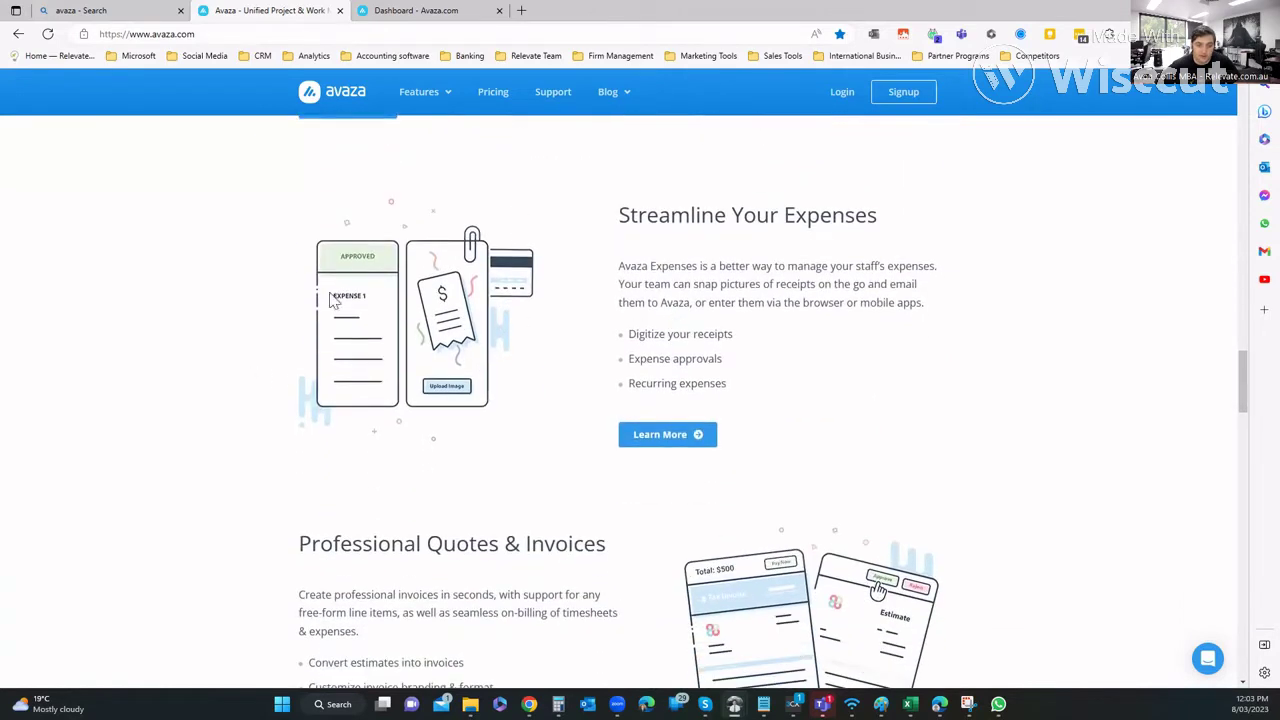
Examine the homepage sections on expenses, quotes and invoices, app integrations, client logos, online support and review ratings
scroll(209, 294, down, 3)
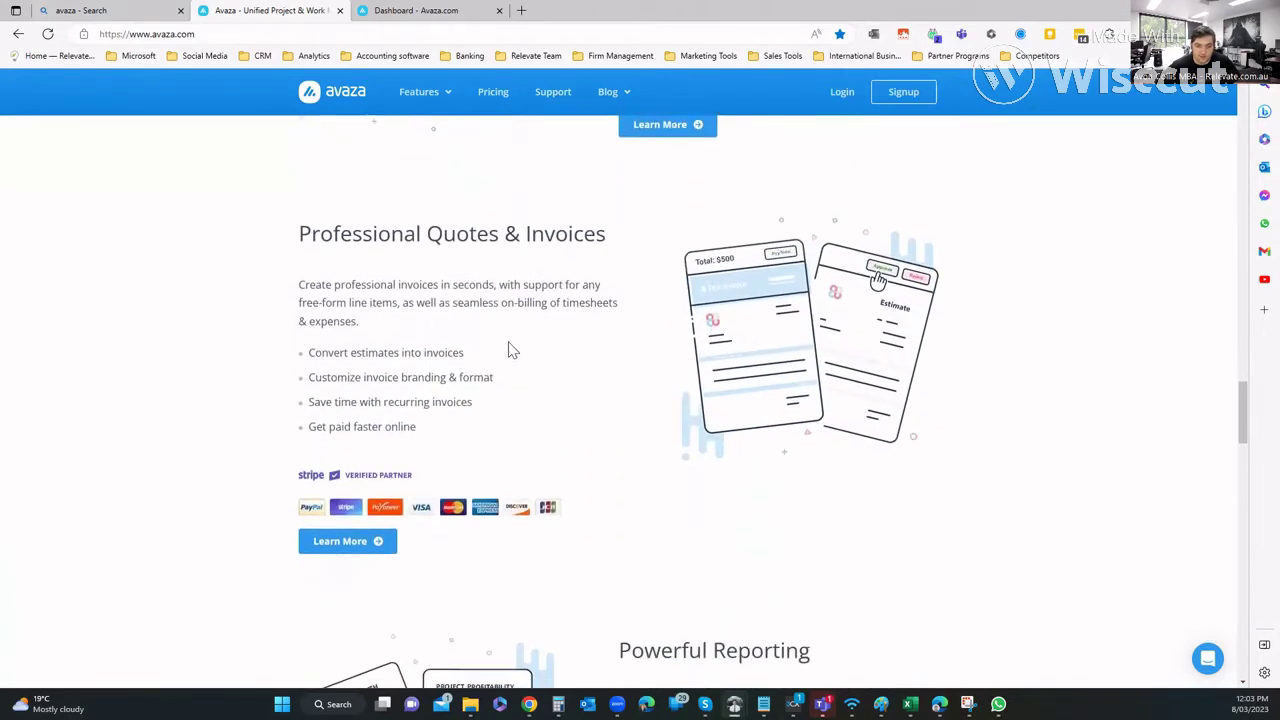
scroll(509, 349, down, 2)
scroll(234, 317, down, 5)
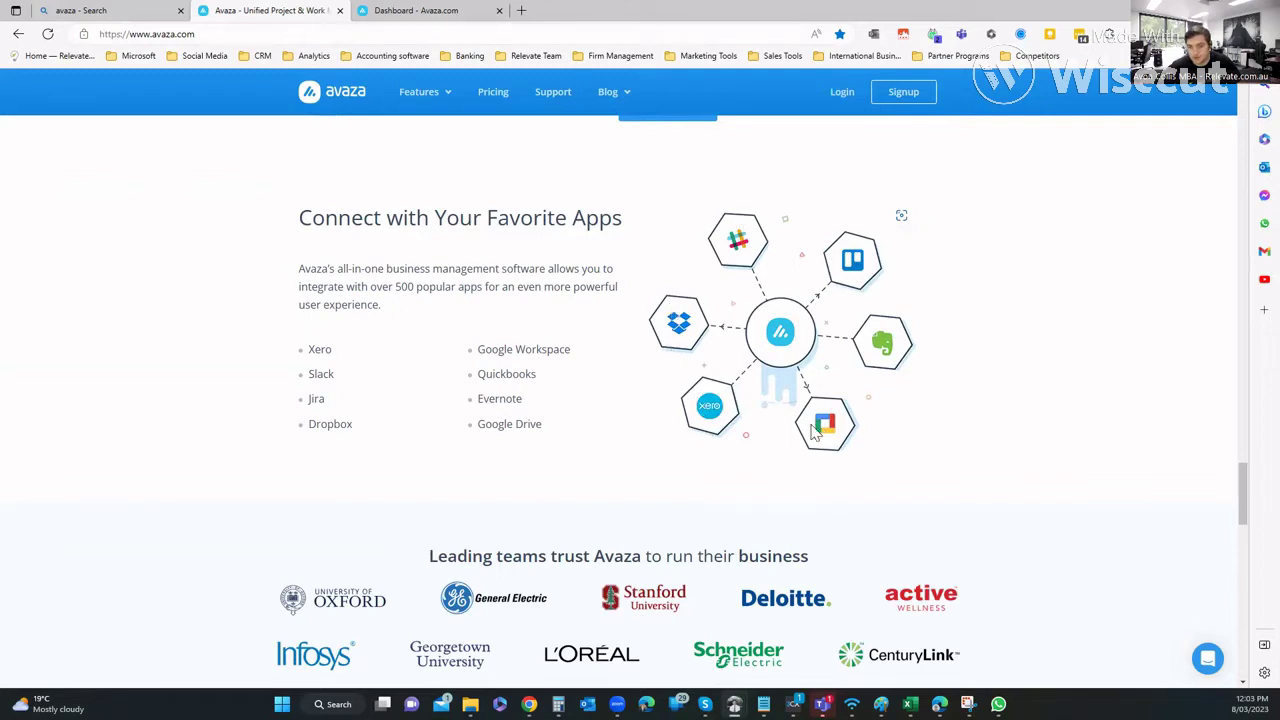
scroll(587, 350, down, 1)
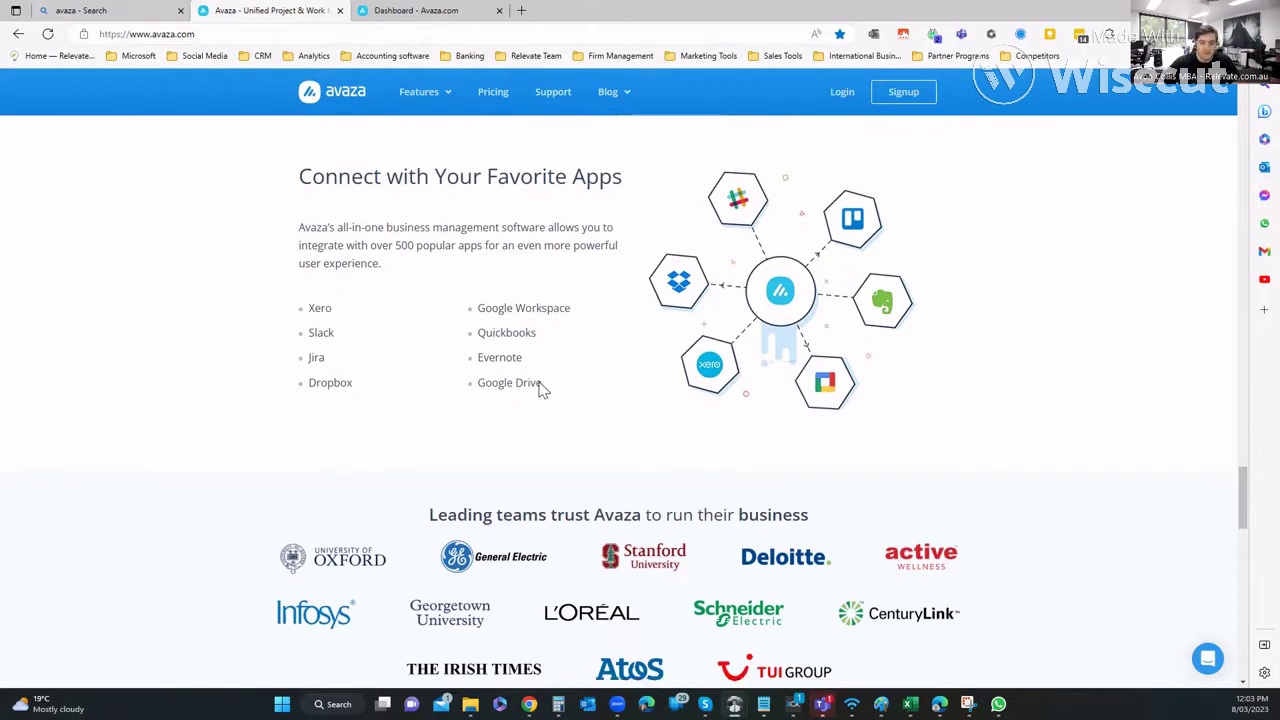
scroll(543, 390, down, 3)
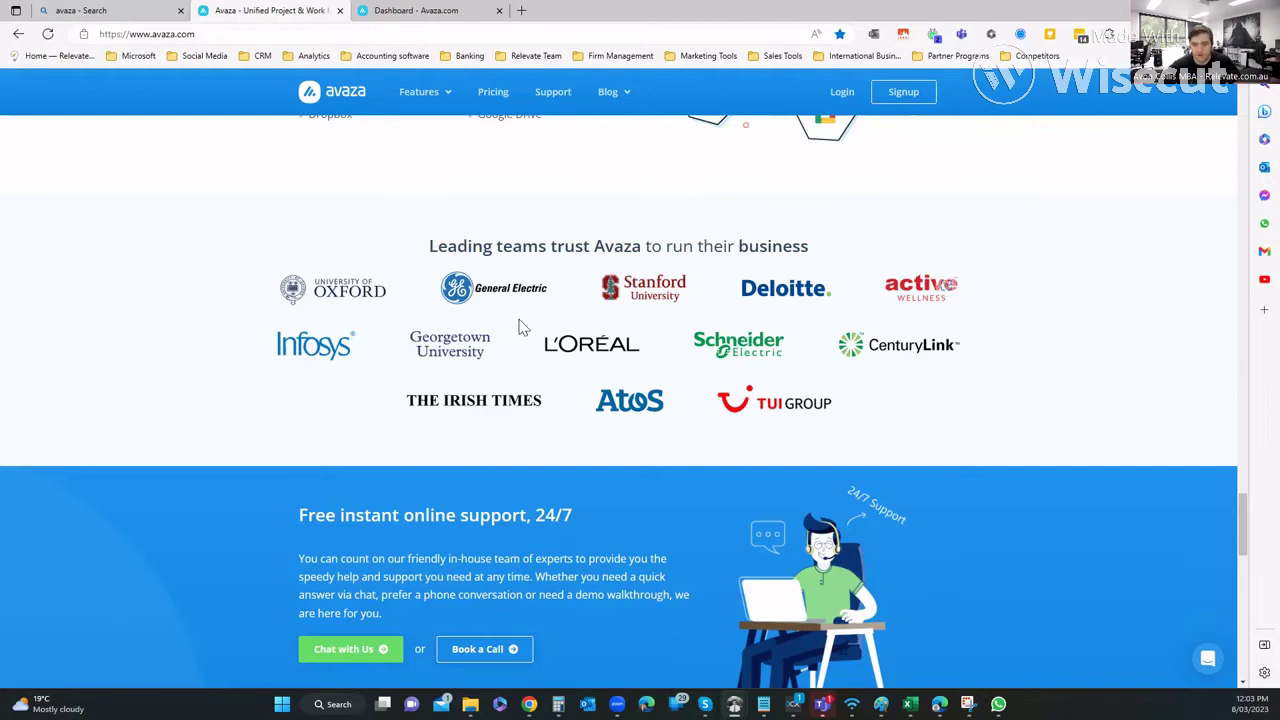
scroll(486, 412, down, 3)
scroll(371, 400, down, 5)
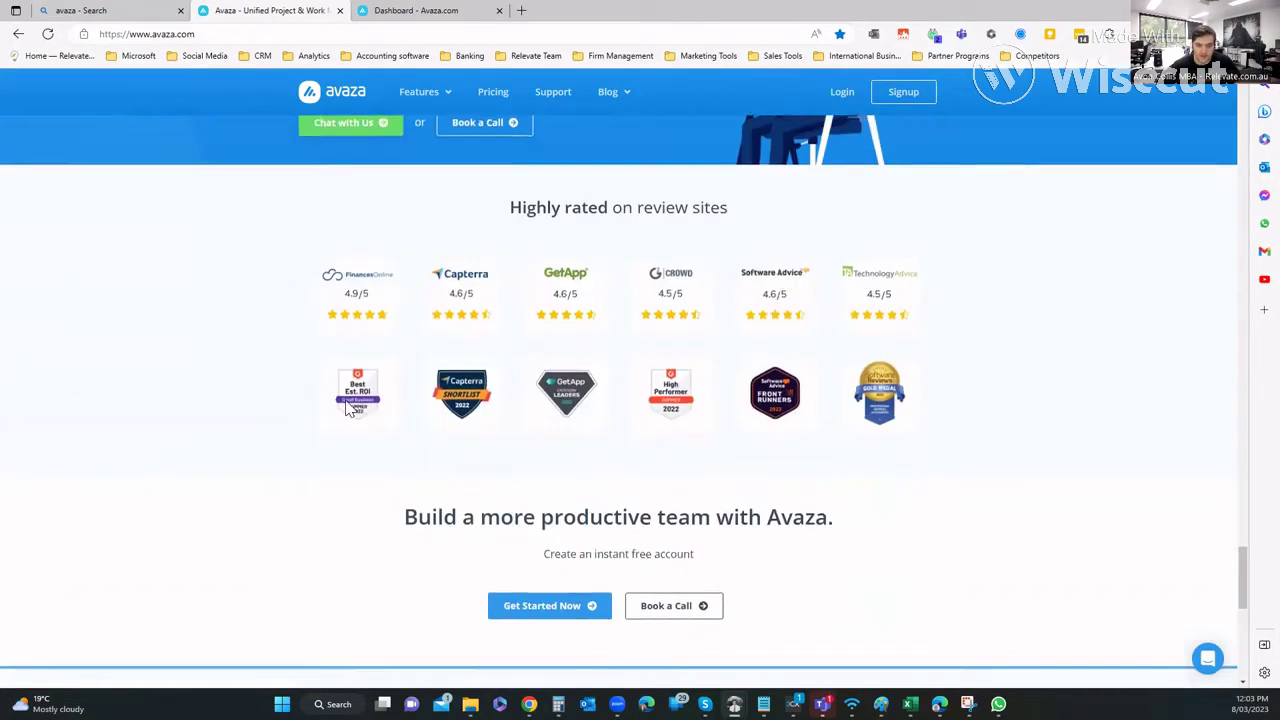
scroll(345, 406, up, 10)
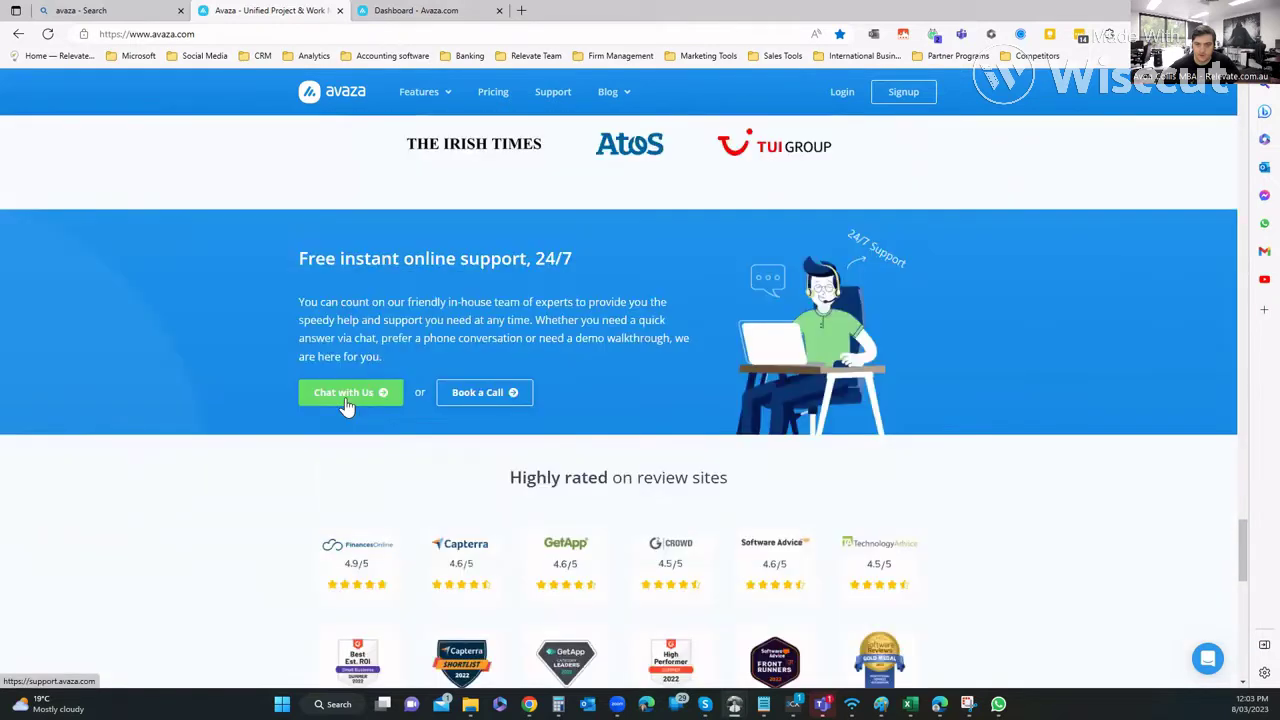
scroll(345, 406, down, 1)
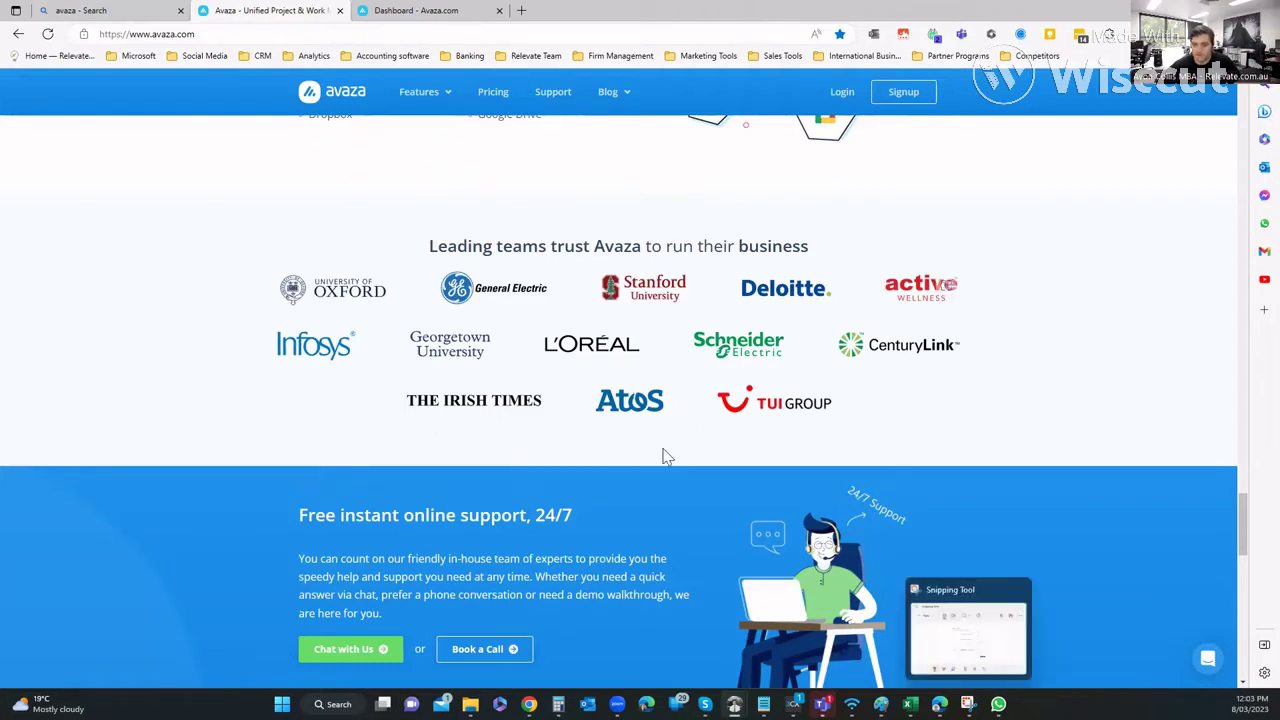
scroll(440, 302, up, 1)
scroll(440, 302, up, 6)
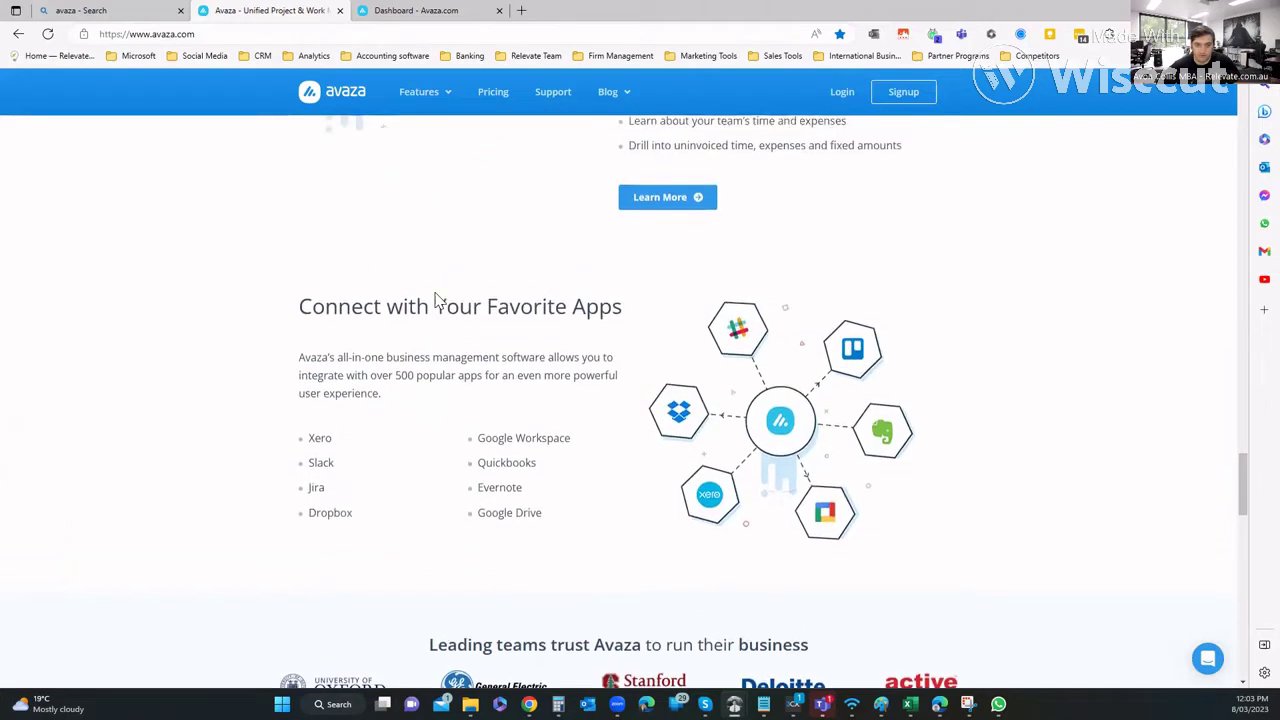
scroll(438, 300, up, 3)
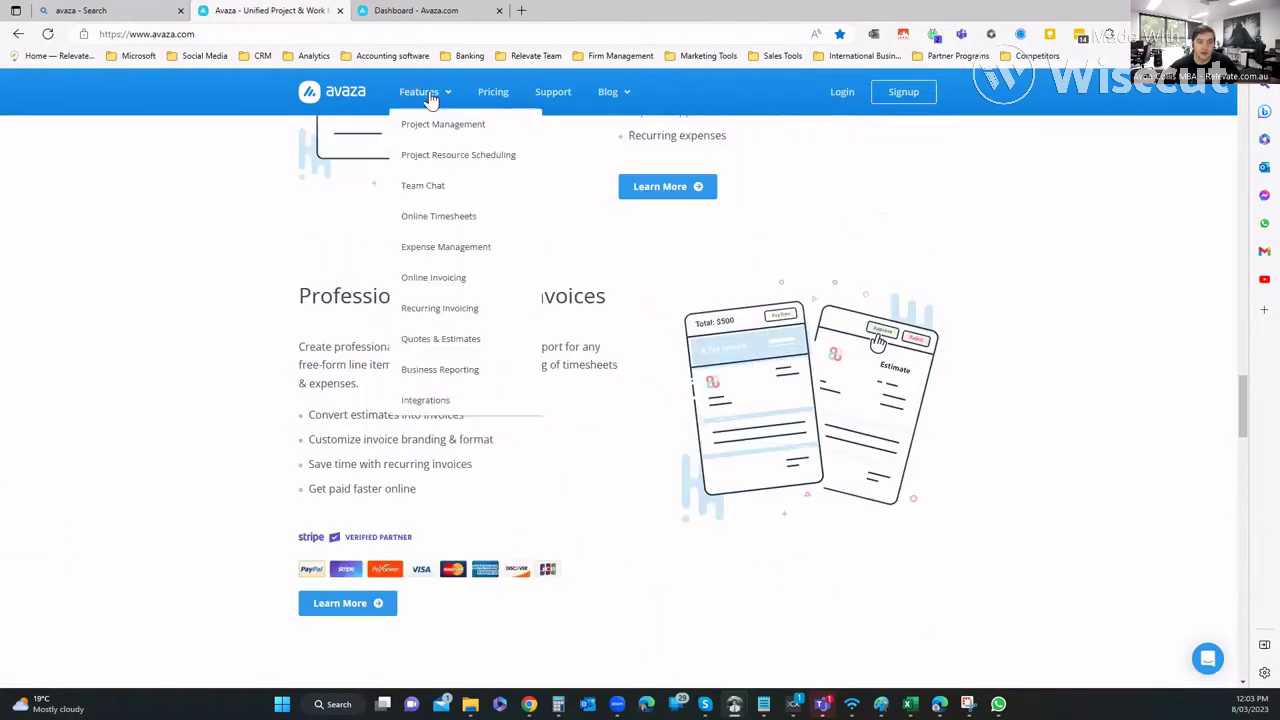
Return to the start of the homepage and view the Resource Scheduling and Time & Expense Tracking previews
click(429, 96)
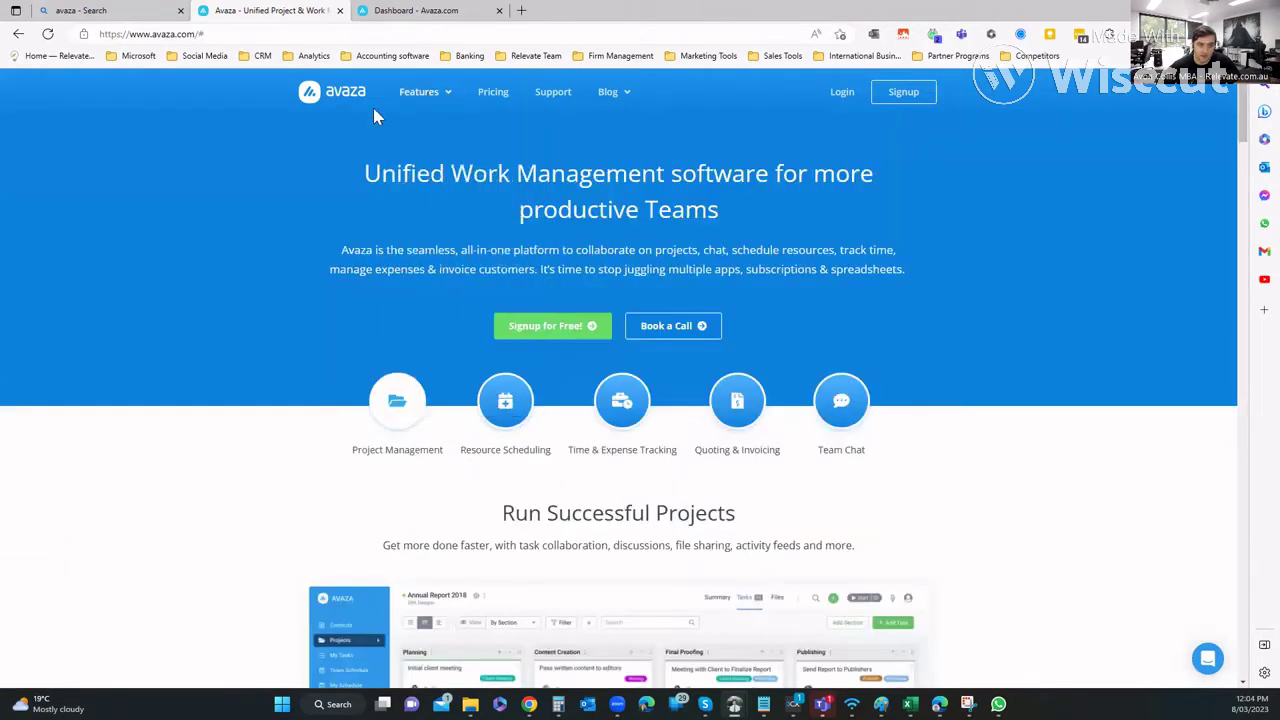
scroll(244, 268, down, 3)
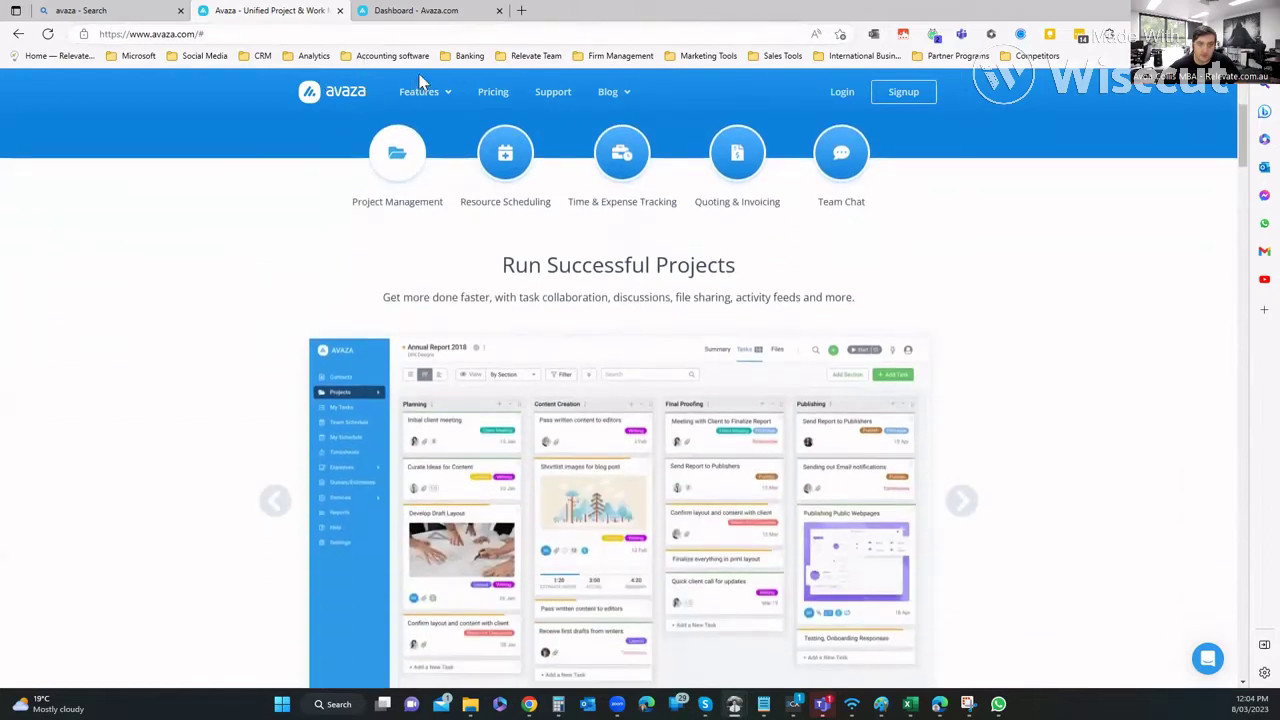
mouse_move(418, 97)
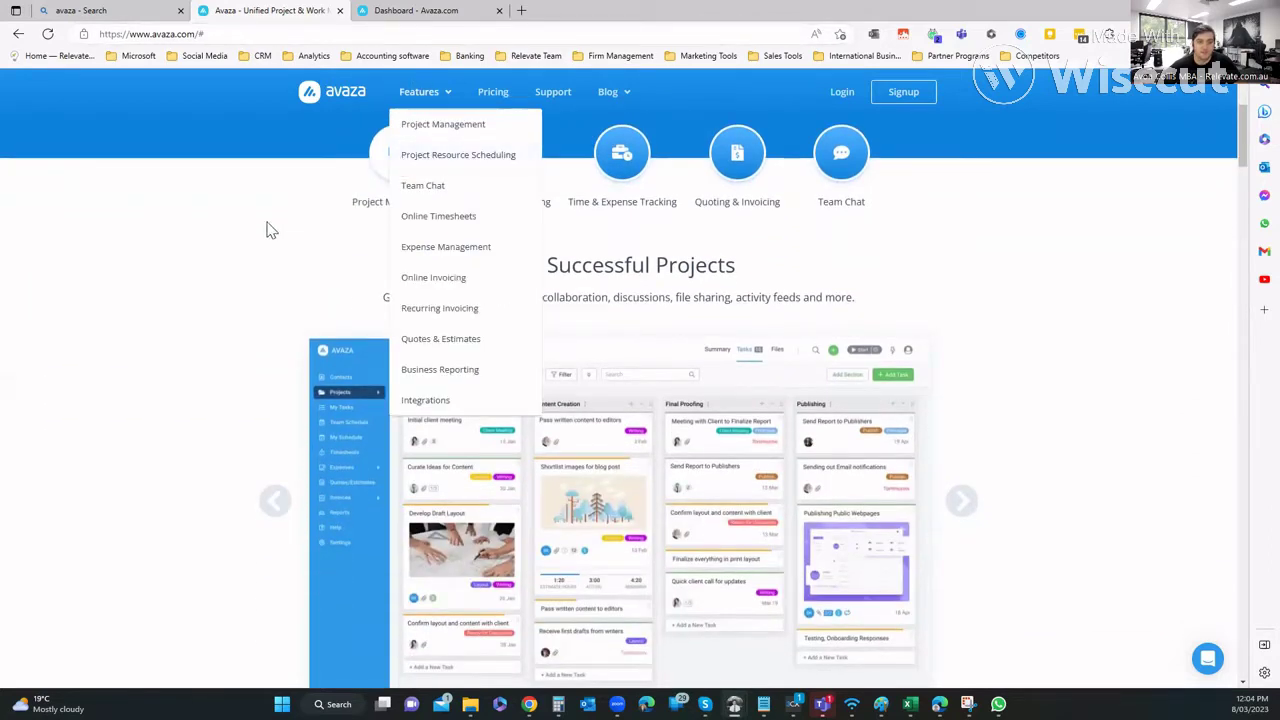
click(505, 162)
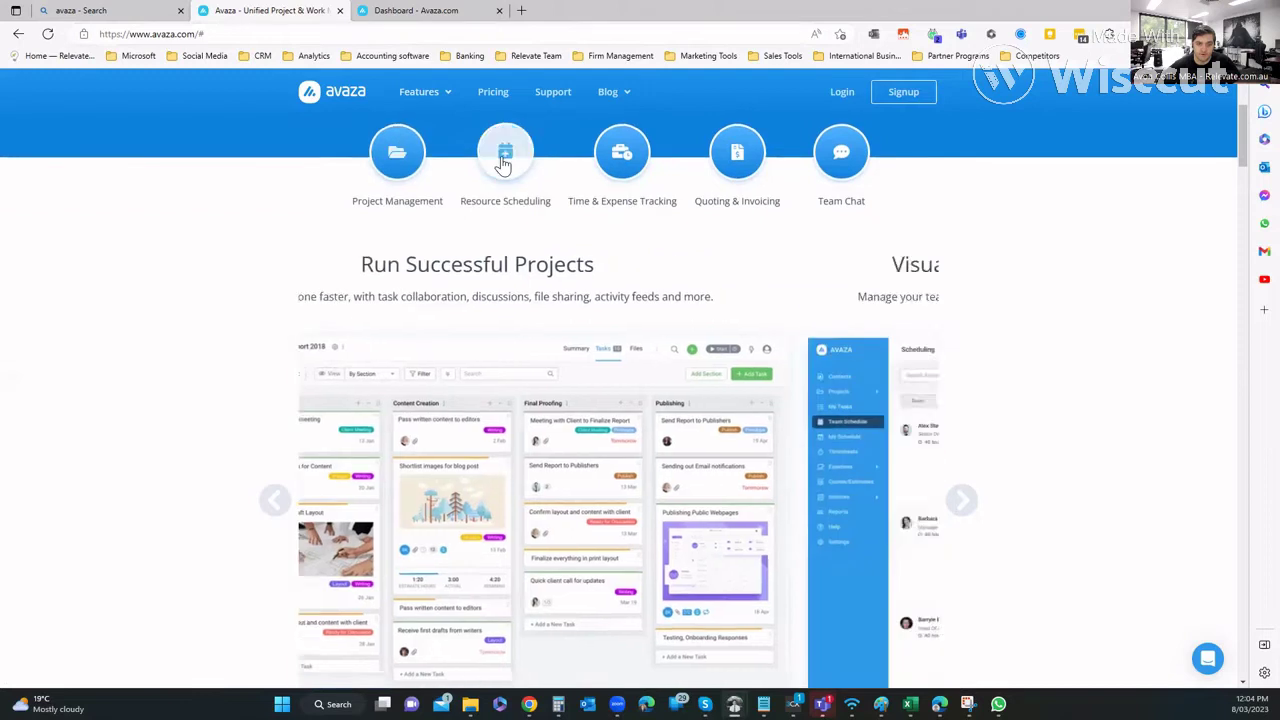
scroll(548, 368, down, 2)
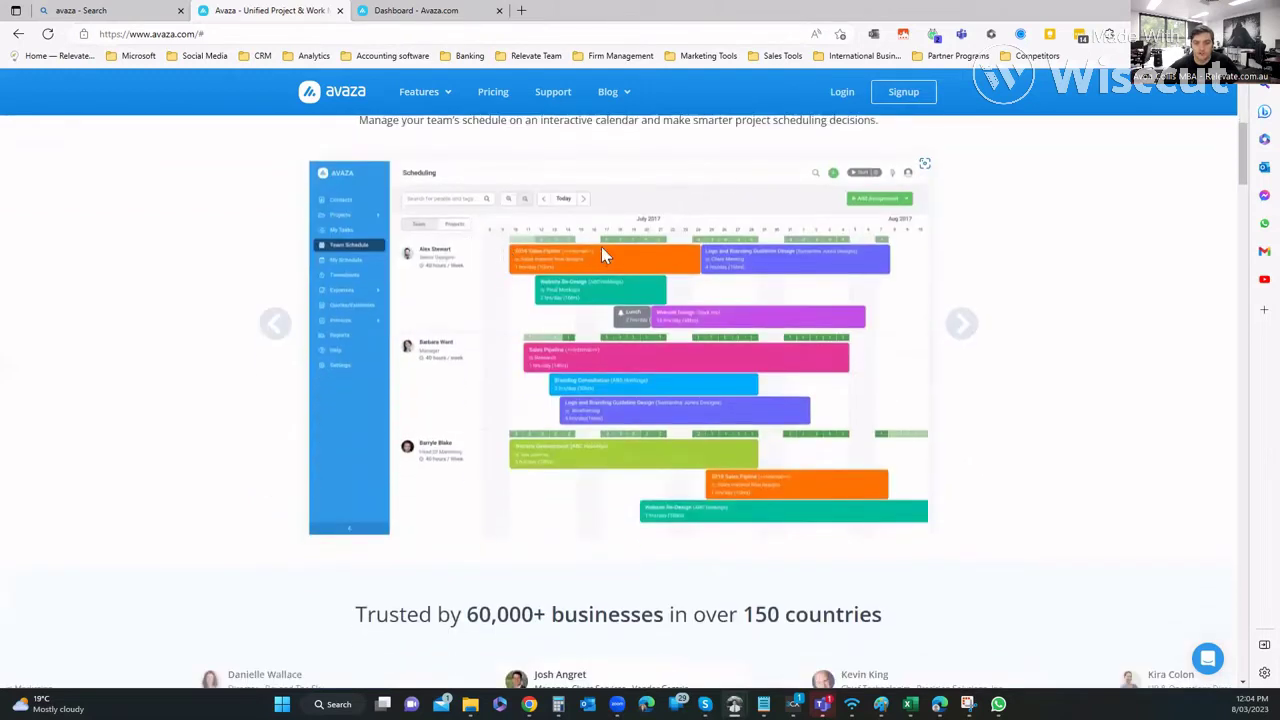
scroll(430, 280, up, 2)
click(623, 172)
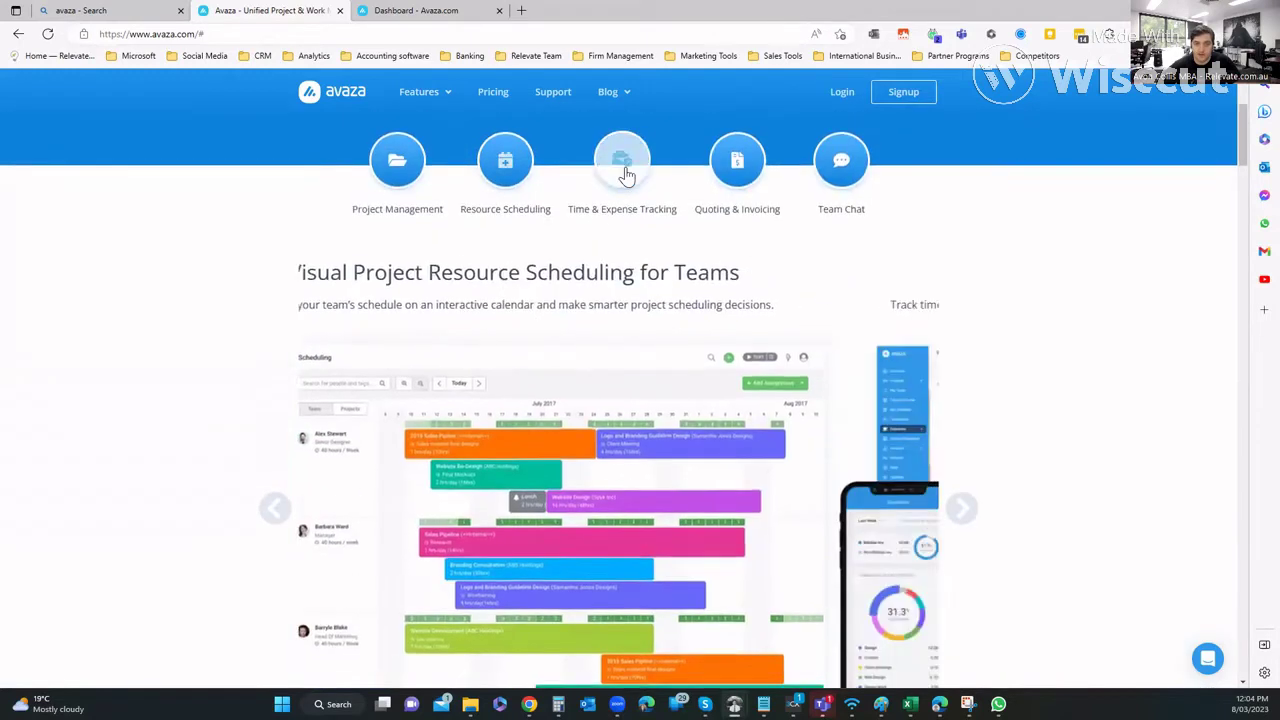
scroll(600, 260, down, 1)
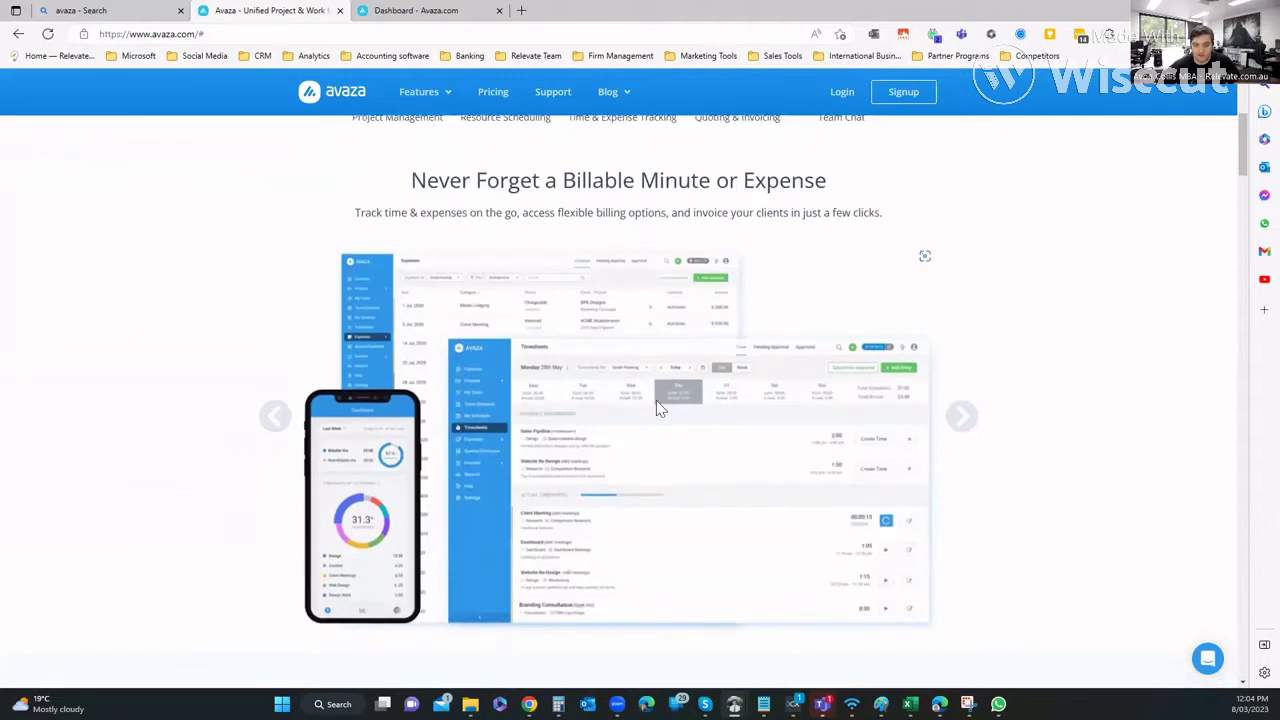
scroll(623, 394, down, 2)
scroll(694, 237, up, 4)
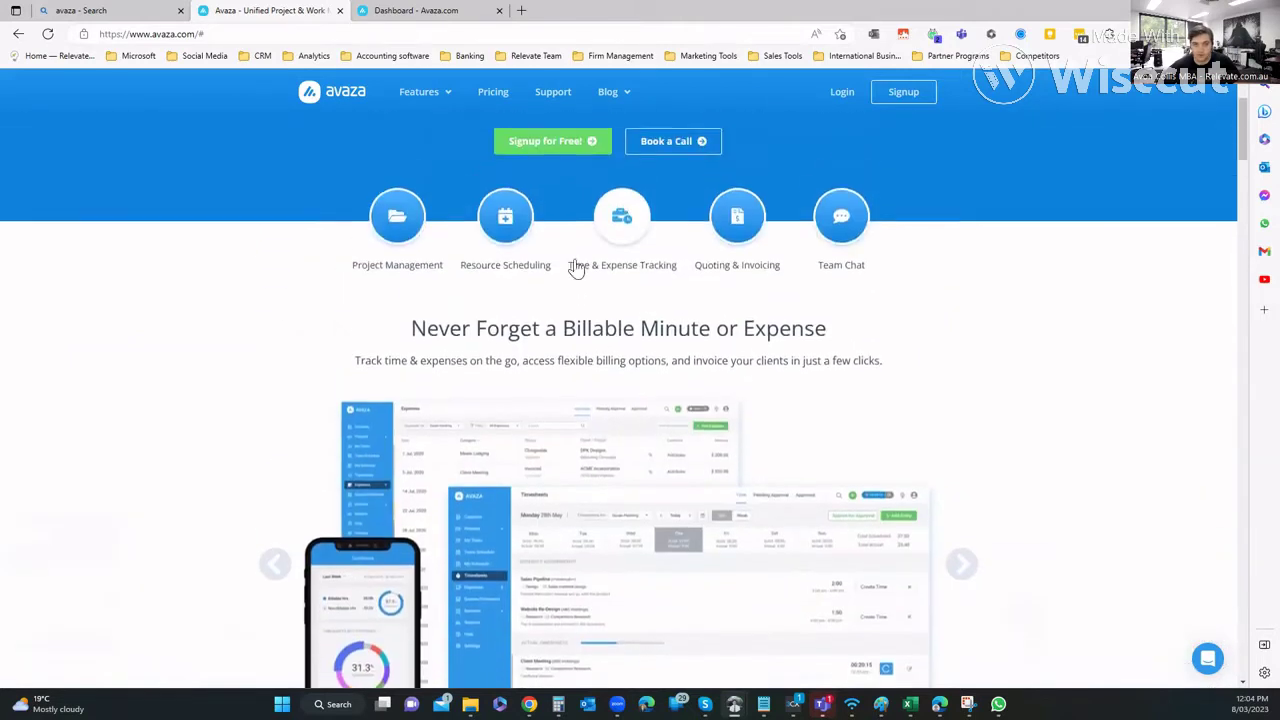
Open the Online Timesheets feature page and read its time tracking and integrated project management sections
mouse_move(421, 93)
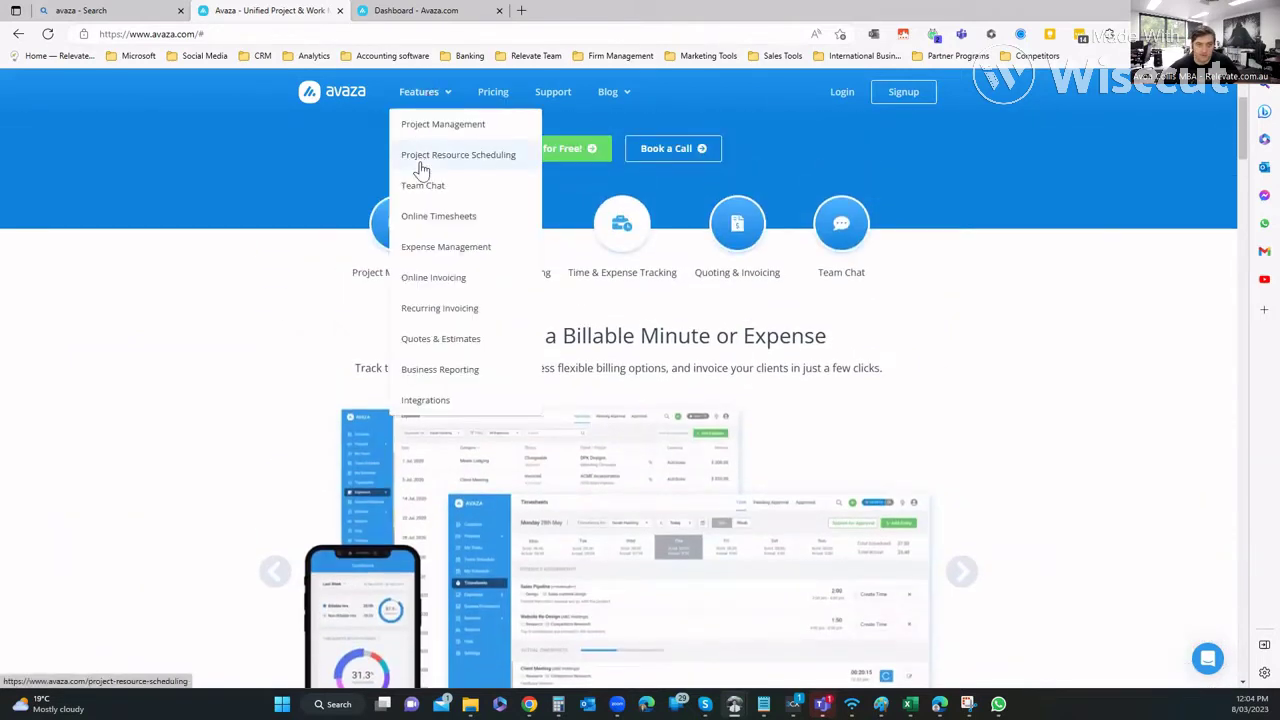
click(428, 218)
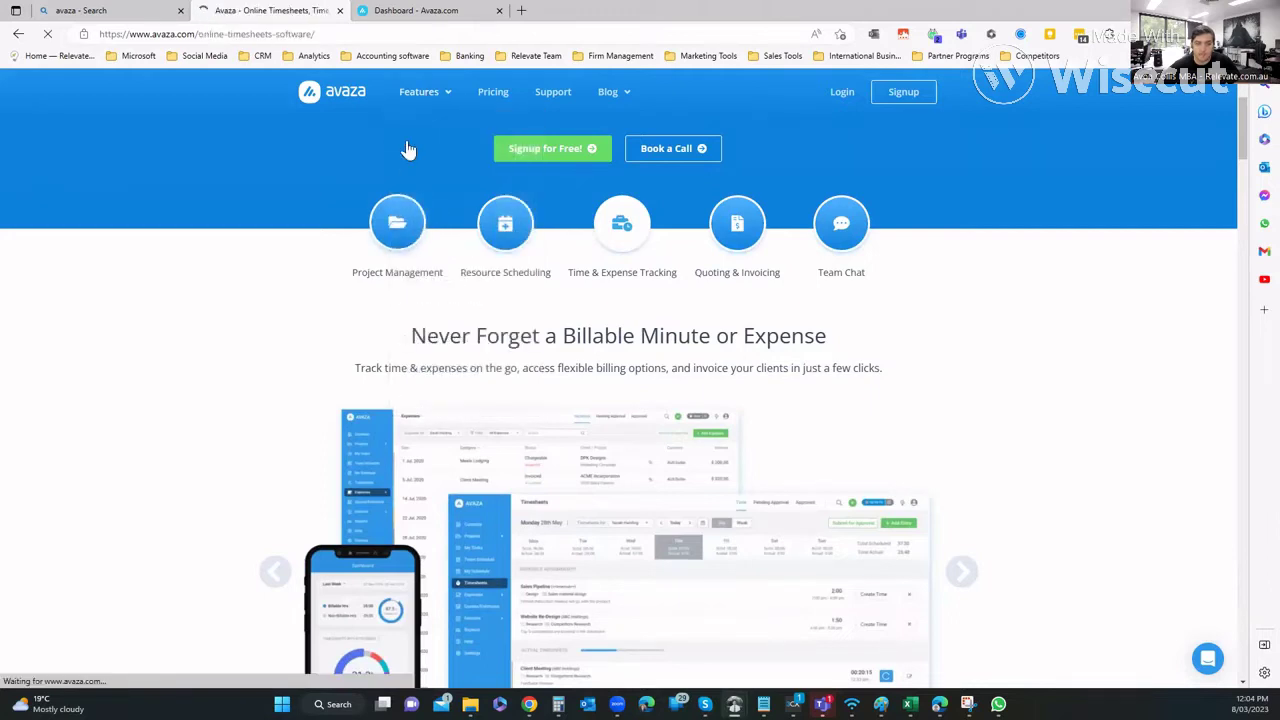
scroll(285, 267, down, 4)
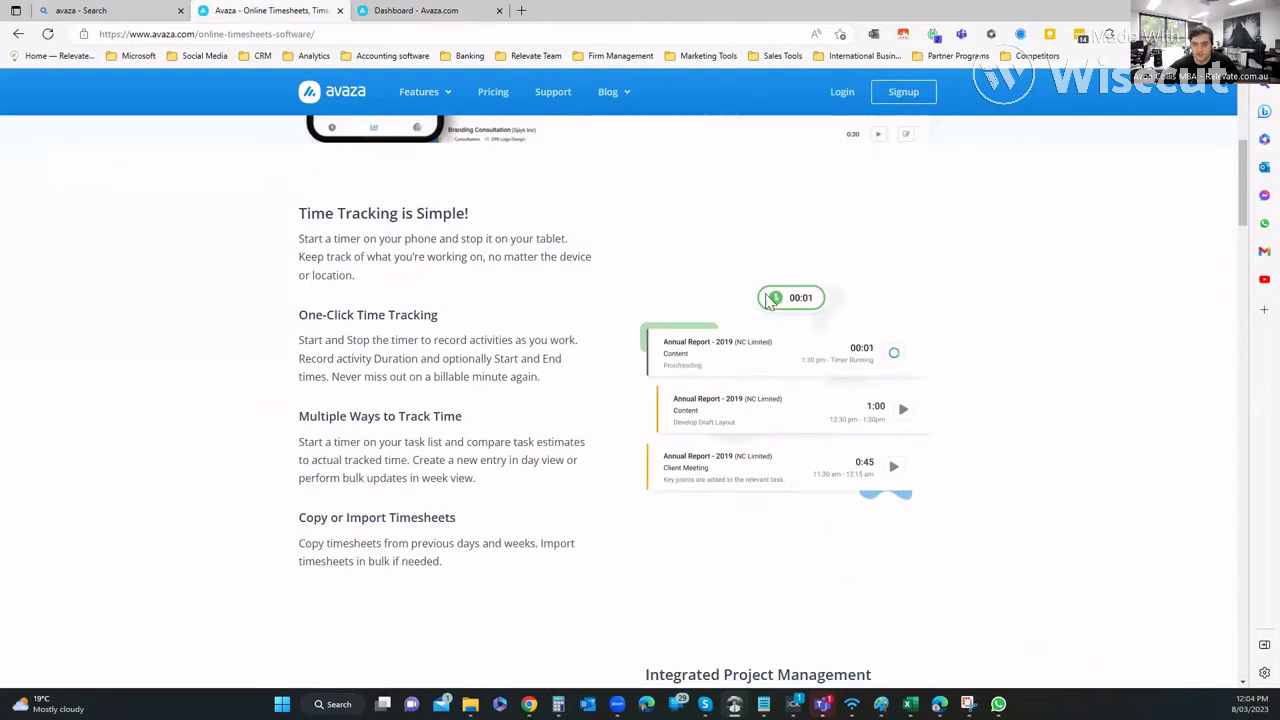
scroll(560, 325, down, 1)
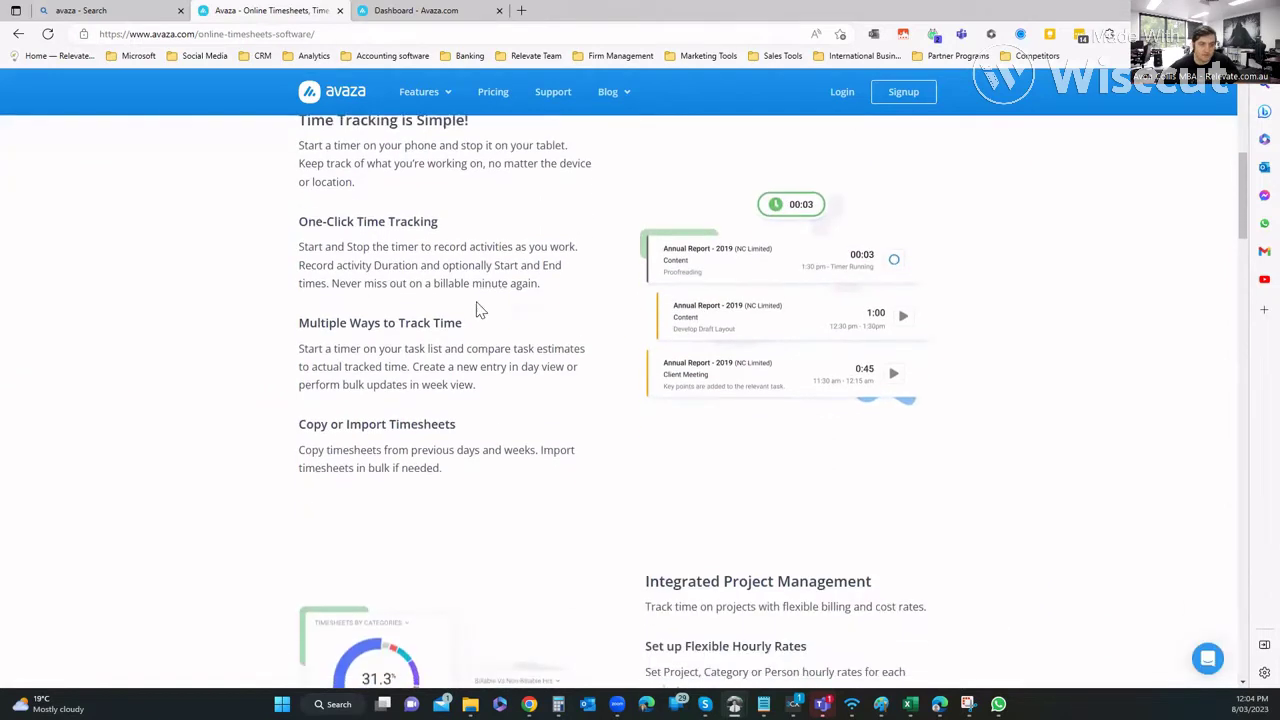
scroll(310, 320, down, 1)
scroll(300, 343, down, 2)
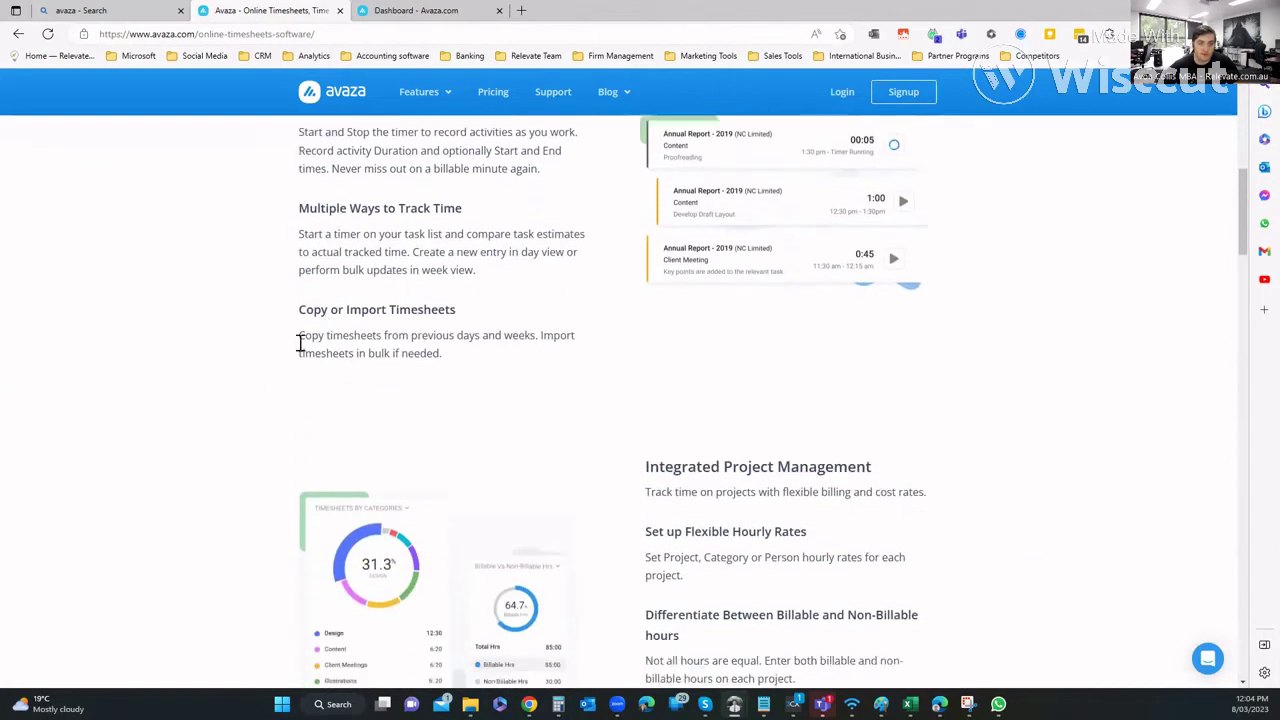
scroll(290, 348, down, 2)
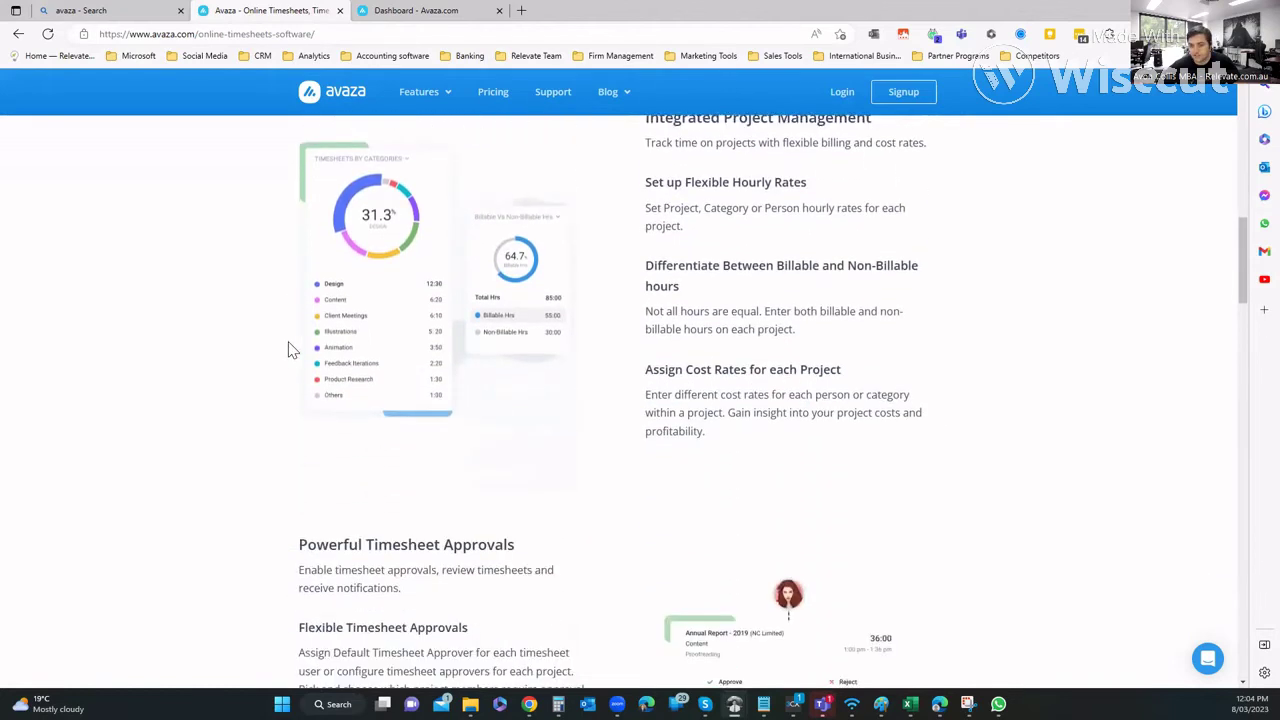
Read the page's sections on timesheet approvals, transparent billing, reports, phone time tracking and other modules
scroll(290, 348, down, 2)
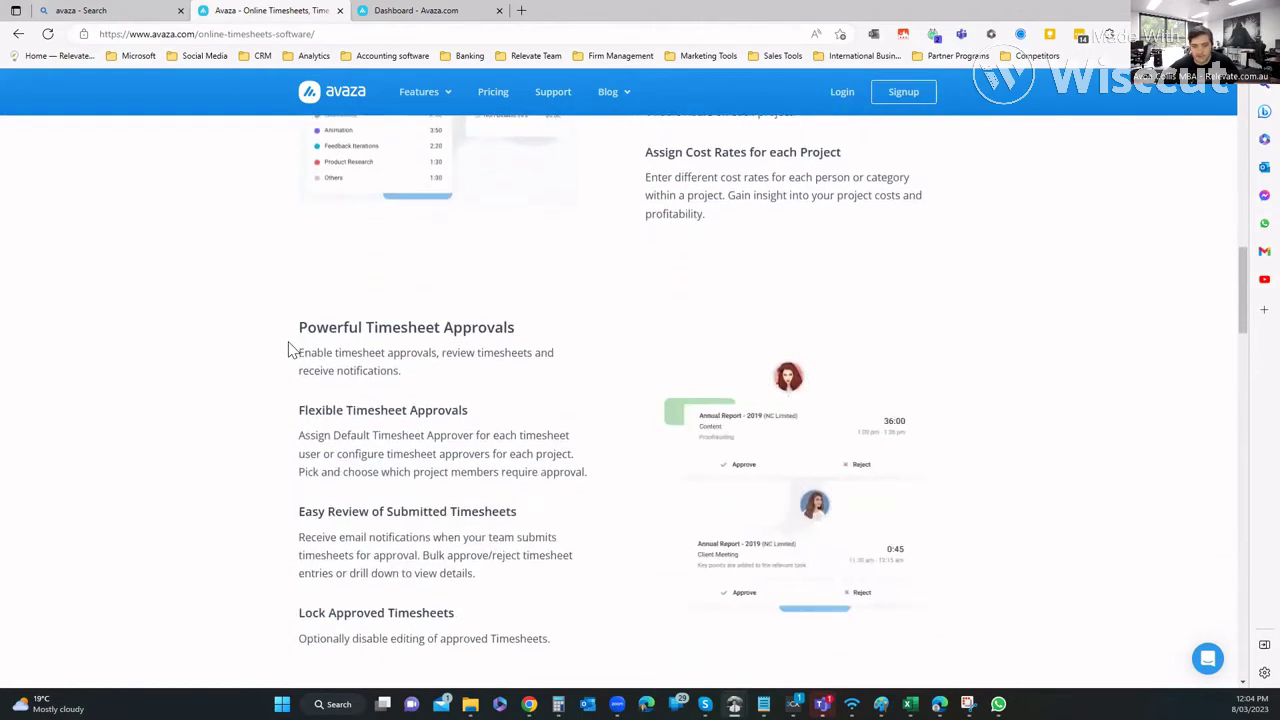
scroll(275, 320, down, 1)
scroll(272, 298, down, 1)
scroll(268, 299, down, 2)
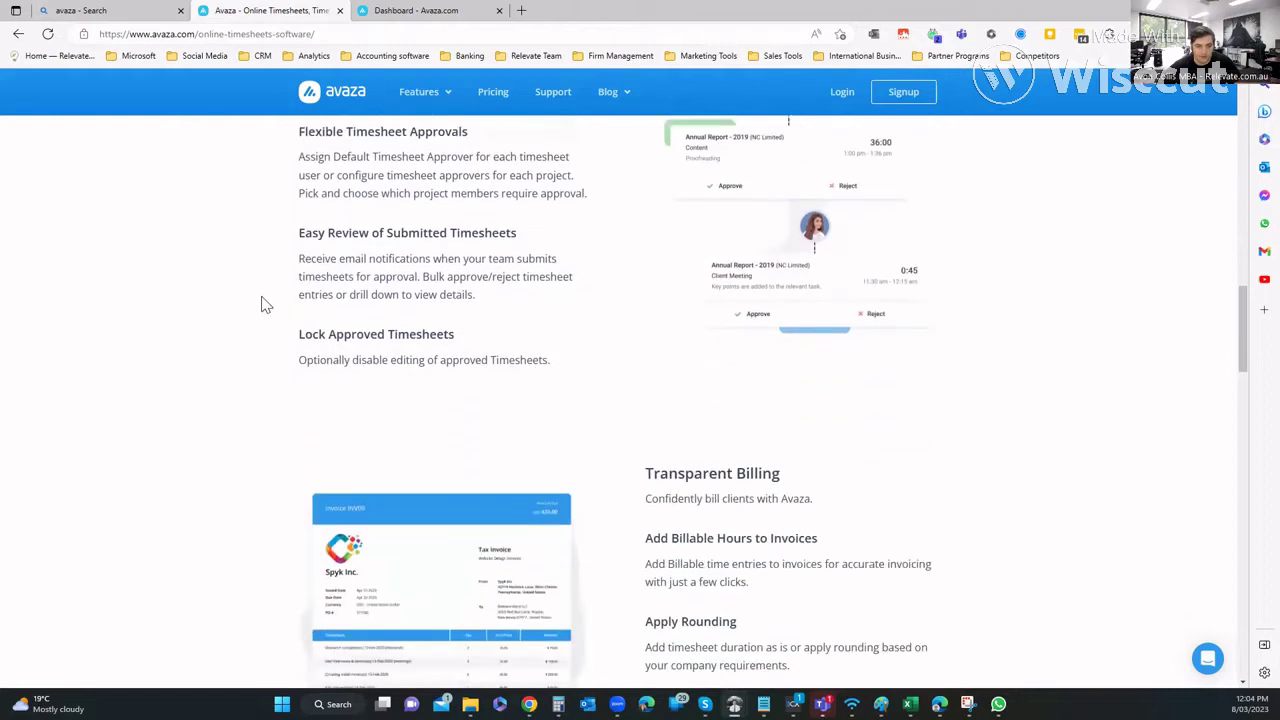
scroll(206, 386, down, 2)
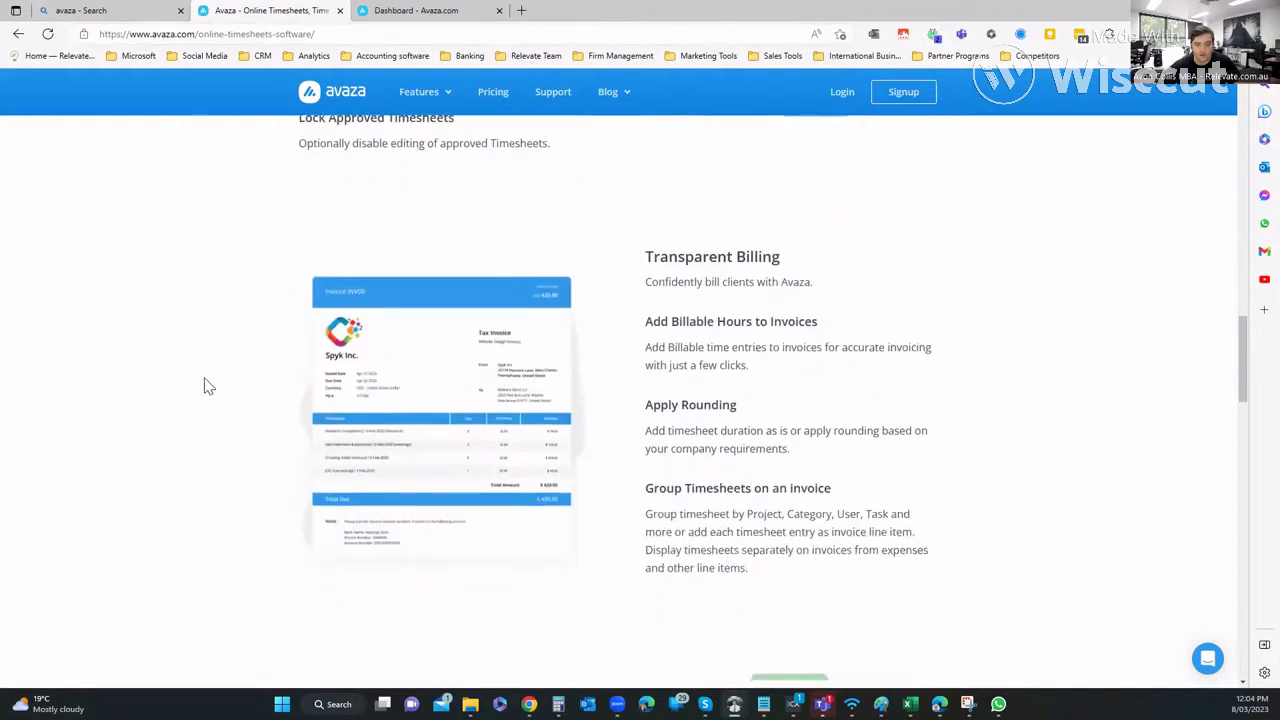
scroll(152, 297, down, 5)
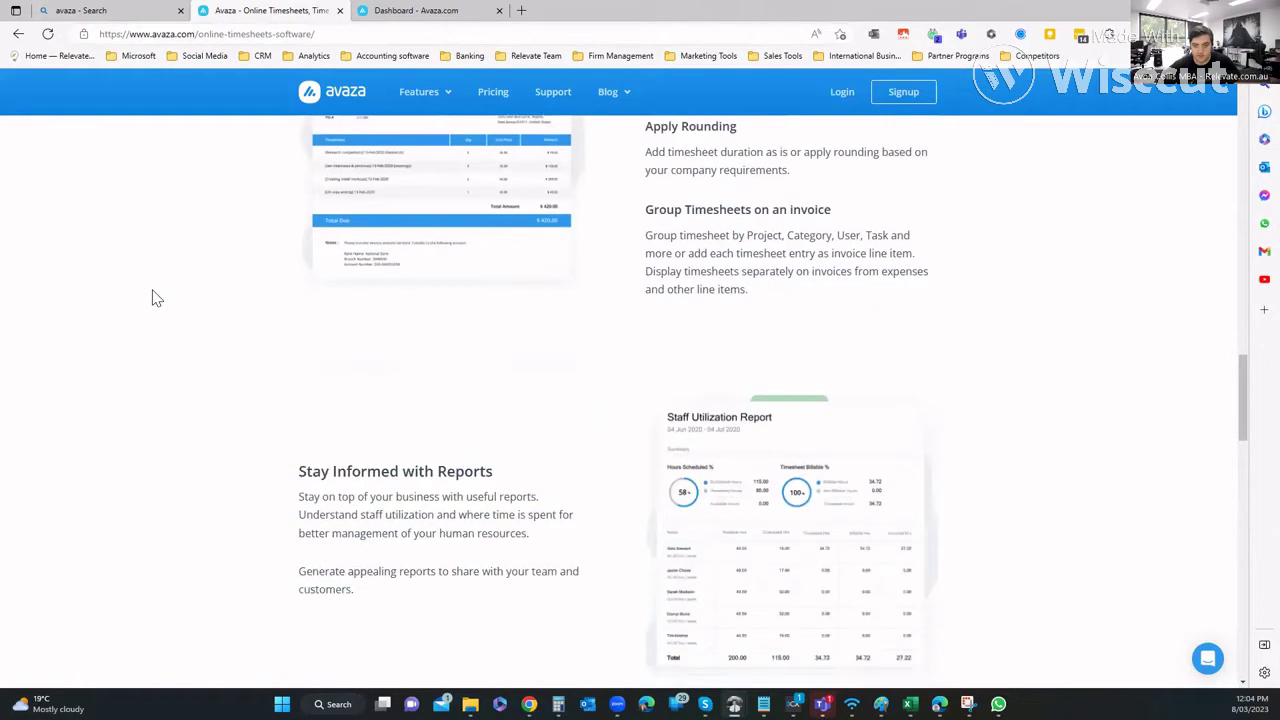
scroll(152, 297, down, 7)
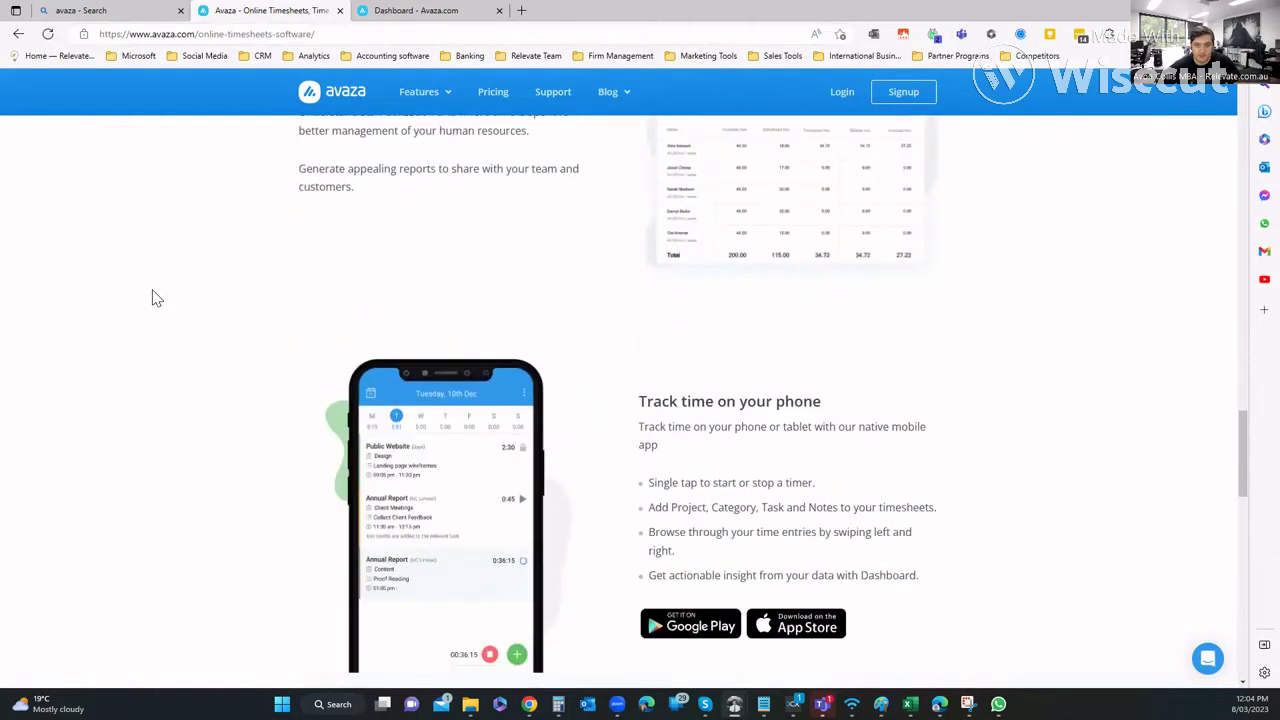
scroll(155, 297, down, 1)
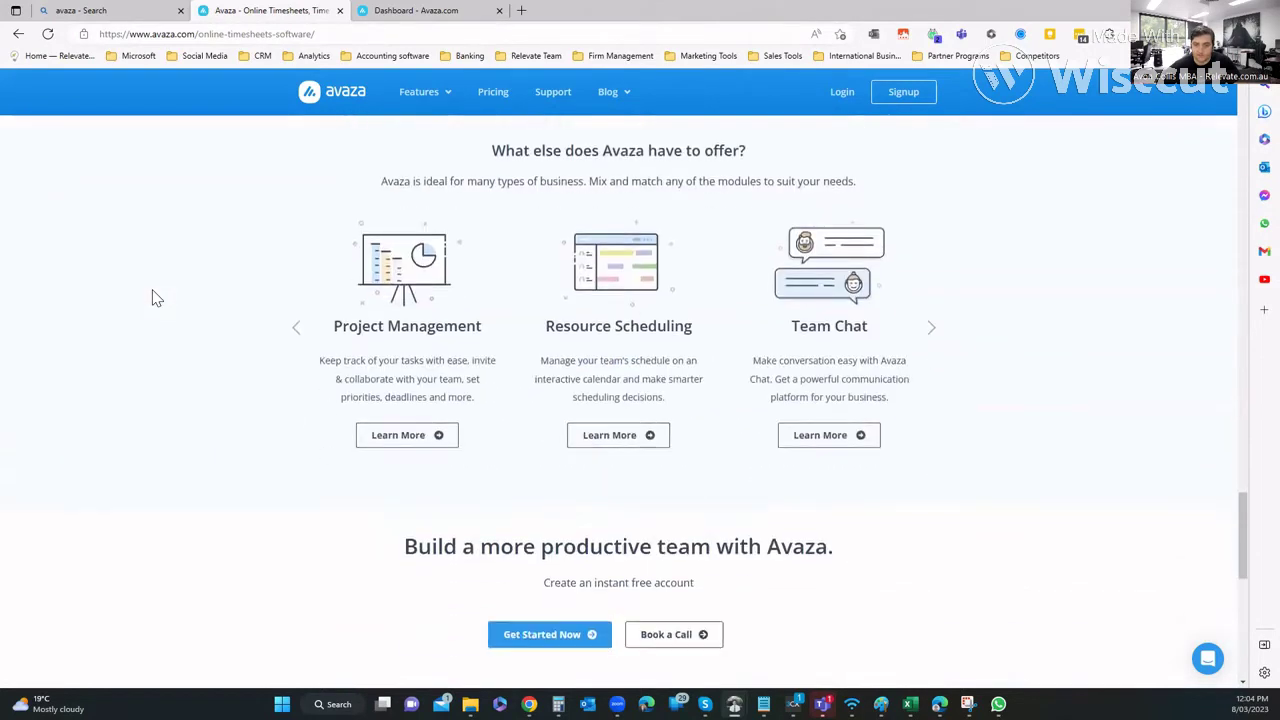
scroll(160, 290, up, 5)
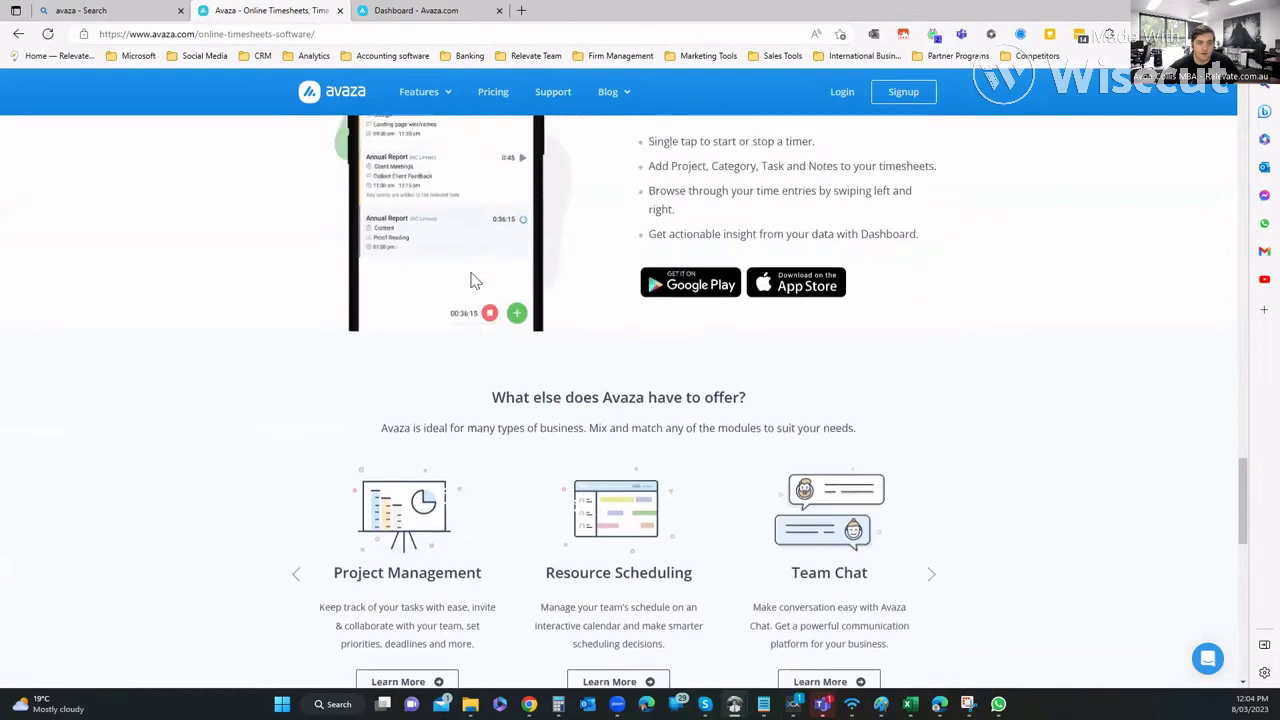
Switch to the account's Avaza dashboard, open the contacts and look through the external contacts list
click(430, 12)
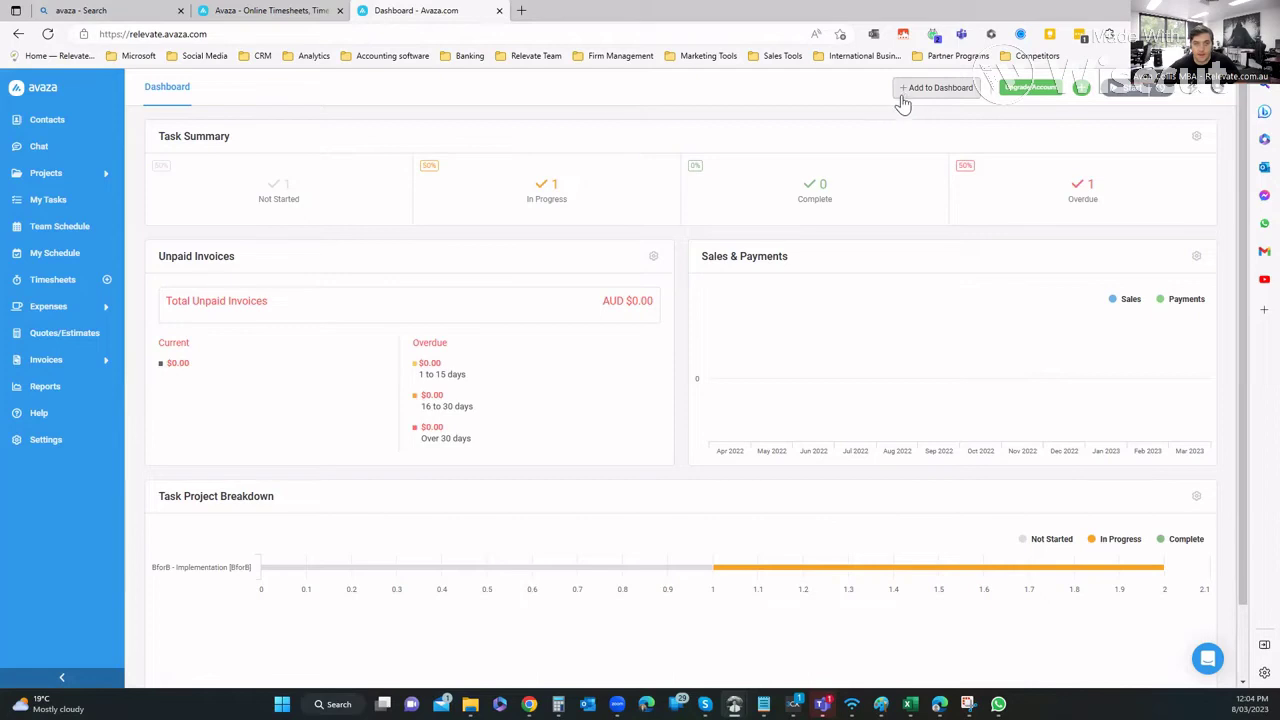
click(78, 132)
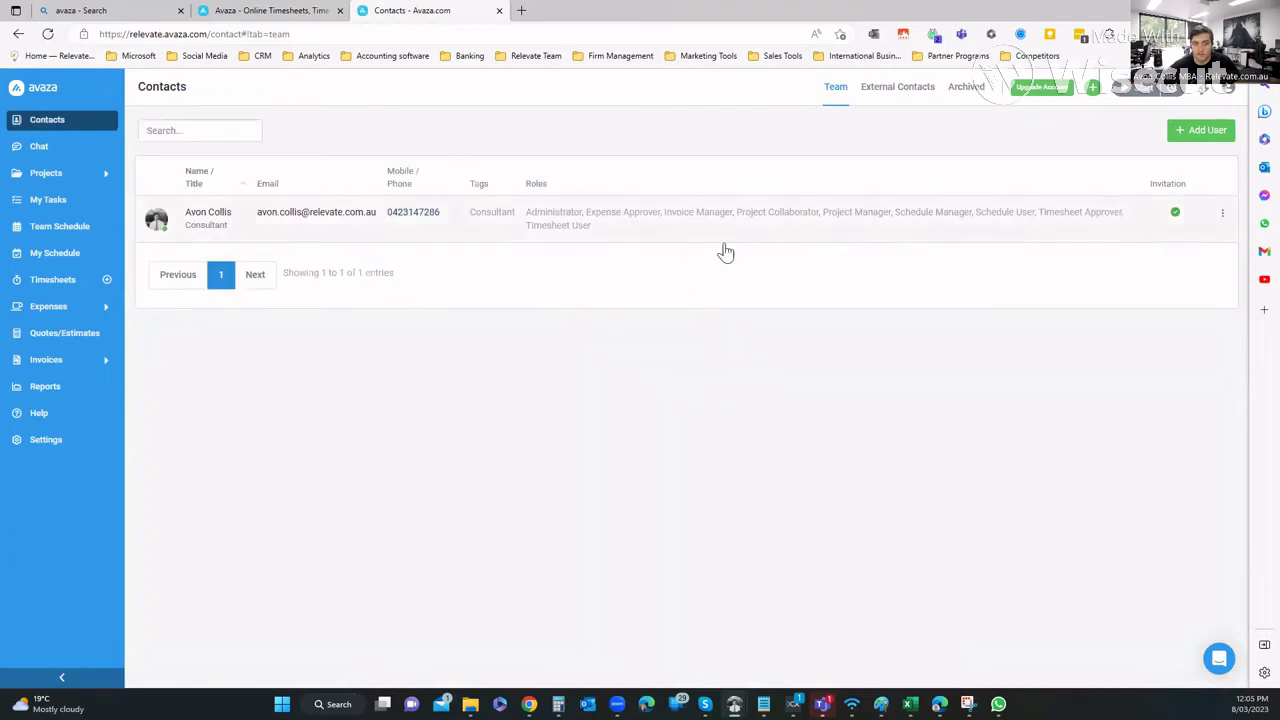
click(889, 98)
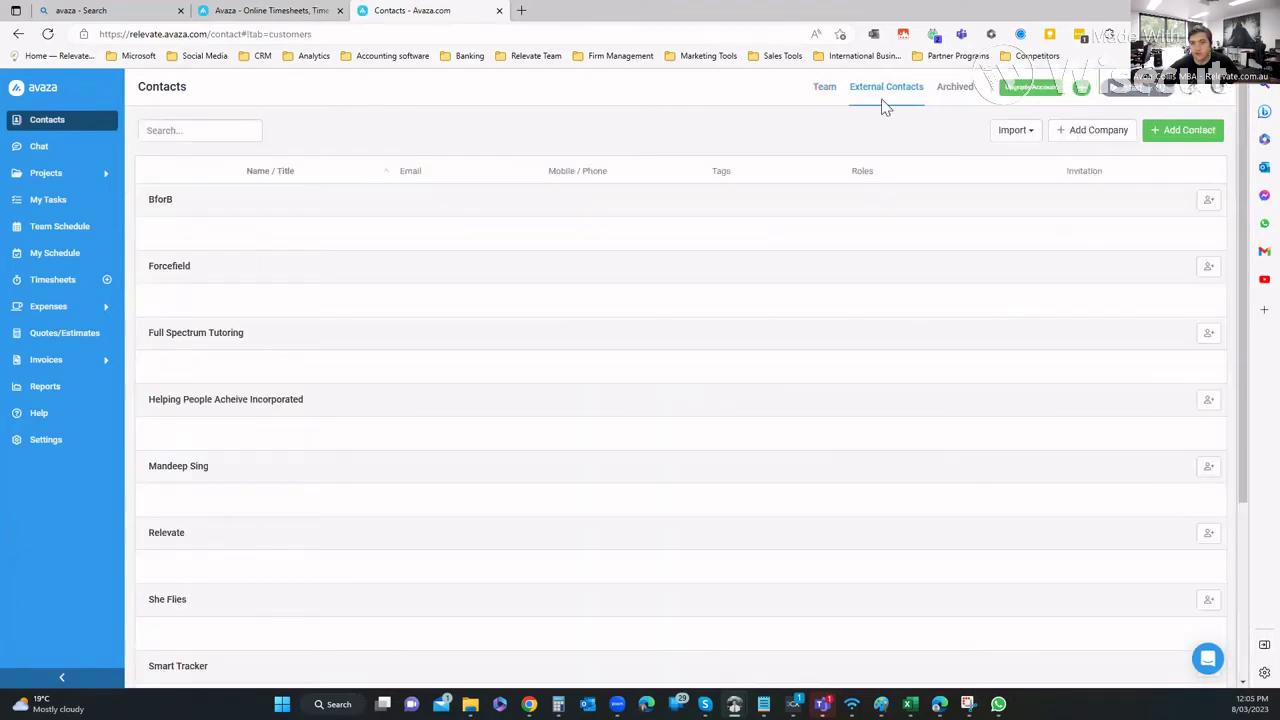
scroll(337, 369, down, 5)
scroll(338, 369, up, 5)
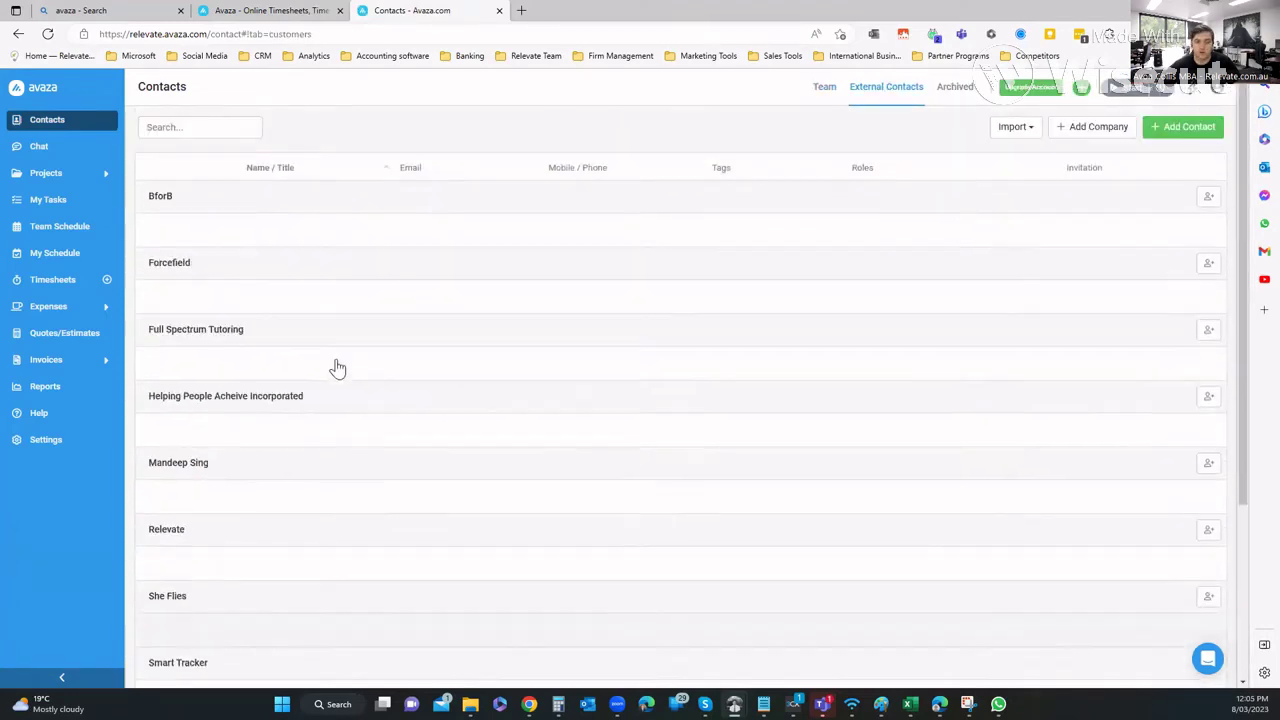
Open the form for adding a new external company
click(1078, 138)
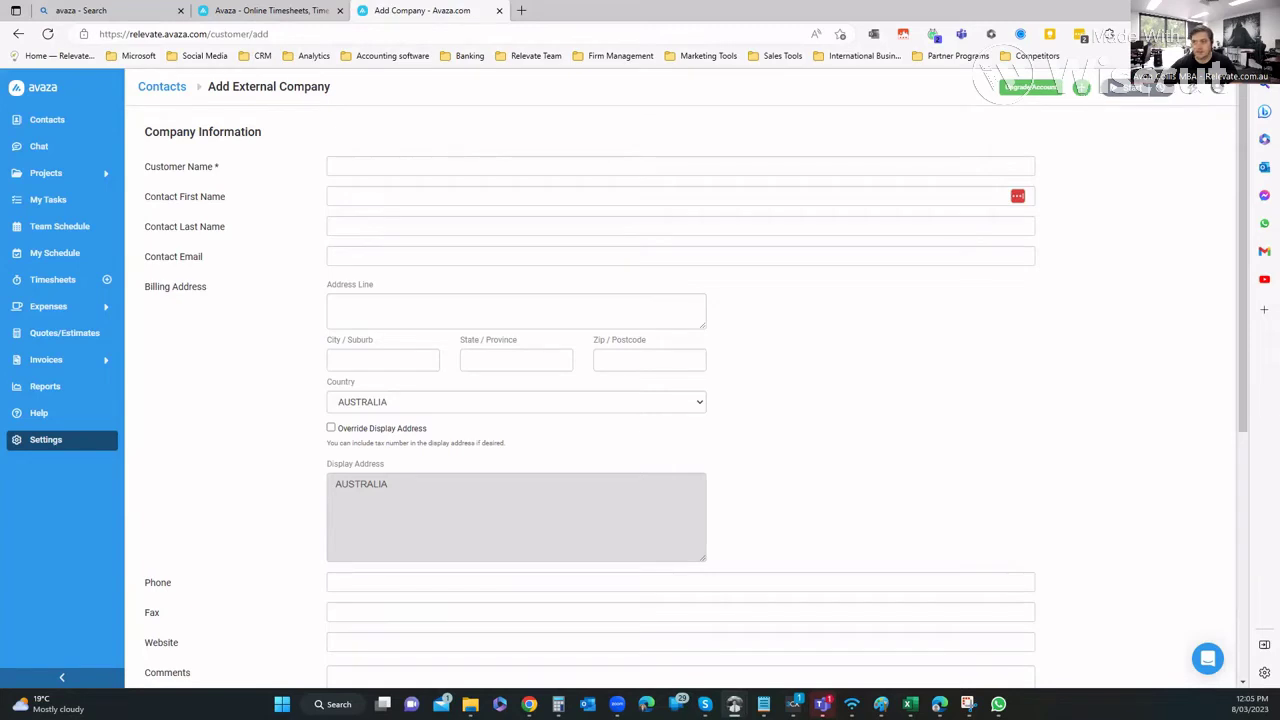
Look over the quick-add options for projects, tasks, timesheets, expenses, invoices, team members and external contacts
click(1083, 92)
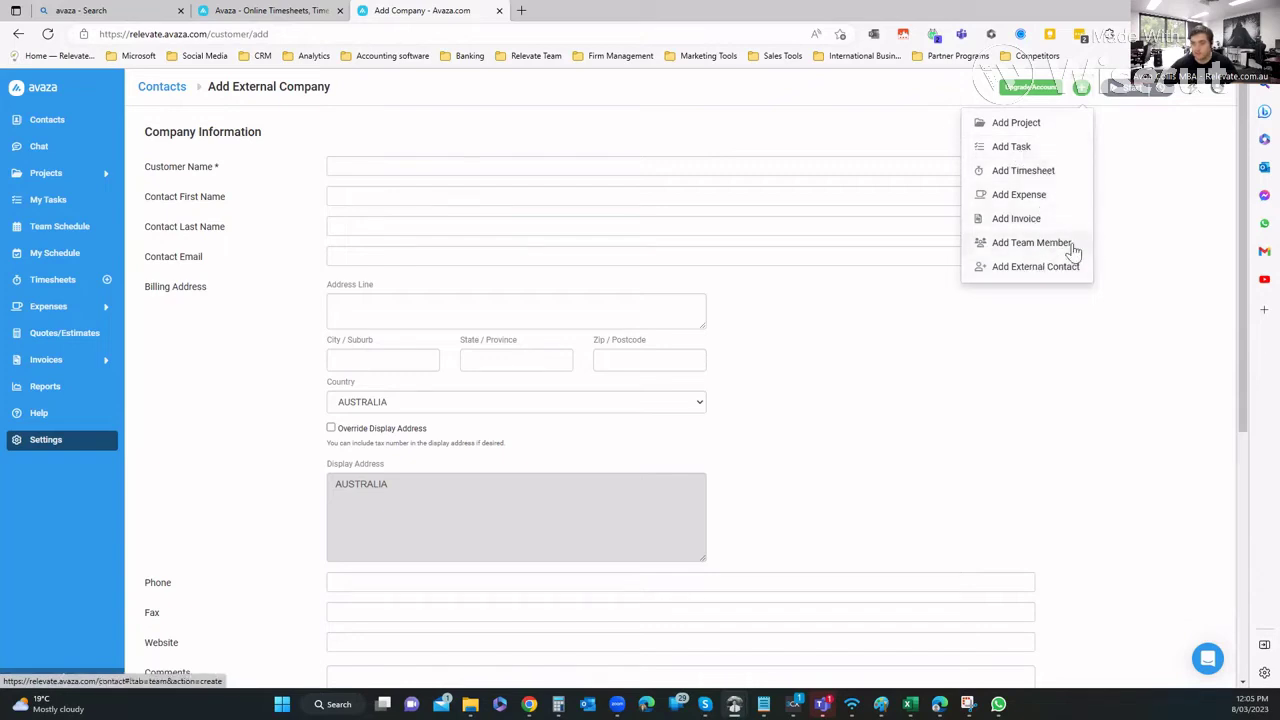
click(657, 343)
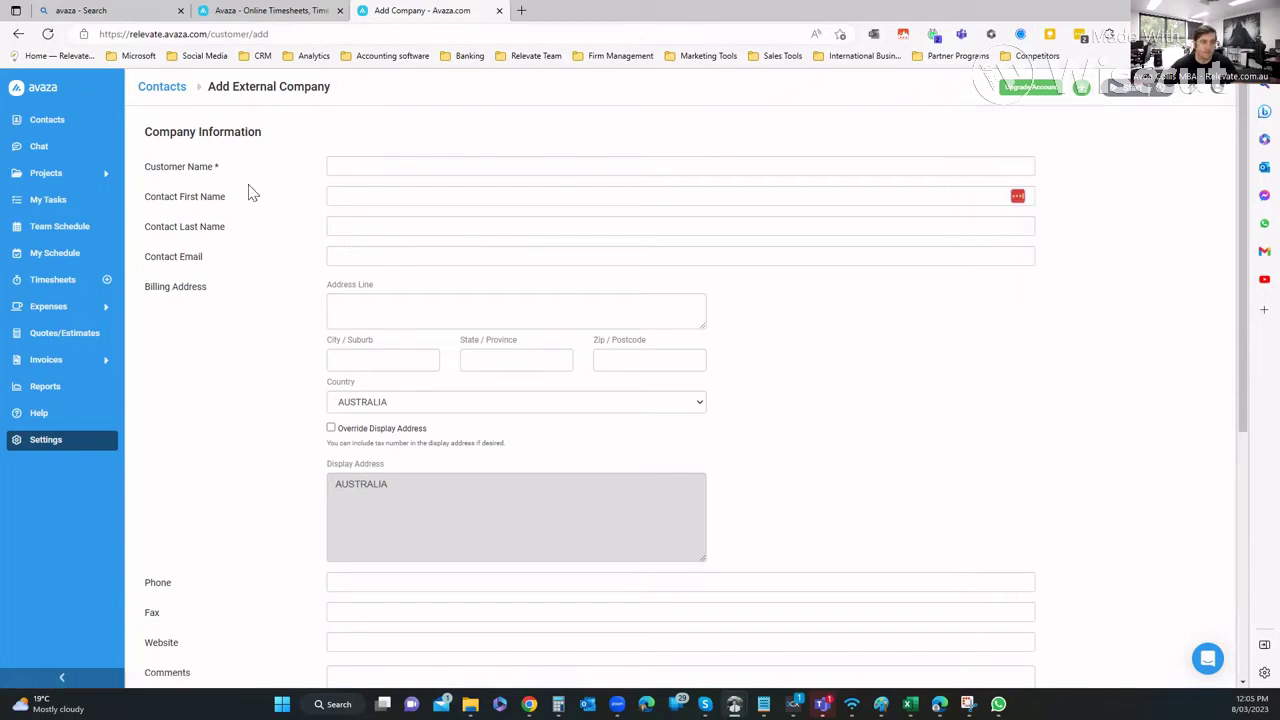
Set the external company's customer name to "test" and fill in the contact's first name, last name and email
click(390, 168)
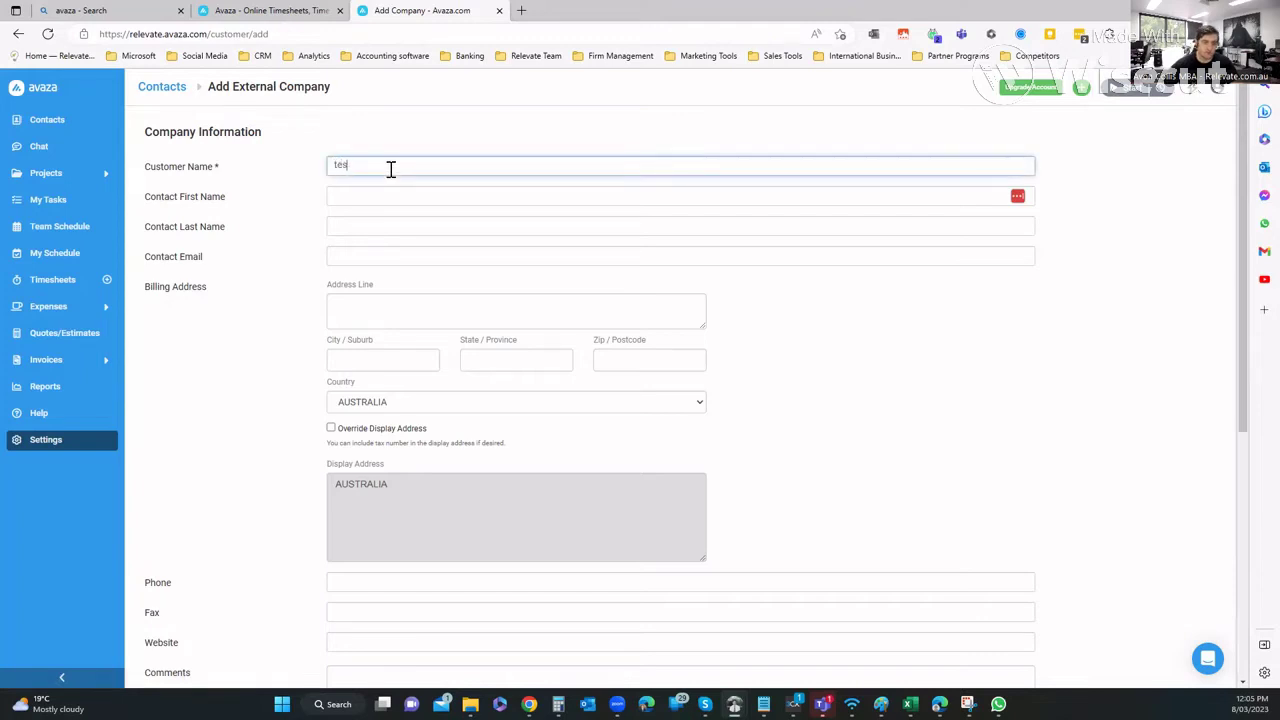
click(334, 194)
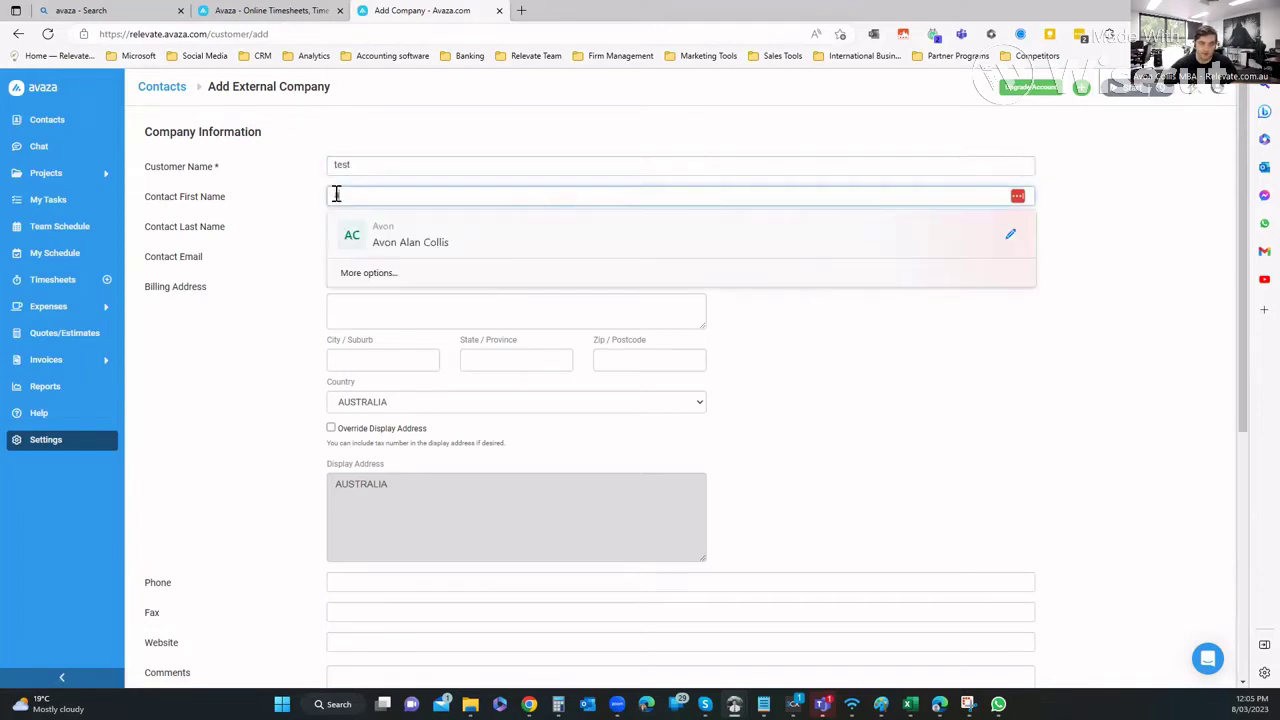
text(av)
click(354, 226)
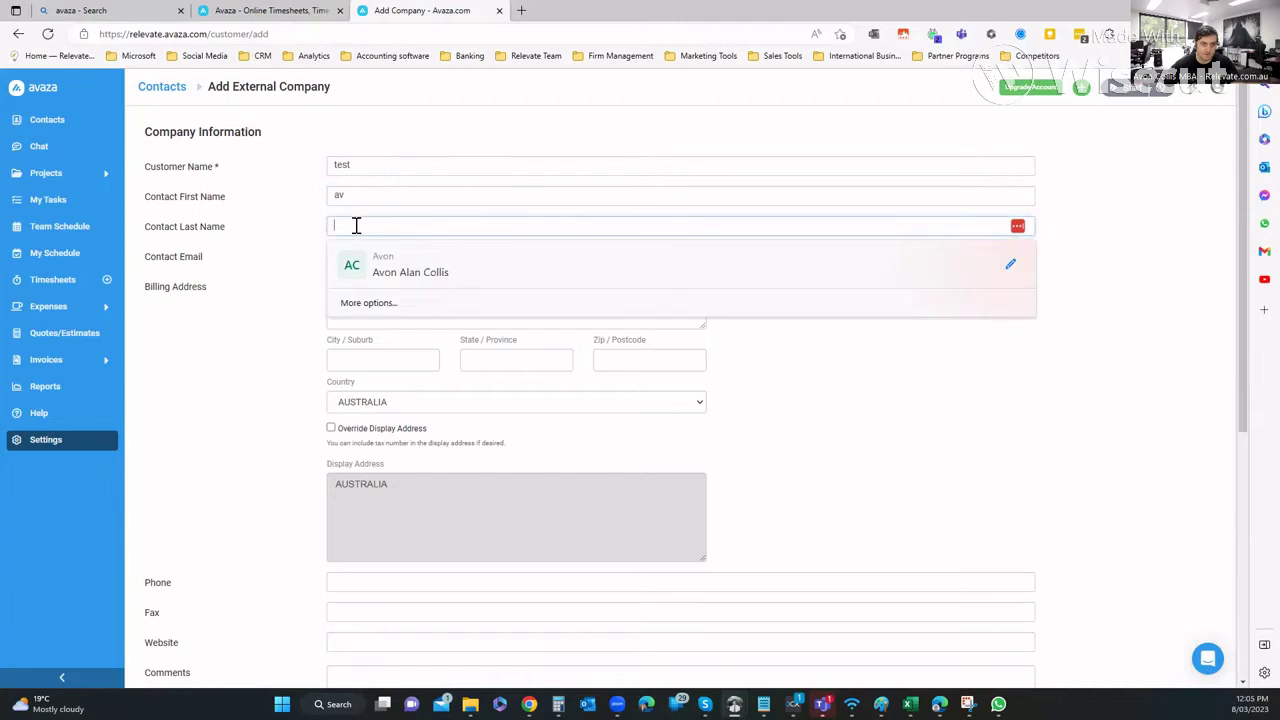
key(shift+Tab)
click(330, 255)
click(352, 224)
text(d)
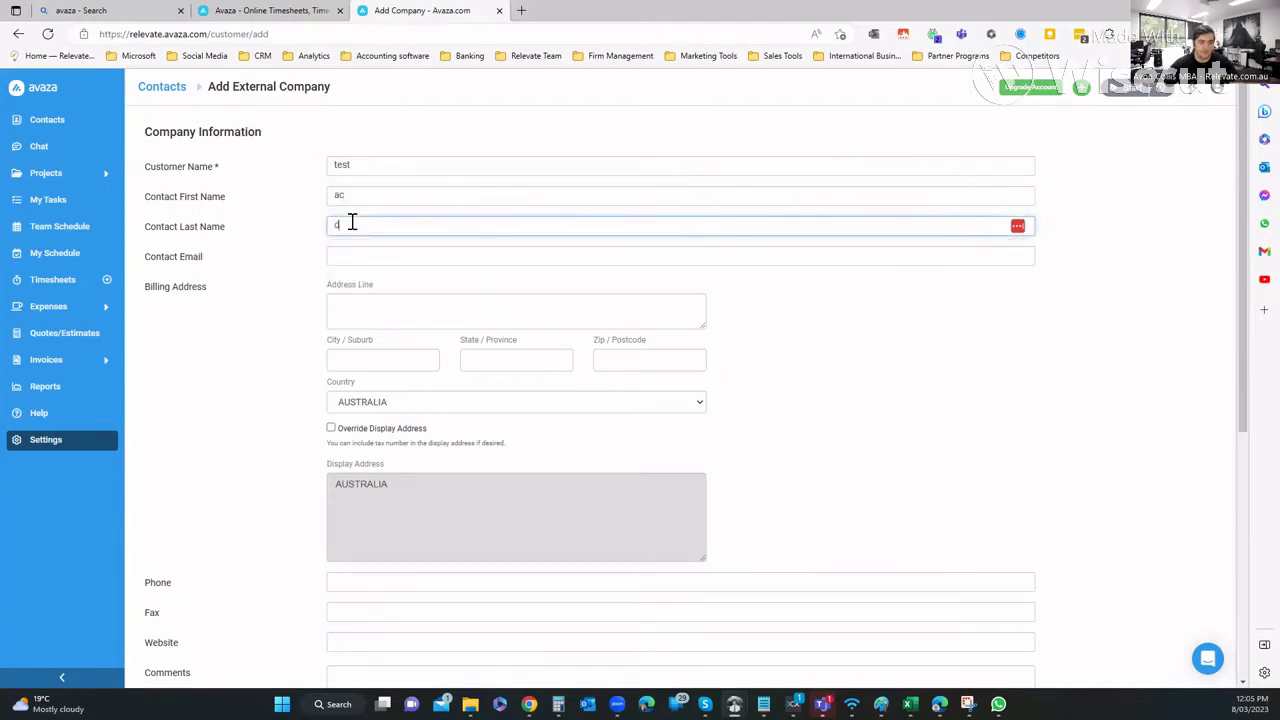
click(251, 361)
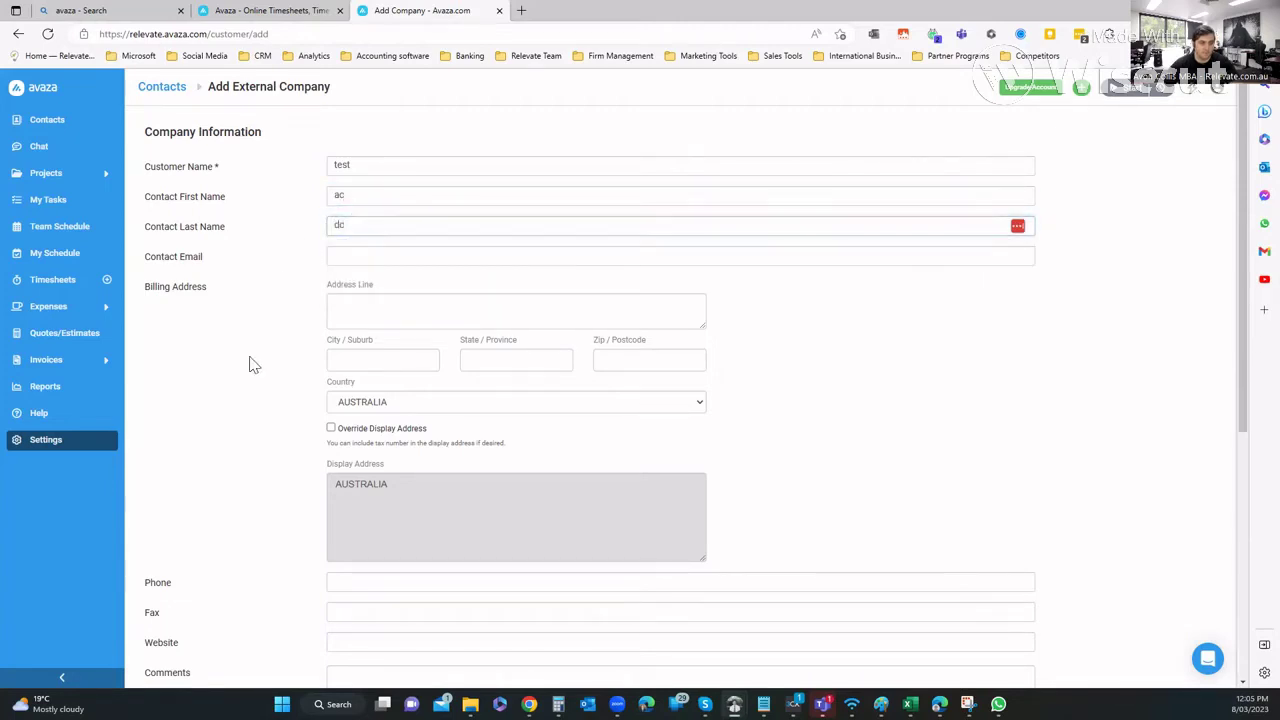
click(364, 256)
text(a@a.com)
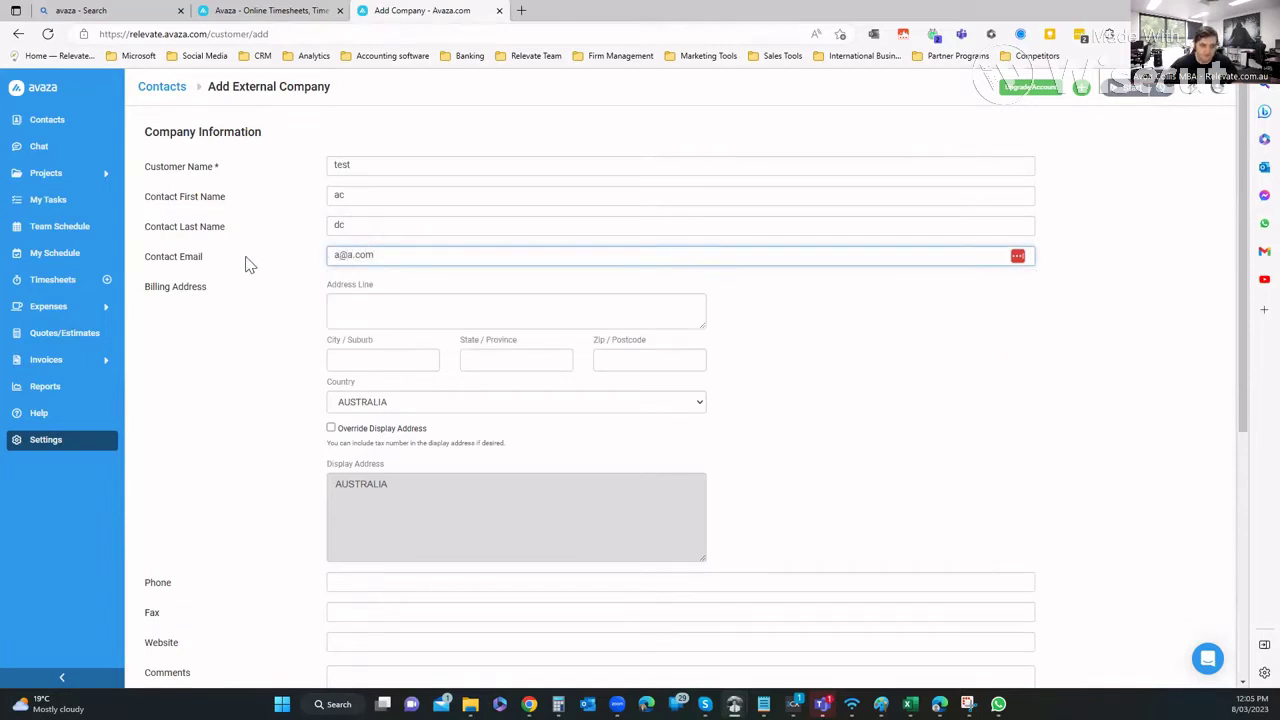
Review the company form's remaining fields and financial details, including the currency choices and default bill template options
scroll(183, 289, down, 3)
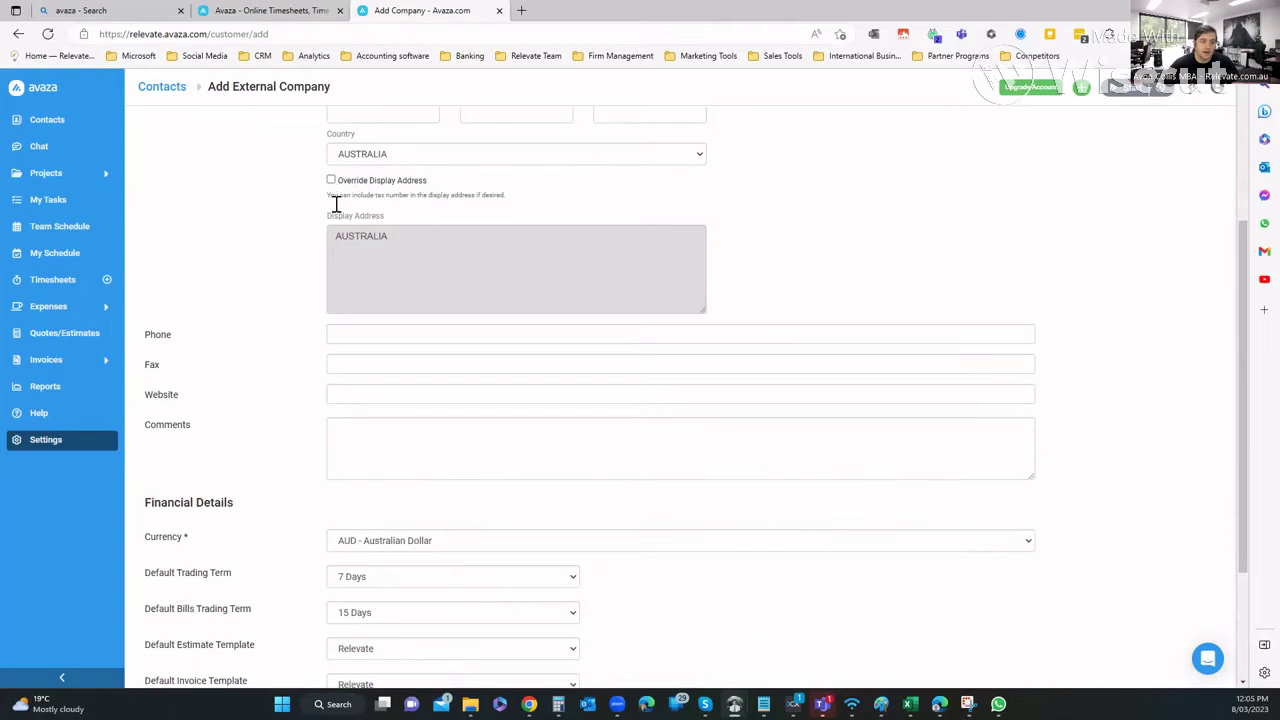
scroll(210, 280, down, 2)
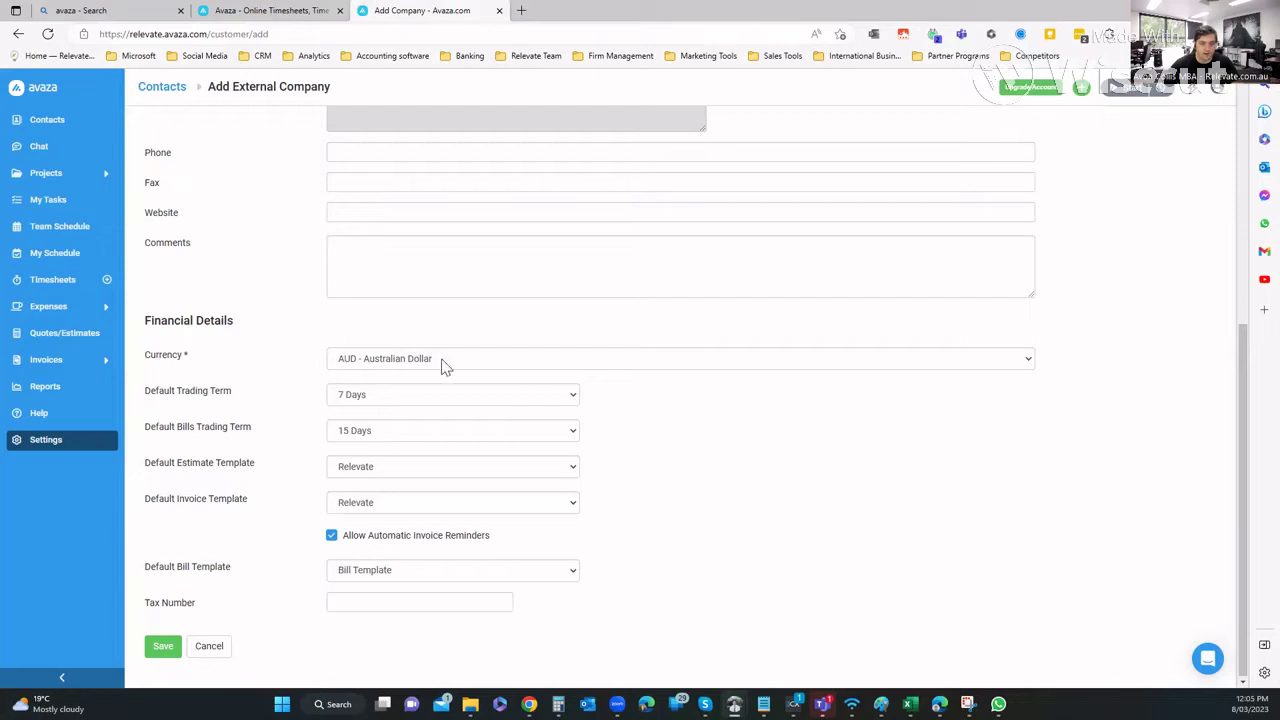
click(445, 362)
scroll(447, 485, down, 10)
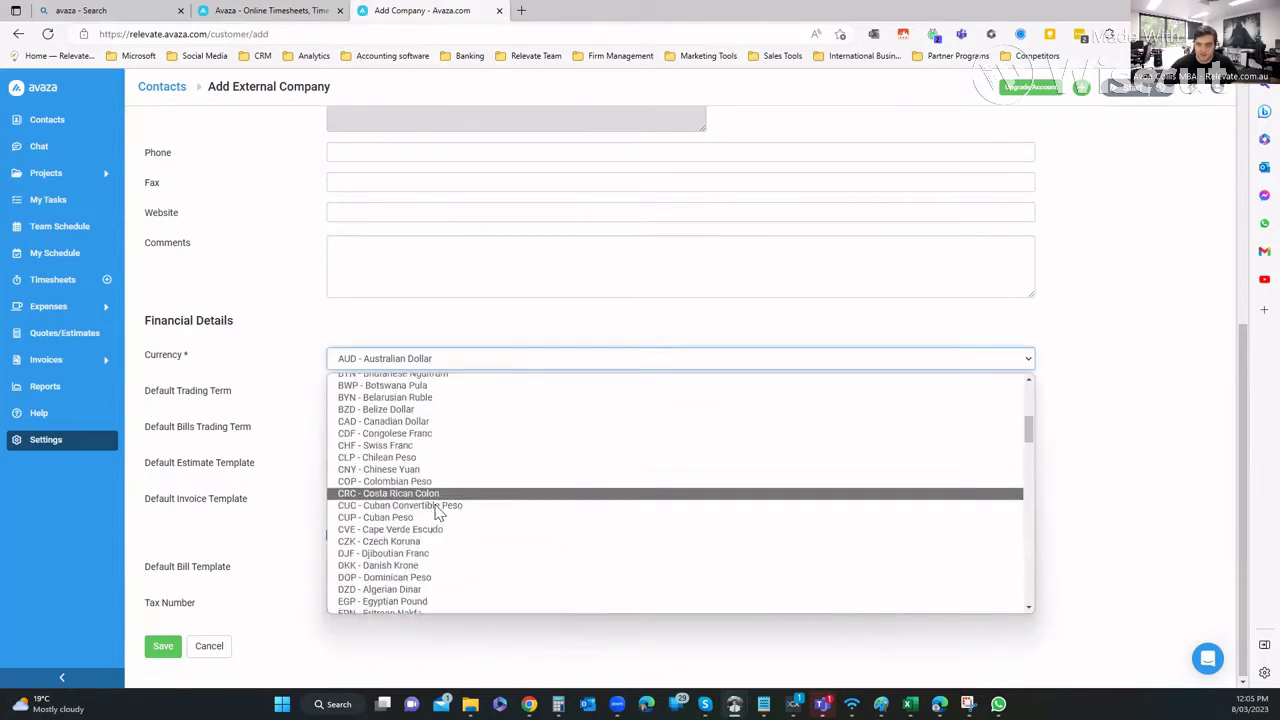
click(252, 442)
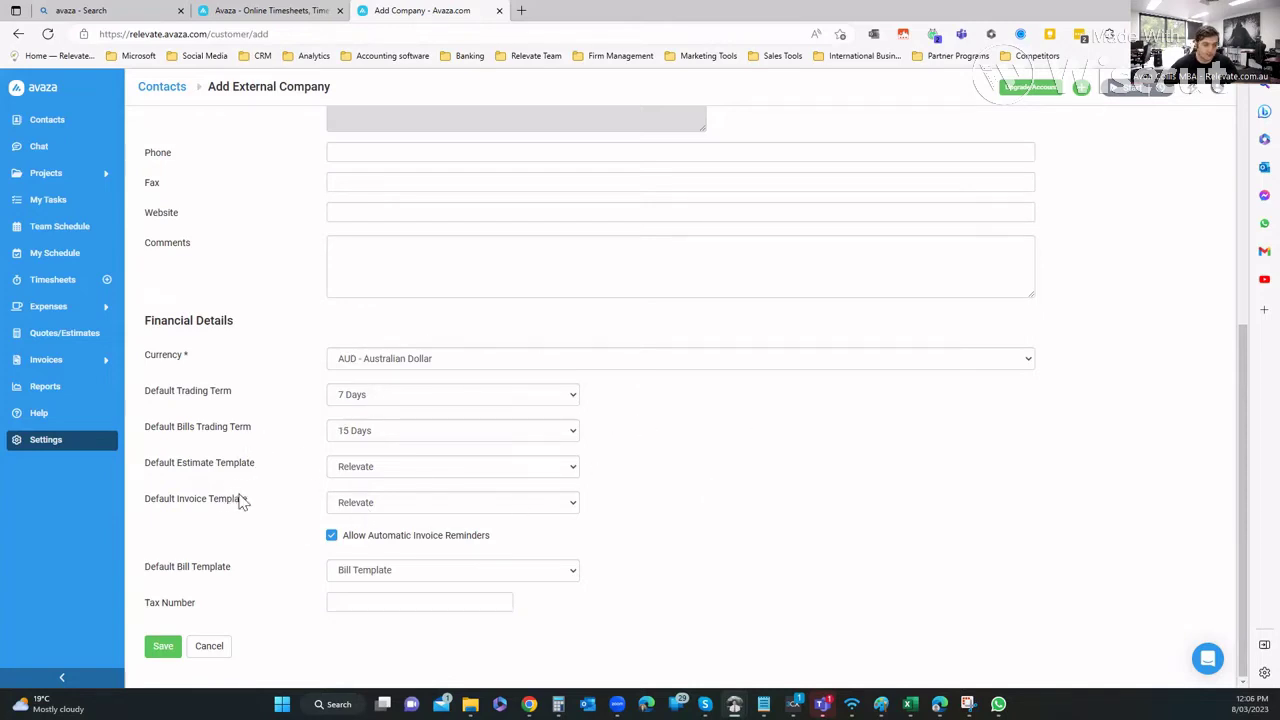
click(428, 580)
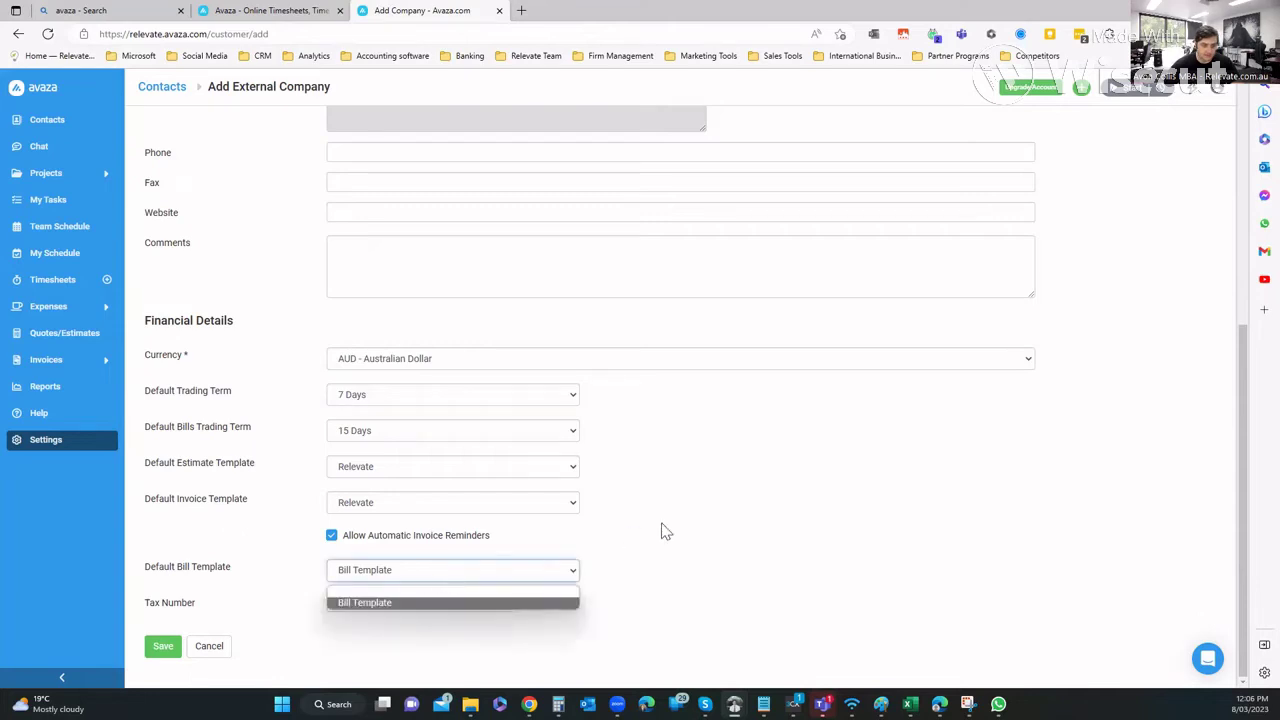
click(665, 530)
Try to save the new external company
scroll(363, 400, up, 5)
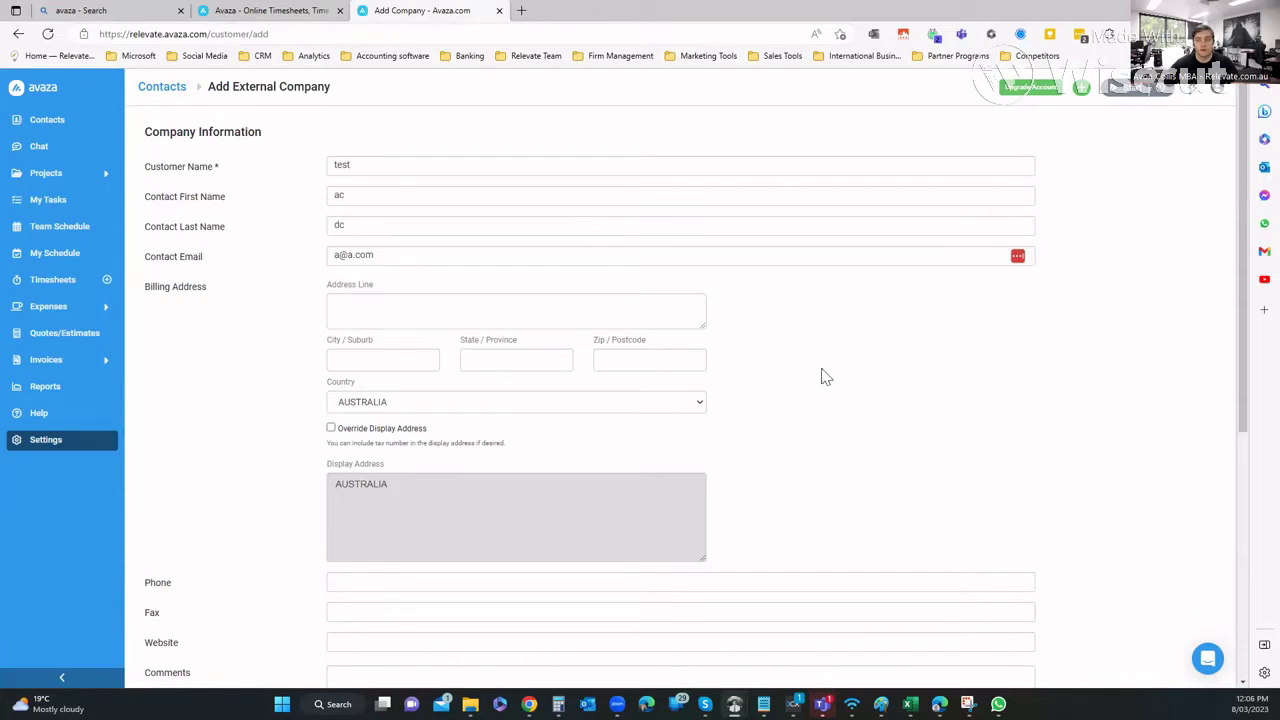
scroll(297, 446, down, 5)
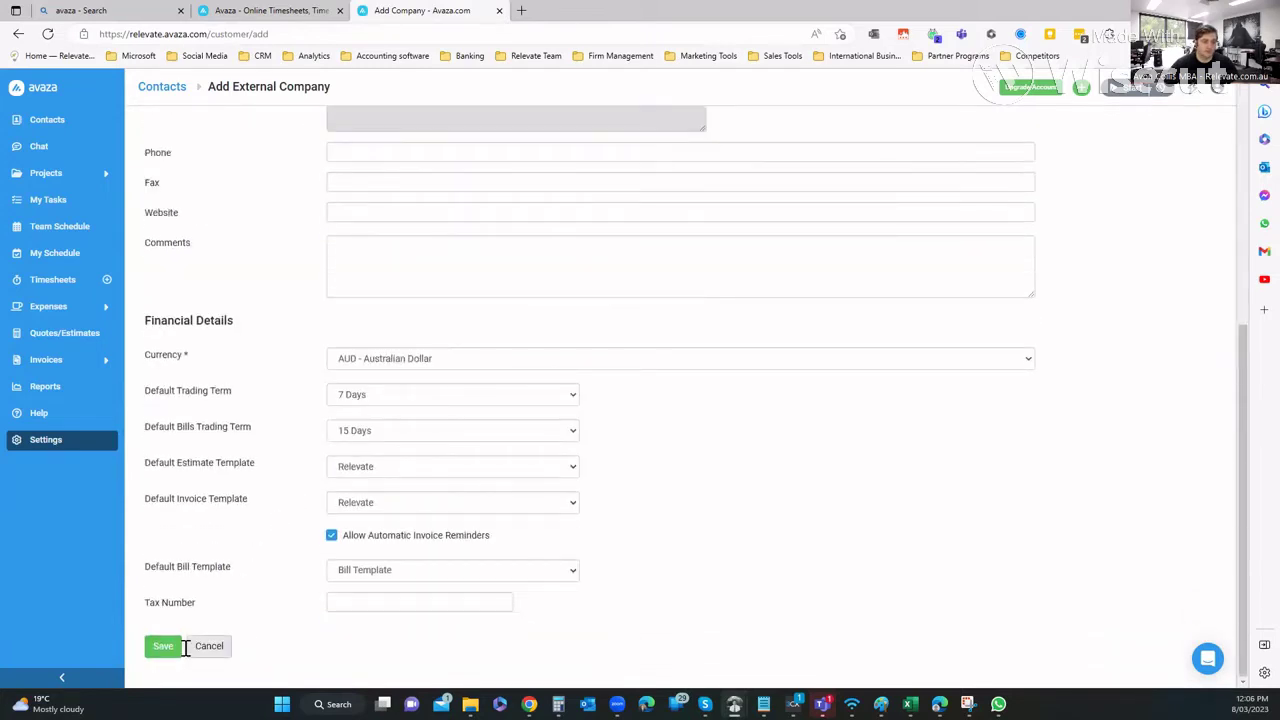
click(172, 645)
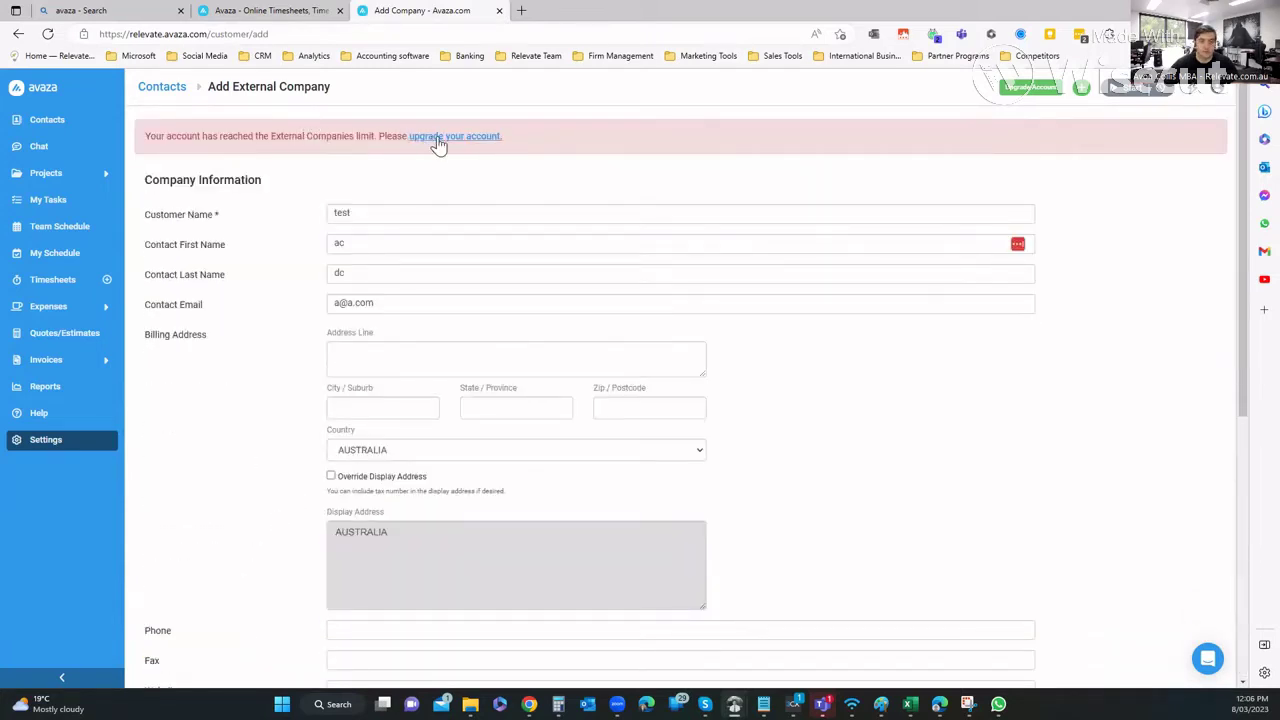
scroll(181, 300, down, 3)
scroll(183, 318, up, 3)
Open the chat, check the new direct conversation form, and try to post the message "test"
click(38, 158)
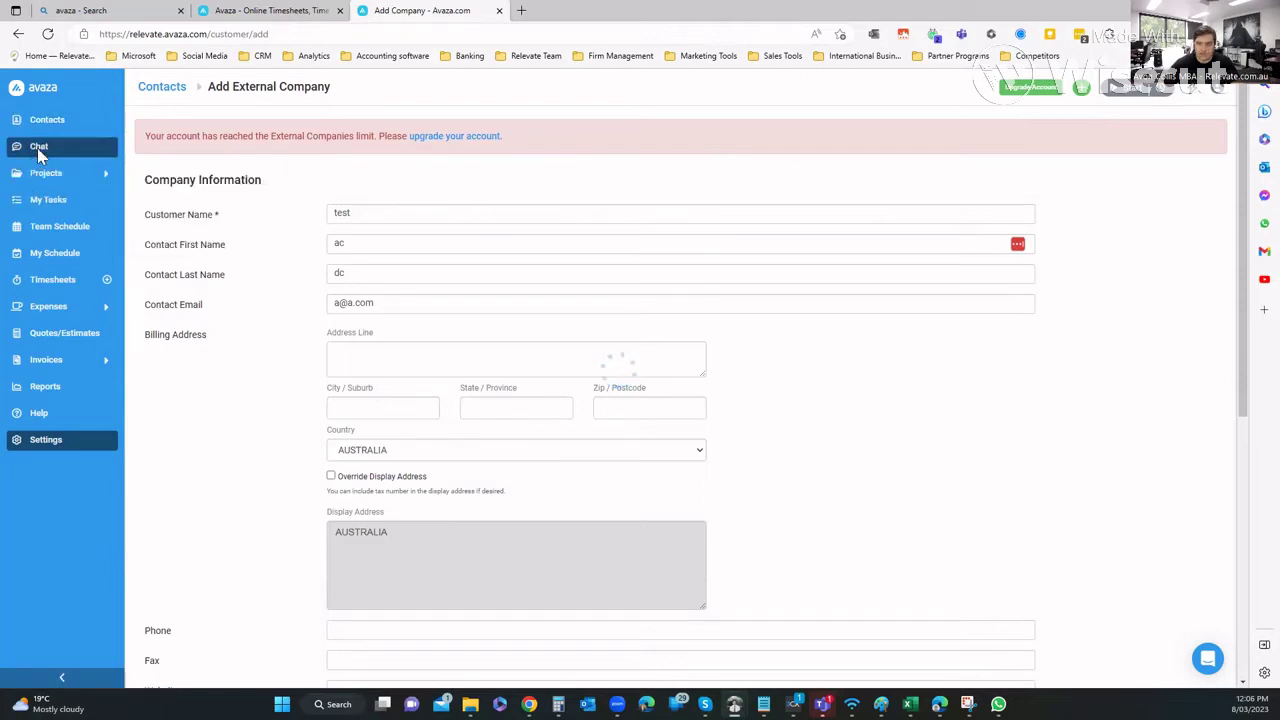
click(85, 175)
click(382, 175)
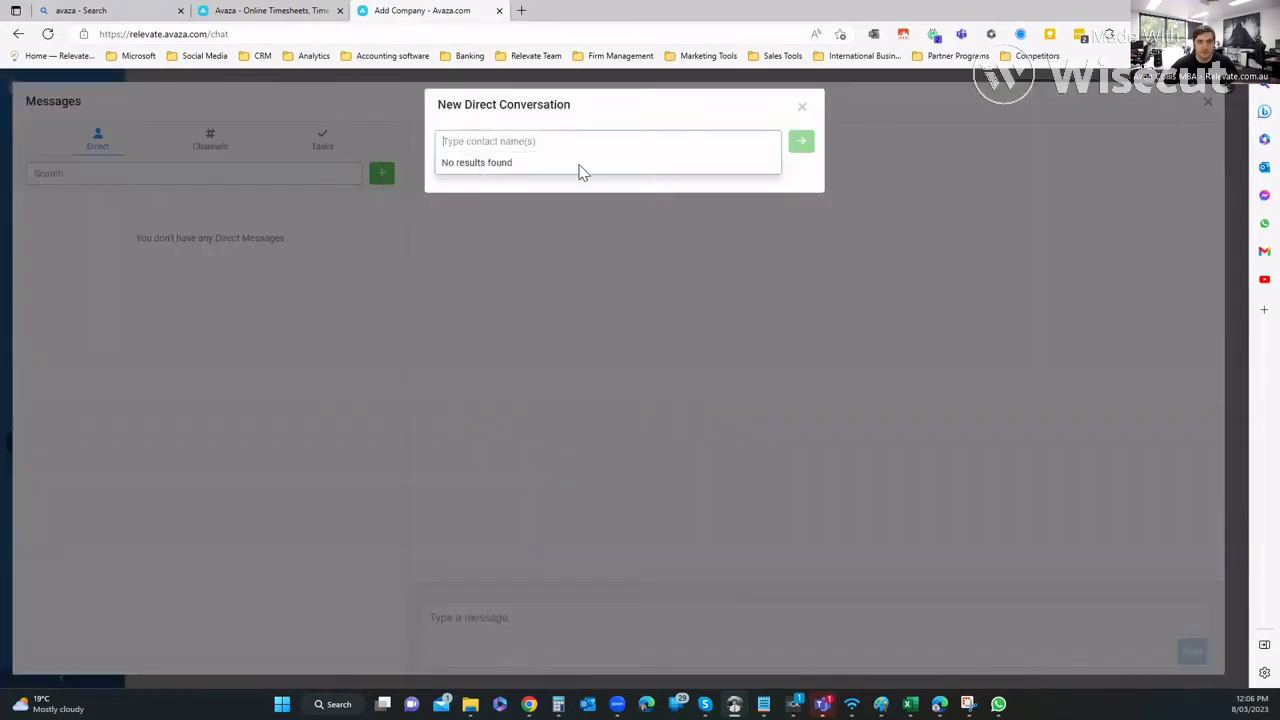
click(802, 106)
text(test)
click(1193, 651)
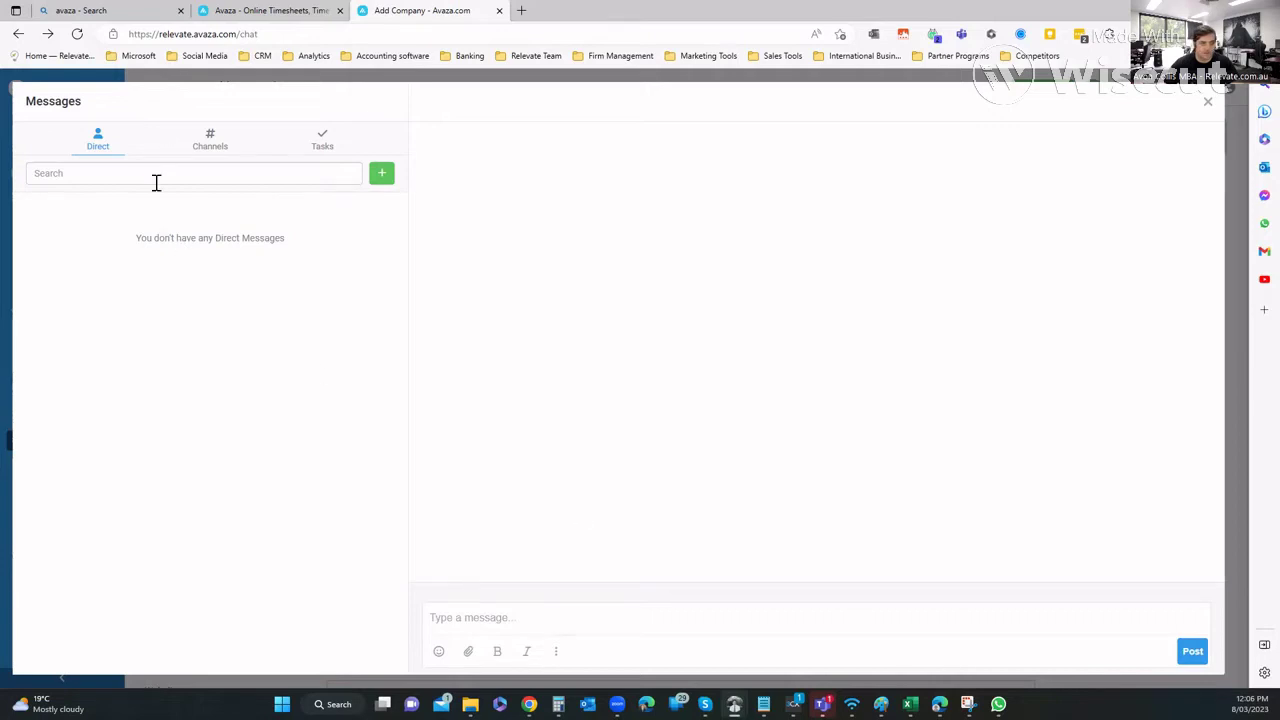
Post the message "hello" in the Starter Implementation task's conversation
click(207, 146)
click(314, 143)
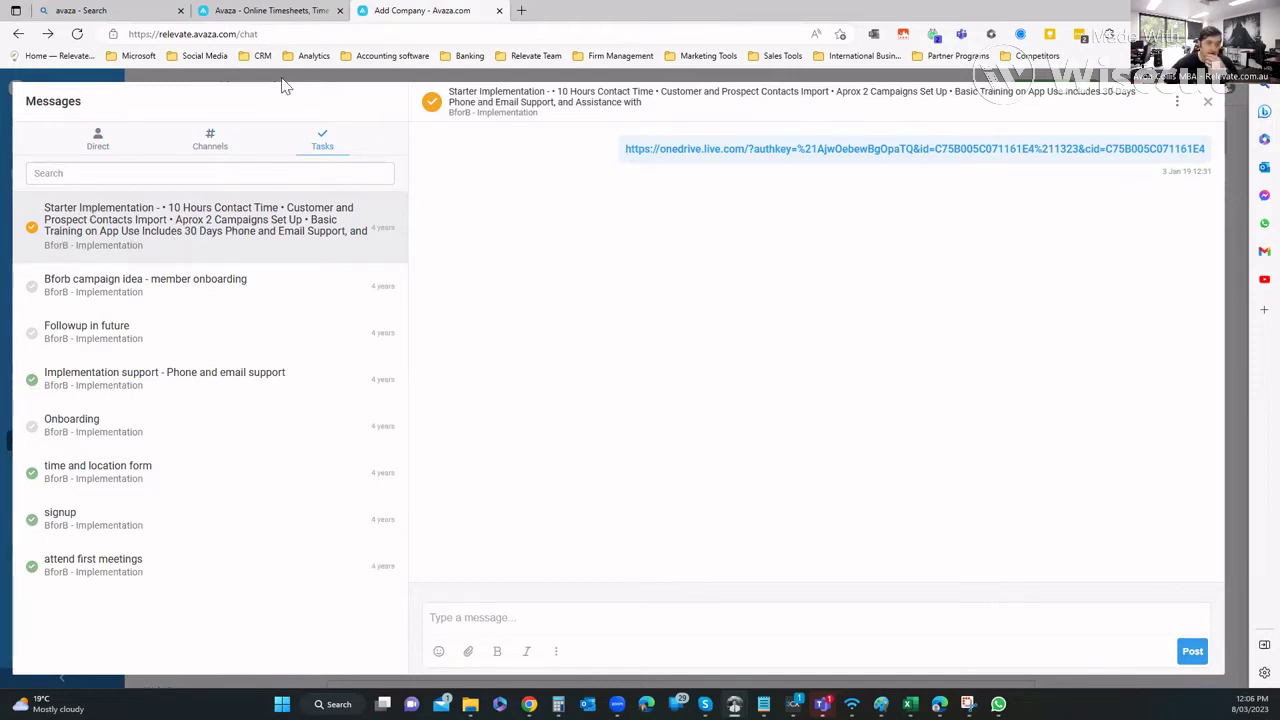
click(484, 620)
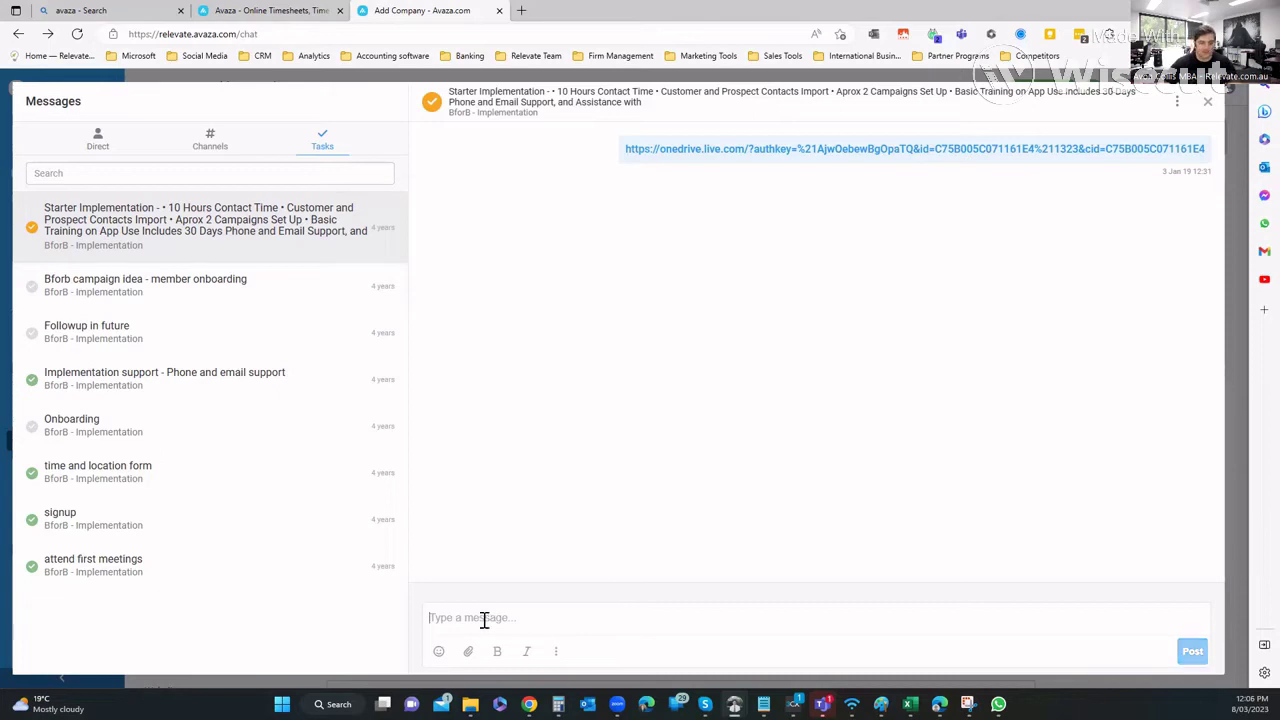
text(hello)
key(Return)
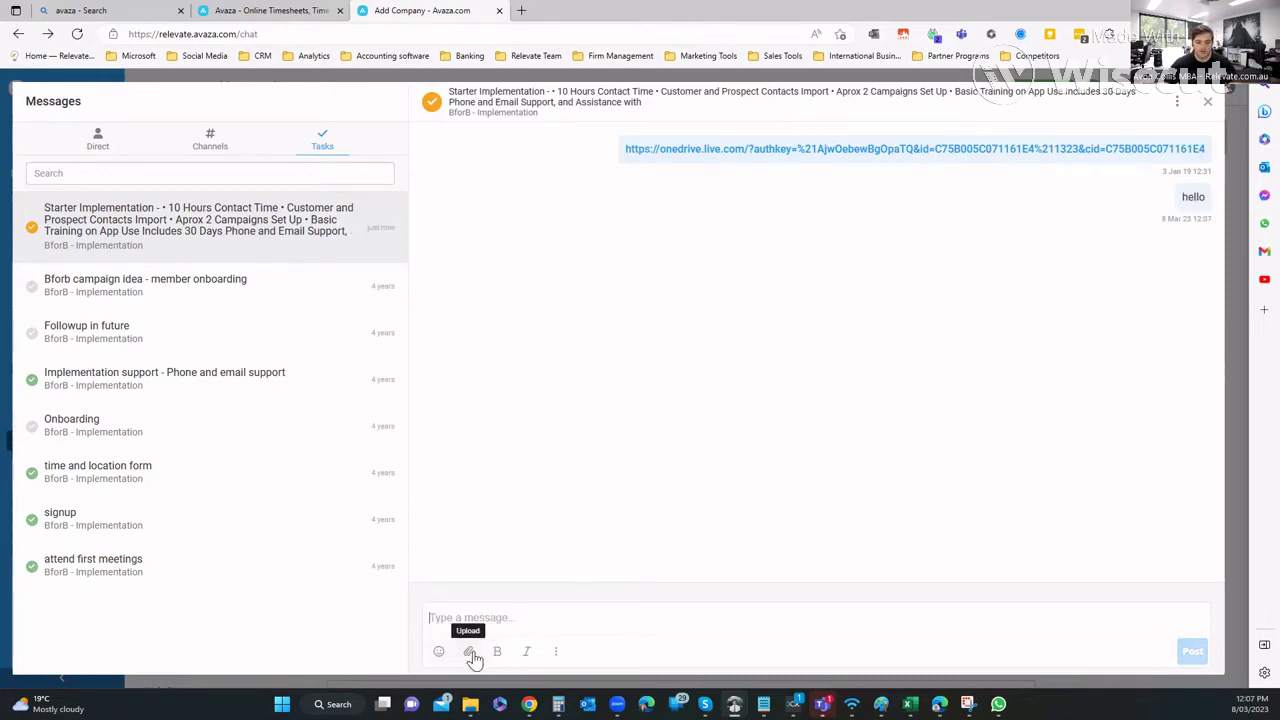
Show the extra message formatting options and open the Starter Implementation task from its conversation
click(556, 652)
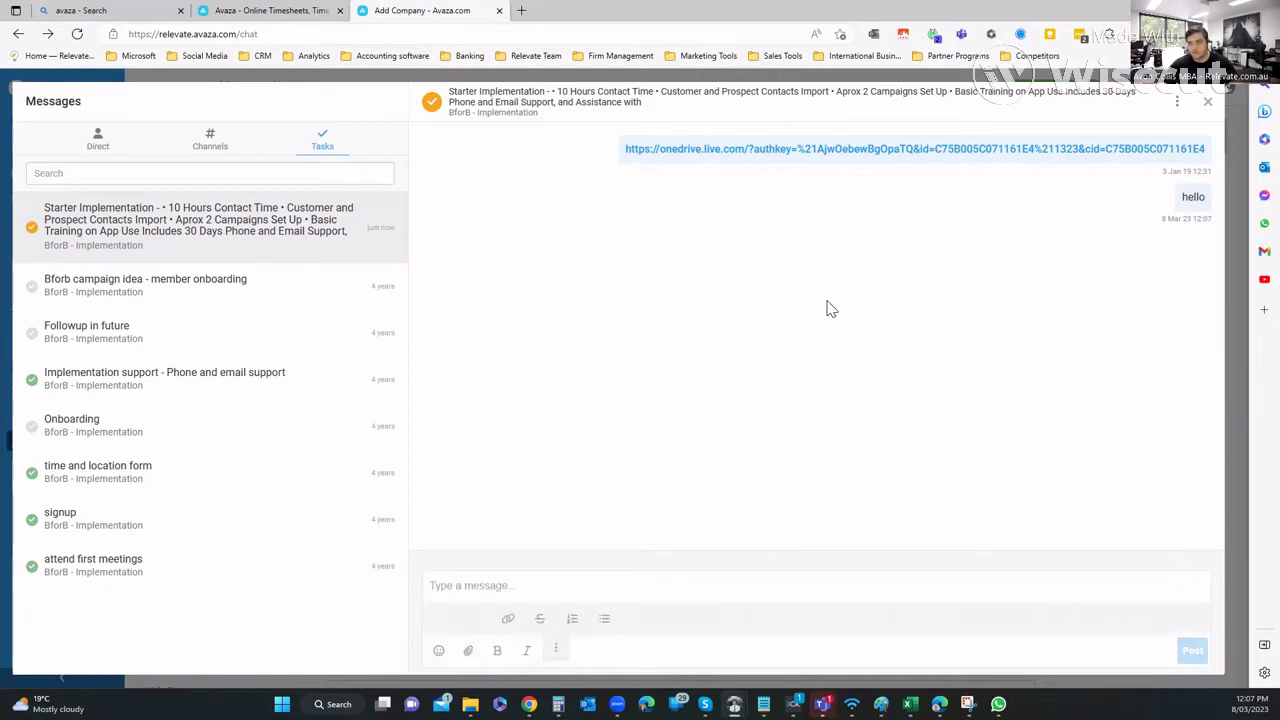
click(1177, 102)
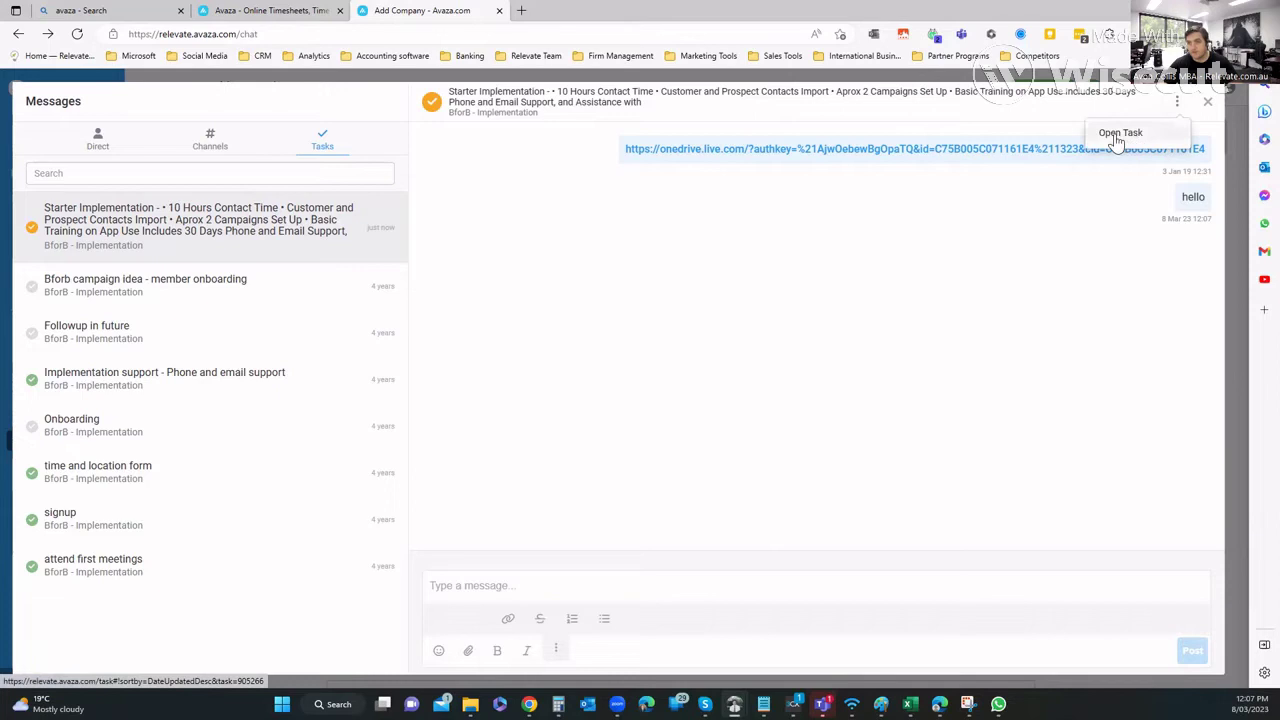
click(1116, 139)
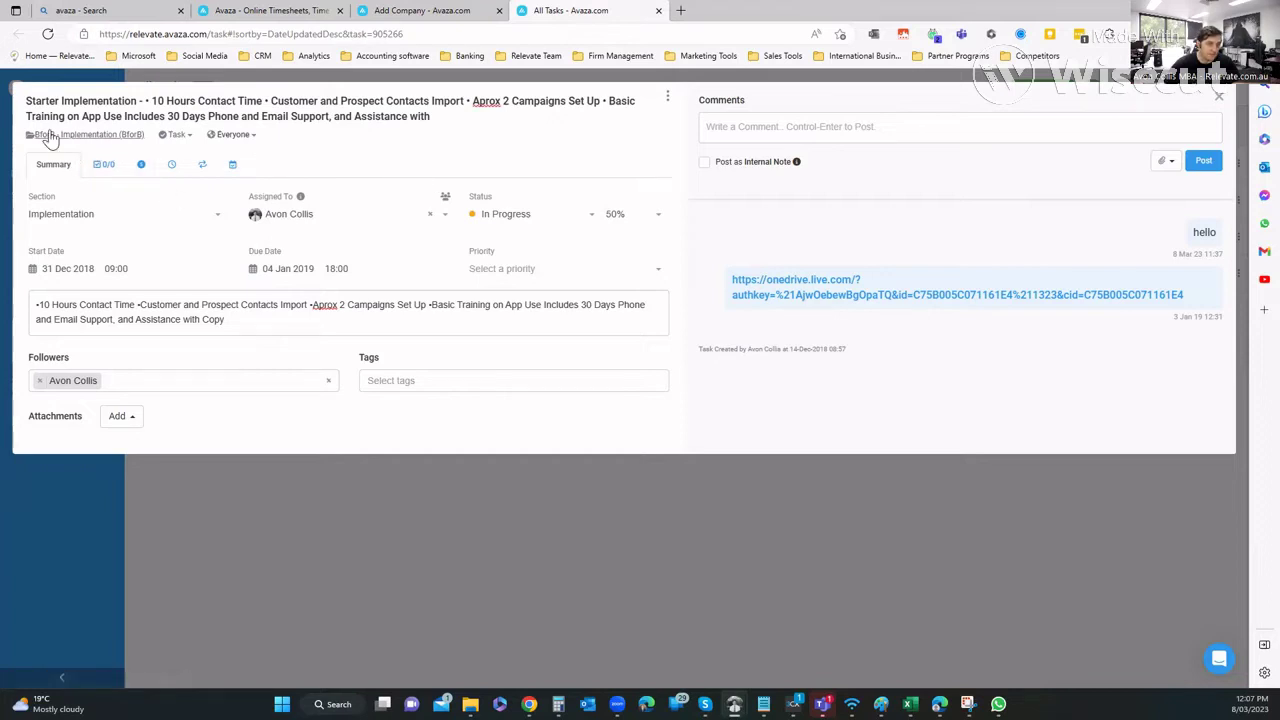
Examine the task's type, visibility and section options
click(179, 136)
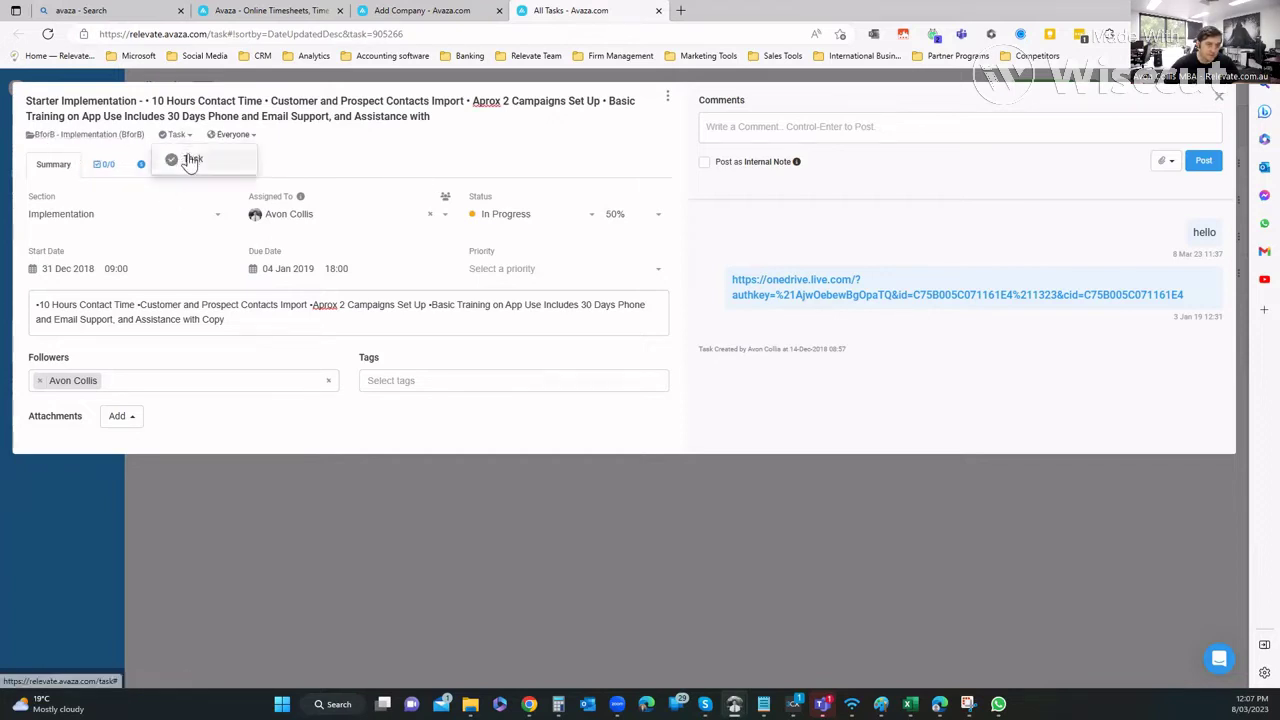
click(188, 163)
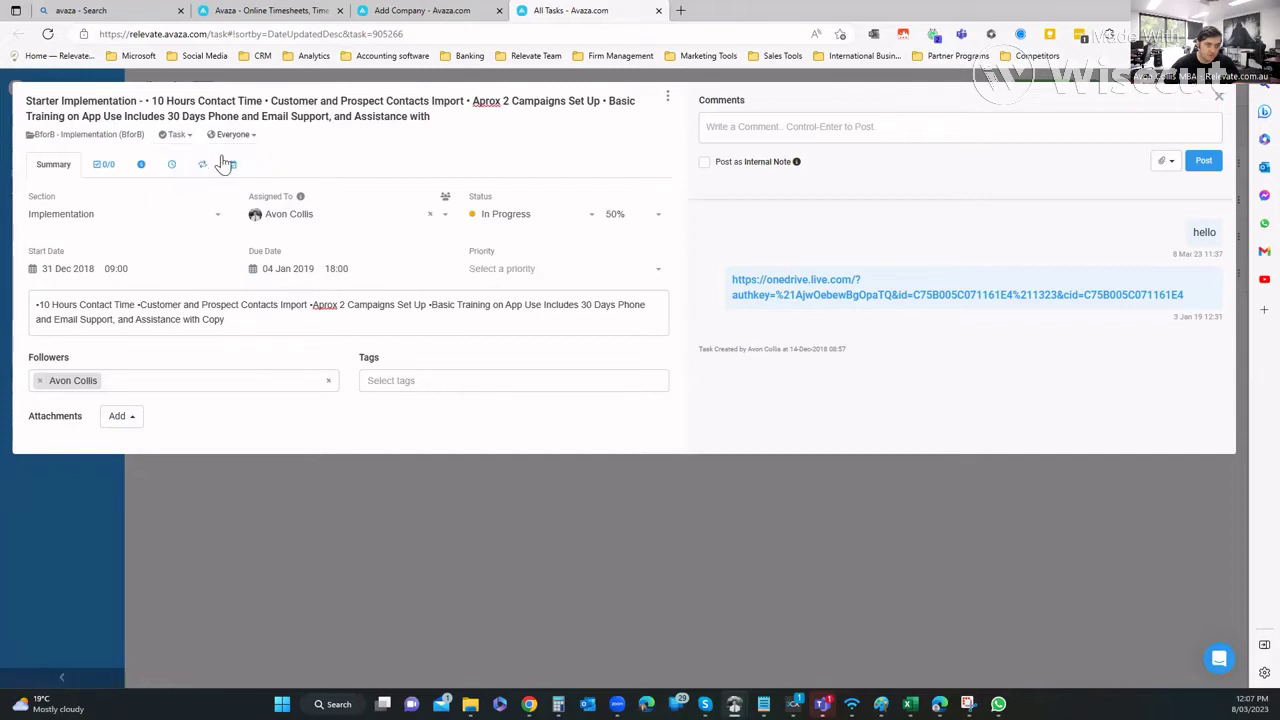
click(238, 136)
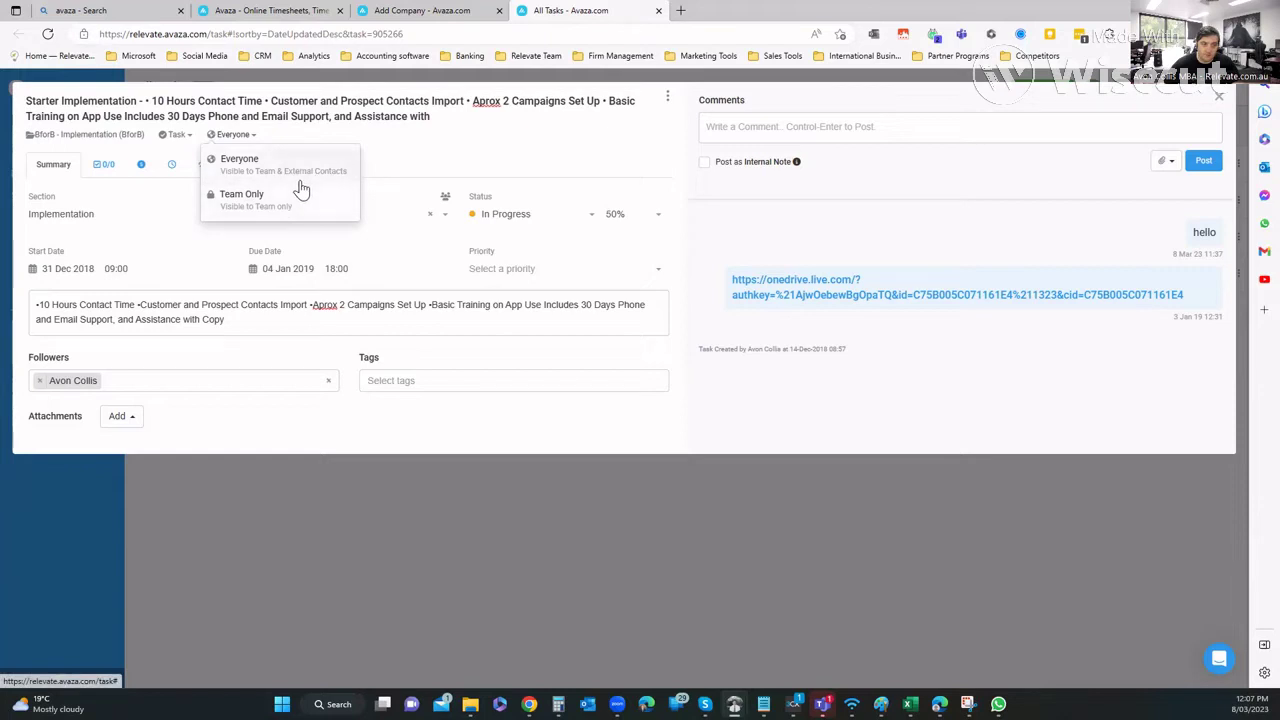
click(422, 152)
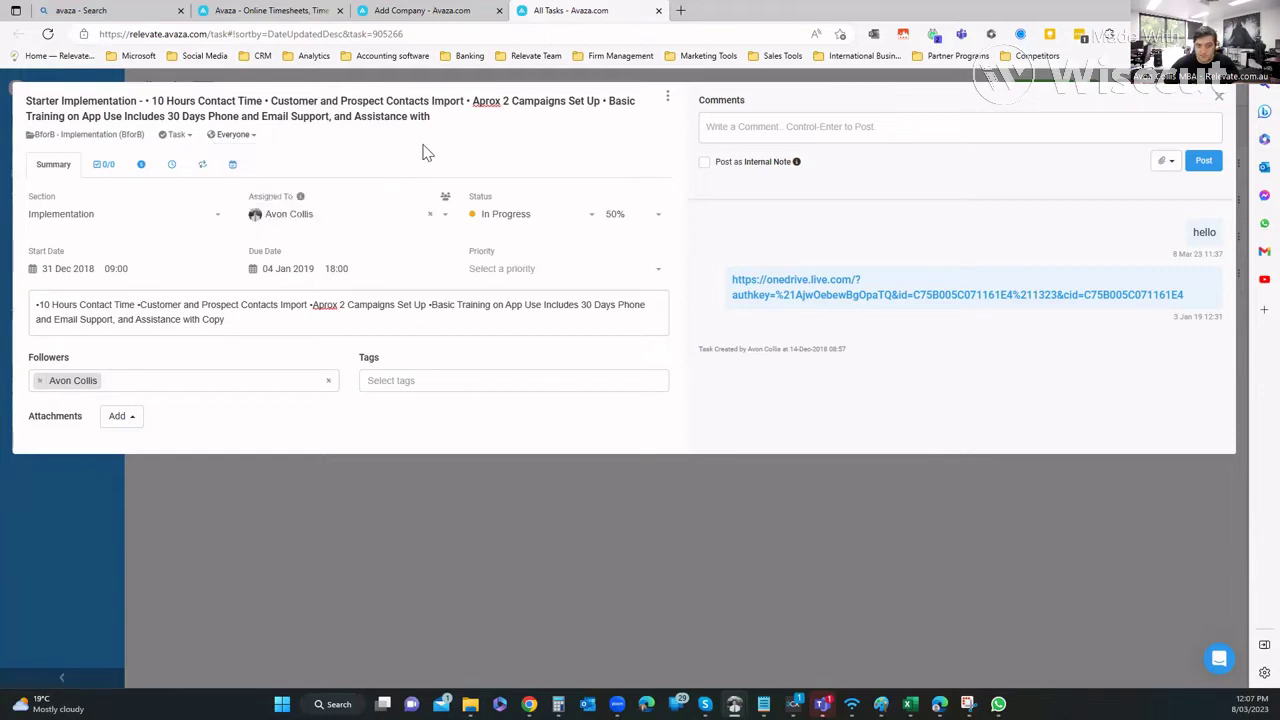
click(63, 214)
click(386, 170)
Switch the task's assignment to allow multiple assignees and check who can be assigned
click(334, 218)
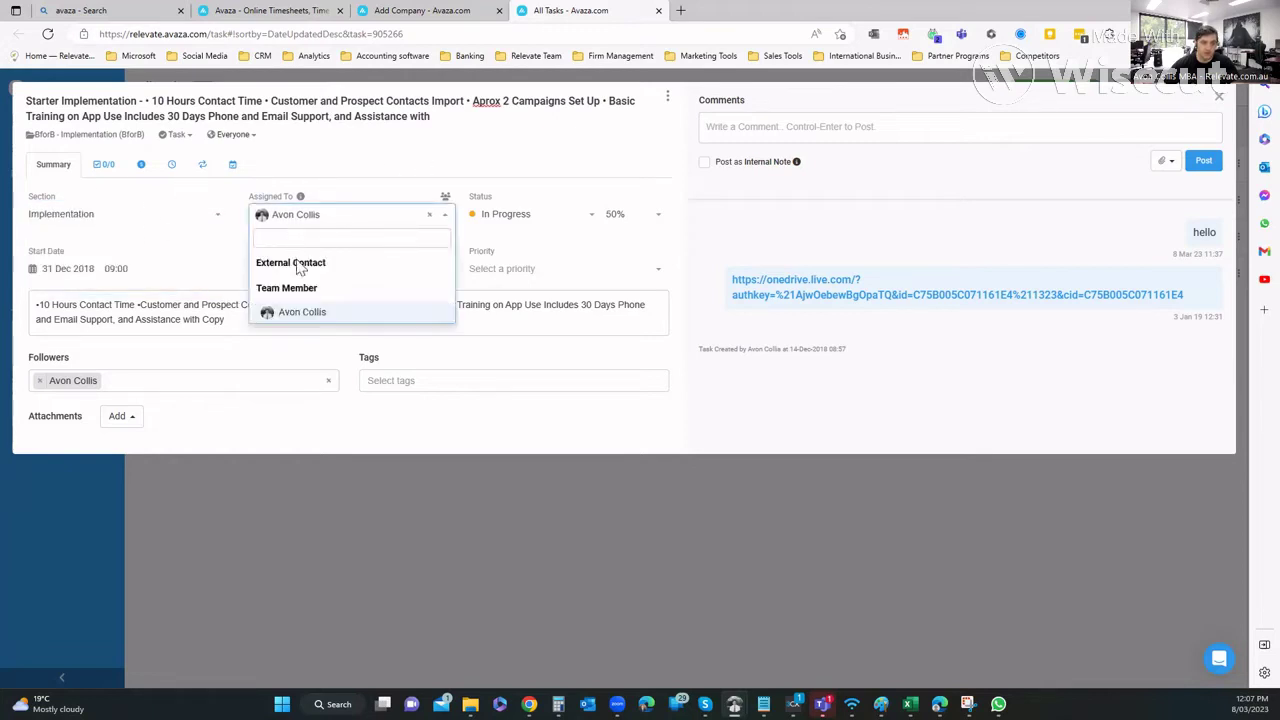
click(445, 200)
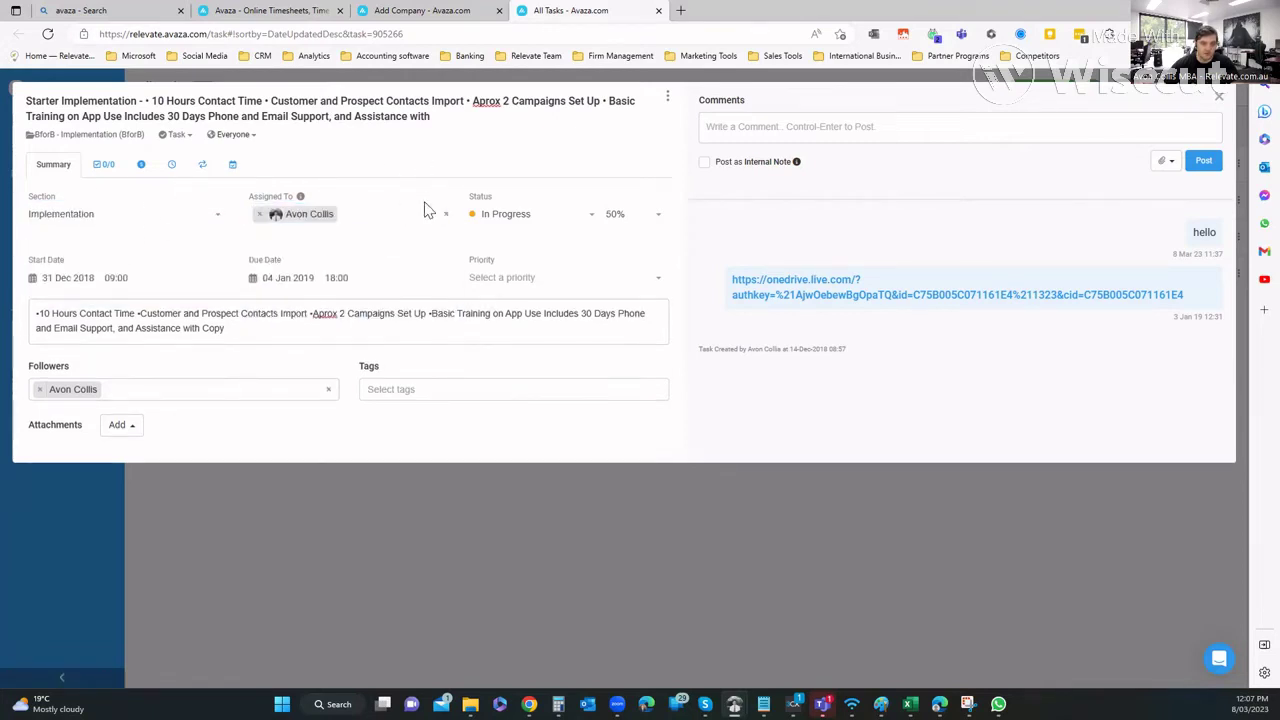
click(405, 222)
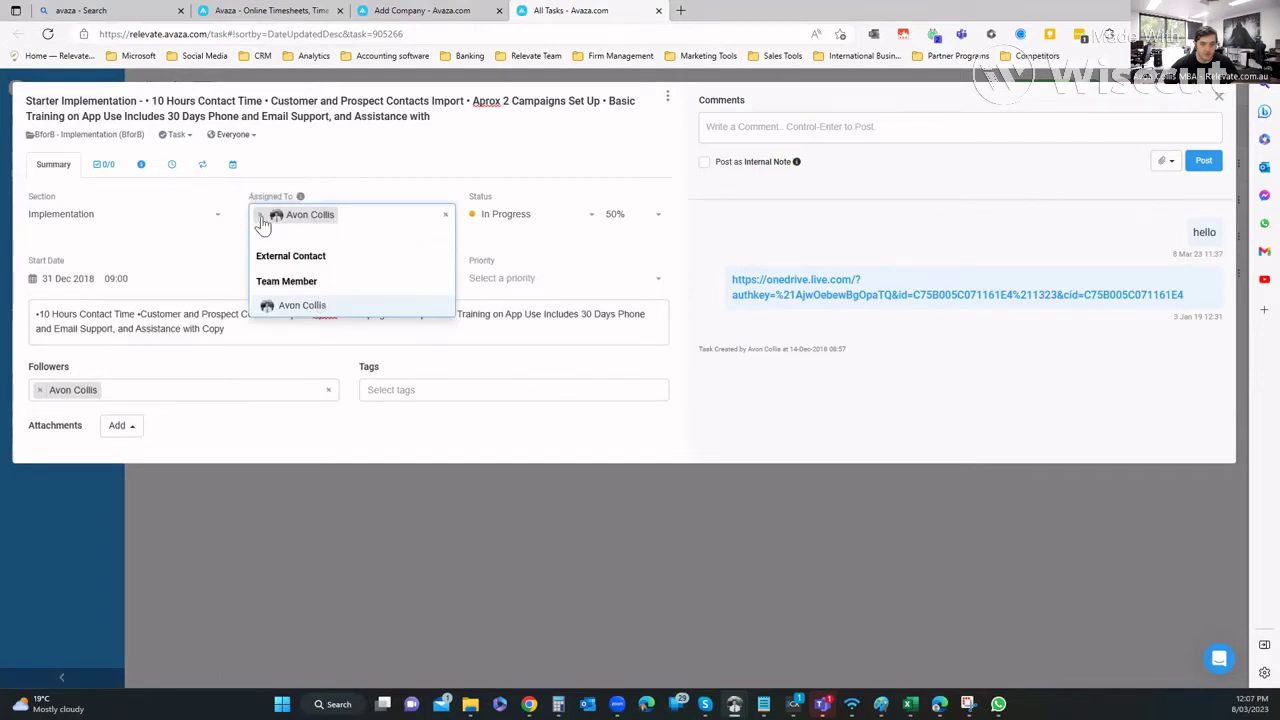
Examine the task's status choices and completion percentage options
click(541, 214)
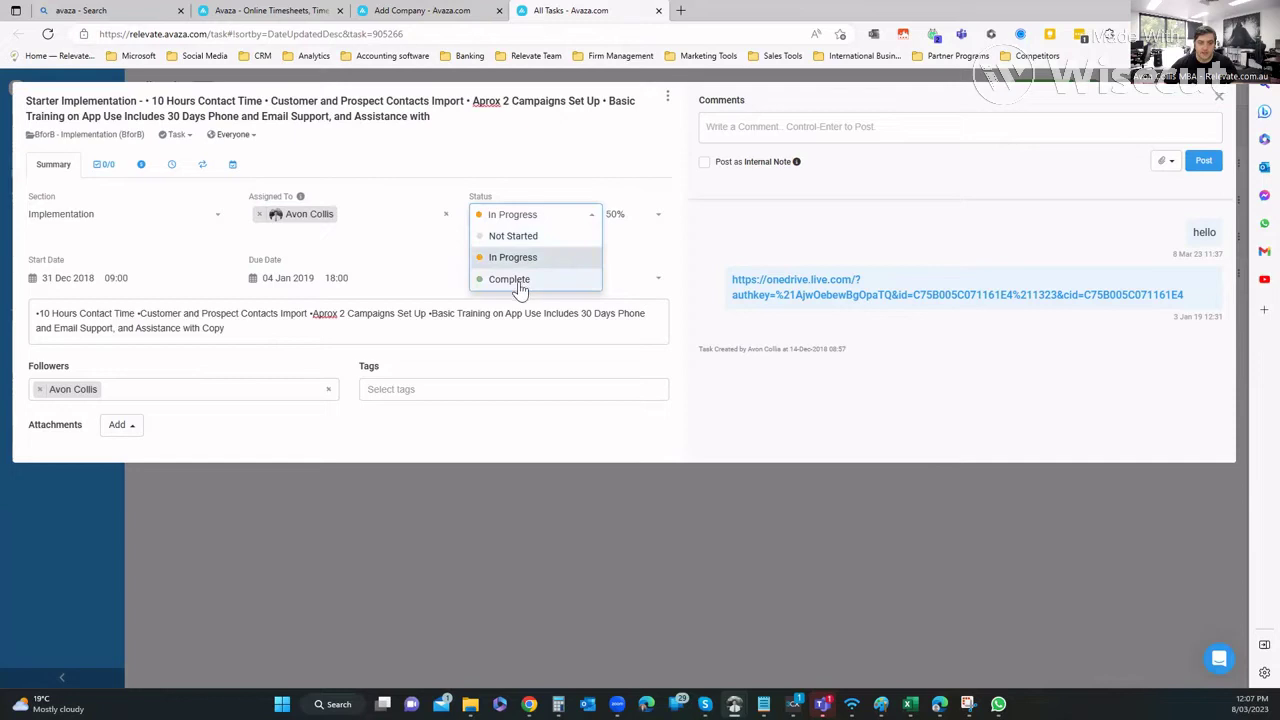
click(574, 216)
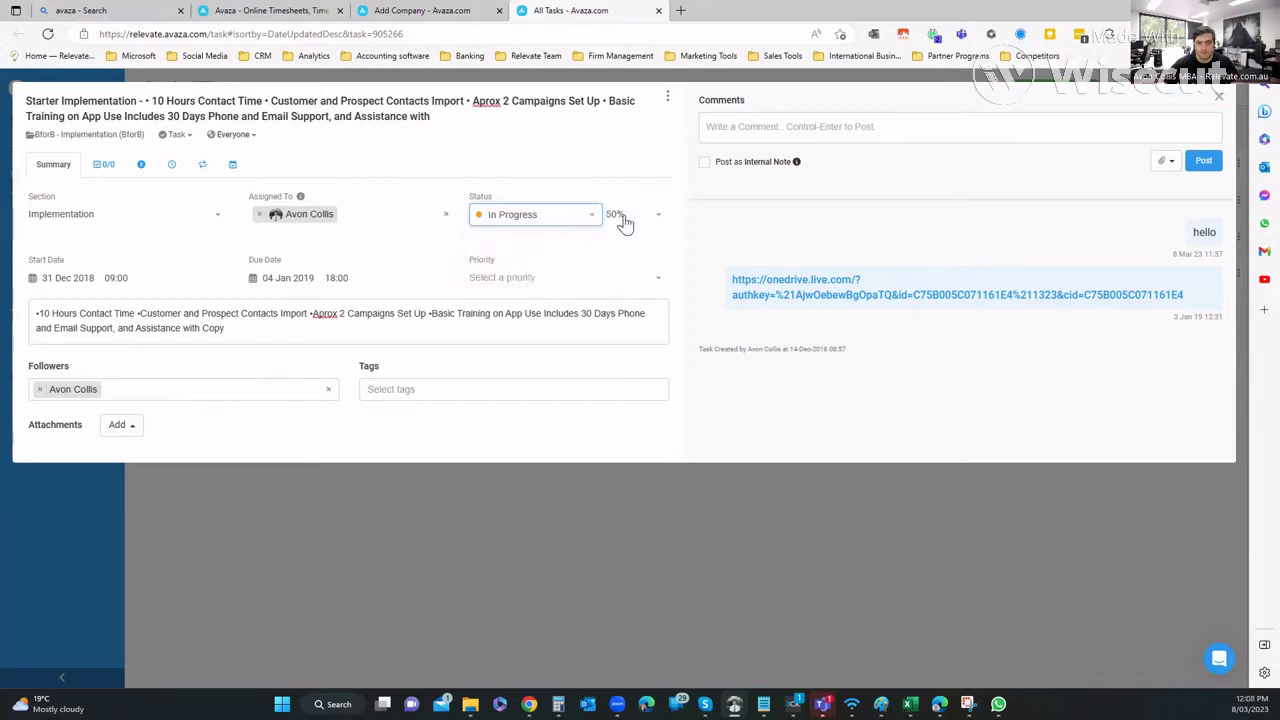
click(645, 220)
scroll(628, 318, down, 2)
scroll(628, 330, up, 1)
click(638, 171)
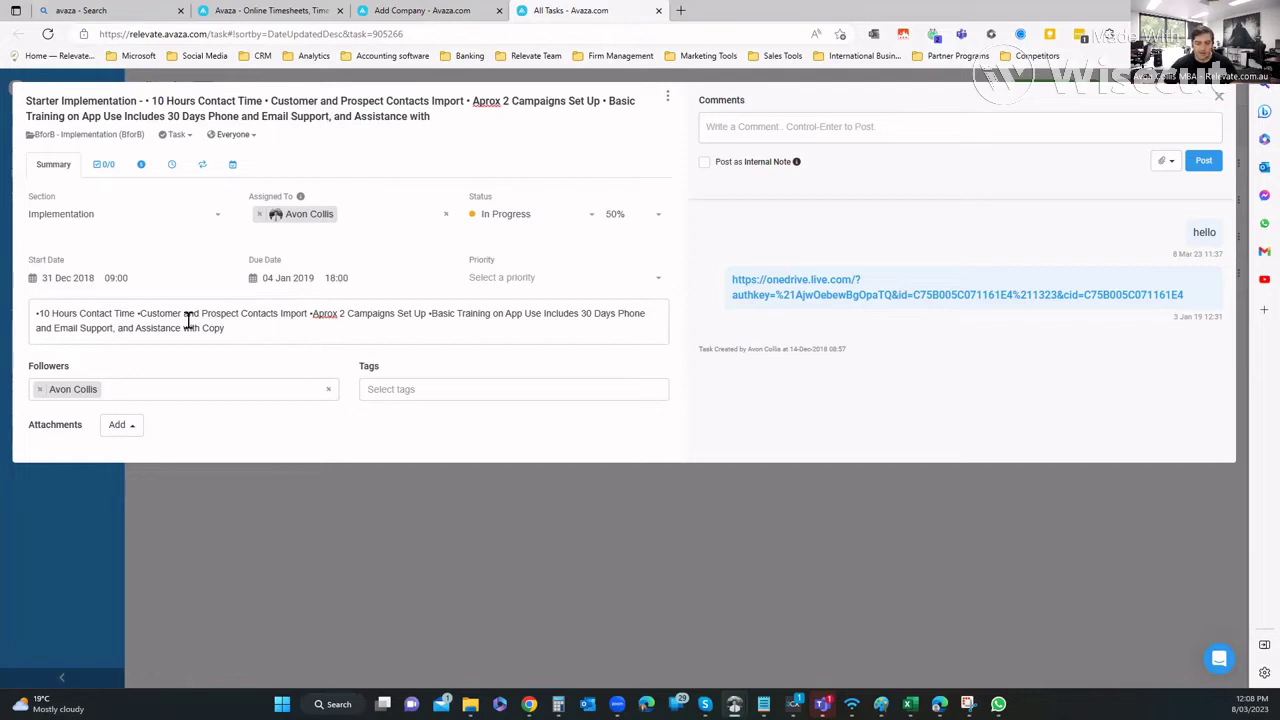
Examine the task's description formatting options, follower choices and attachment sources
click(217, 340)
drag(254, 340, 14, 368)
click(214, 416)
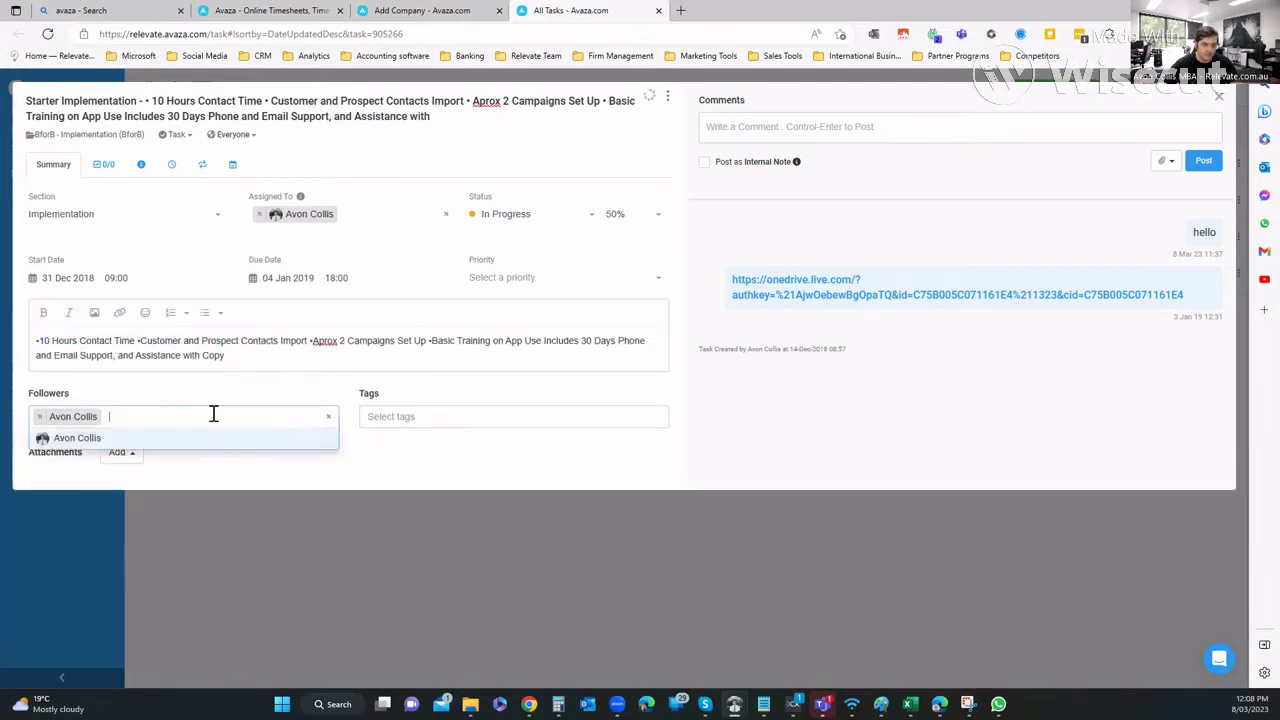
click(284, 367)
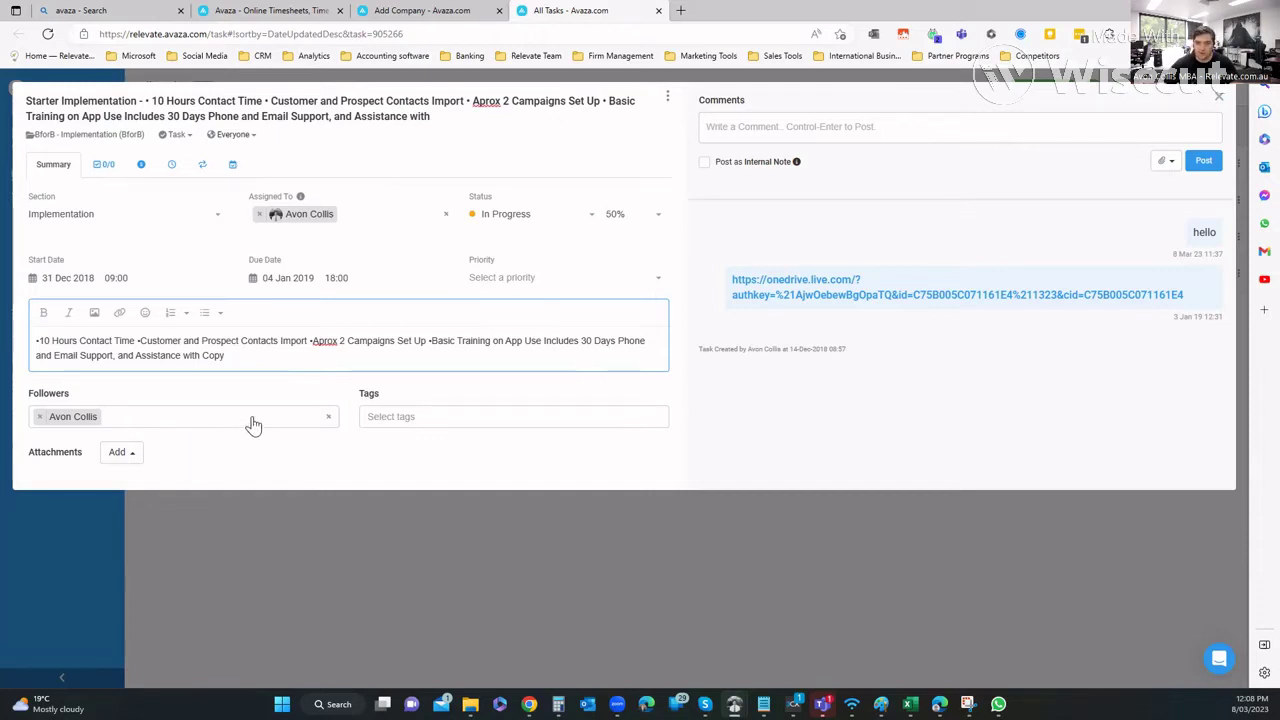
click(131, 455)
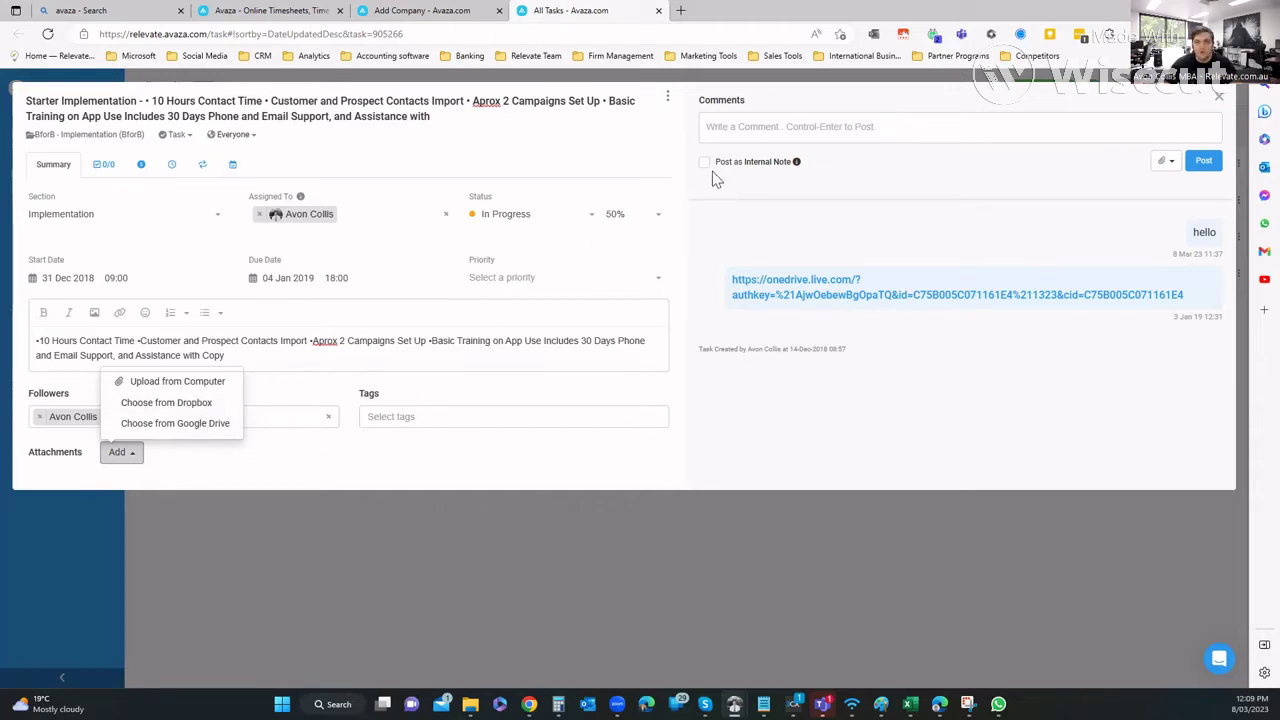
Post the comment "test" on the Starter Implementation task
click(787, 128)
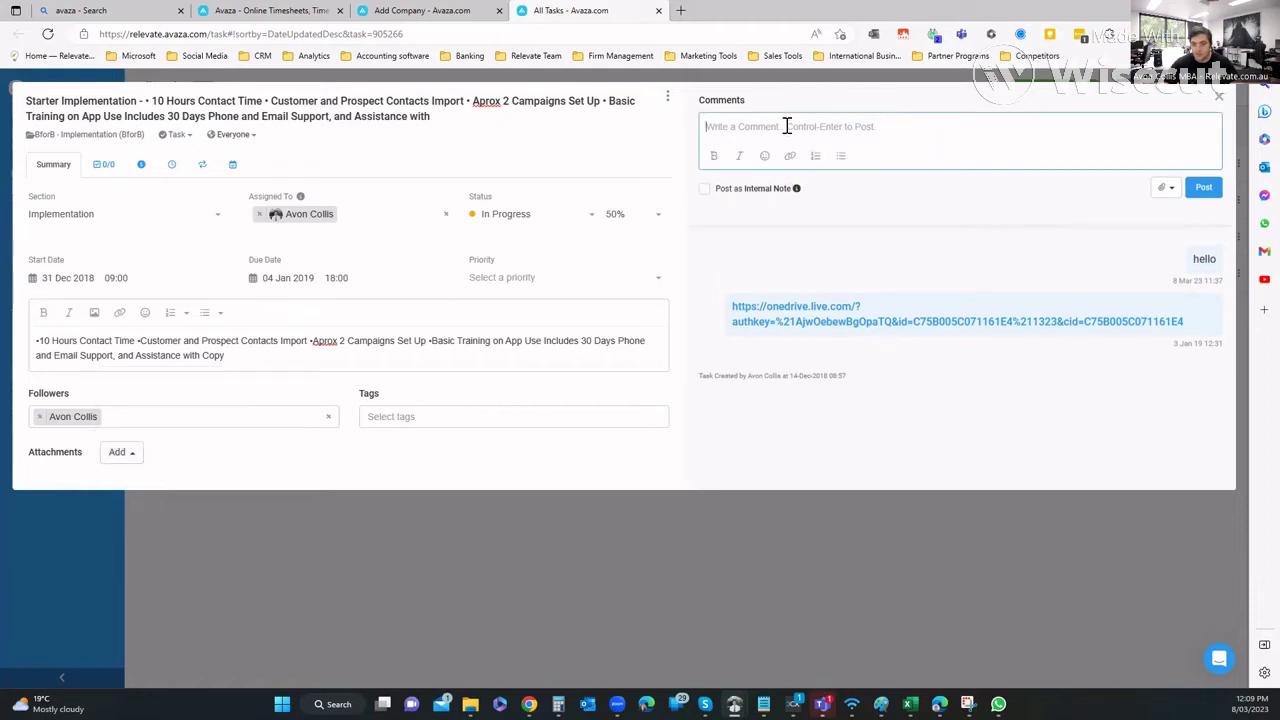
text(test)
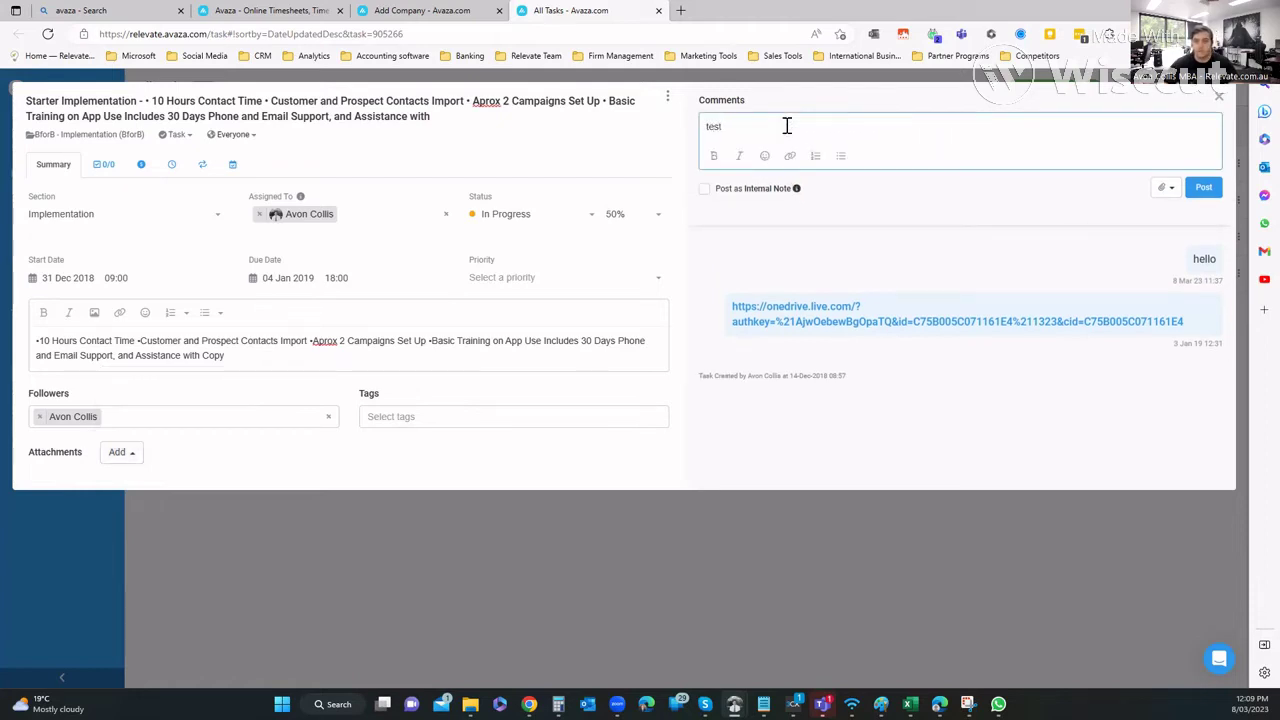
click(1204, 188)
Check the attachment sources for comments and for the task itself, and close the task
click(1165, 187)
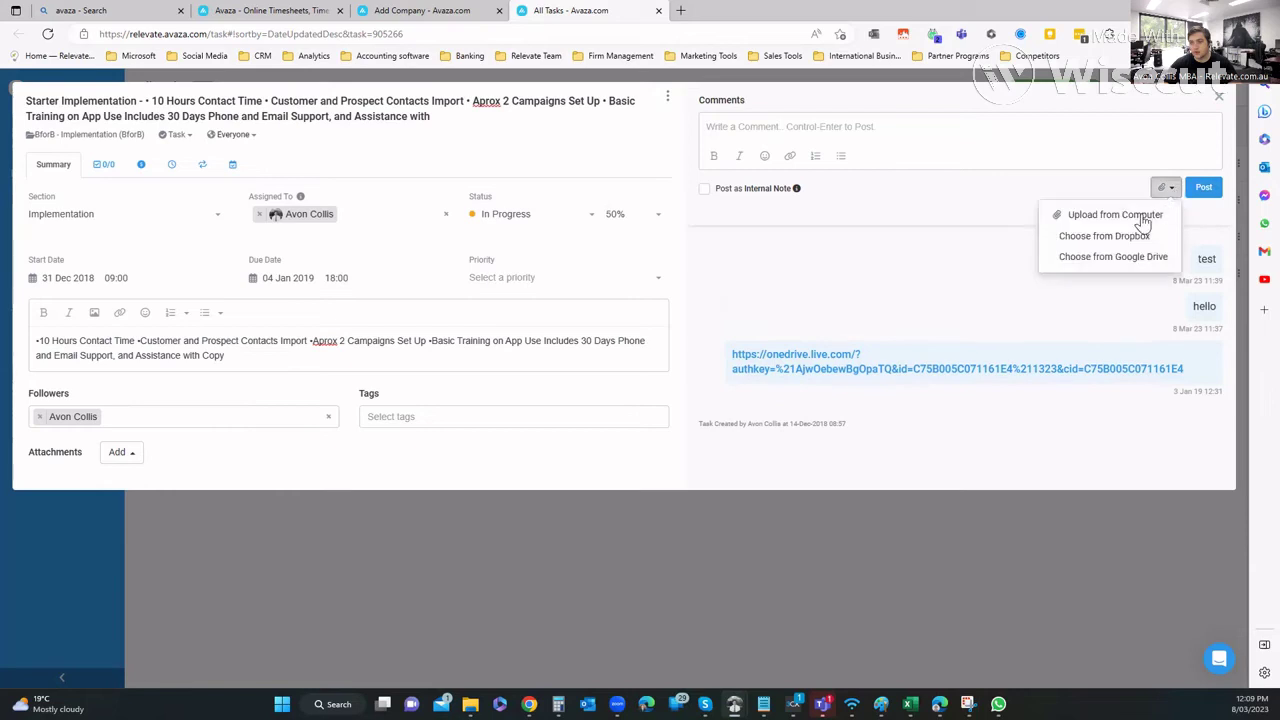
click(938, 222)
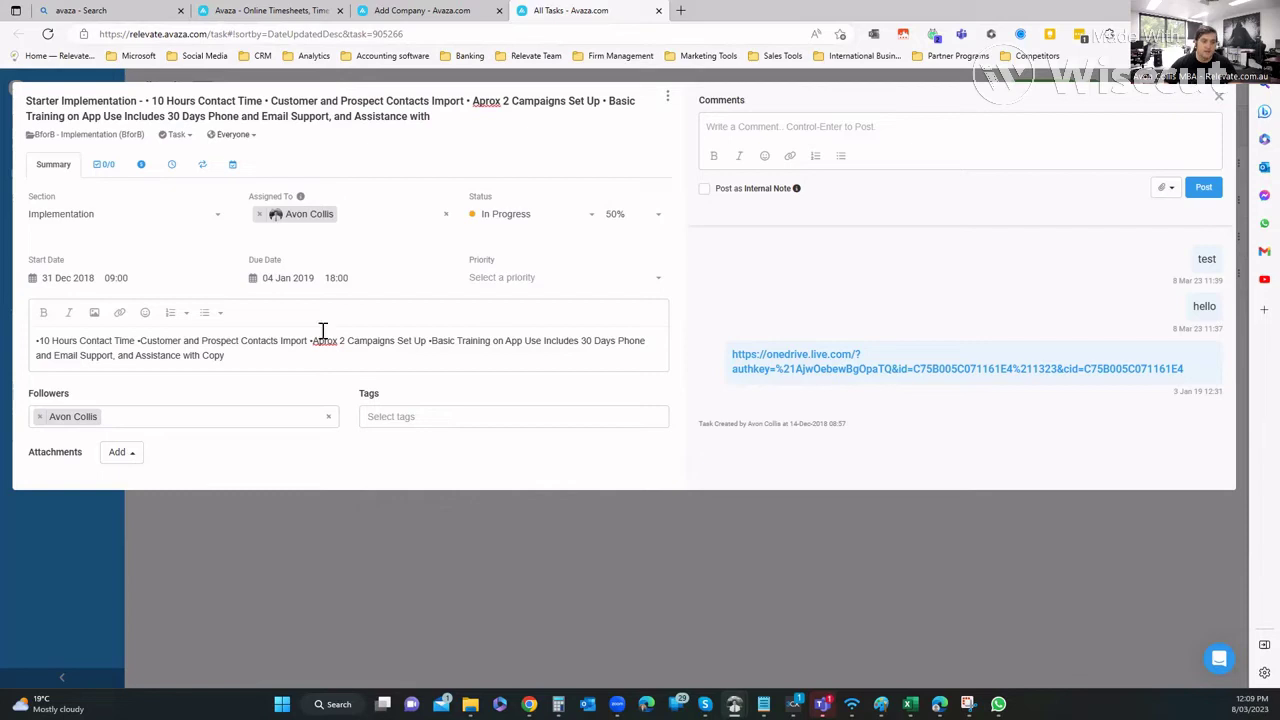
click(131, 457)
click(286, 472)
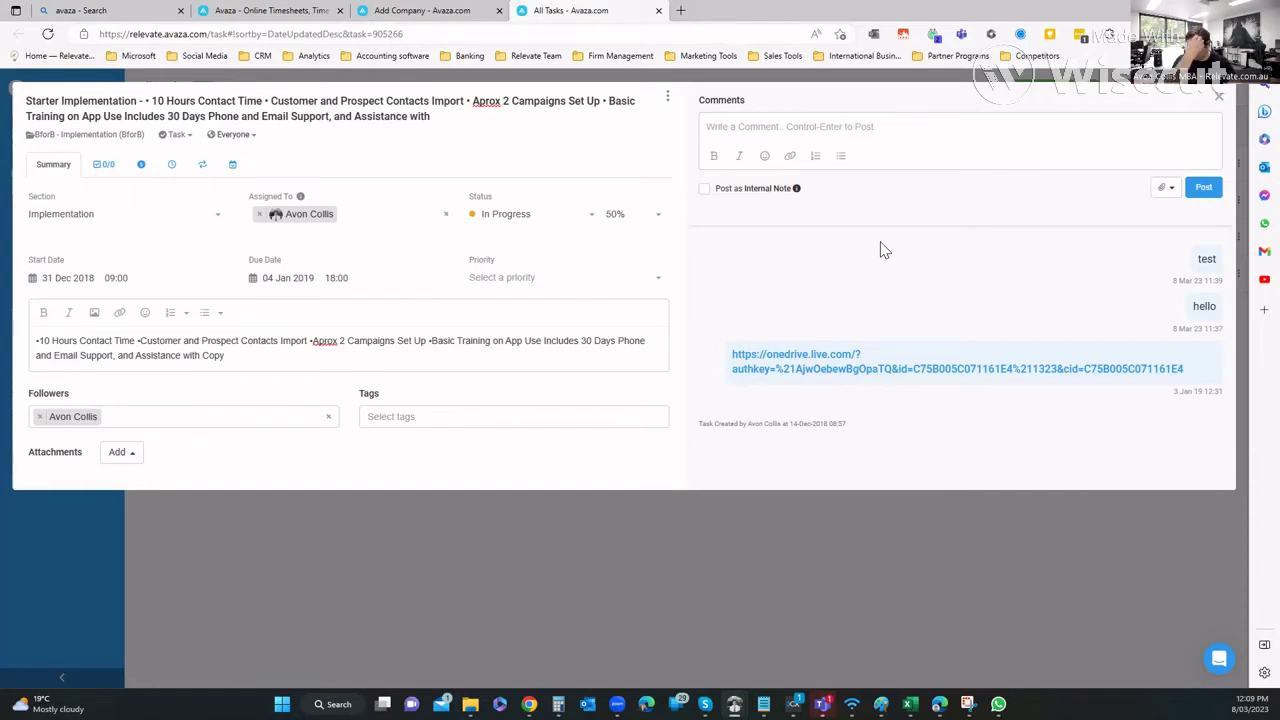
click(1220, 101)
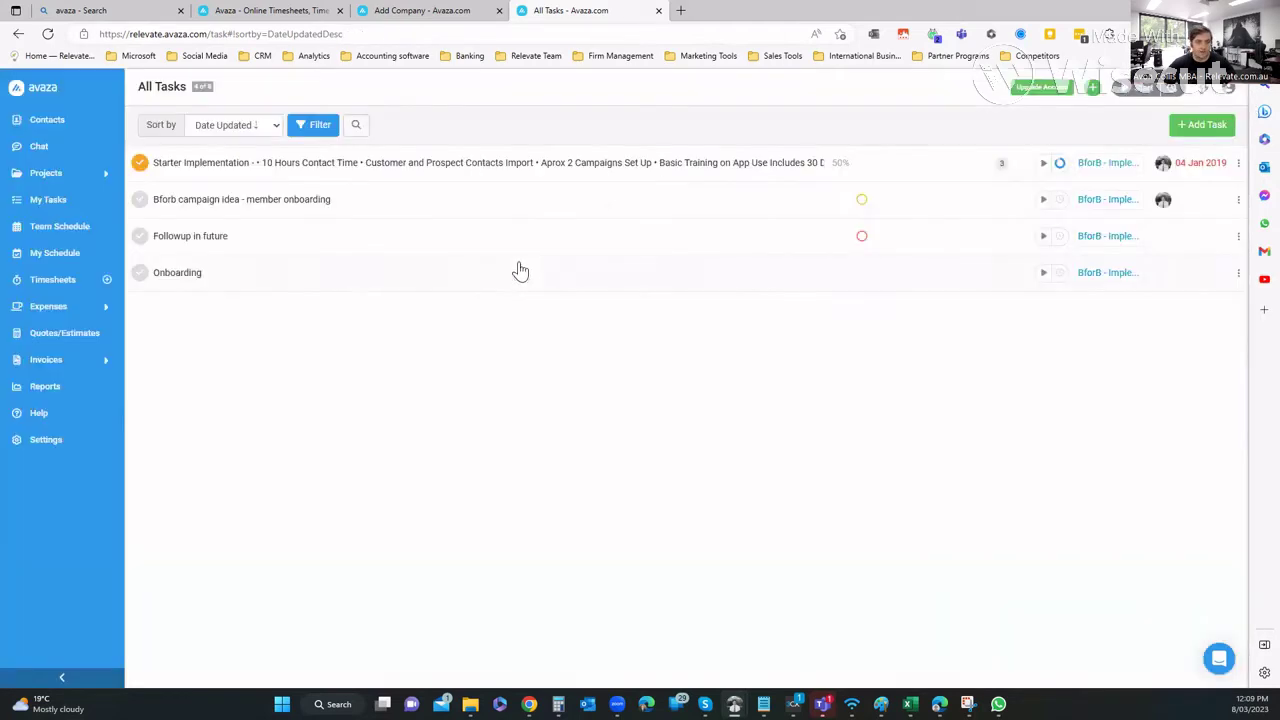
Start a new project named "test" from the list of all projects and check its customer and member choices
mouse_move(45, 175)
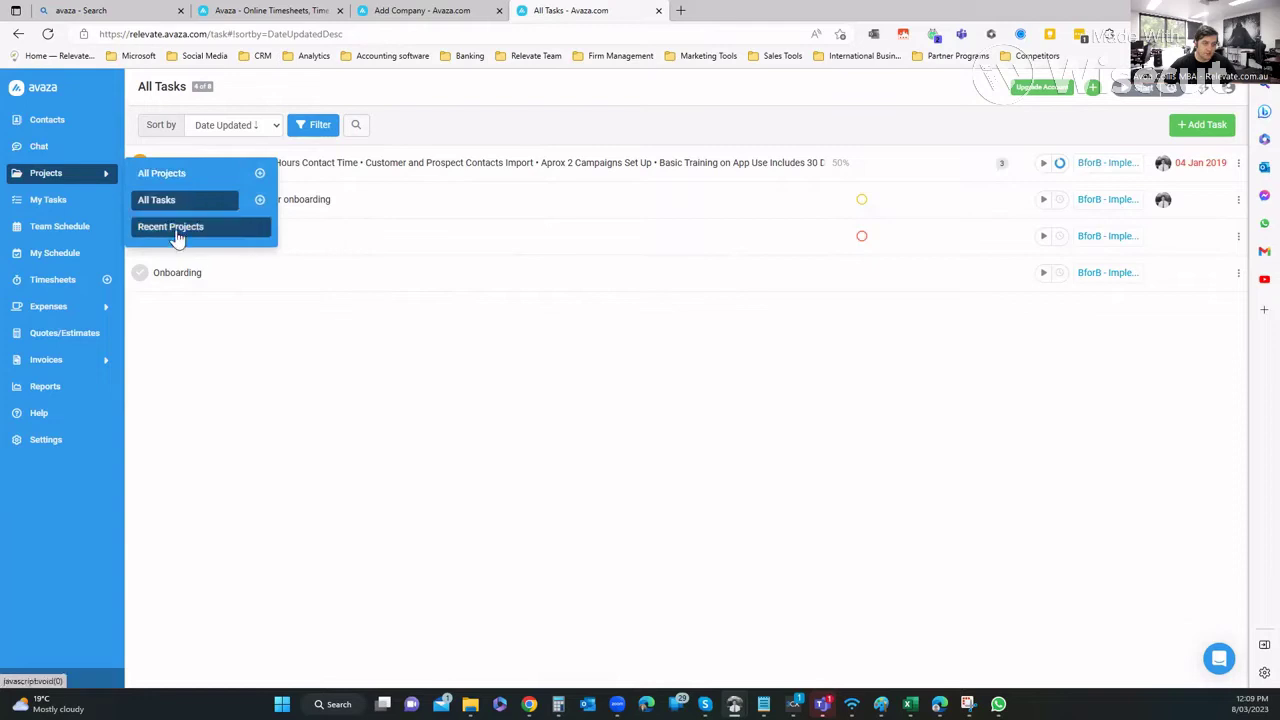
click(191, 183)
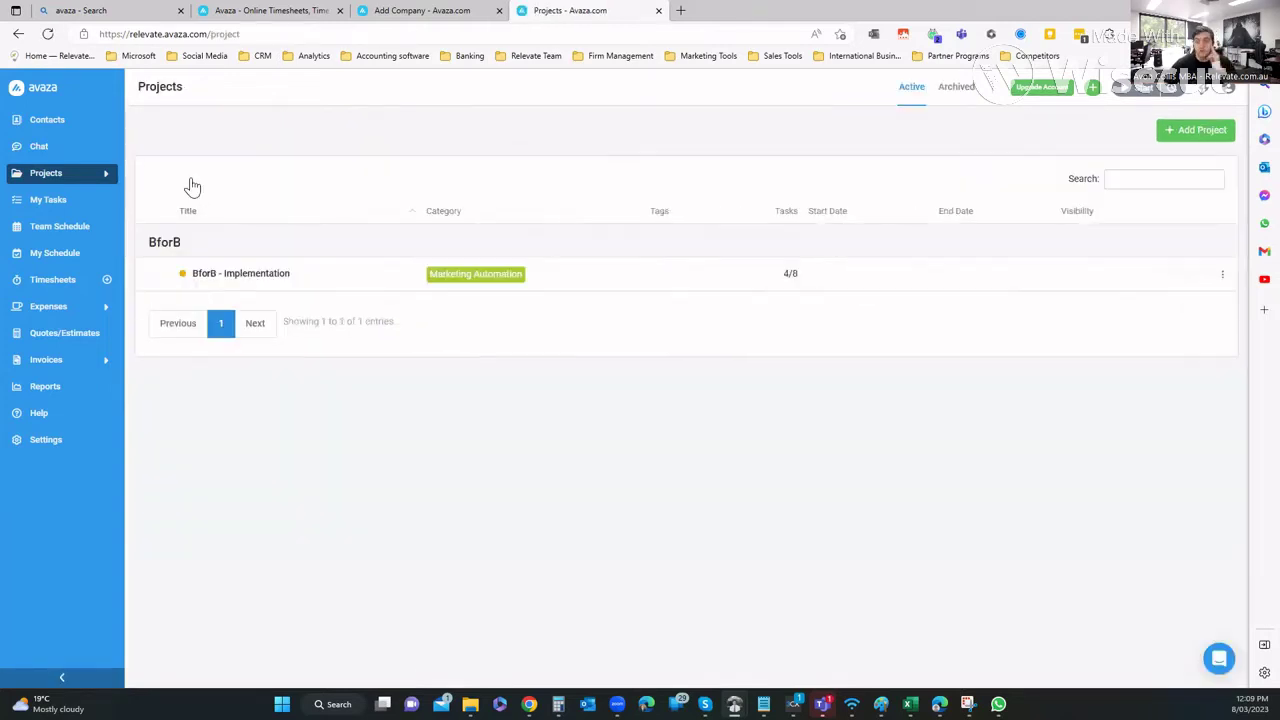
click(1226, 136)
text(test)
click(448, 204)
click(543, 200)
click(424, 246)
click(489, 283)
click(429, 326)
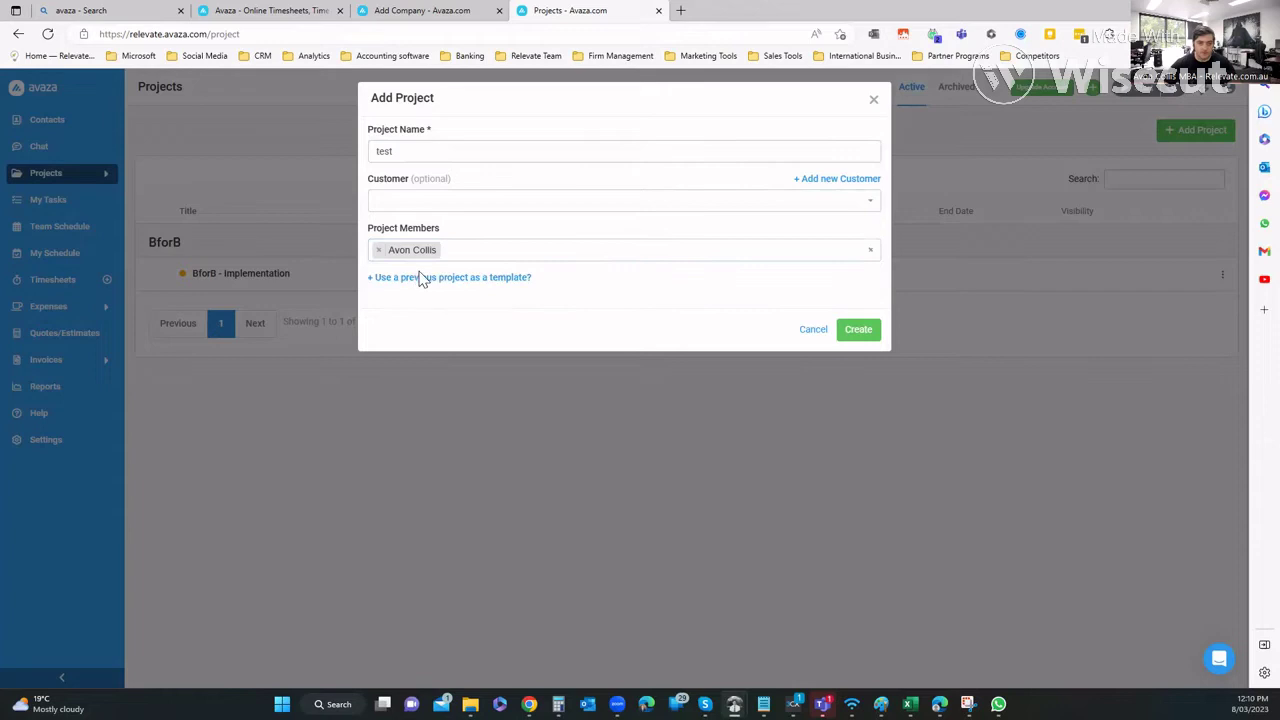
Review which settings and tasks can be copied from a previous project, and create the test project without a template
click(472, 284)
click(540, 347)
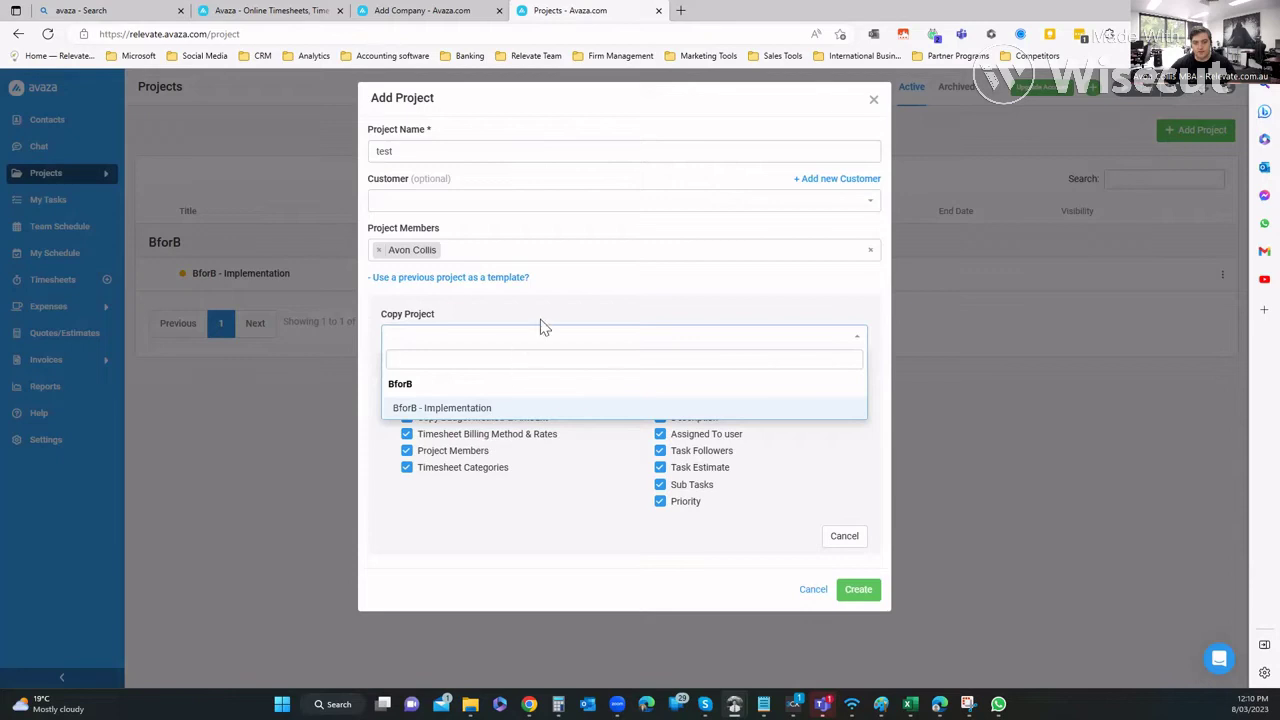
click(540, 327)
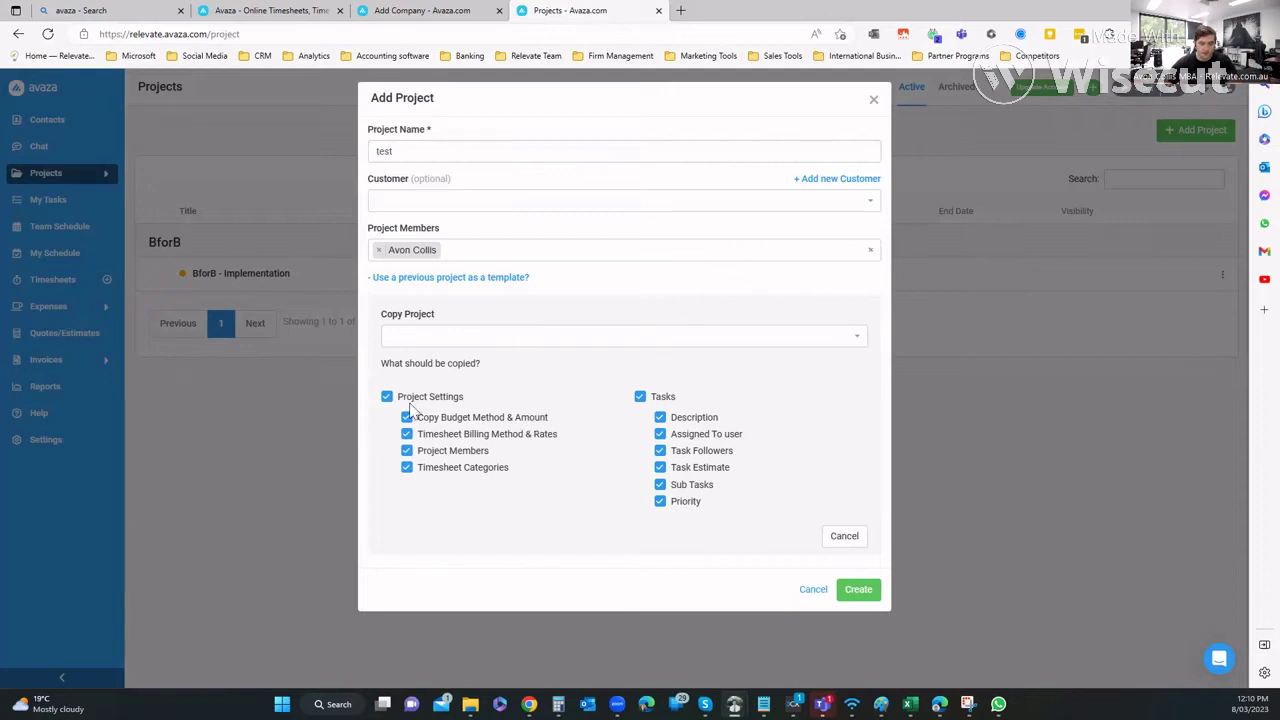
click(854, 592)
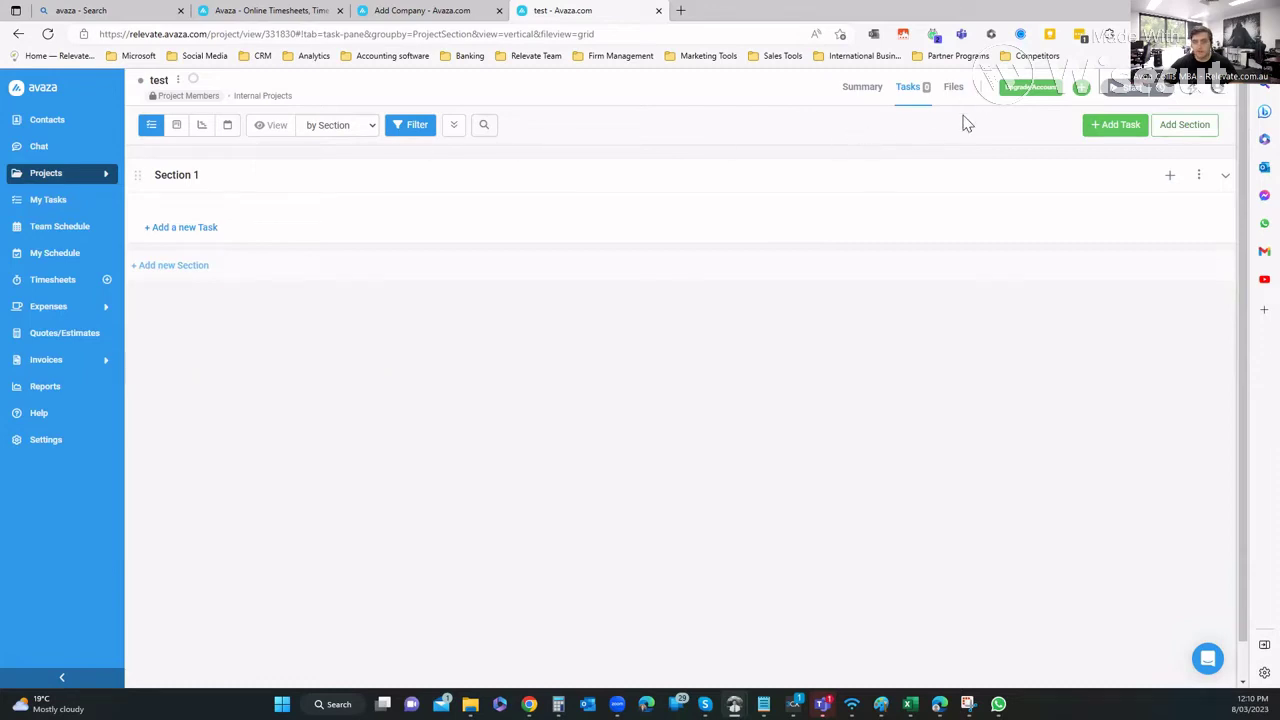
Point out the test project's sections, open its settings and examine the budget method options
drag(838, 90, 968, 97)
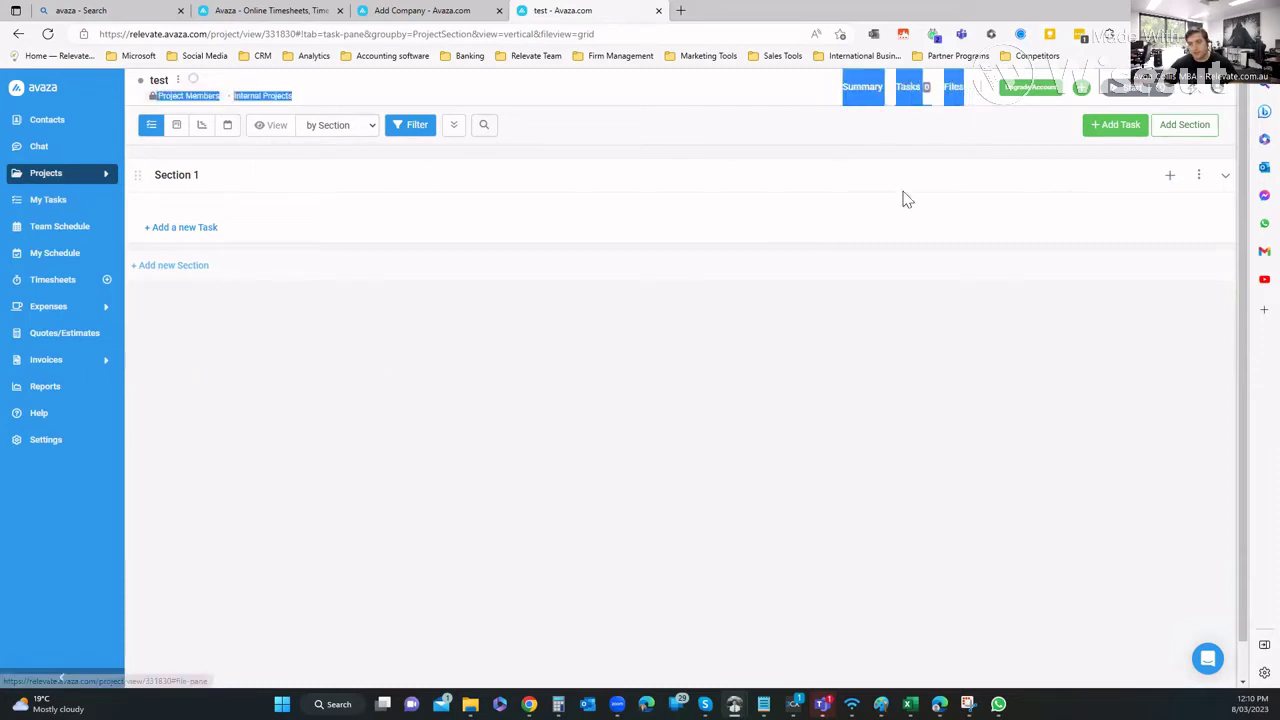
click(698, 400)
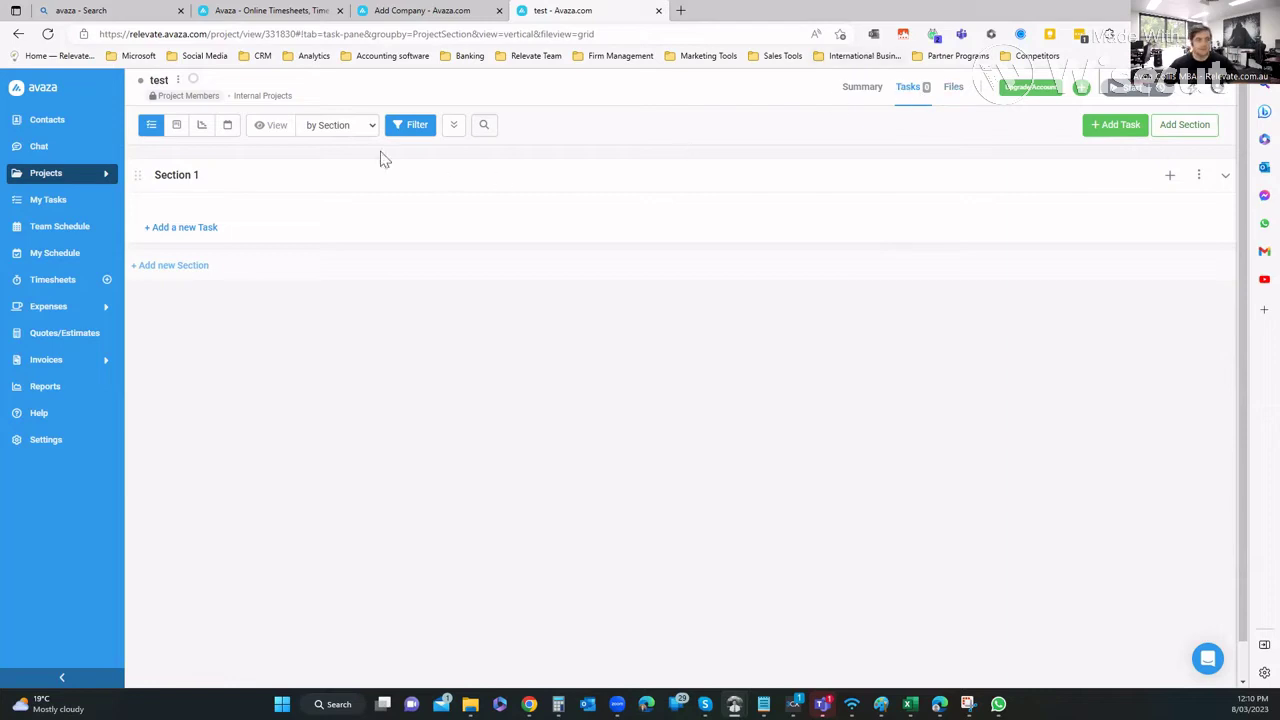
click(178, 80)
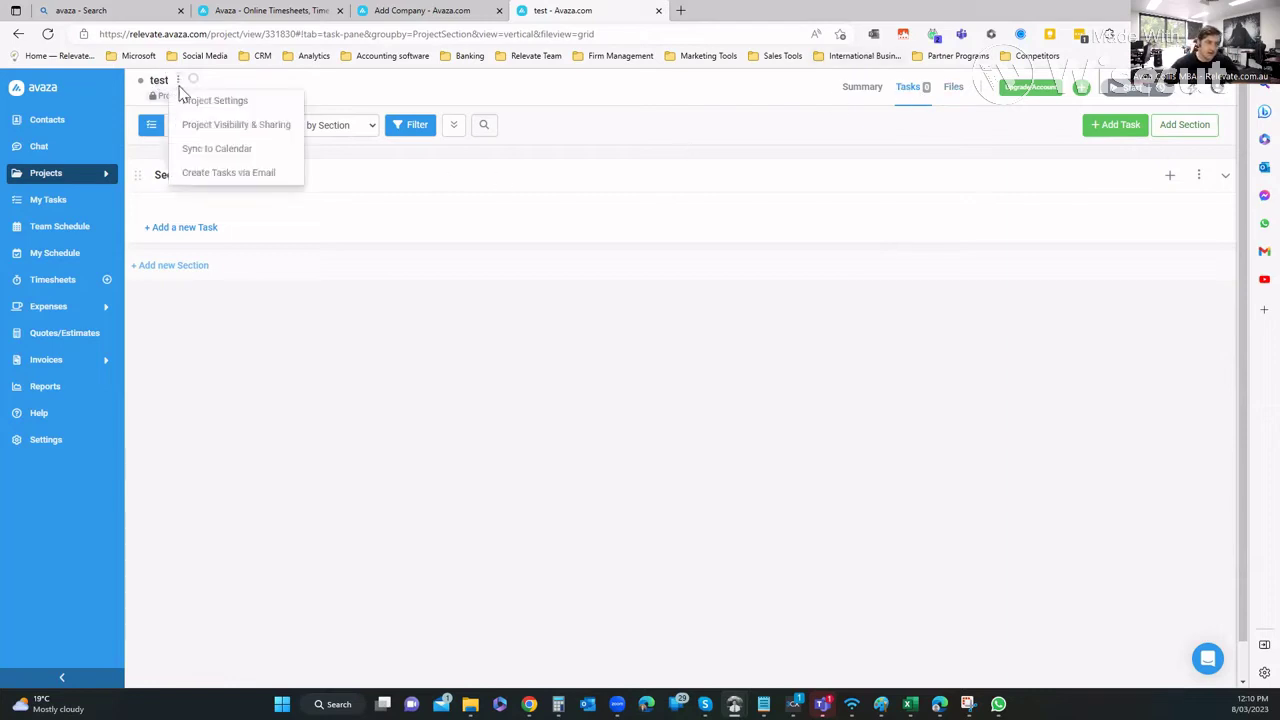
click(248, 104)
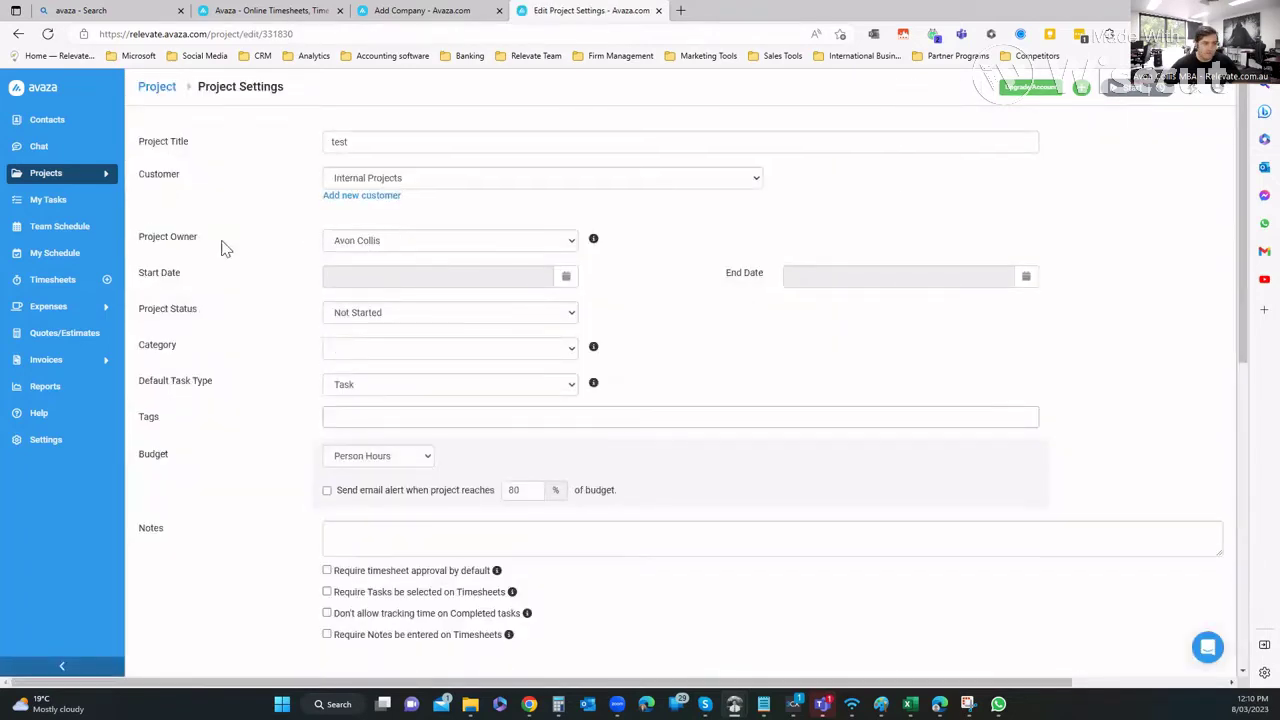
scroll(277, 240, down, 2)
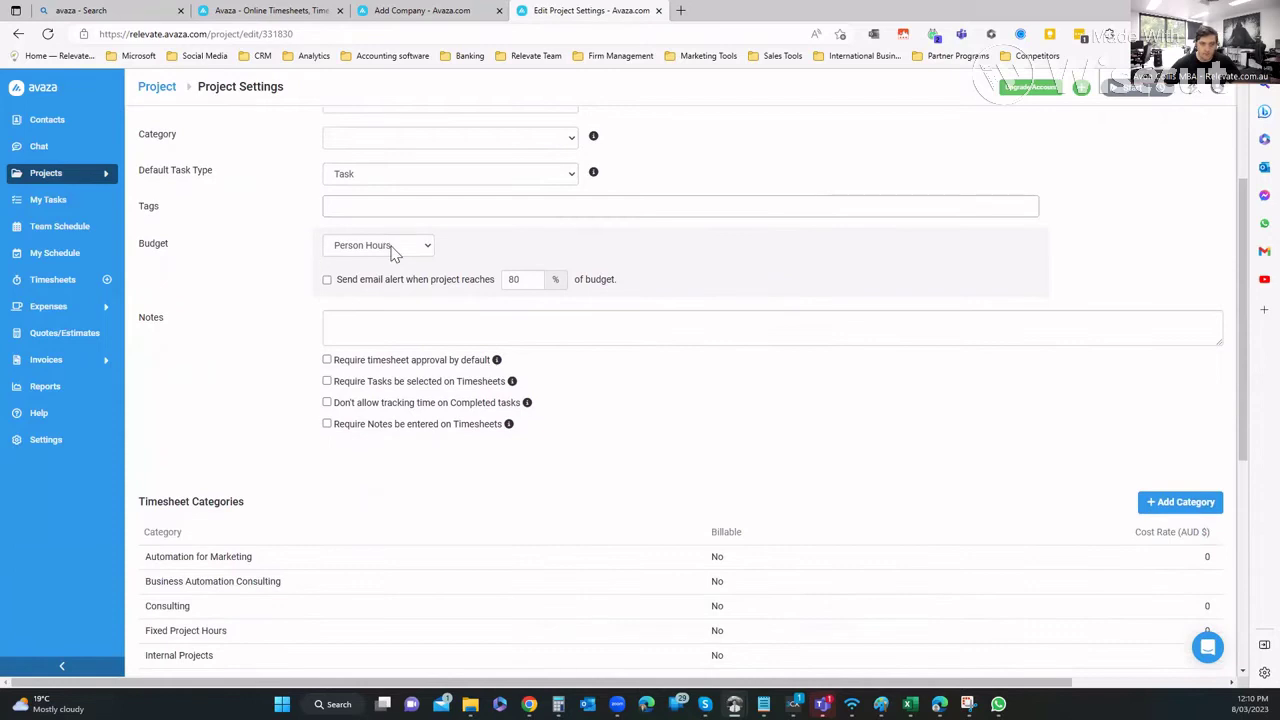
click(393, 252)
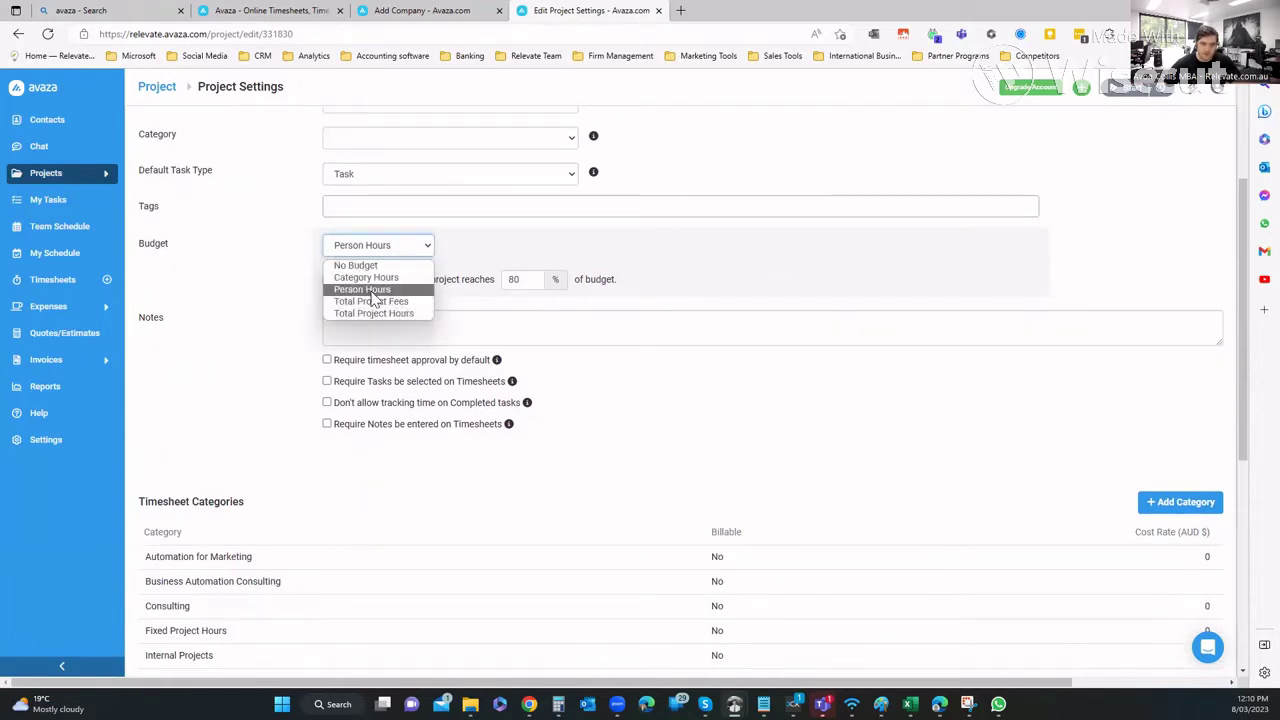
click(255, 358)
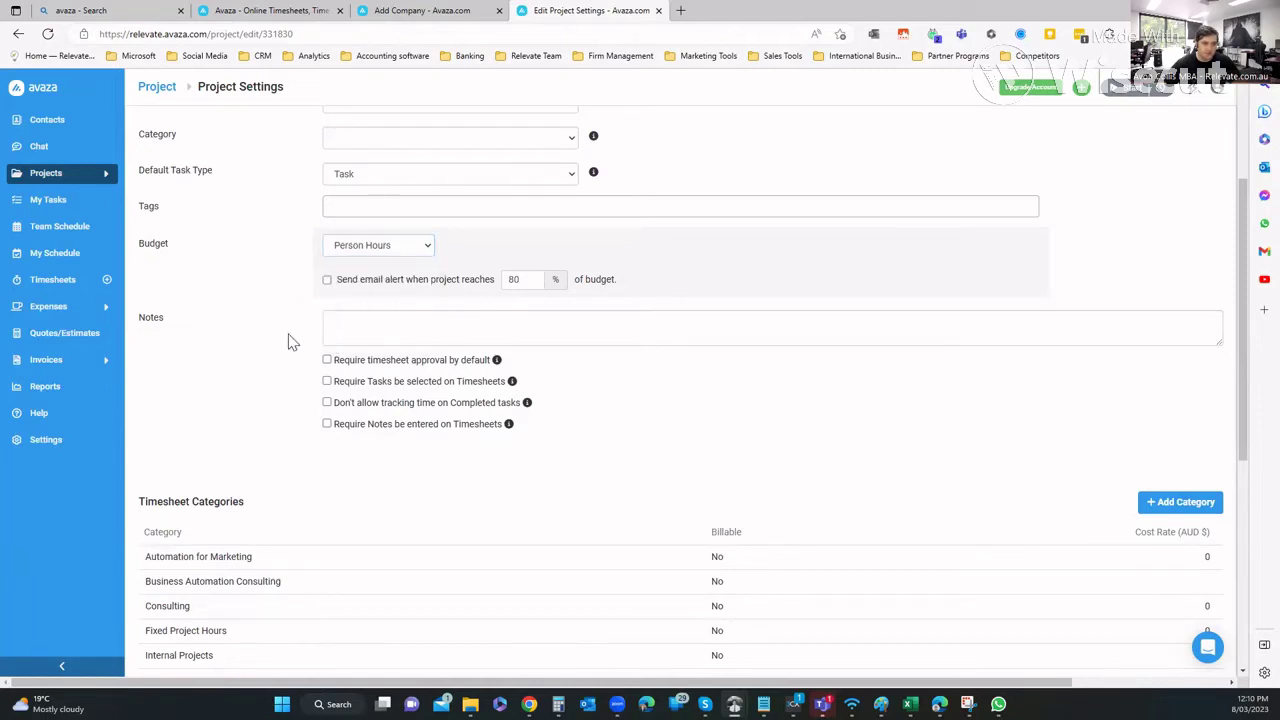
Examine the project's timesheet categories, expense category budgets and members, and return to its task list
scroll(323, 405, down, 2)
scroll(360, 294, down, 2)
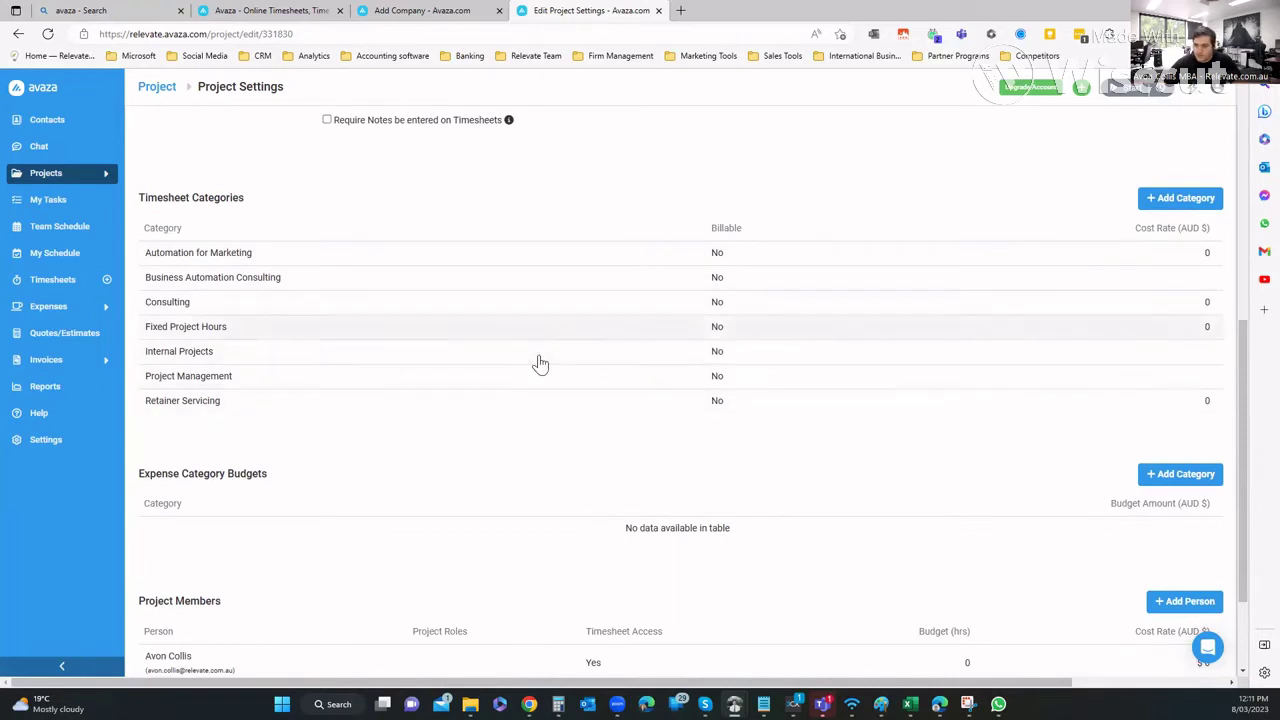
scroll(537, 363, down, 2)
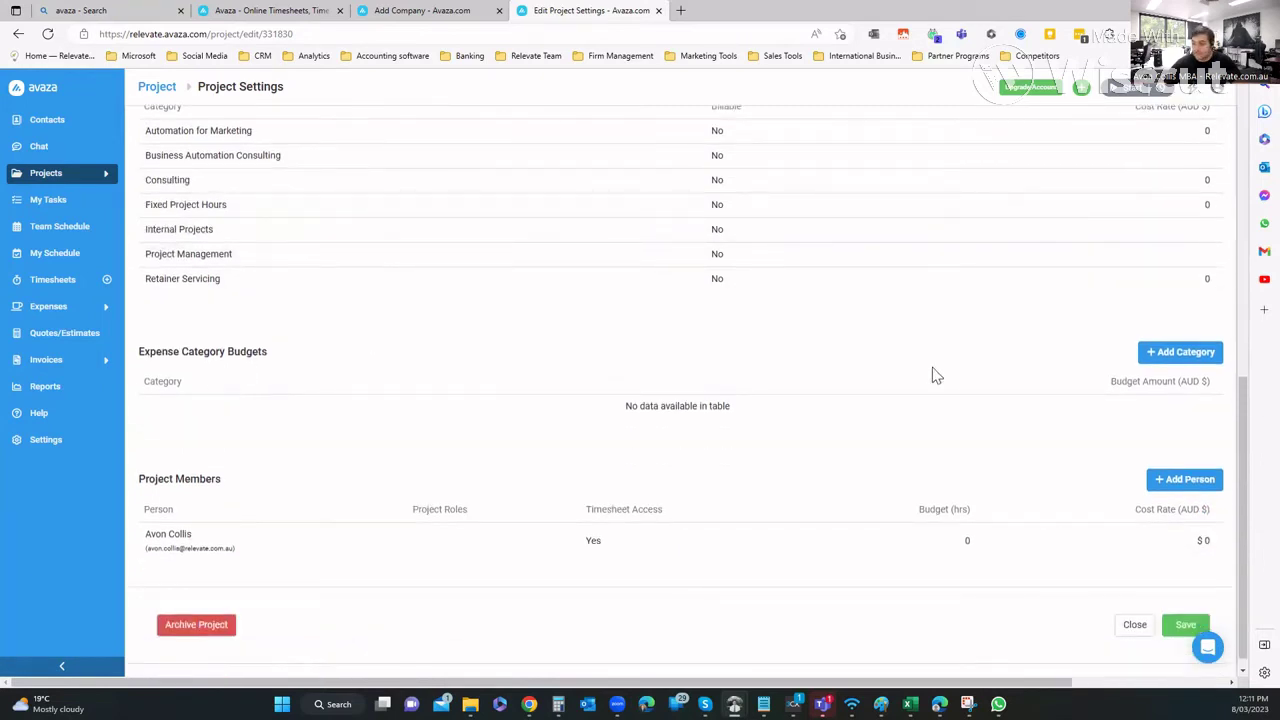
scroll(373, 410, down, 1)
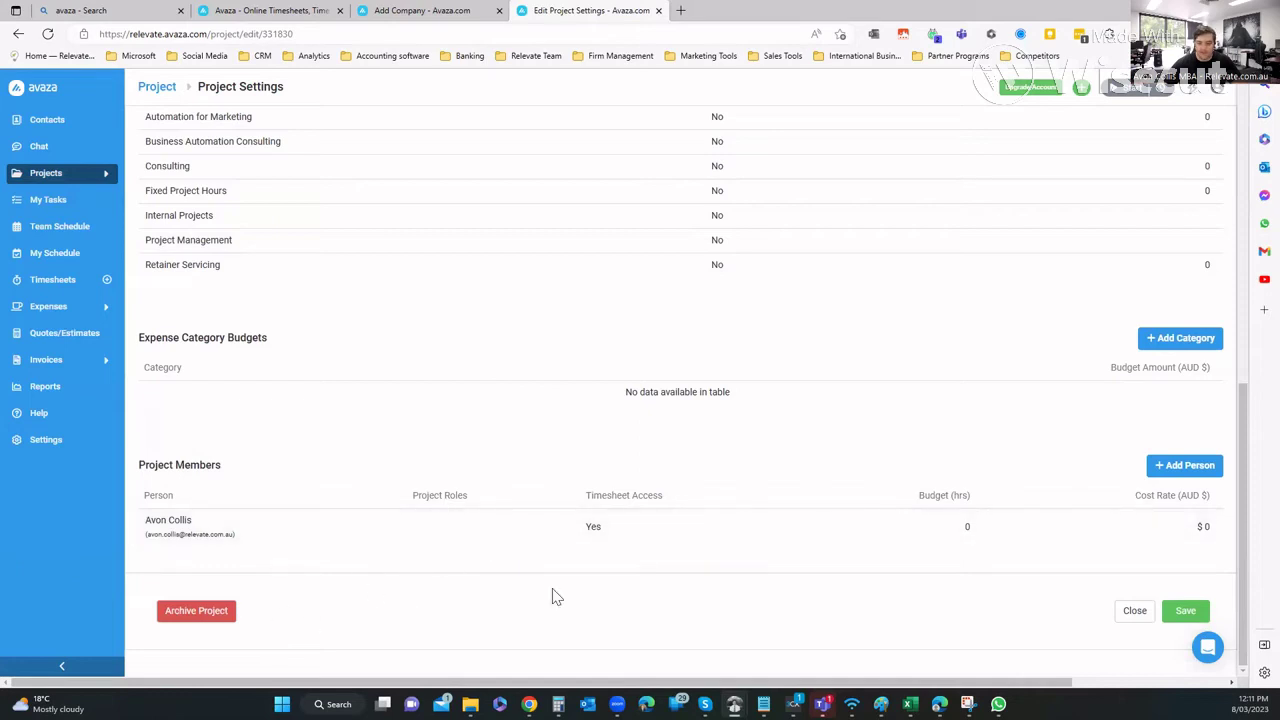
scroll(694, 506, up, 10)
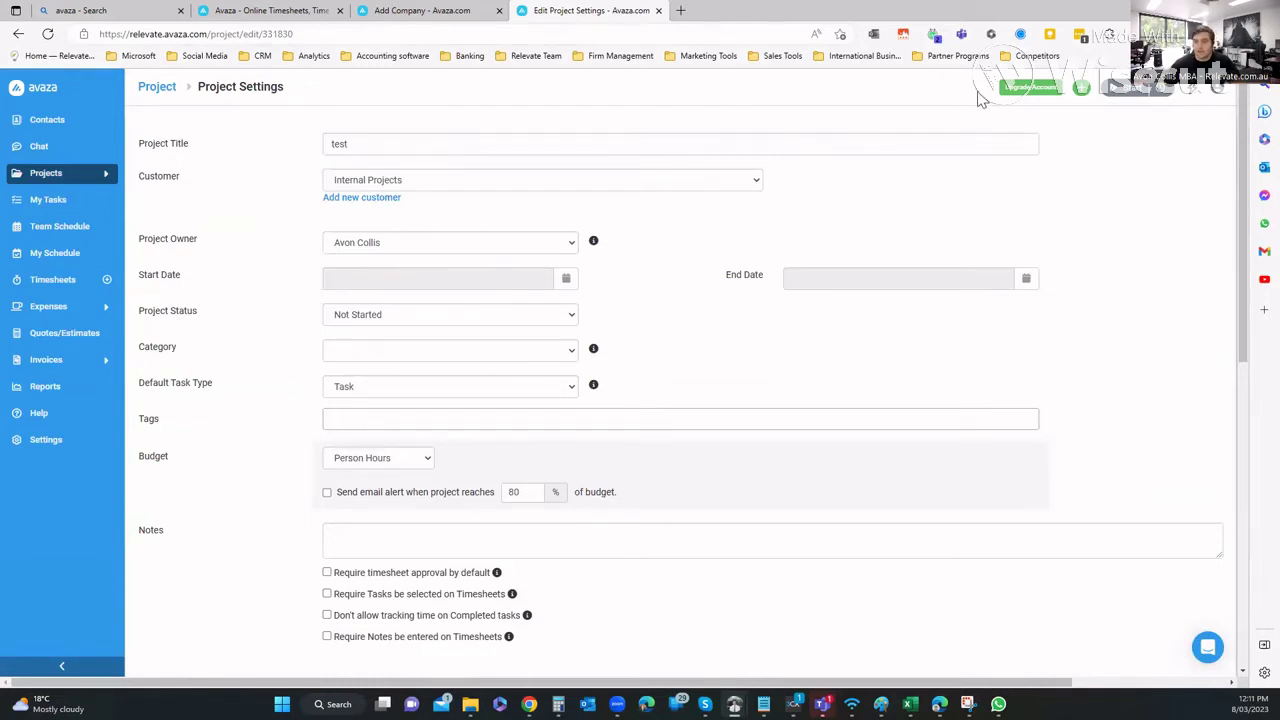
click(20, 35)
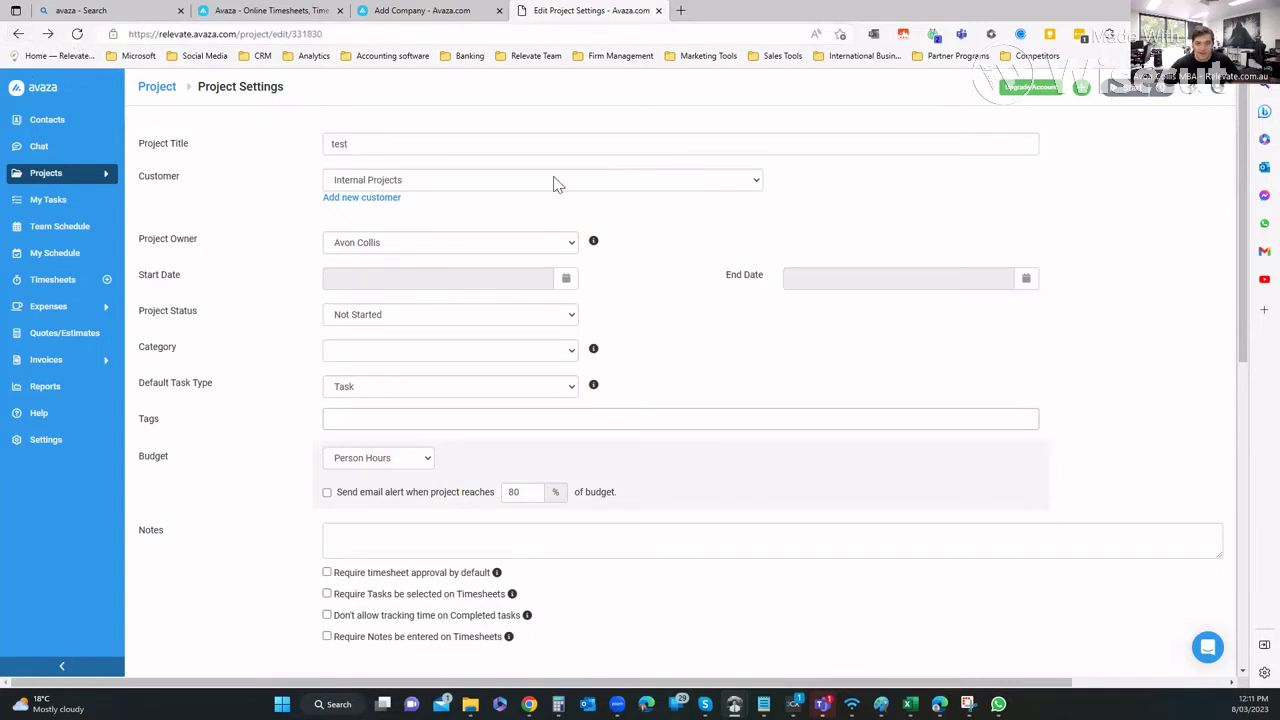
click(163, 88)
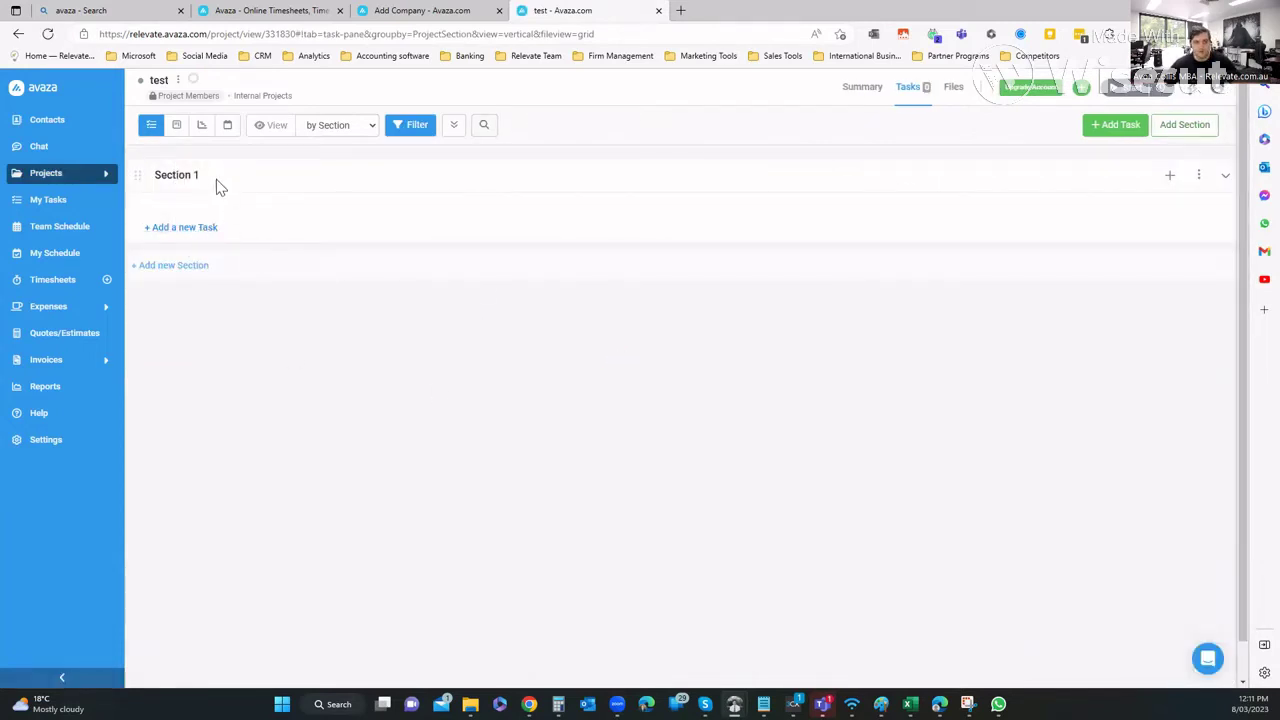
key(alt+Left)
Rename the project's Section 1 to "Milestone 1"
click(183, 181)
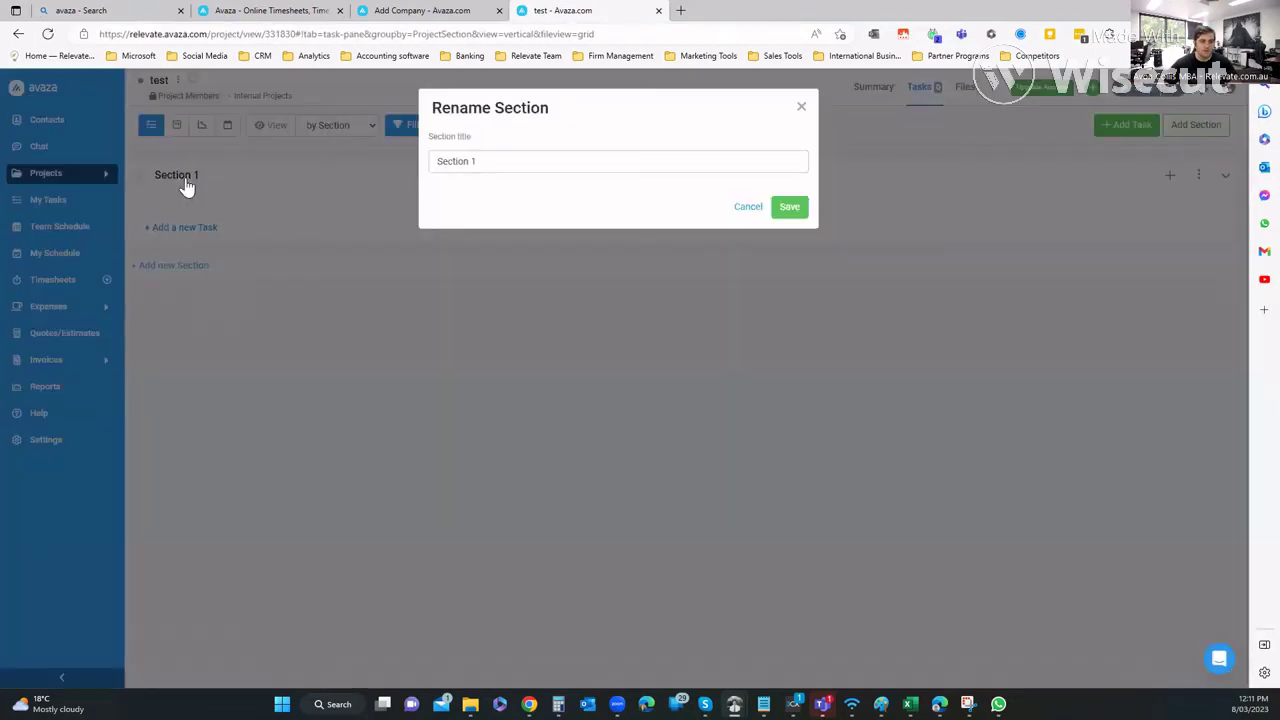
double_click(530, 160)
click(530, 160)
text(Miles)
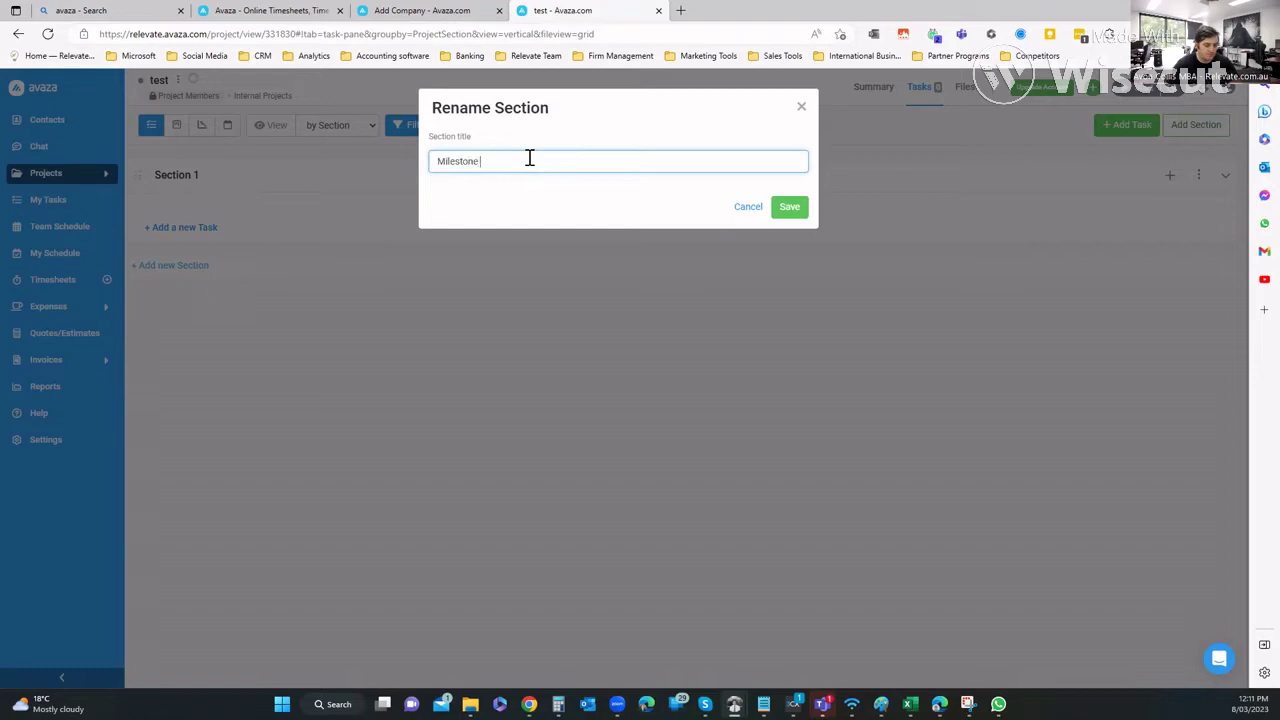
click(800, 207)
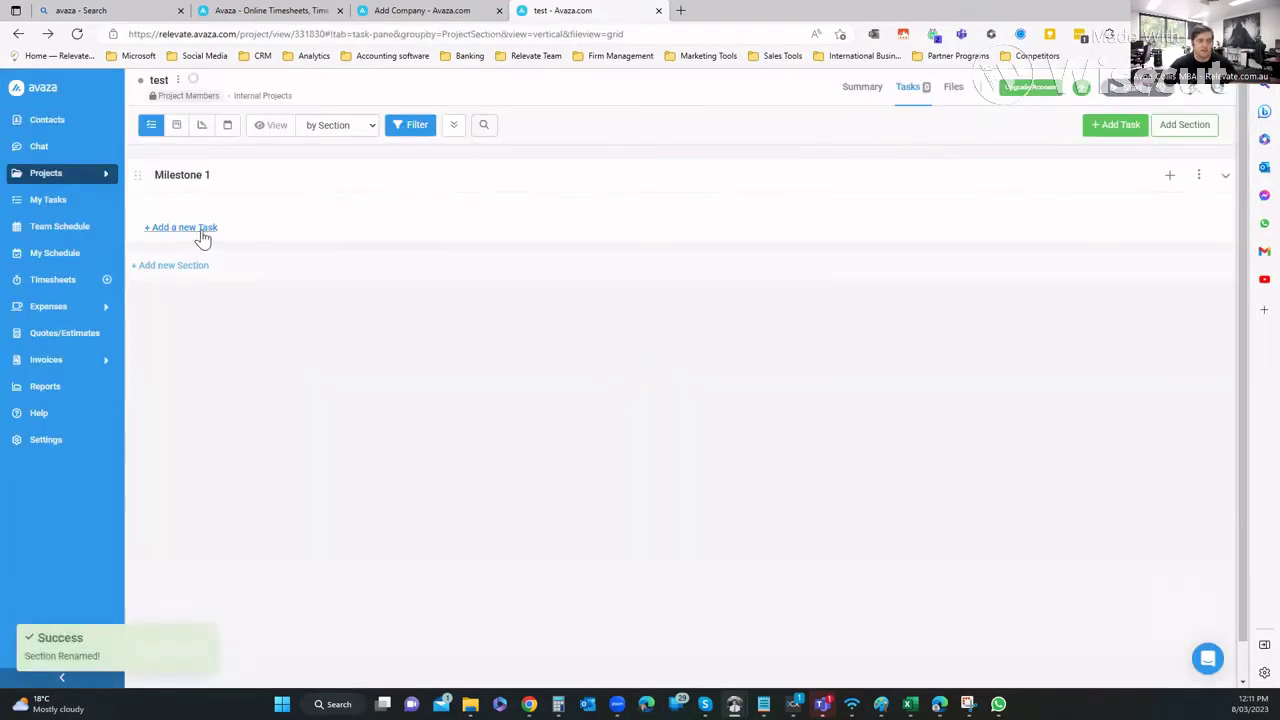
Add the tasks "discovery" and "Design" to the Milestone 1 section
click(202, 231)
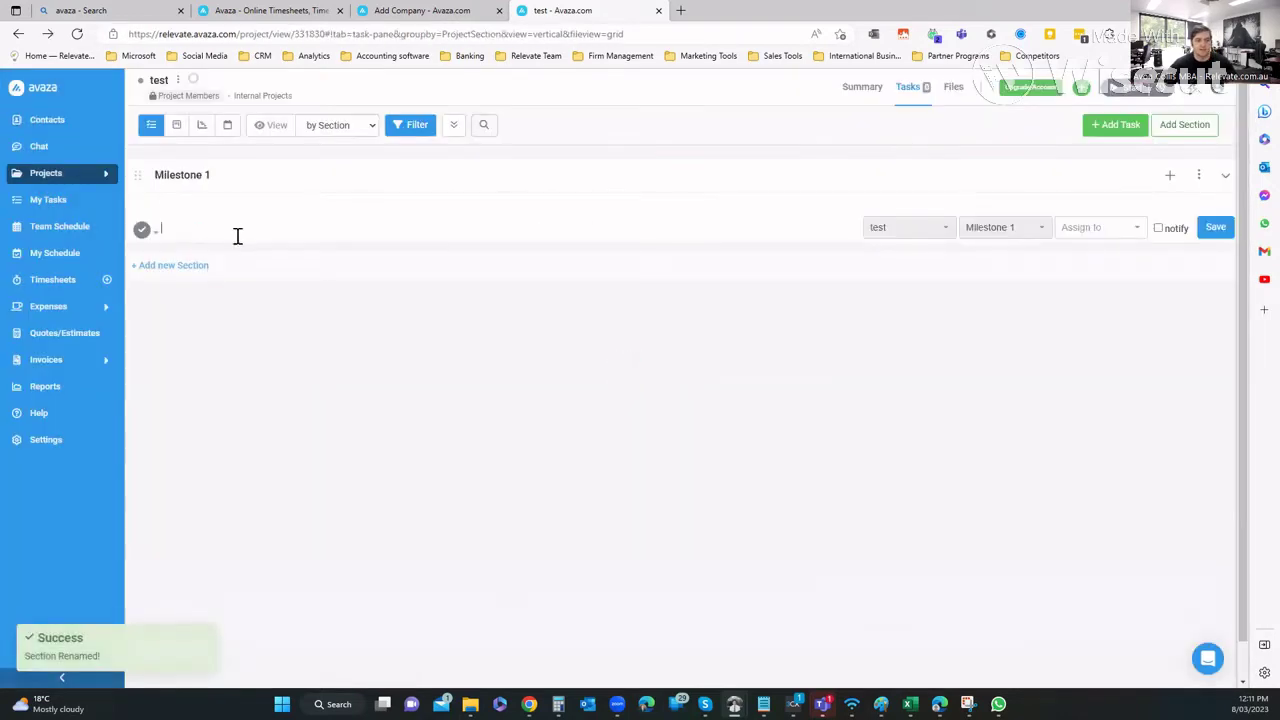
text(discovery)
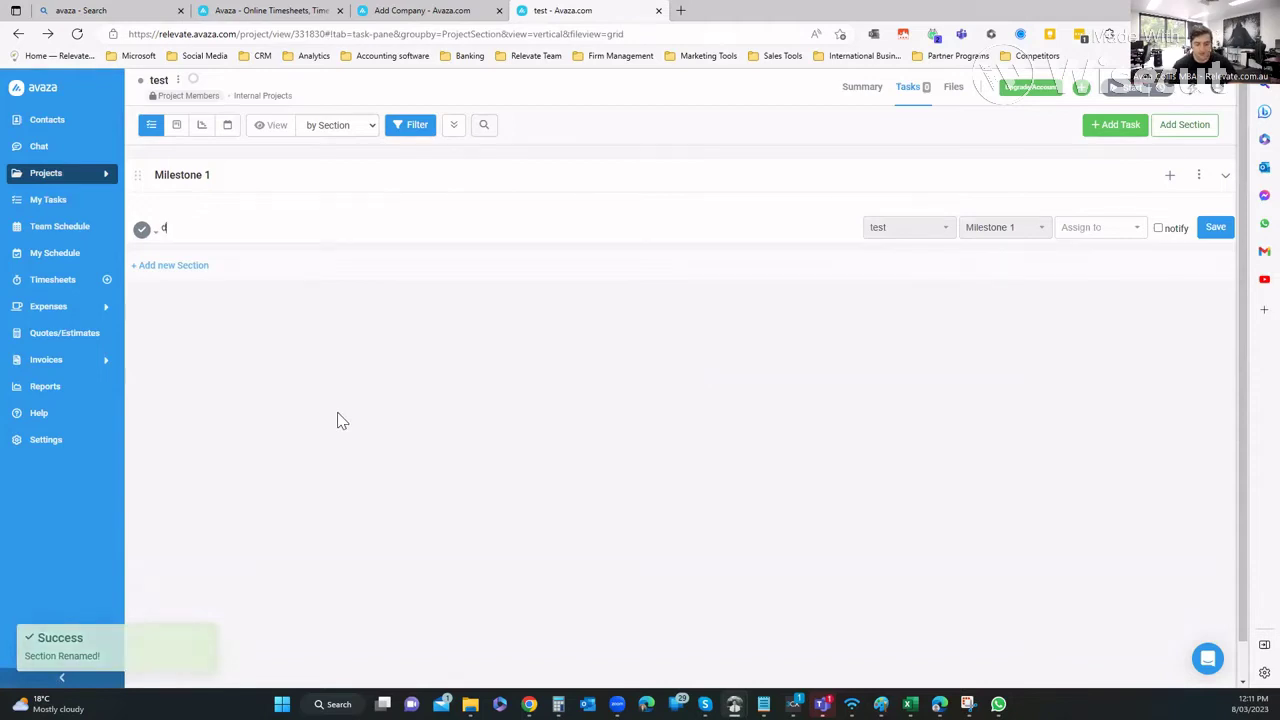
key(Return)
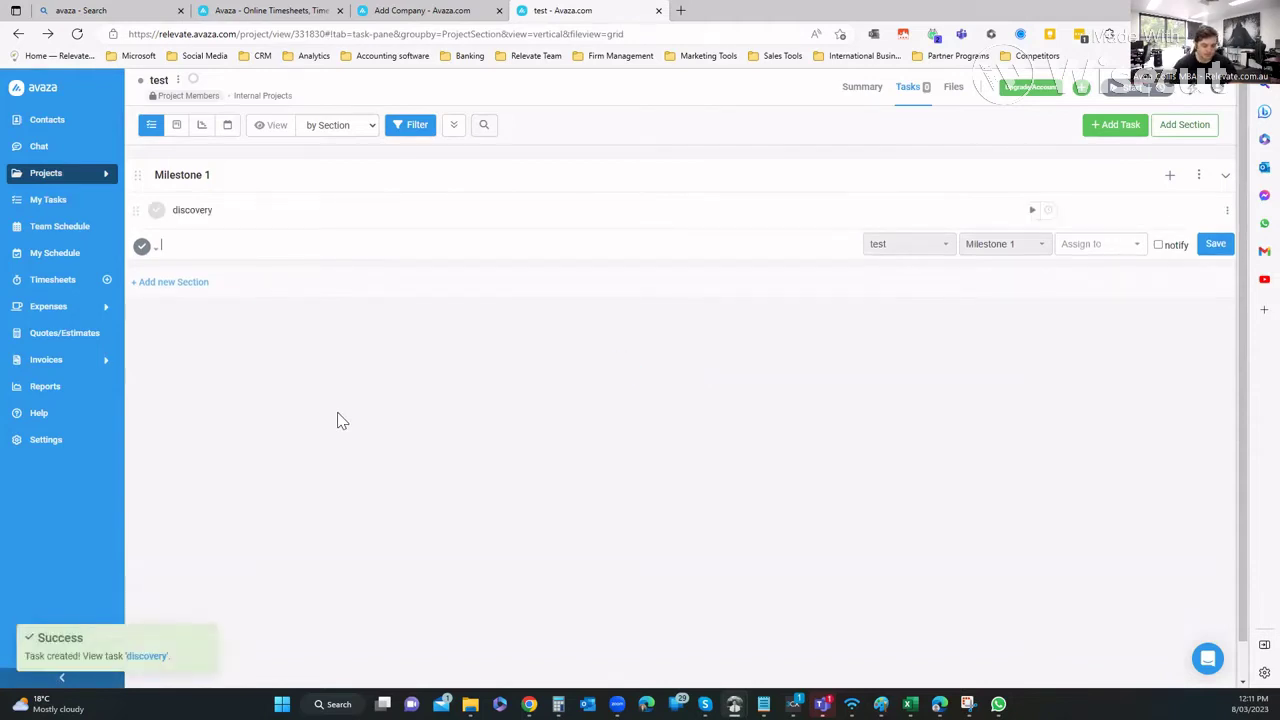
text(Design)
key(Return)
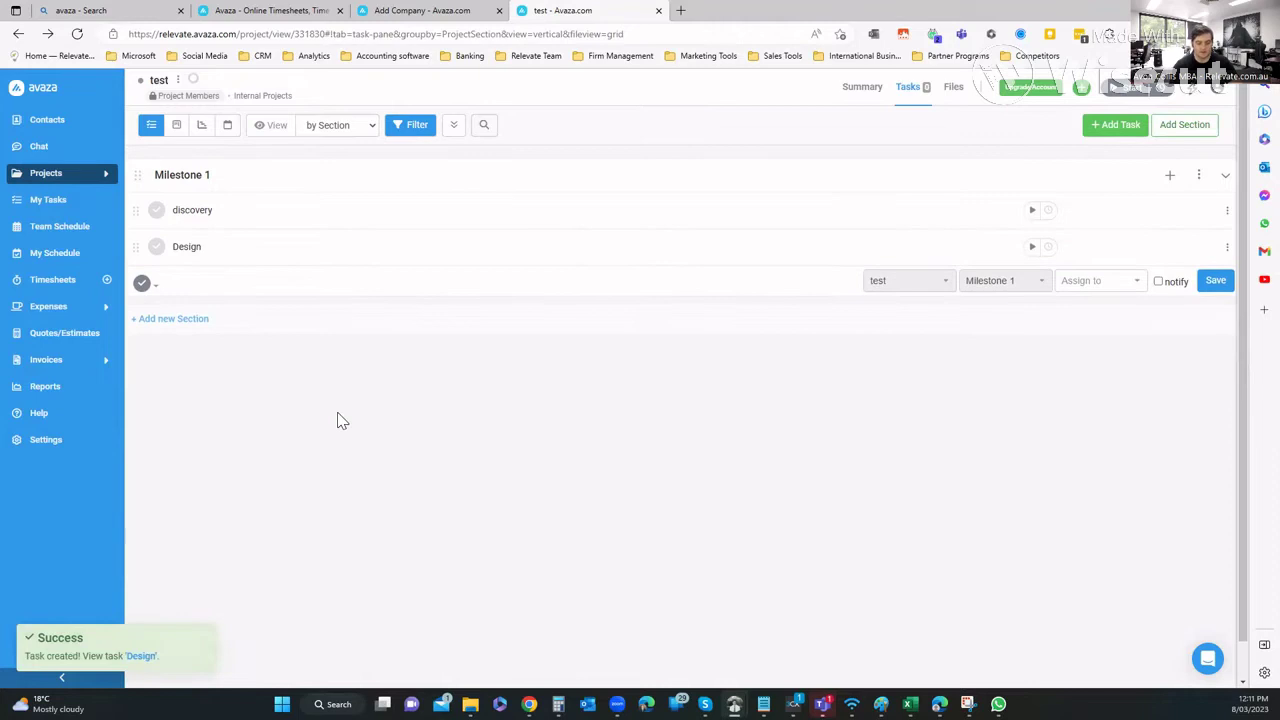
Add the task "Approval/revision" to the Milestone 1 section
text(Approval/revision)
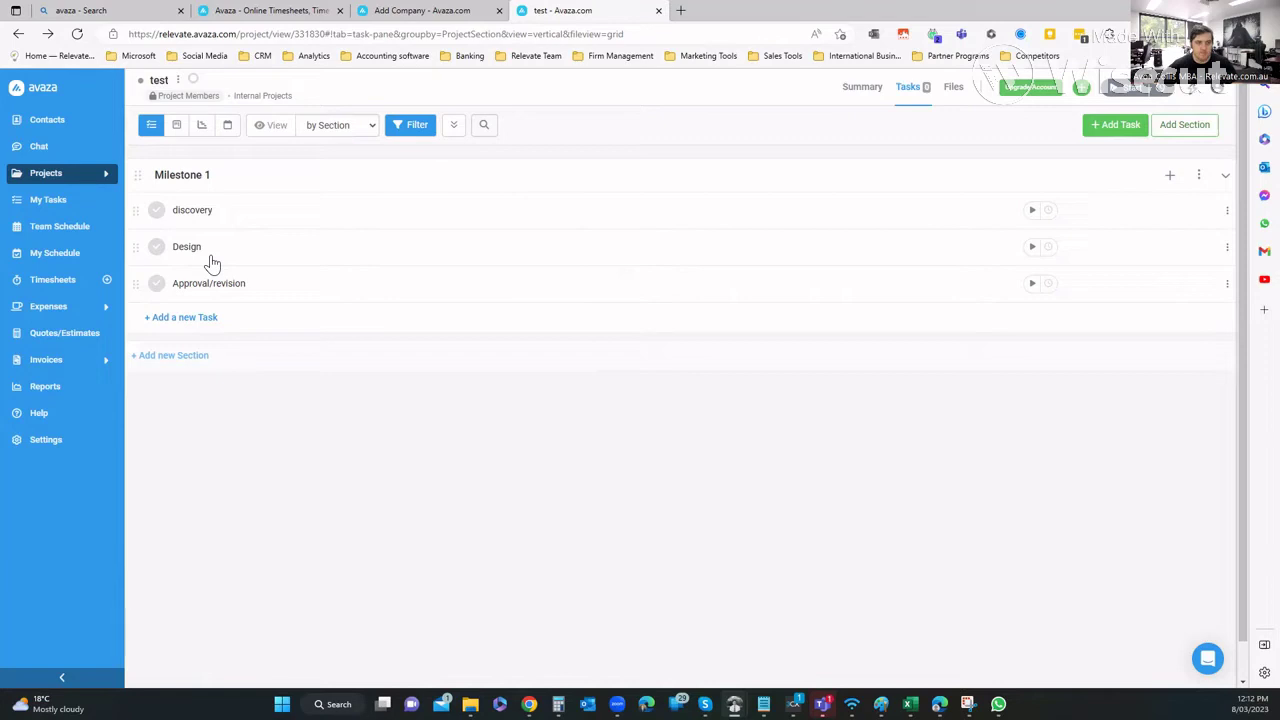
mouse_move(135, 283)
mouse_down()
mouse_move(141, 244)
mouse_move(133, 288)
mouse_up()
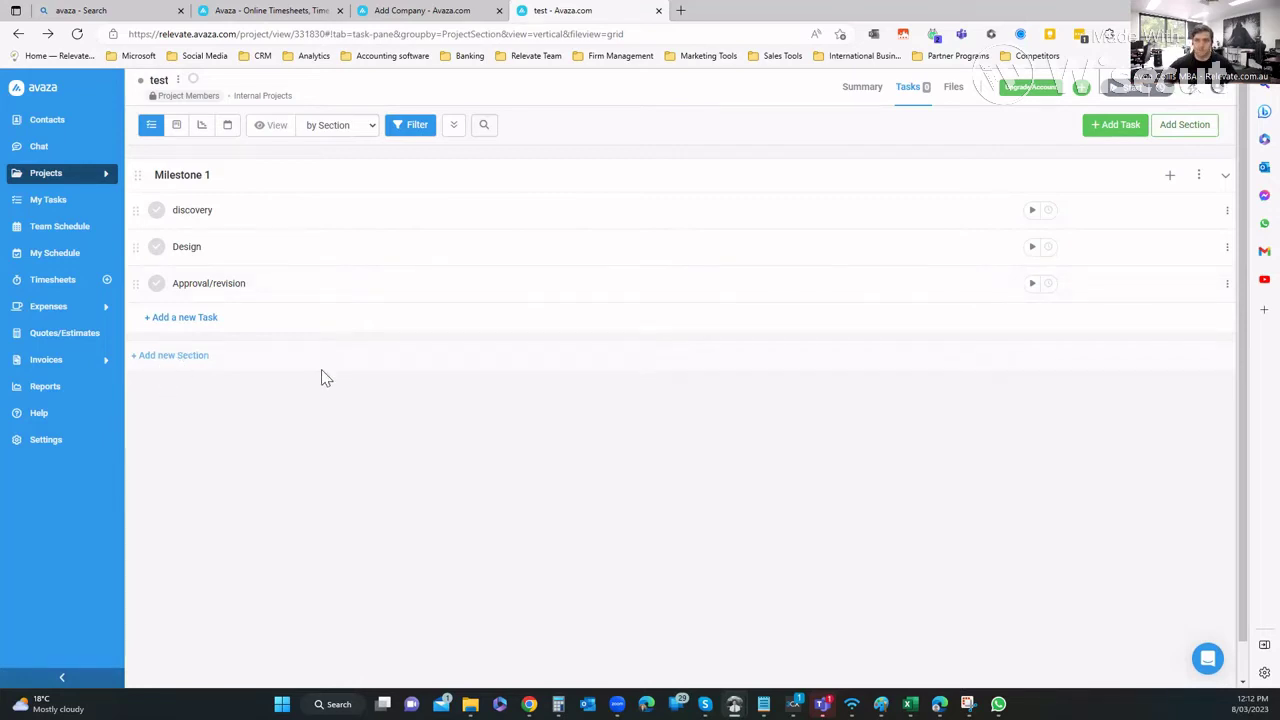
Examine the Milestone 1 section's new task form, its section options, and collapsing and expanding its tasks
click(1170, 181)
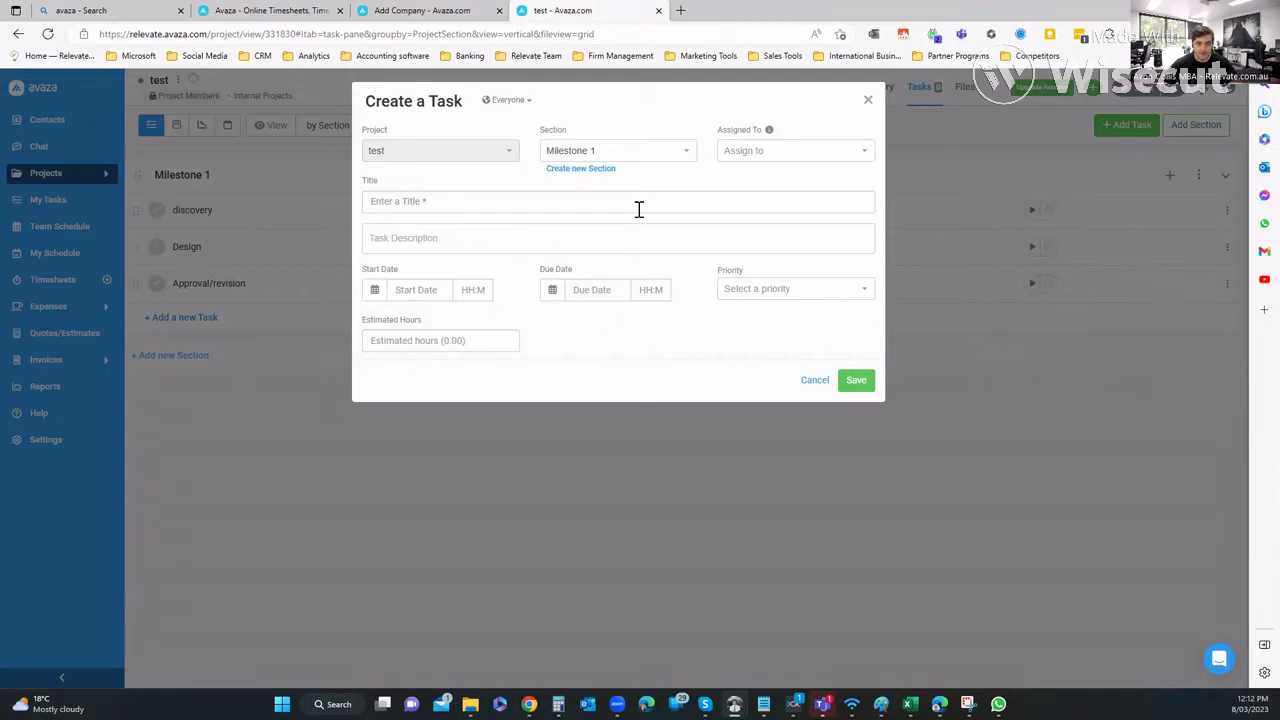
click(867, 104)
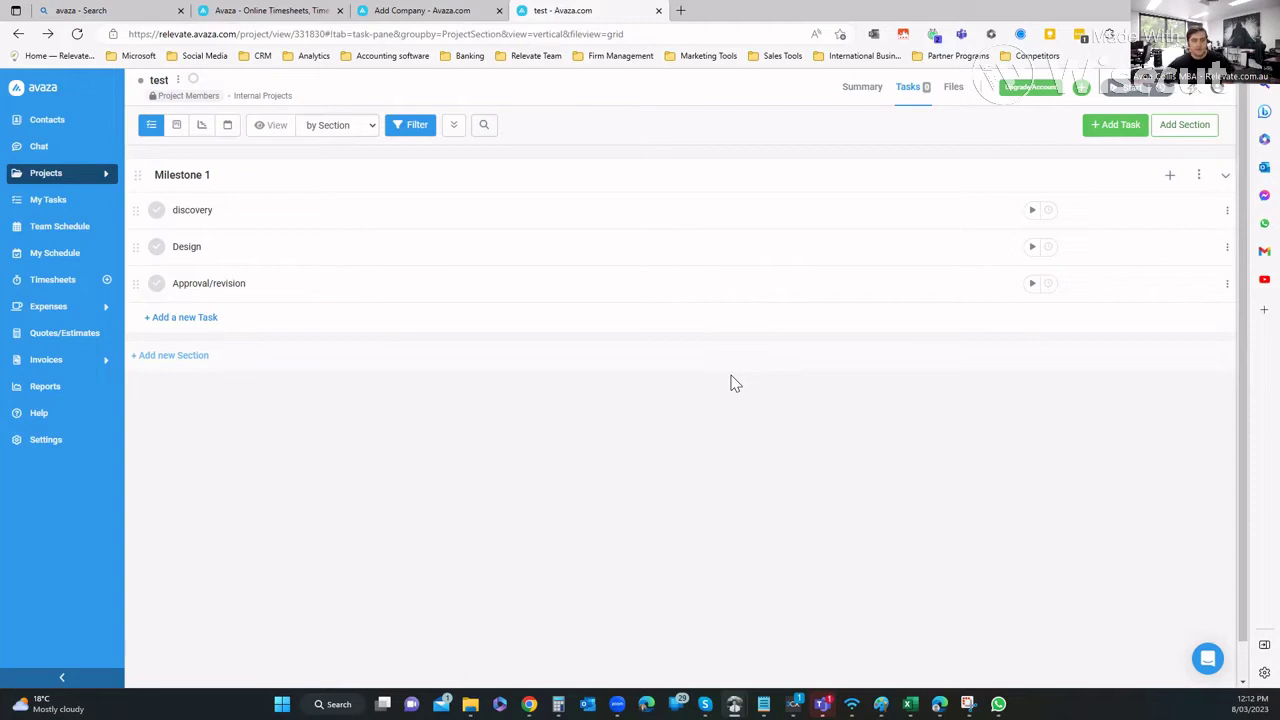
click(1198, 176)
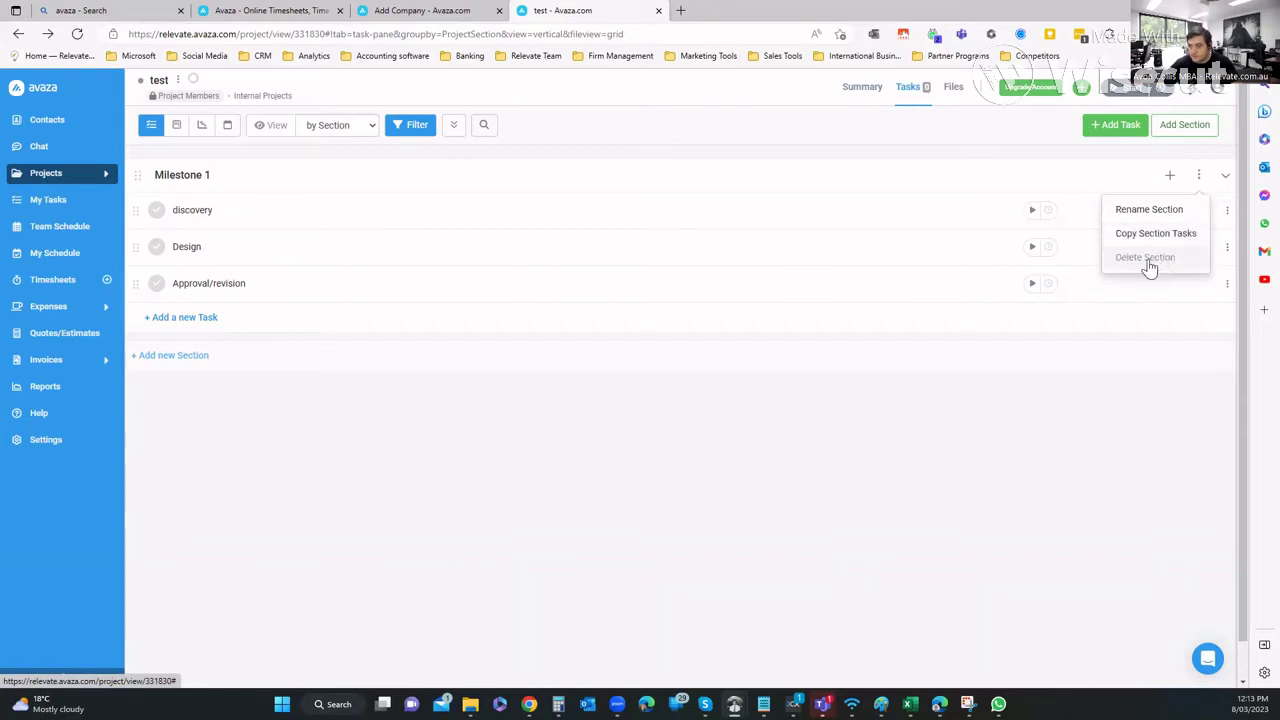
click(792, 468)
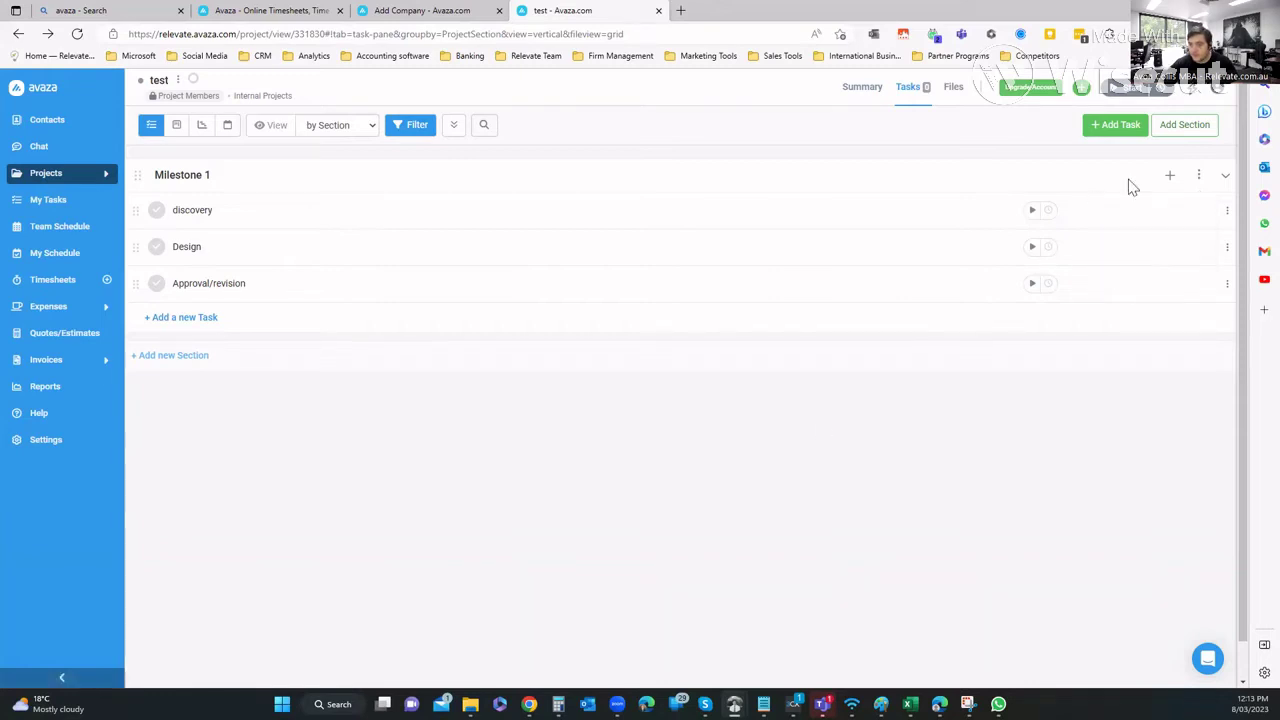
click(1227, 179)
click(1227, 179)
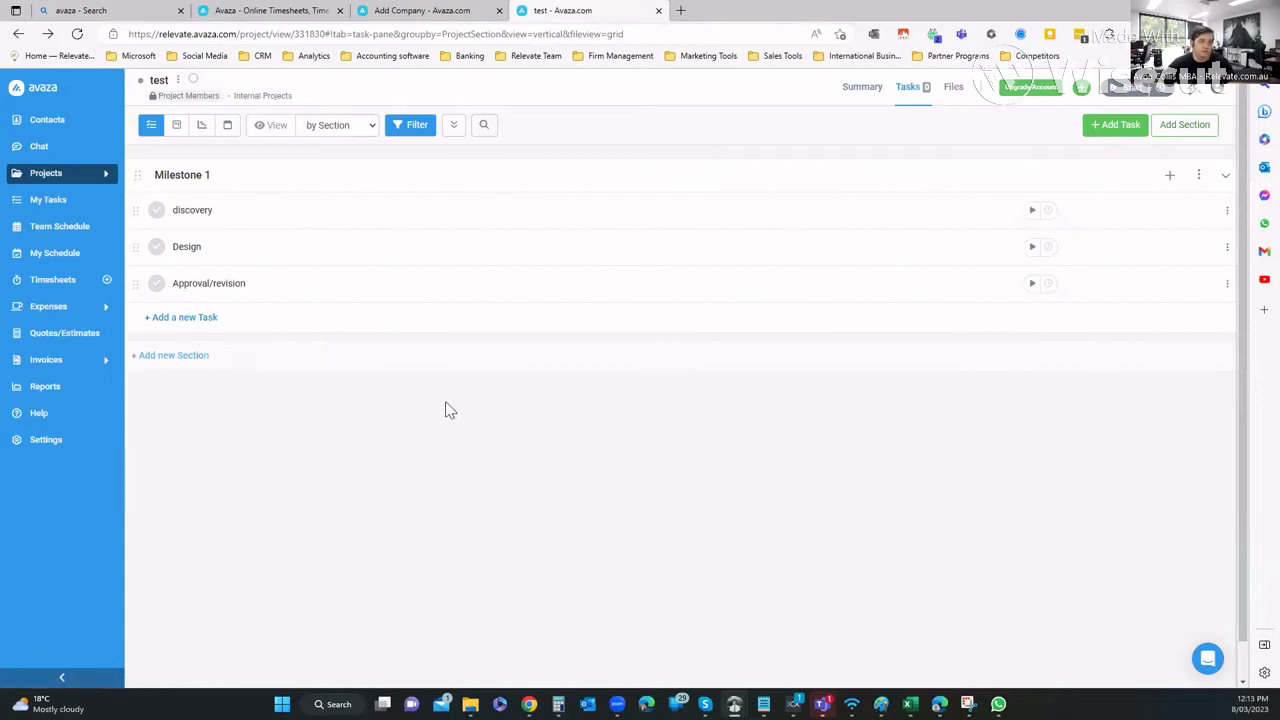
Show the project's tasks as a board and add a new section titled "Build Phase"
click(176, 126)
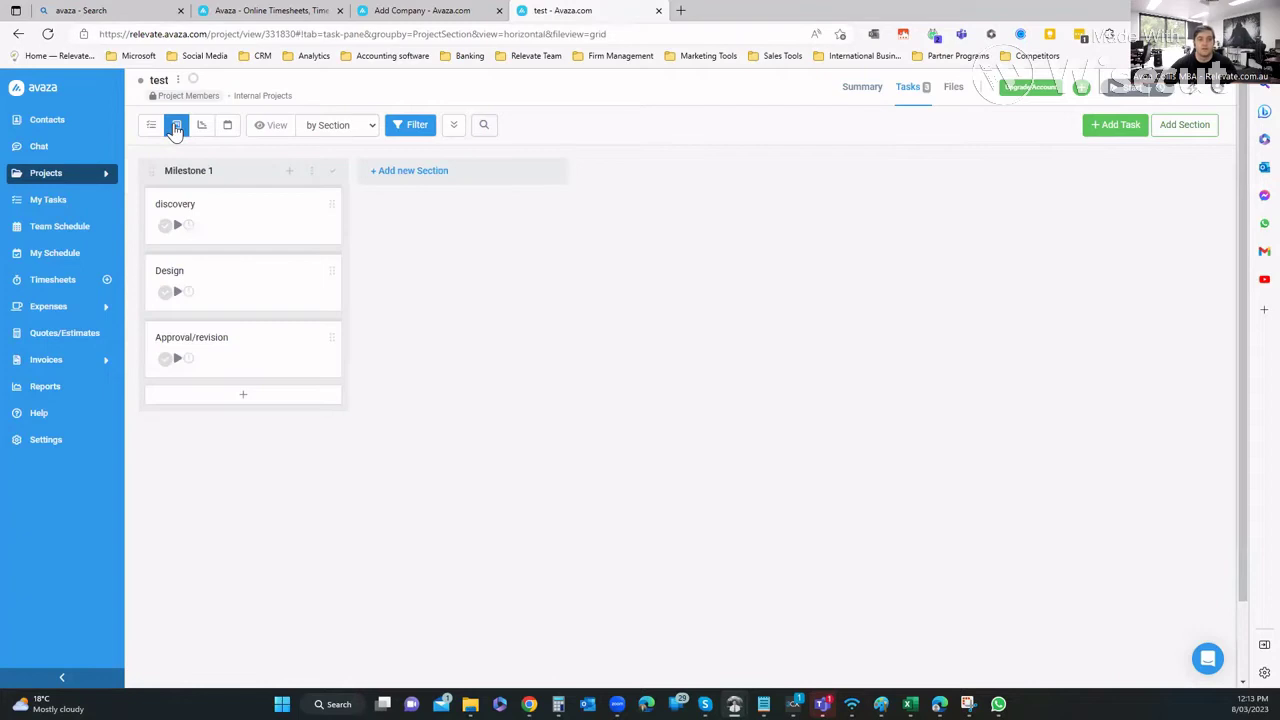
click(414, 172)
text(Build Phase)
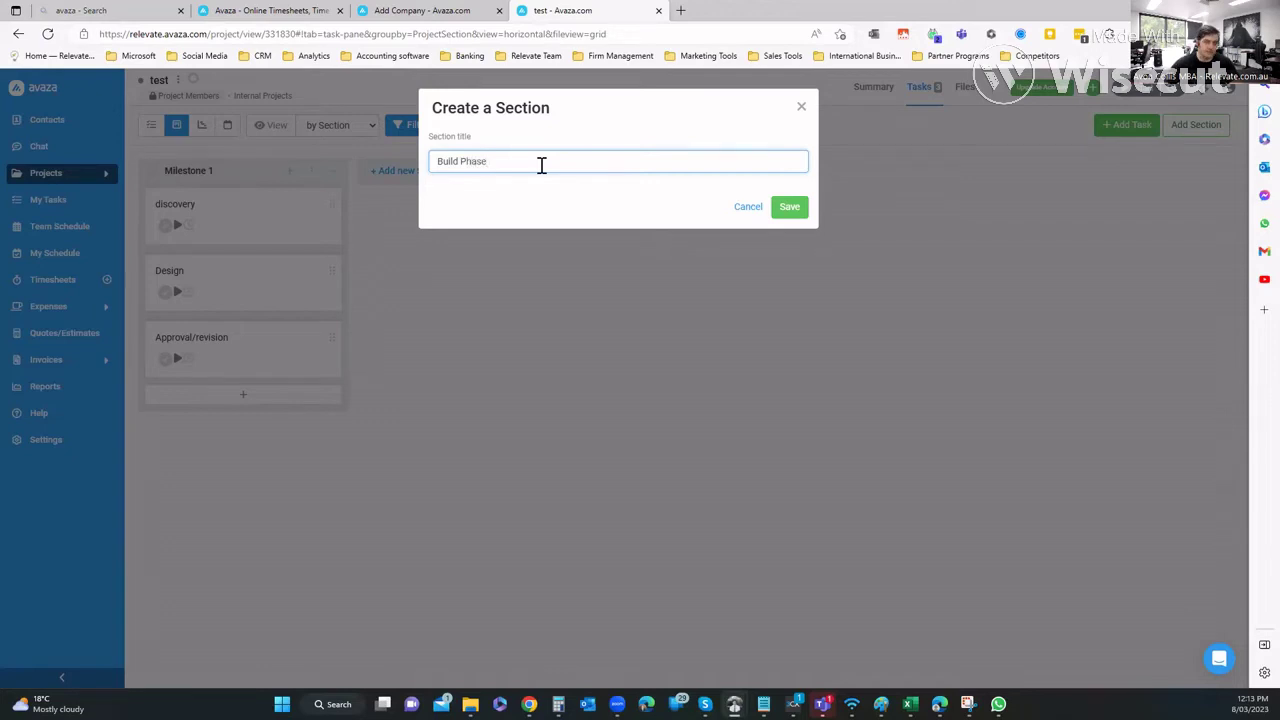
click(783, 211)
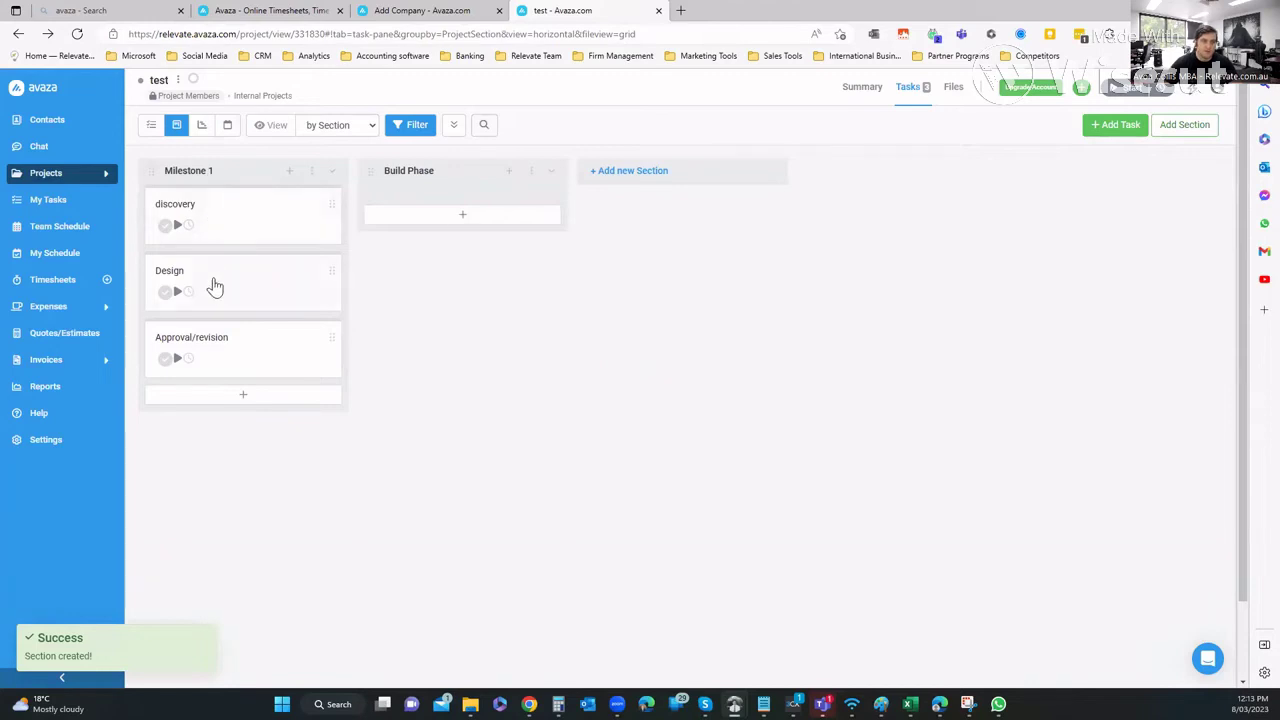
Rename the Milestone 1 section to "Planned" and the Build Phase section to "In Progress"
click(205, 170)
click(237, 171)
click(225, 170)
click(500, 161)
key(ctrl+a)
text(P)
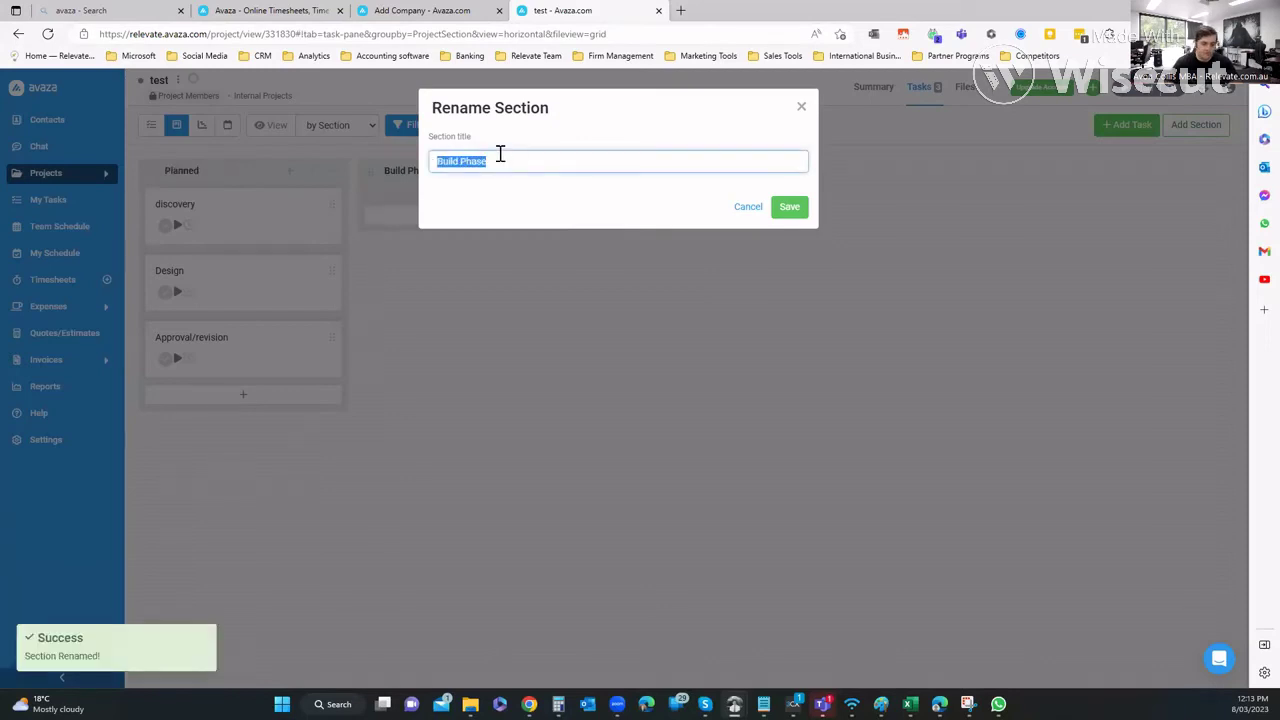
key(BackSpace)
text(In Pr)
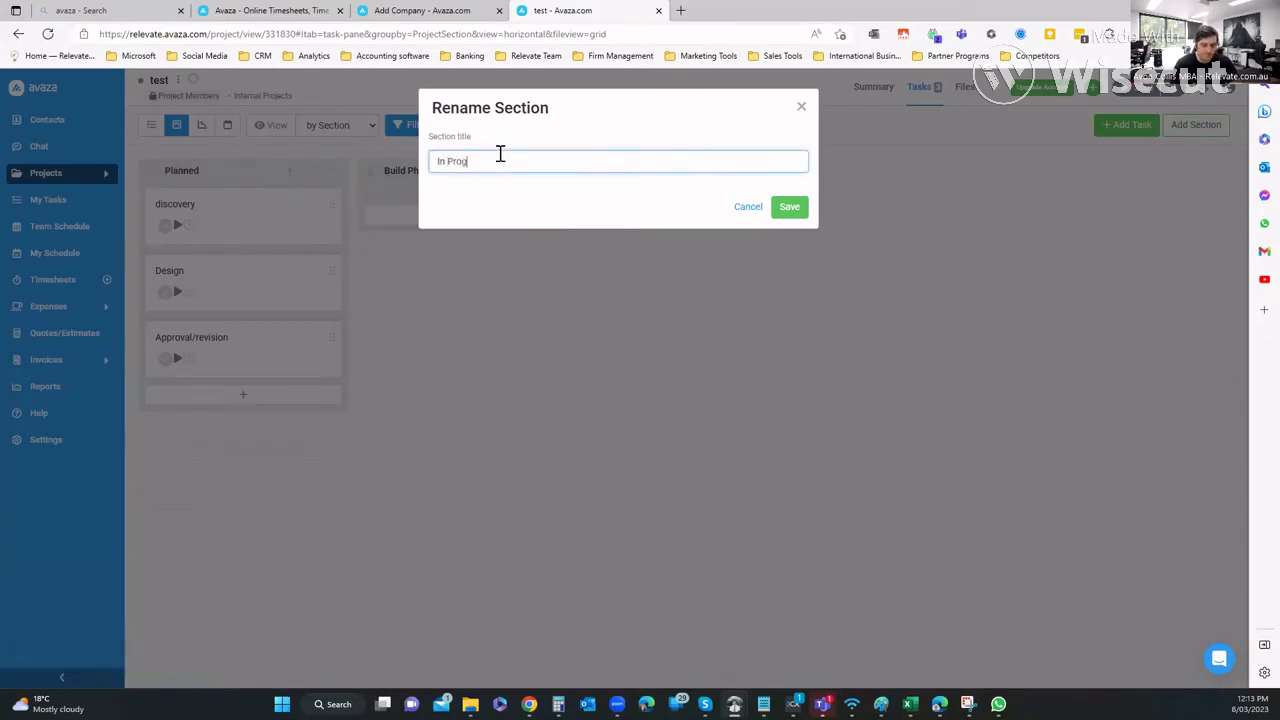
click(789, 210)
Add a "For review" section to the board and move the Design task into In Progress
click(650, 171)
text(For review)
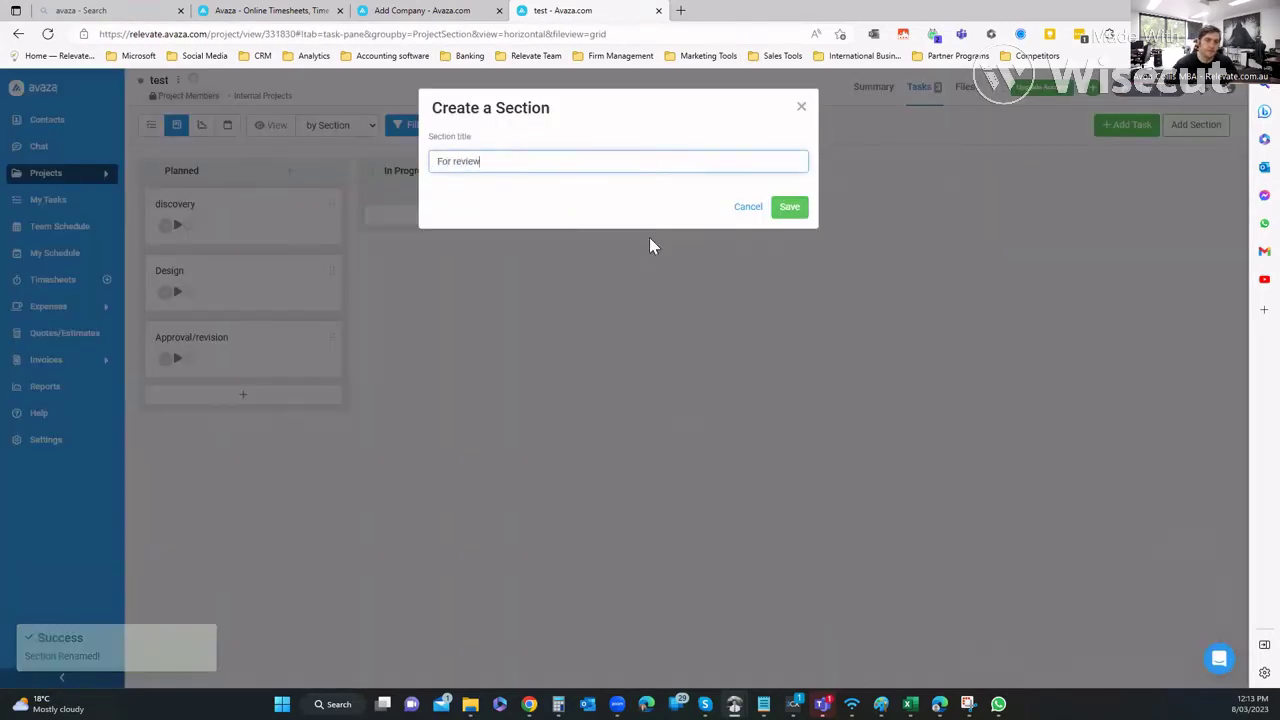
click(787, 207)
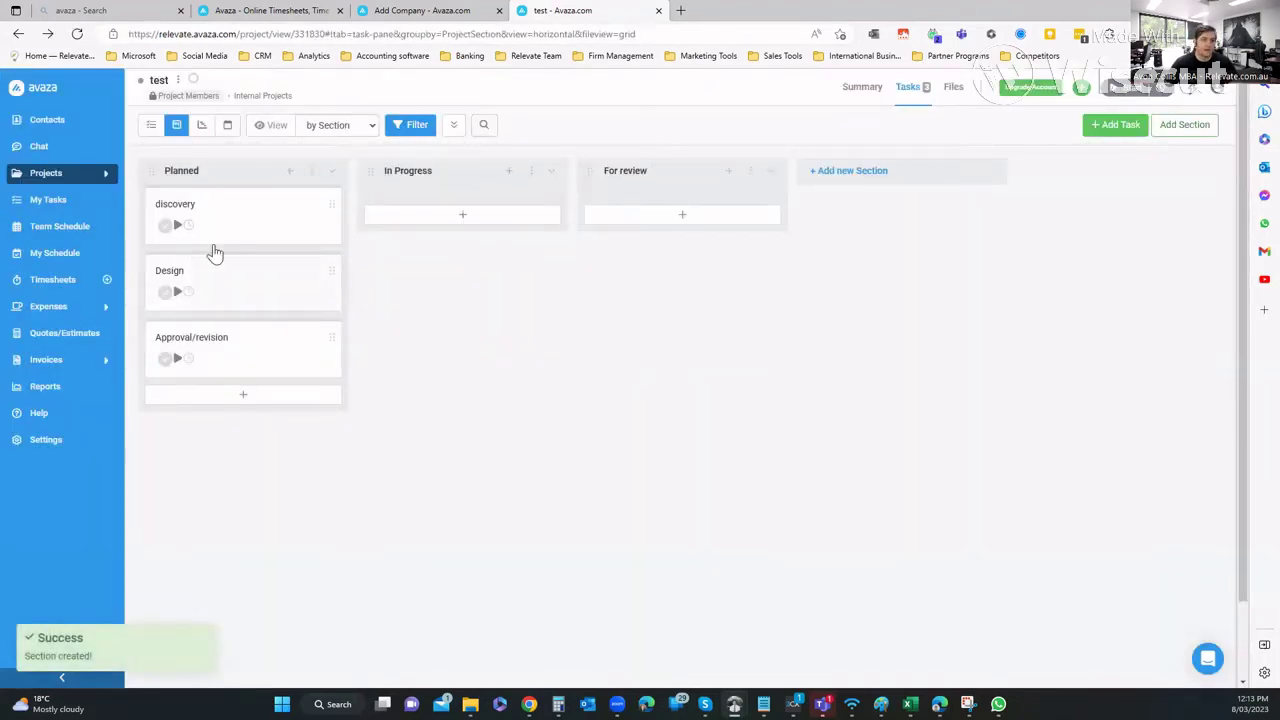
drag(329, 269, 556, 202)
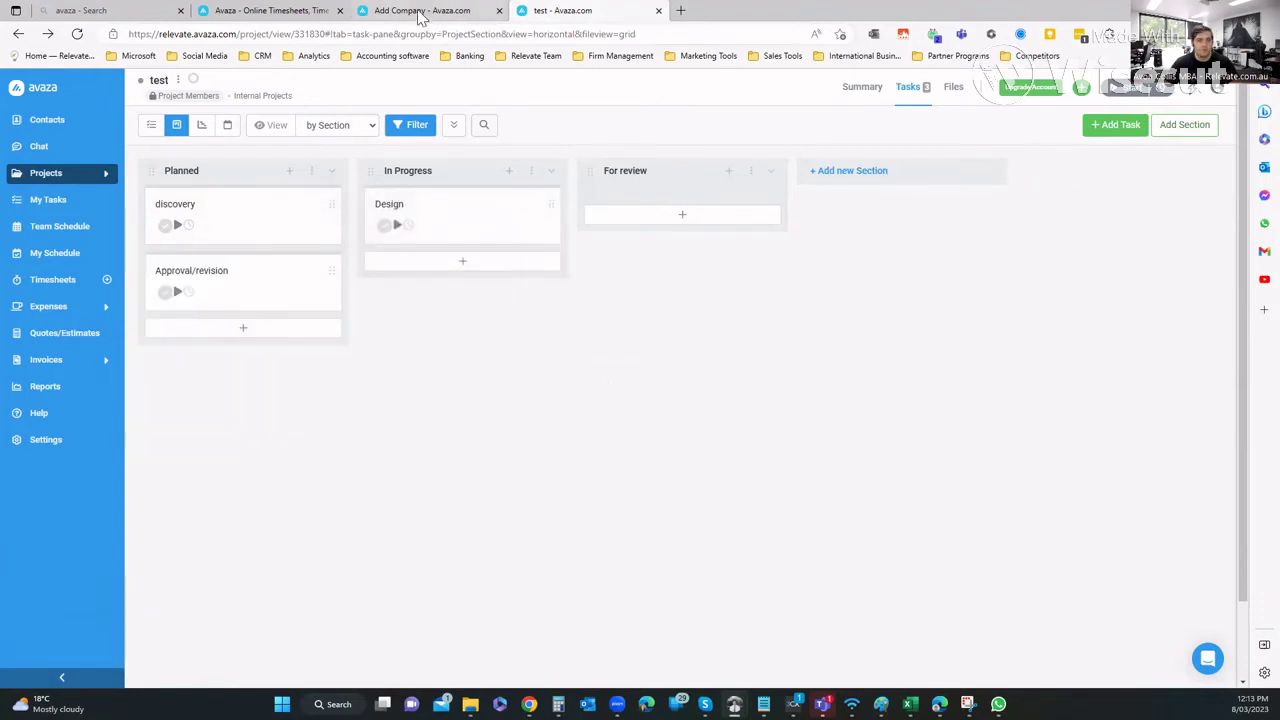
Look at the sample project board on the Avaza homepage, and return to the test project's board
click(265, 11)
scroll(400, 150, up, 2)
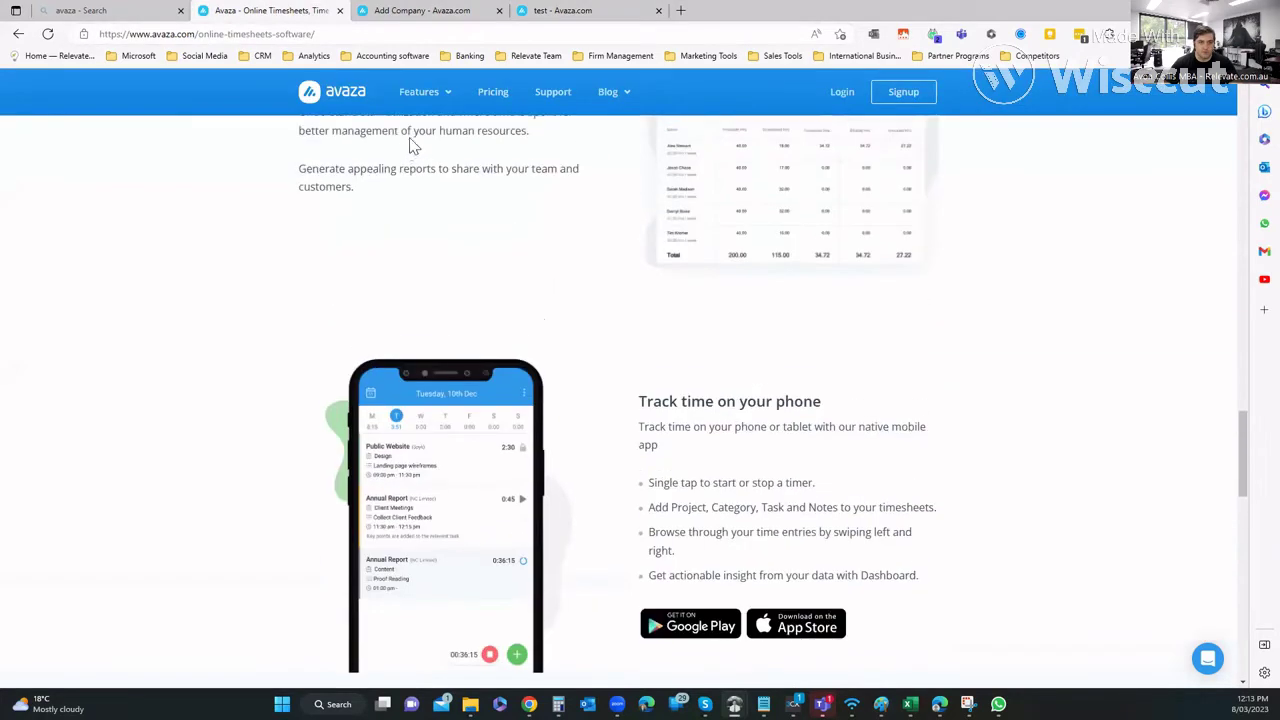
click(352, 95)
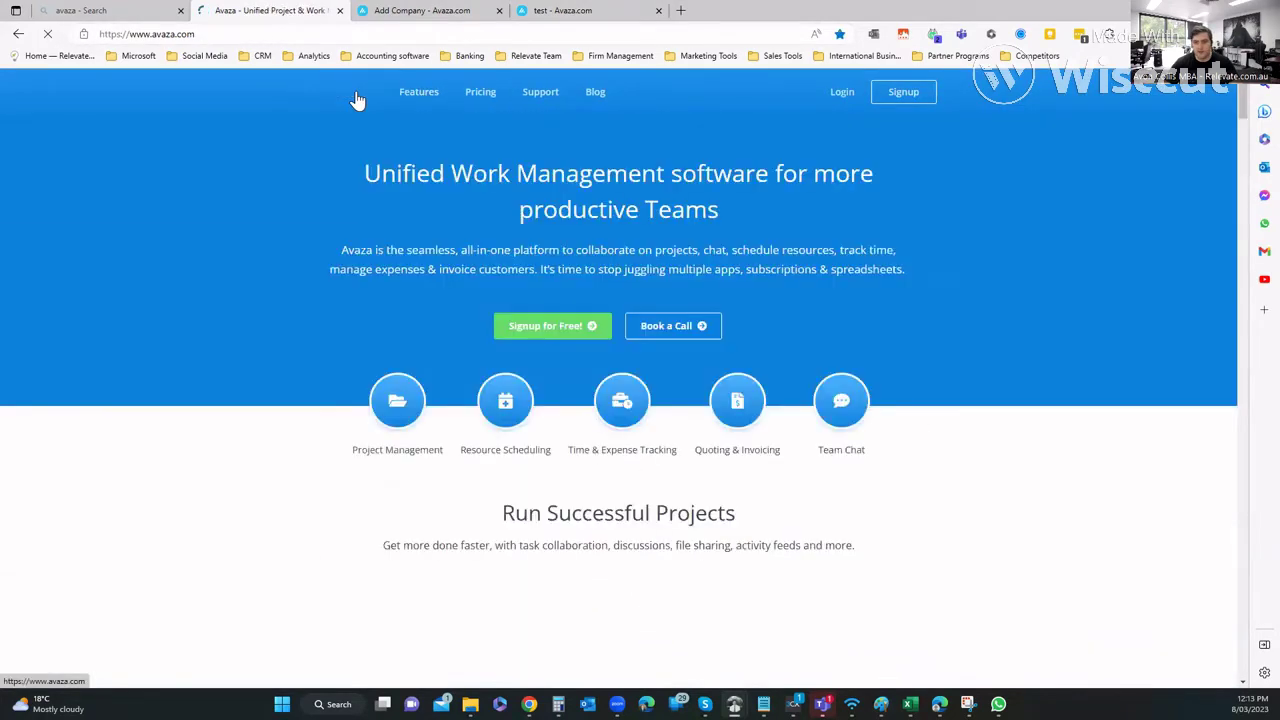
scroll(414, 266, down, 3)
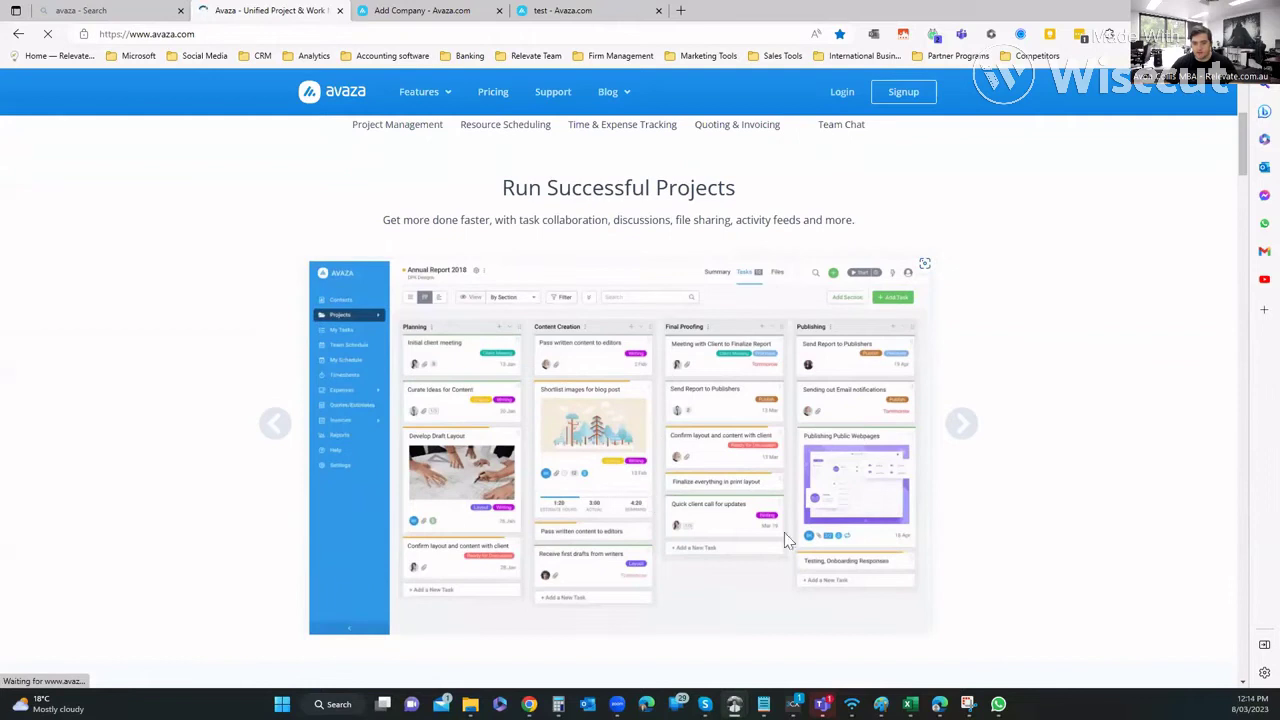
key(ctrl+4)
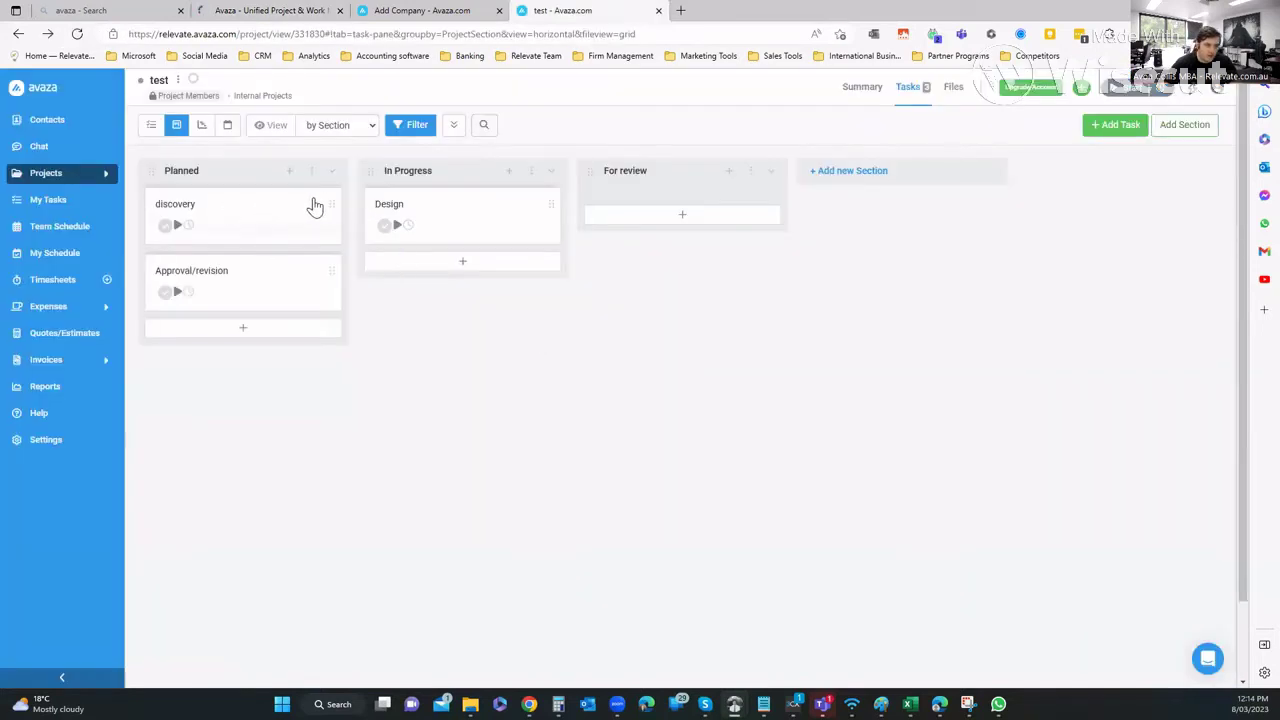
Open the discovery task, check its subtasks, and set its estimated effort to 5 hours
click(251, 232)
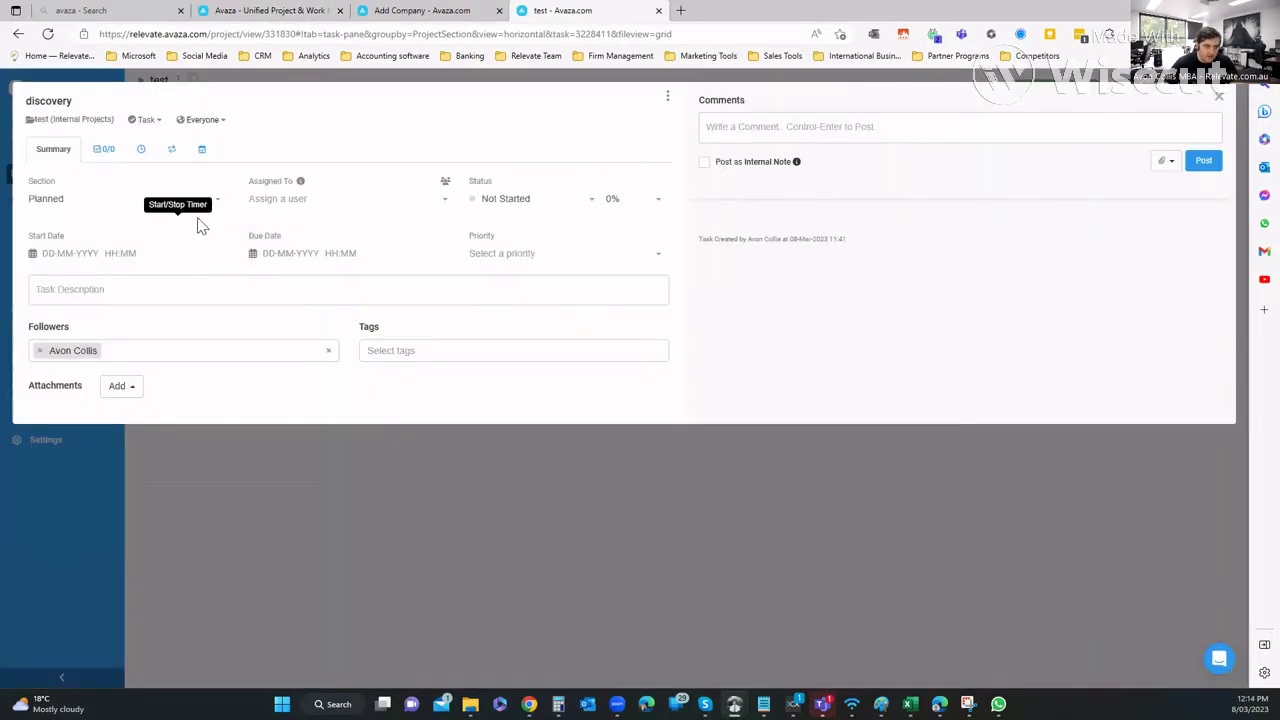
click(104, 150)
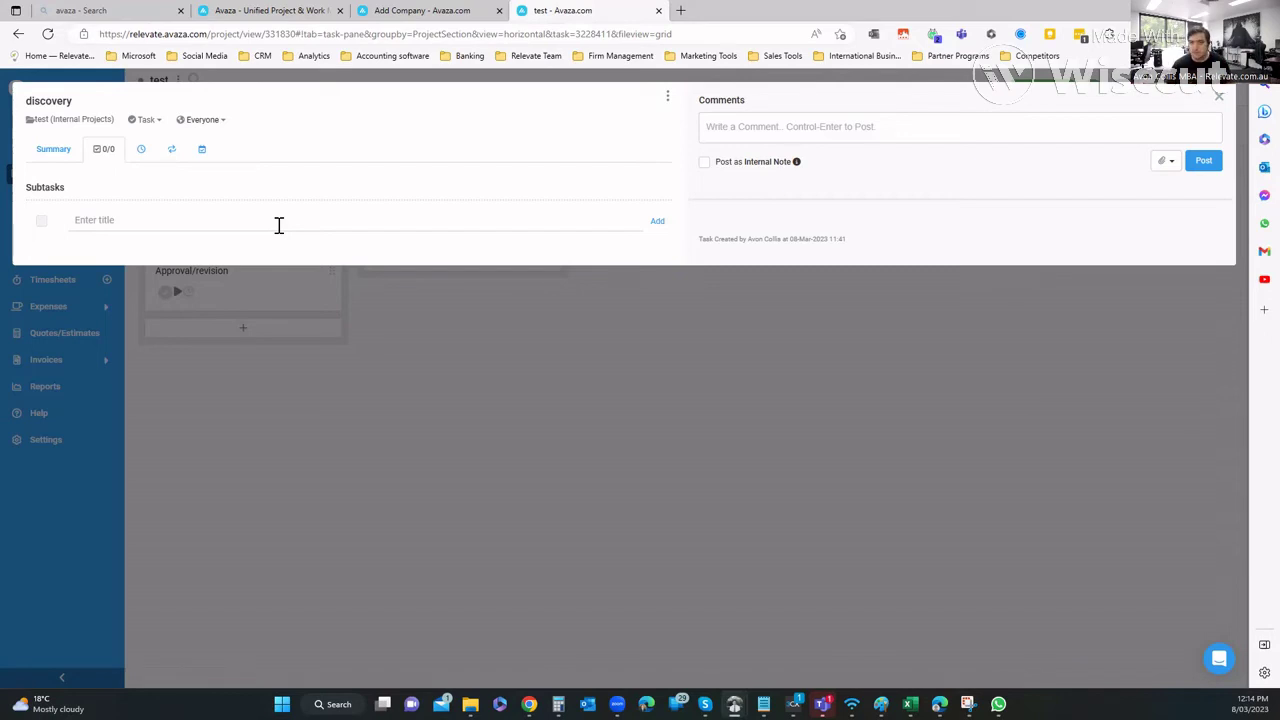
click(141, 150)
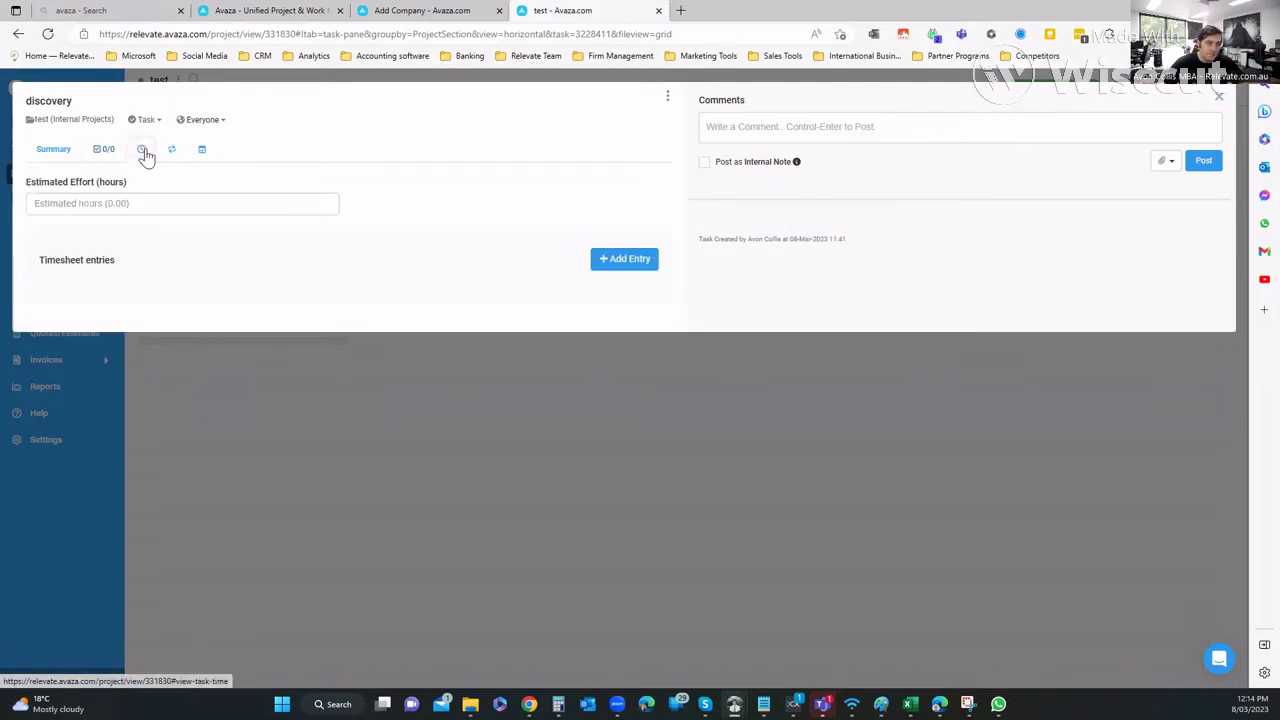
click(97, 207)
text(5)
click(190, 265)
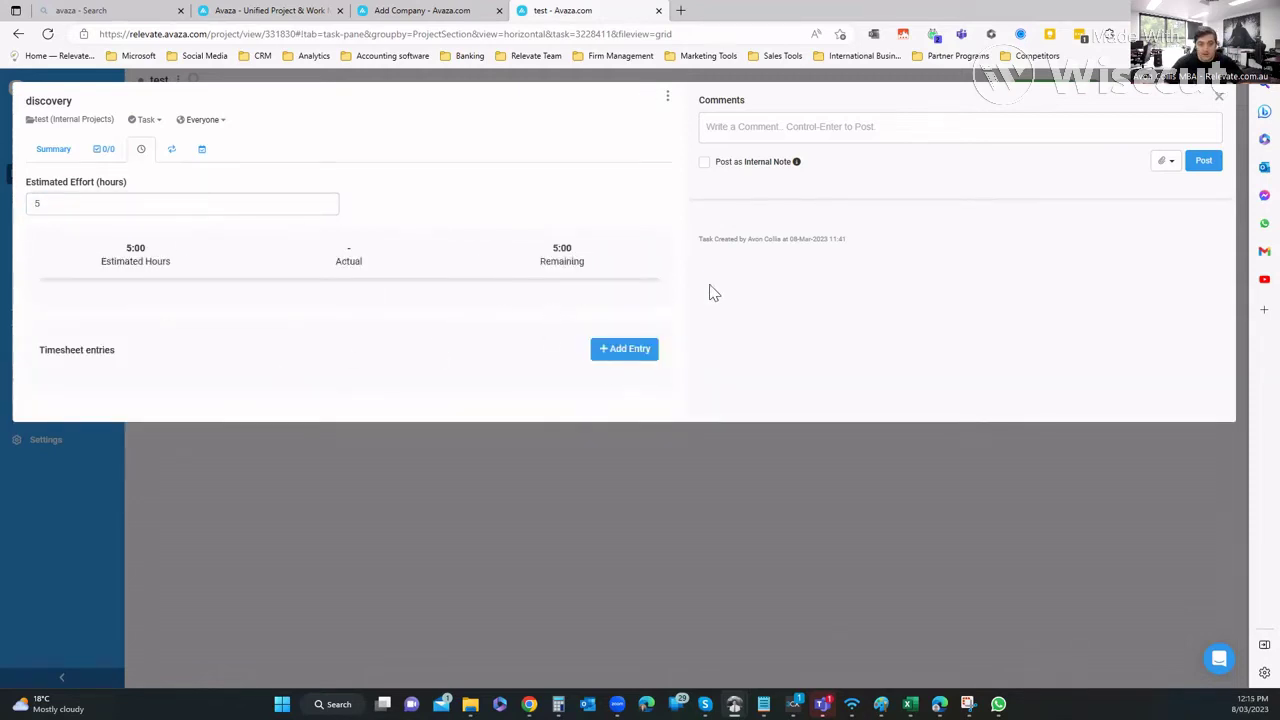
Create a timesheet entry for the discovery task with the note "test" and a duration of 1:00
click(624, 350)
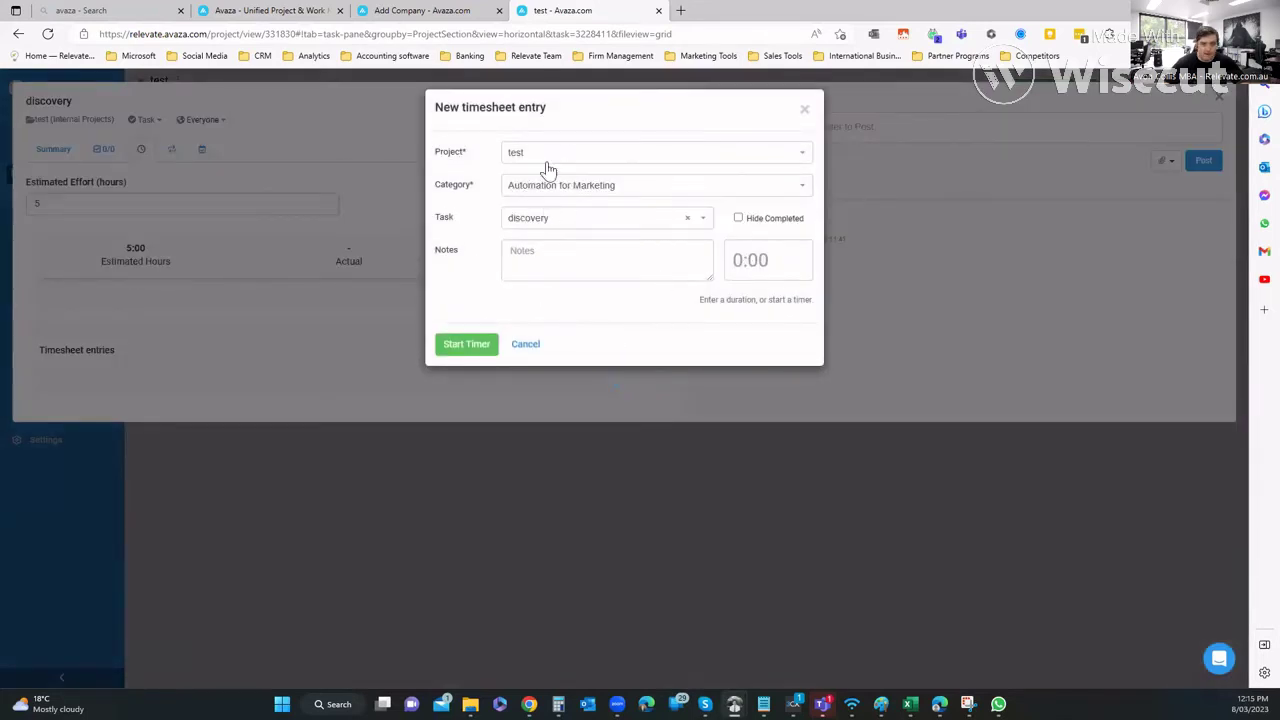
click(540, 260)
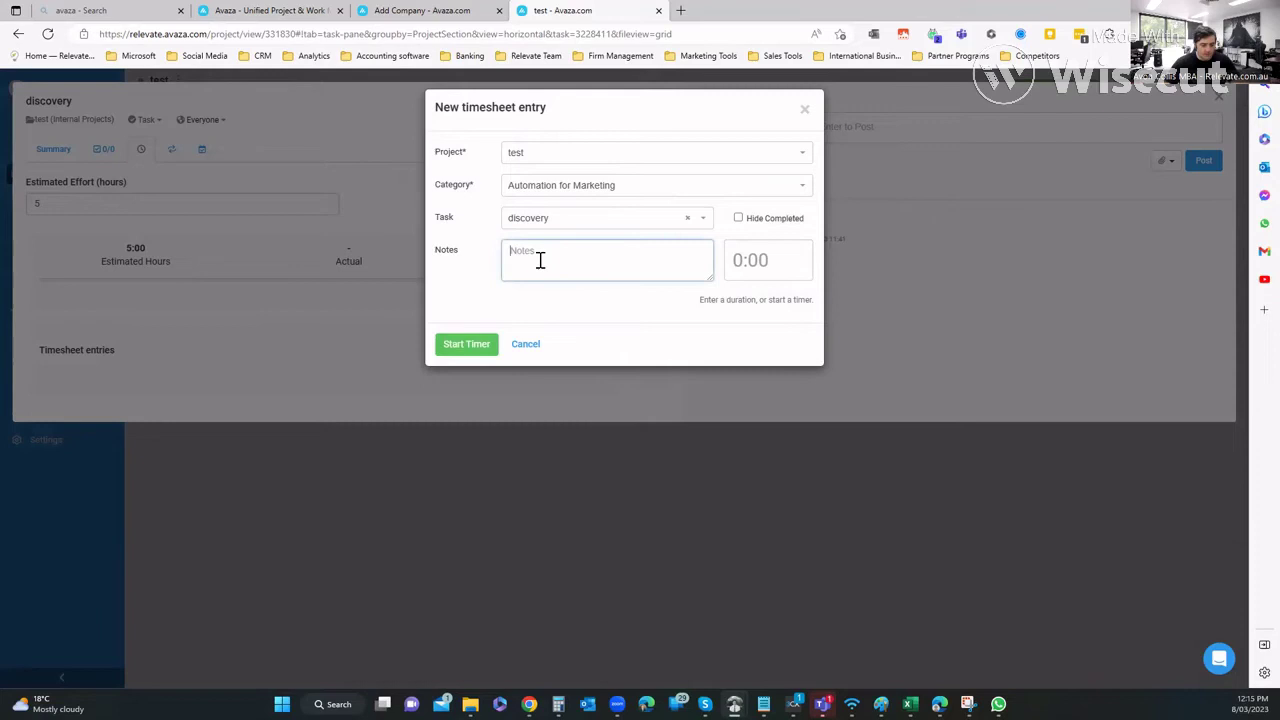
text(test)
click(779, 268)
text(1)
click(665, 325)
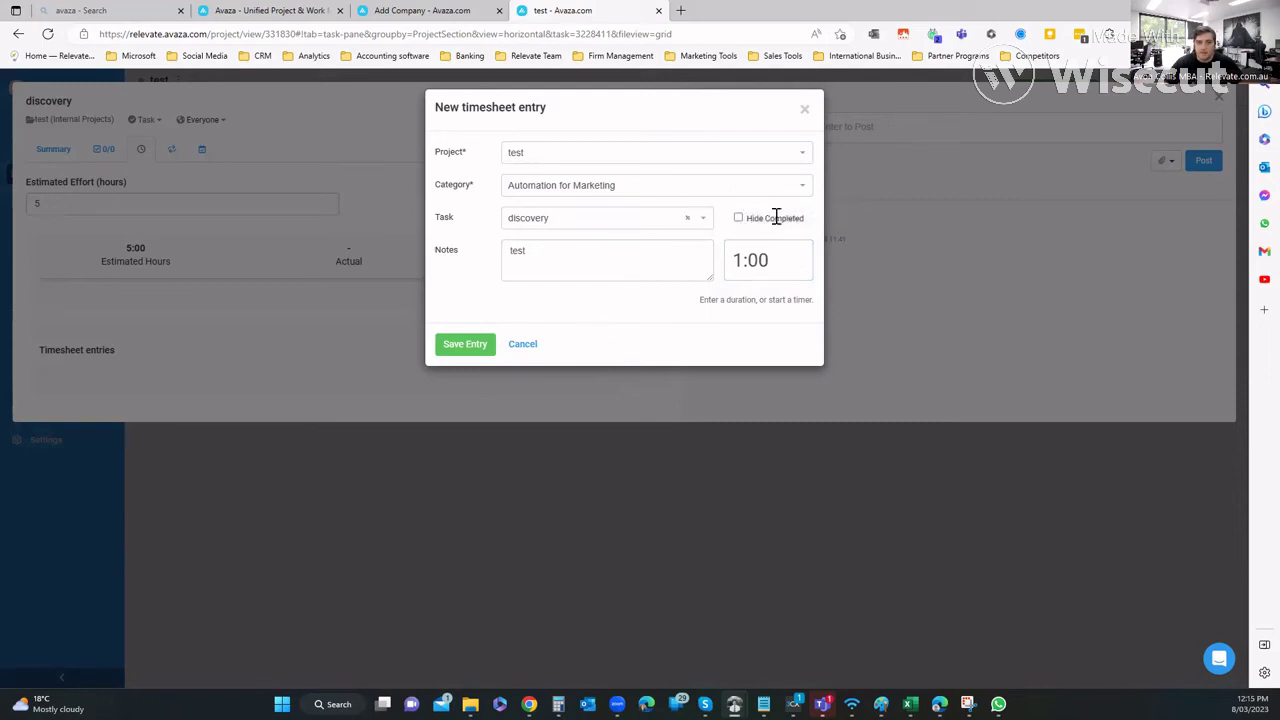
Review the timesheet entry's task and category choices, keep discovery and Automation for Marketing, and save the entry
click(563, 222)
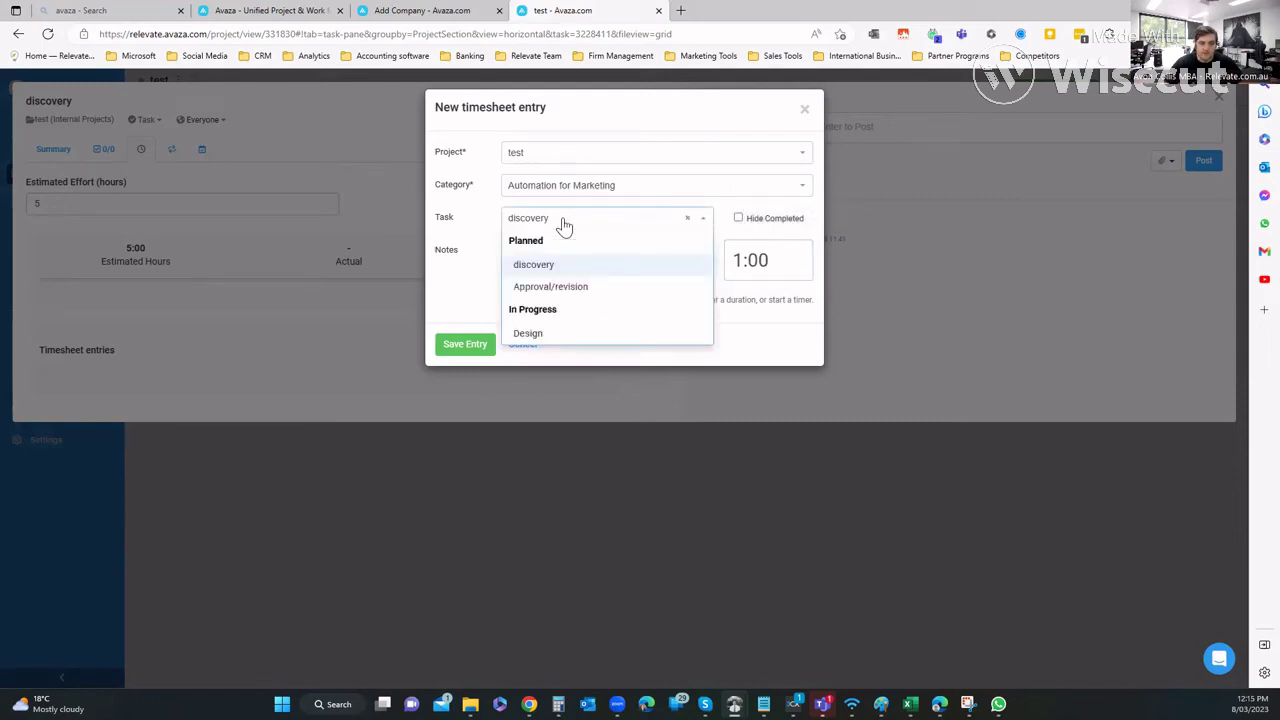
click(557, 222)
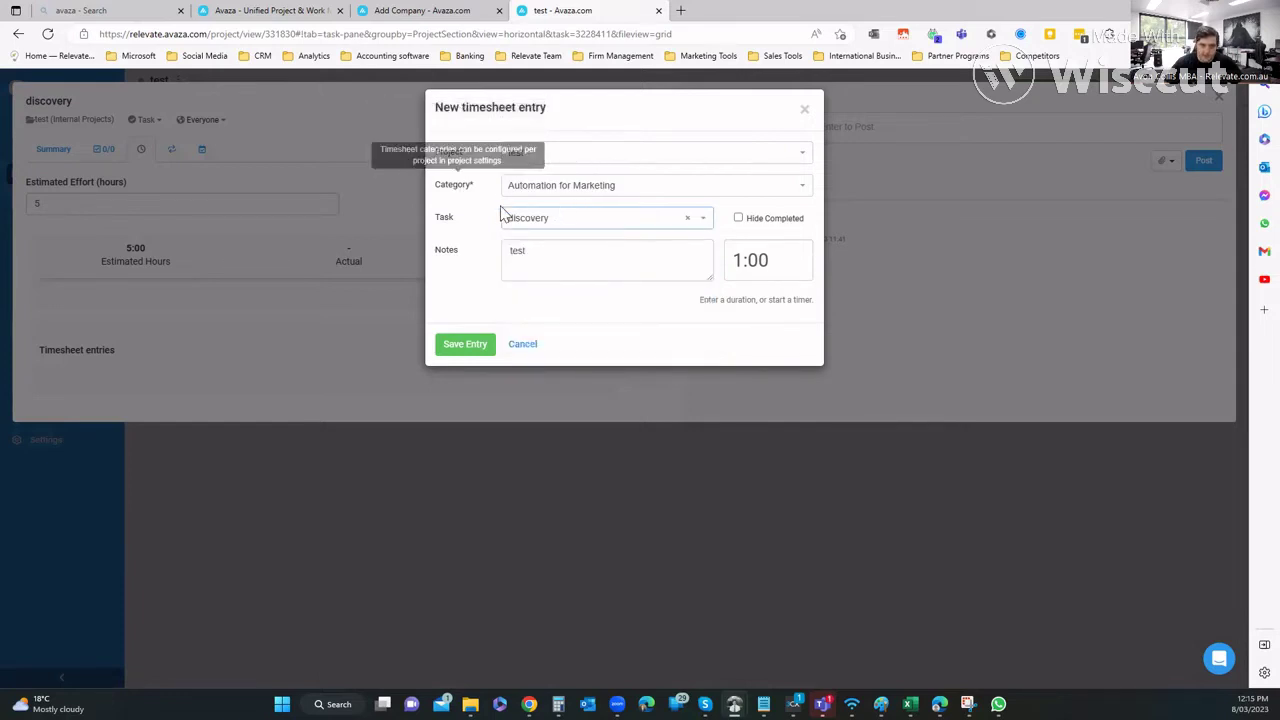
click(664, 188)
scroll(638, 278, down, 2)
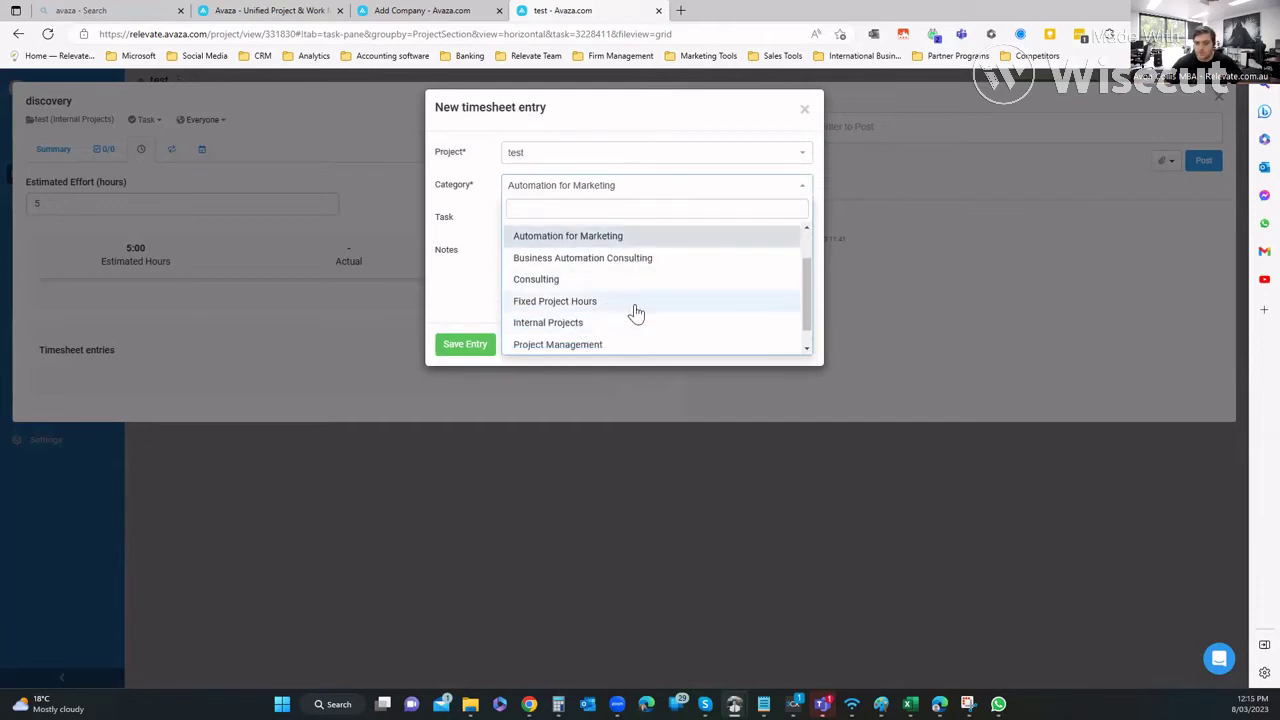
scroll(636, 313, down, 1)
scroll(626, 323, up, 3)
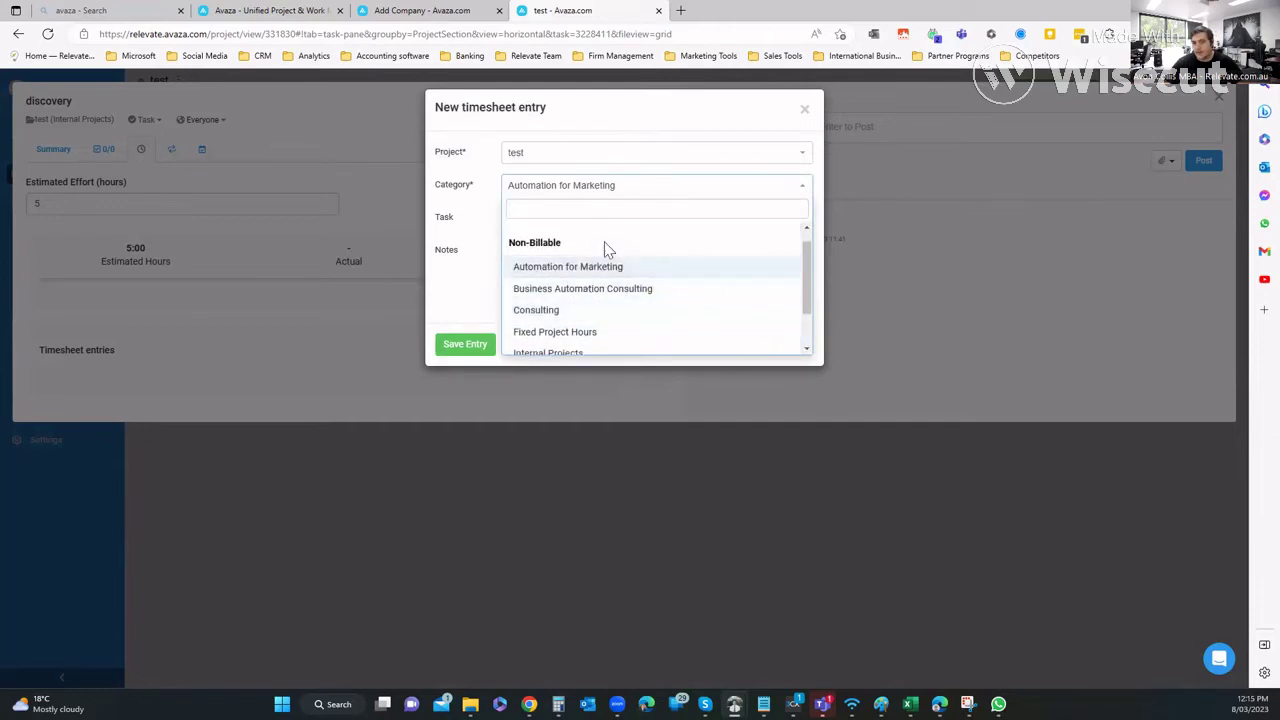
click(650, 188)
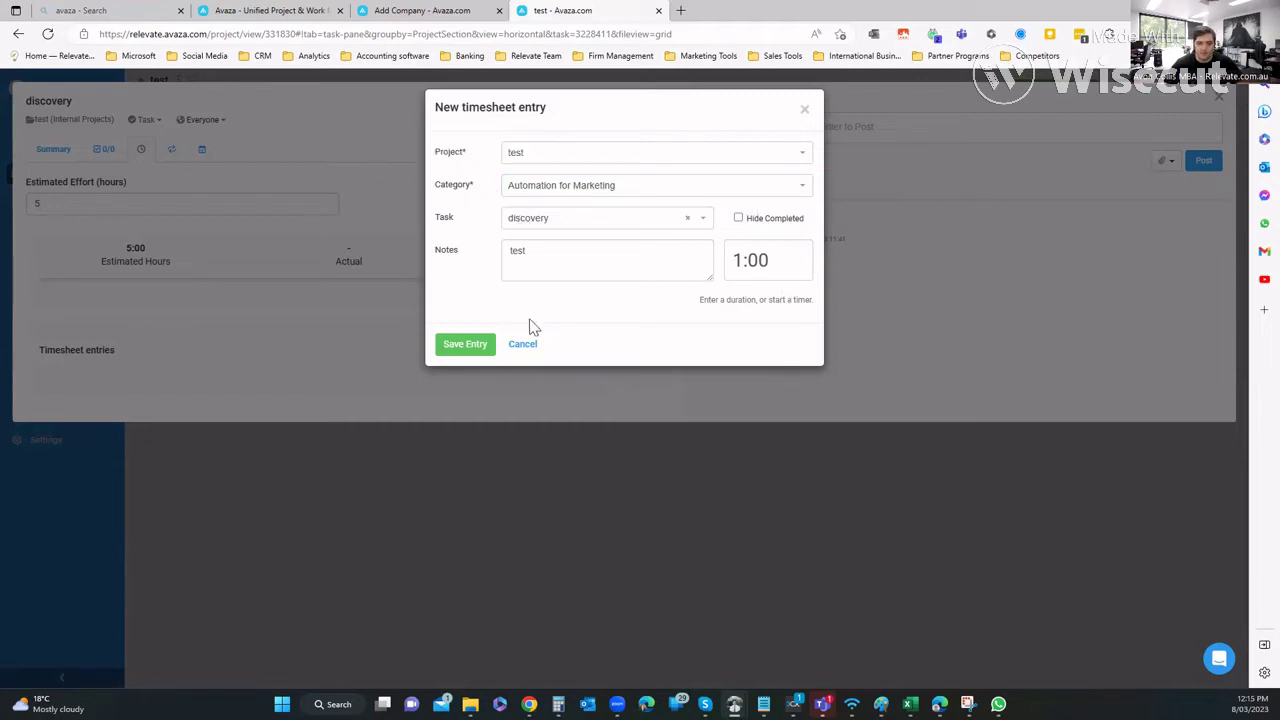
click(462, 356)
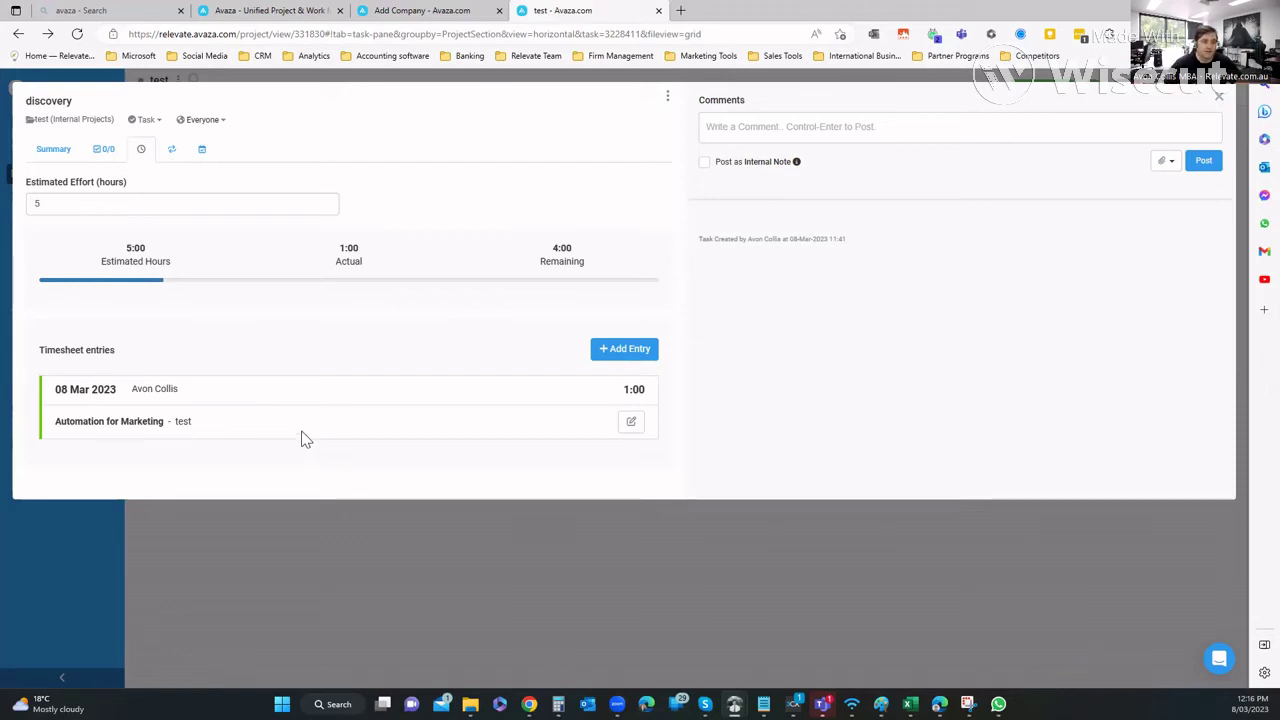
Check the discovery task's recurring settings, and start a resource booking assigned to the only listed team member with the timesheet category Consulting
click(171, 152)
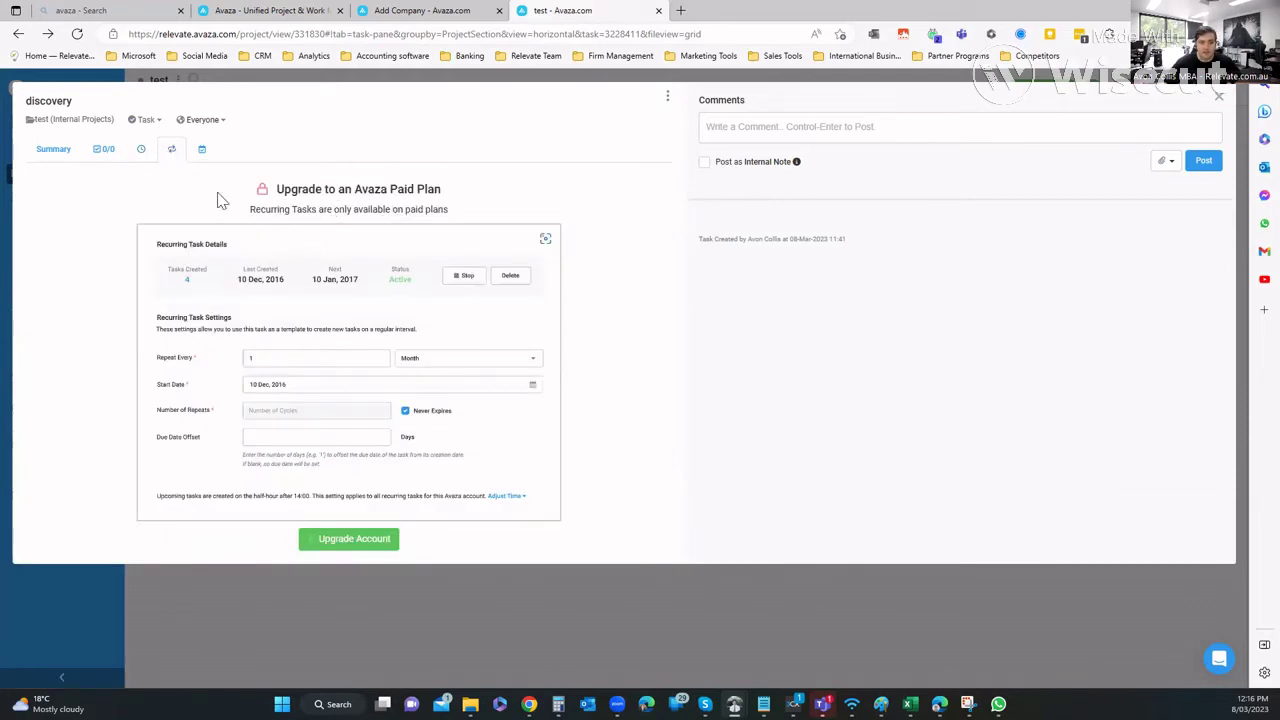
click(203, 151)
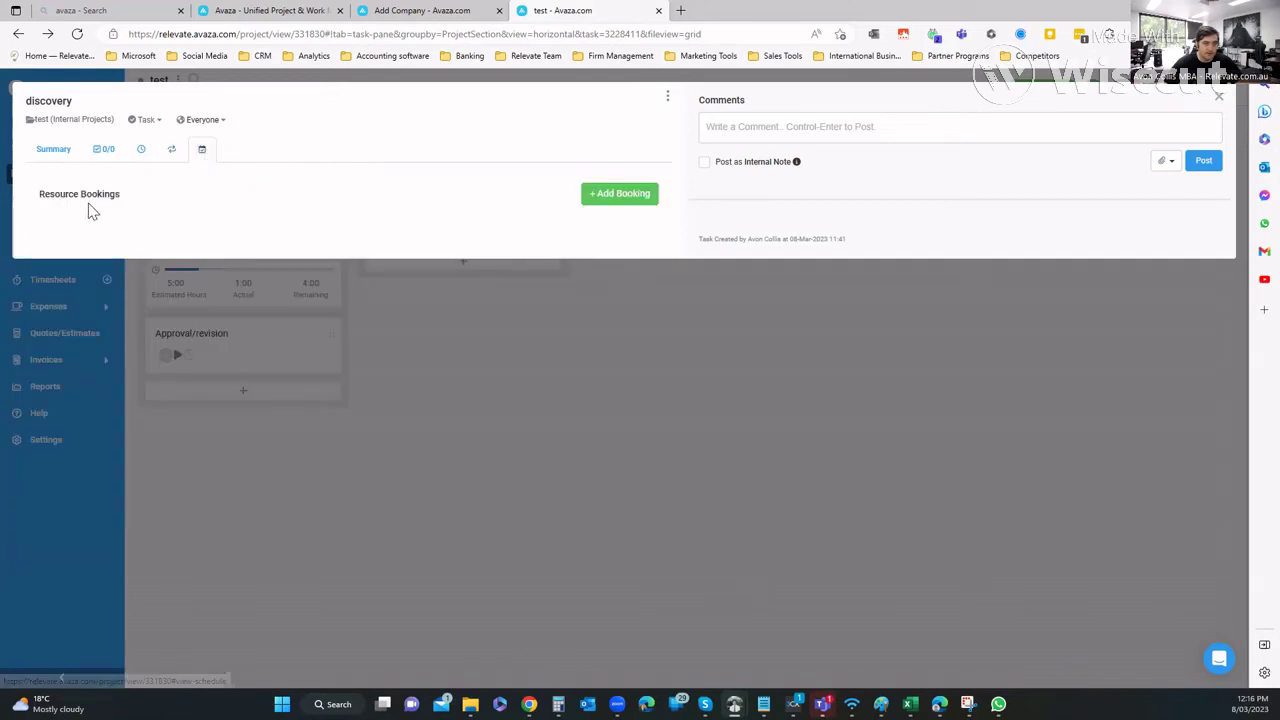
click(598, 194)
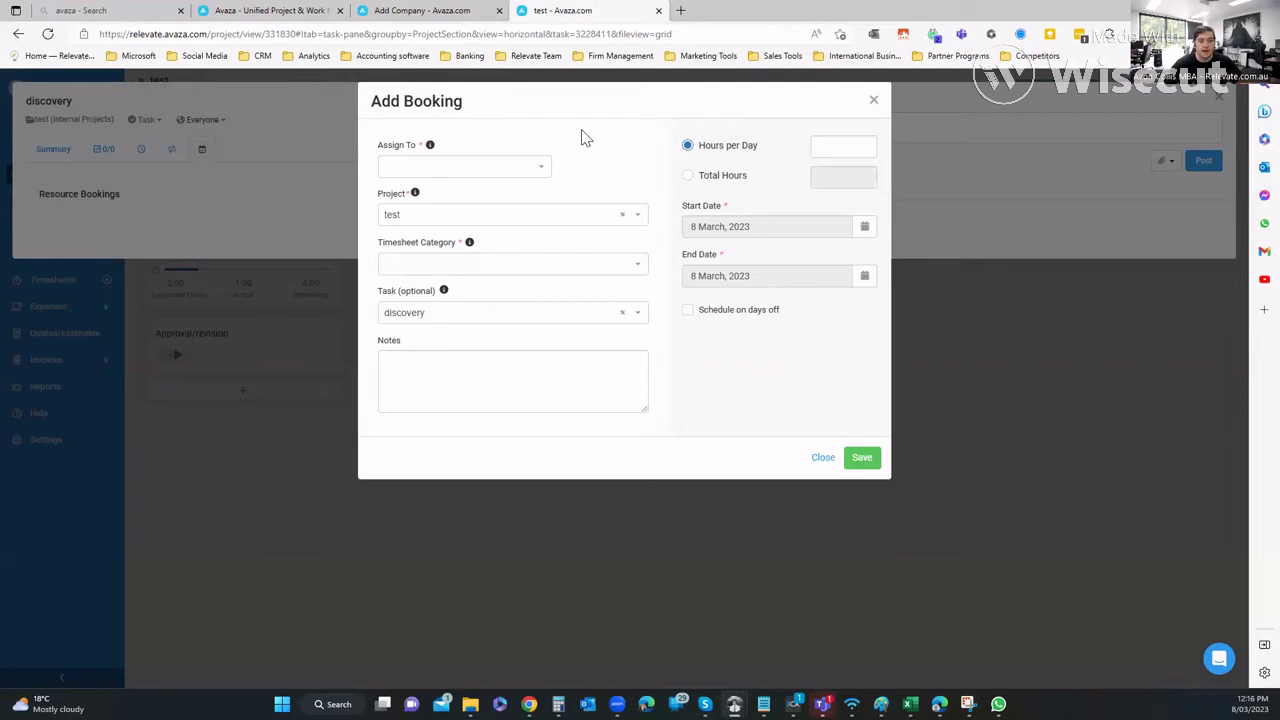
click(512, 170)
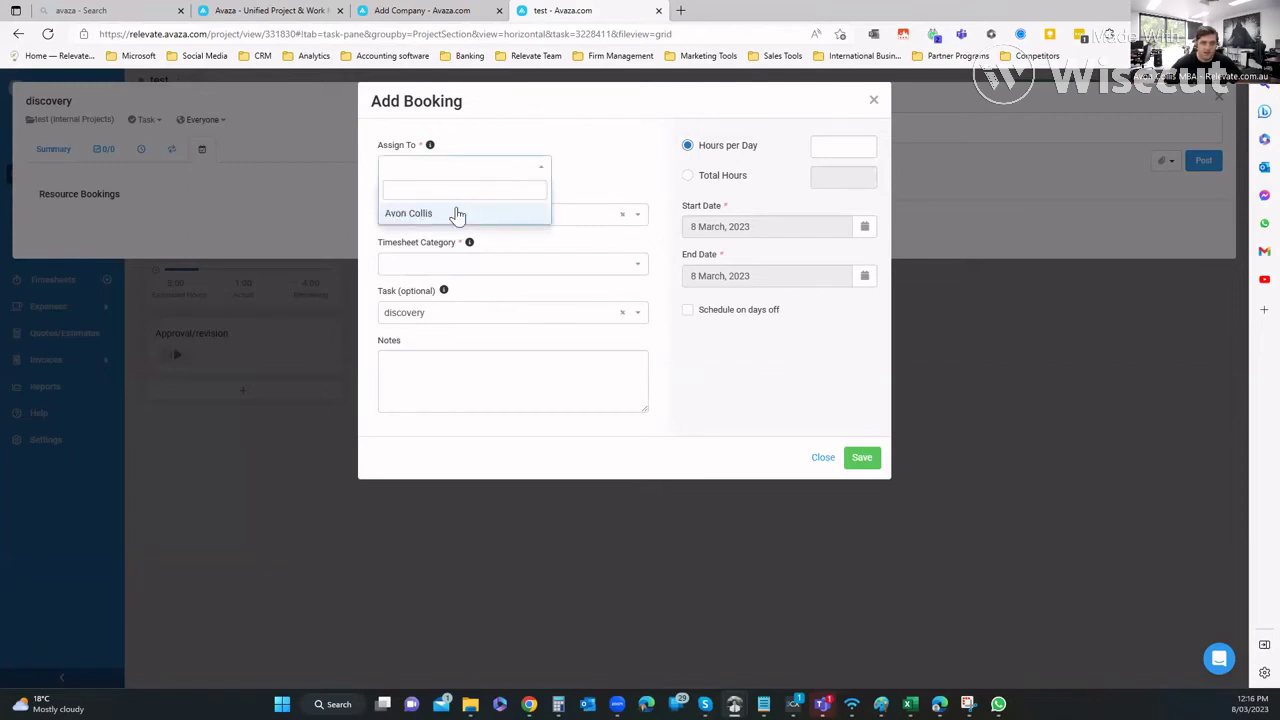
click(457, 211)
click(440, 265)
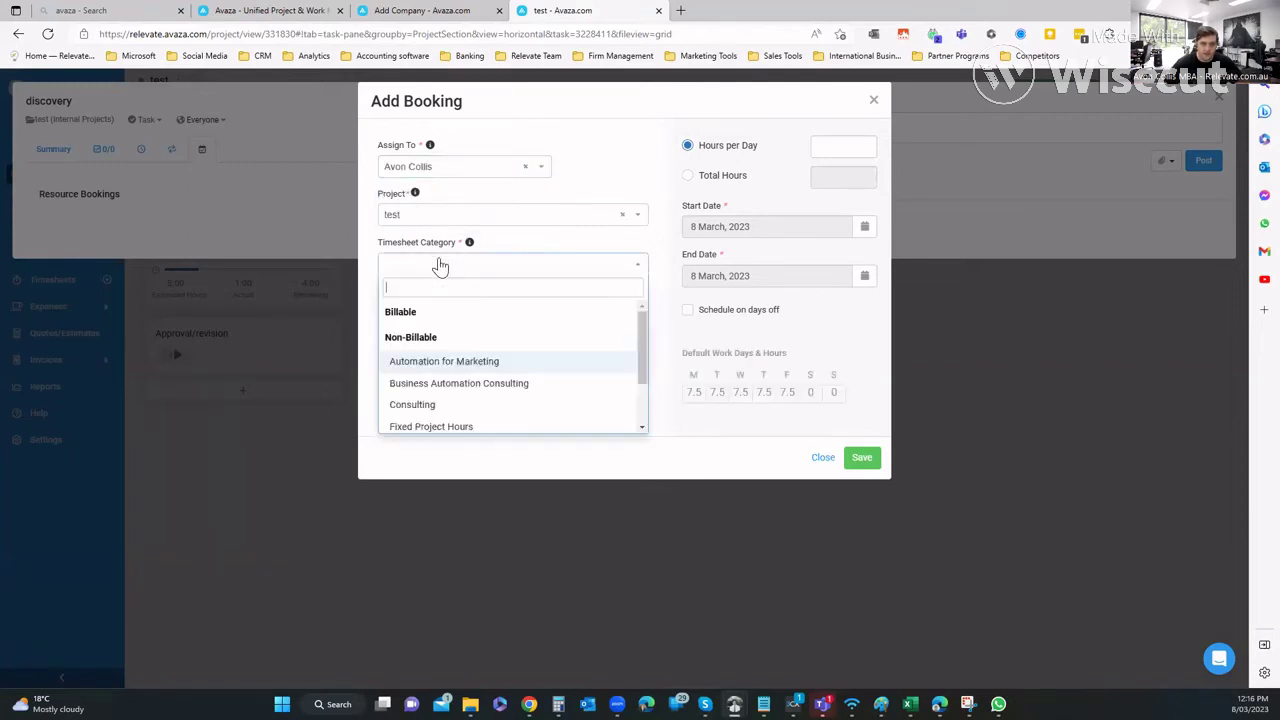
click(415, 404)
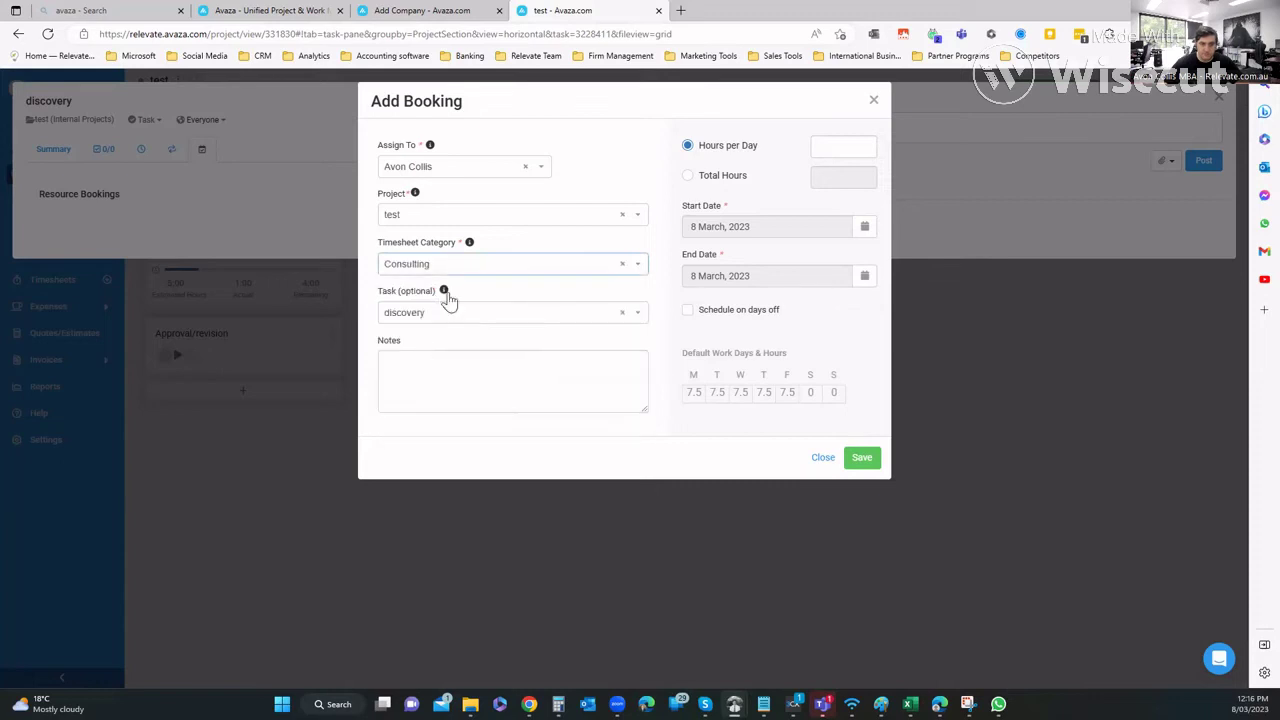
click(428, 376)
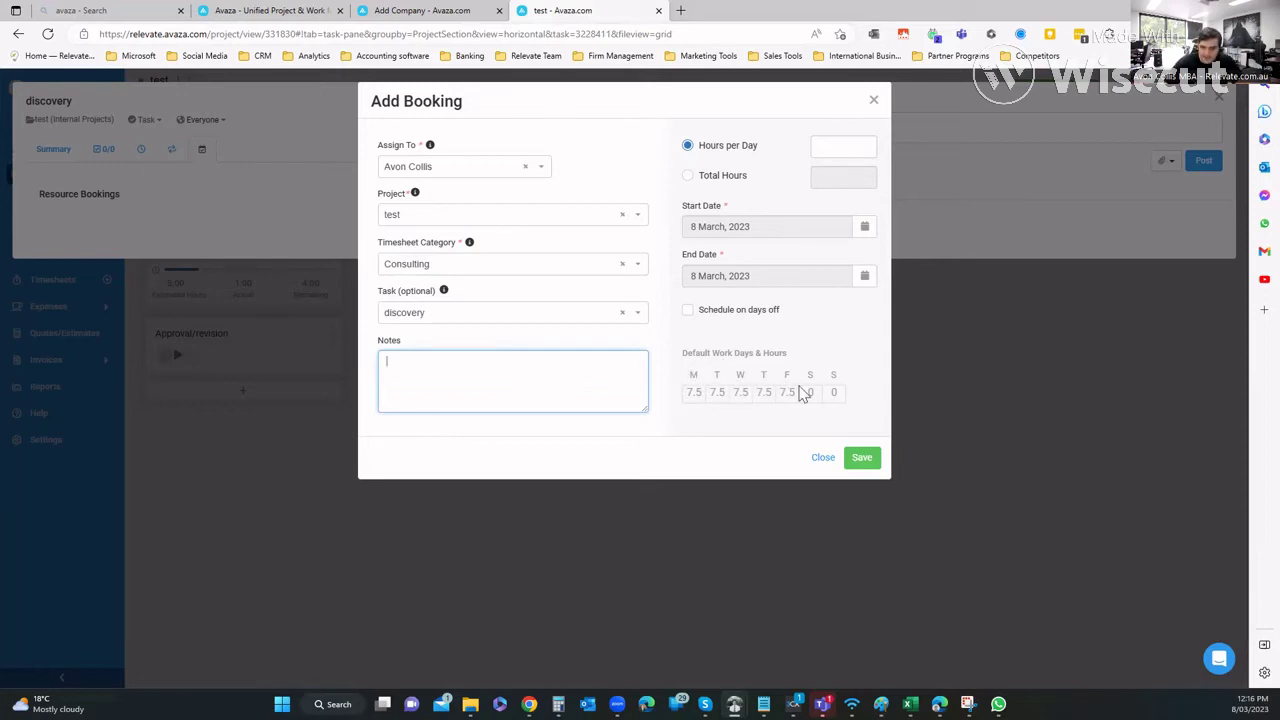
Set the booking to 1 hour per day with an end date of 16 March, 2023, save it, and close the discovery task
click(839, 145)
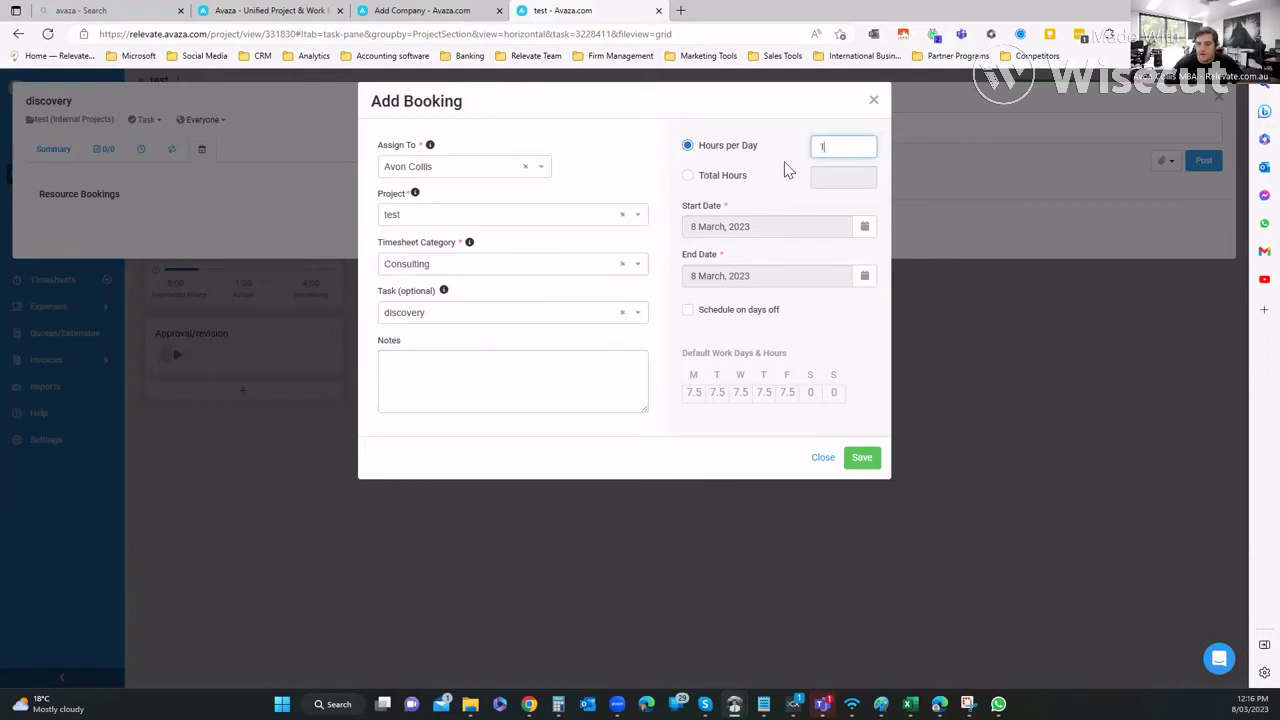
click(777, 127)
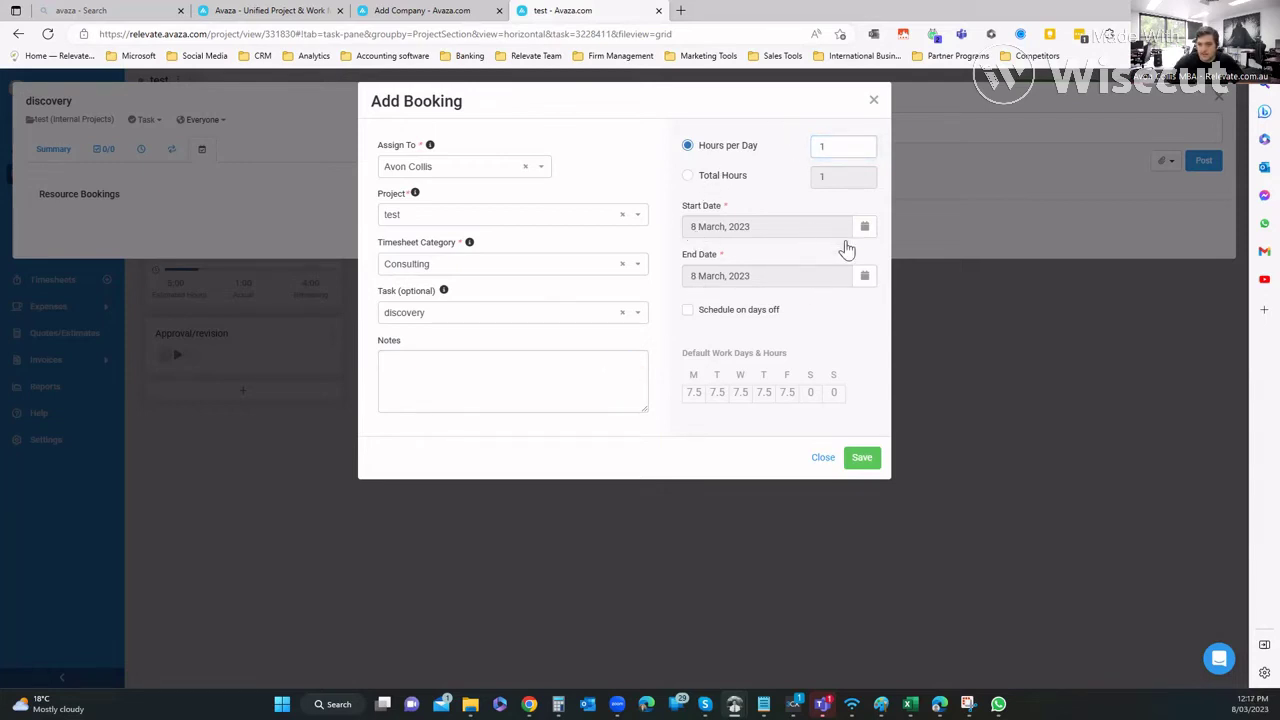
click(758, 278)
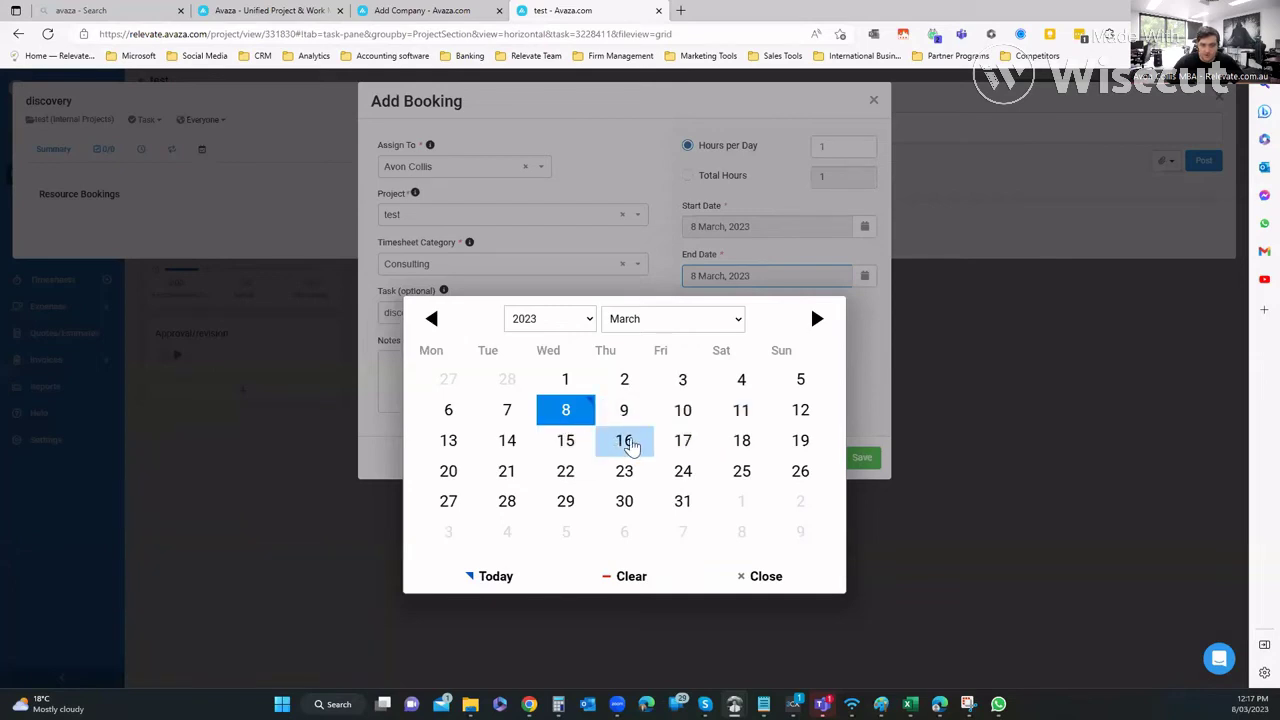
click(626, 443)
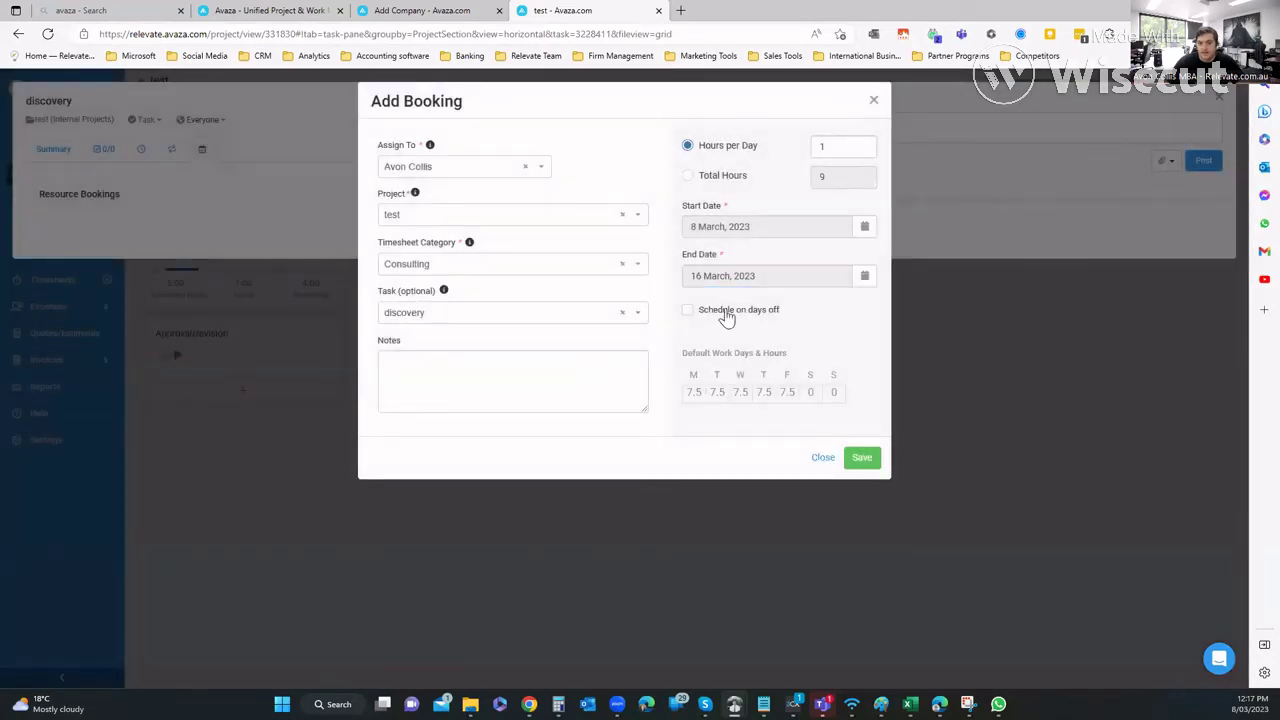
click(862, 463)
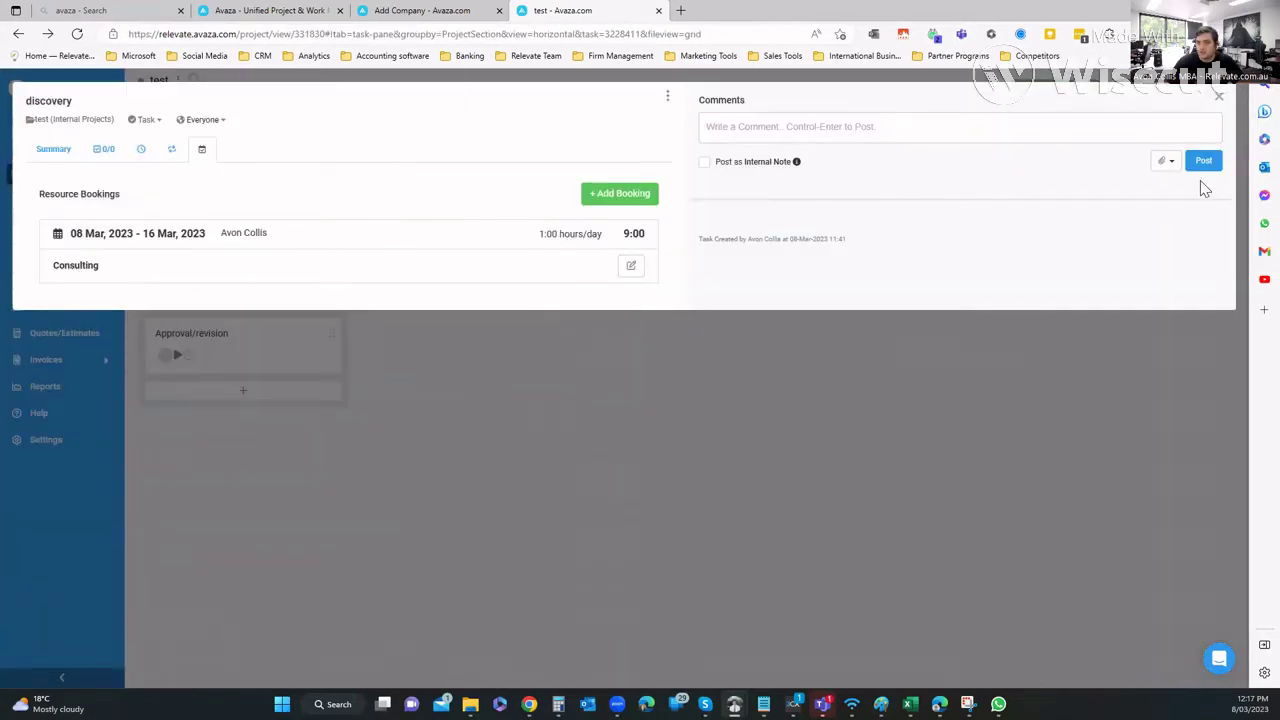
click(1219, 100)
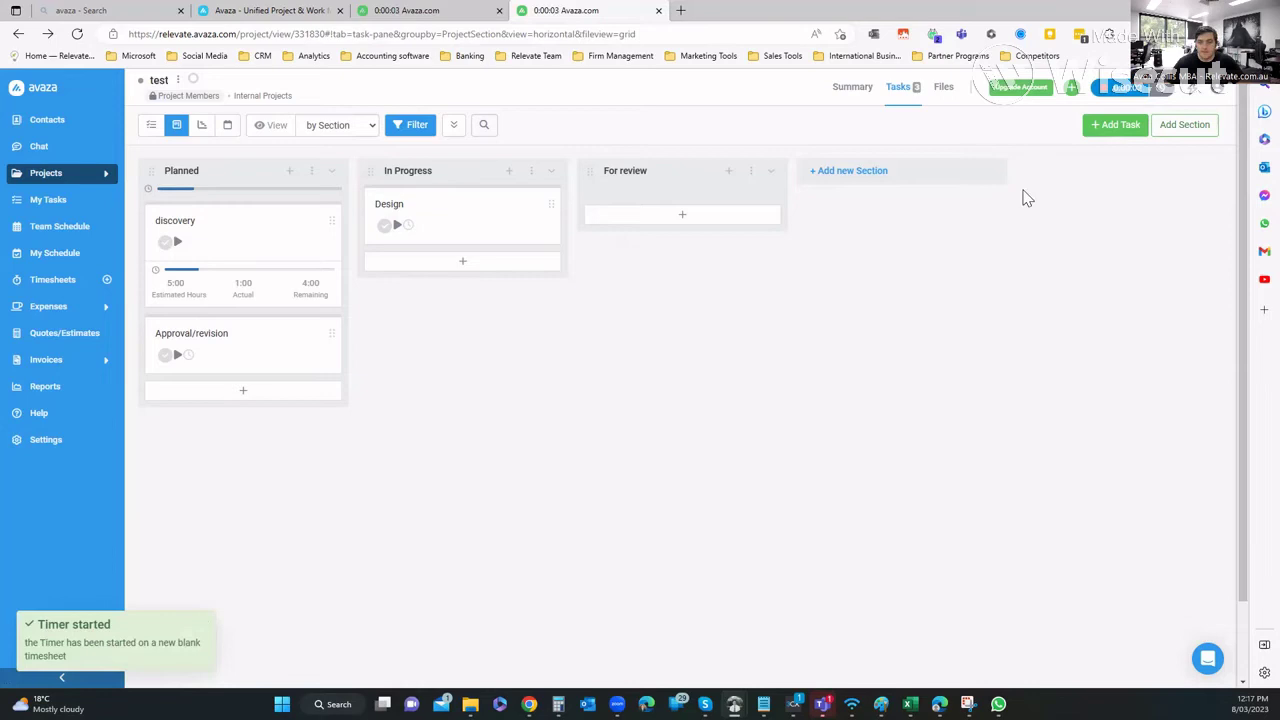
Stop the running timer, and open the day's timesheet list to look at the new timesheet entry form
click(1124, 91)
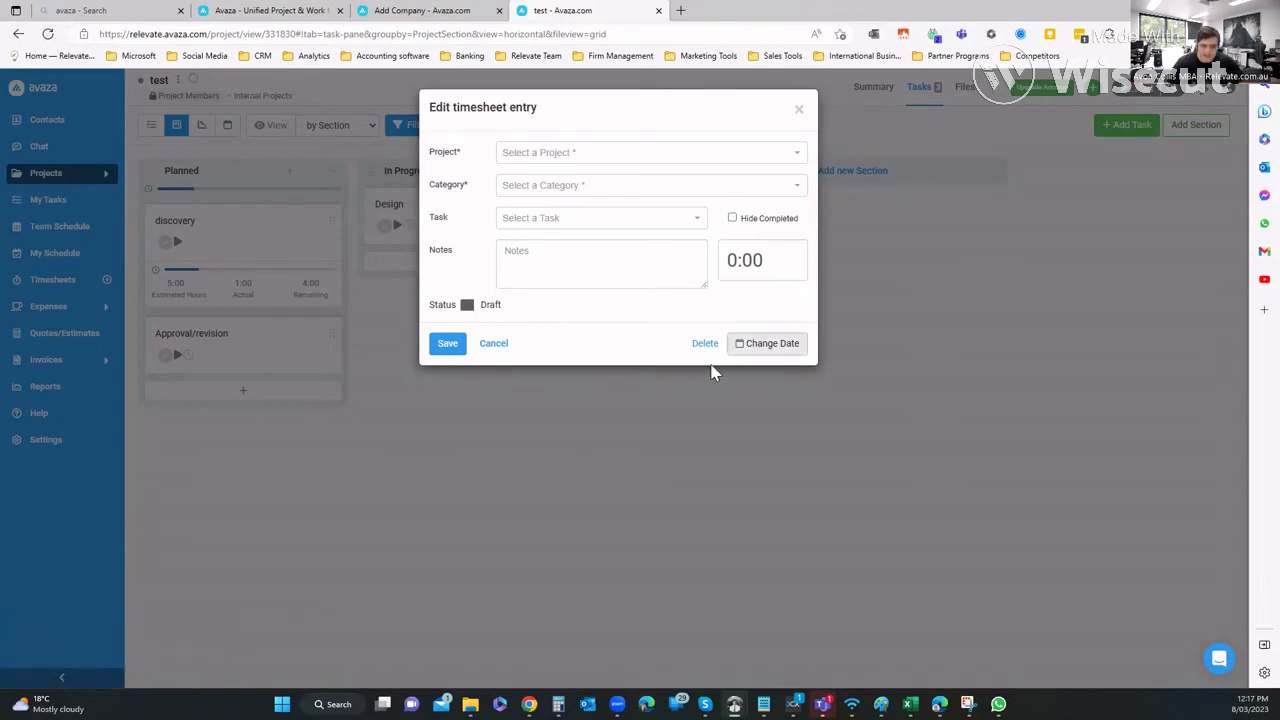
click(801, 110)
click(1160, 95)
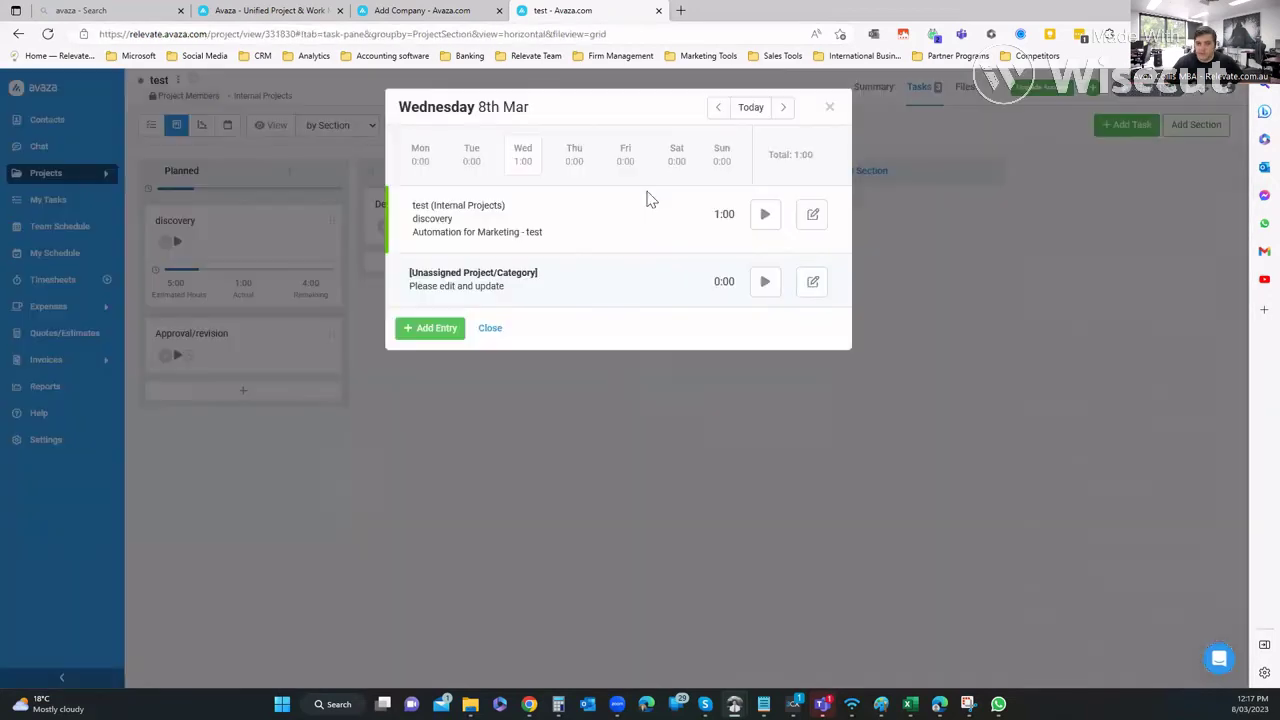
click(432, 329)
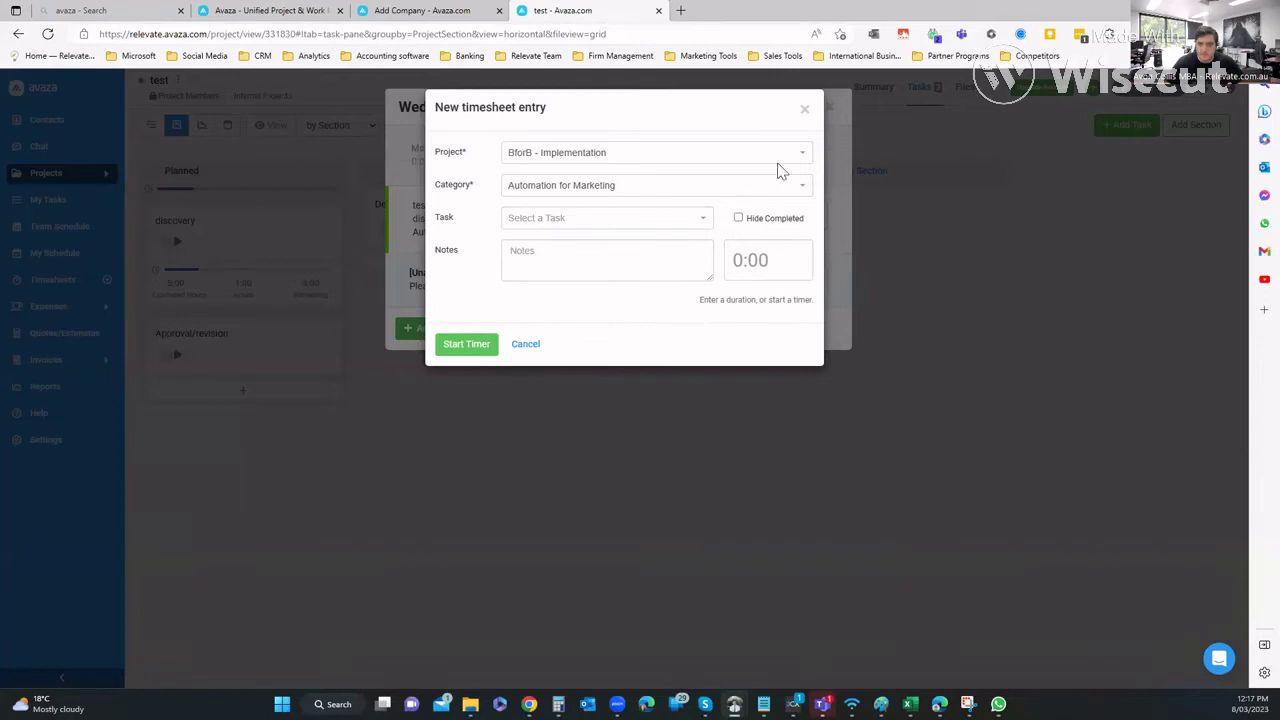
click(804, 108)
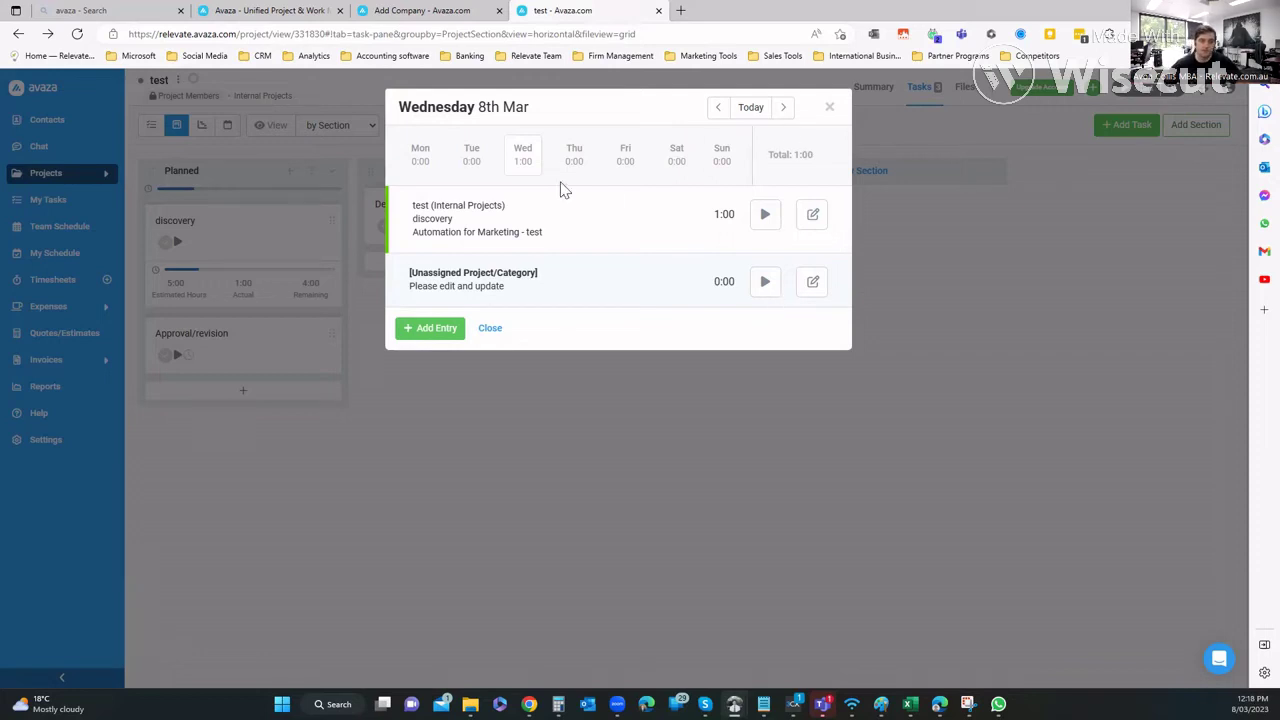
Edit Wednesday's unassigned timesheet entry, set its duration to .25 hours, and try to save it
click(523, 166)
click(813, 282)
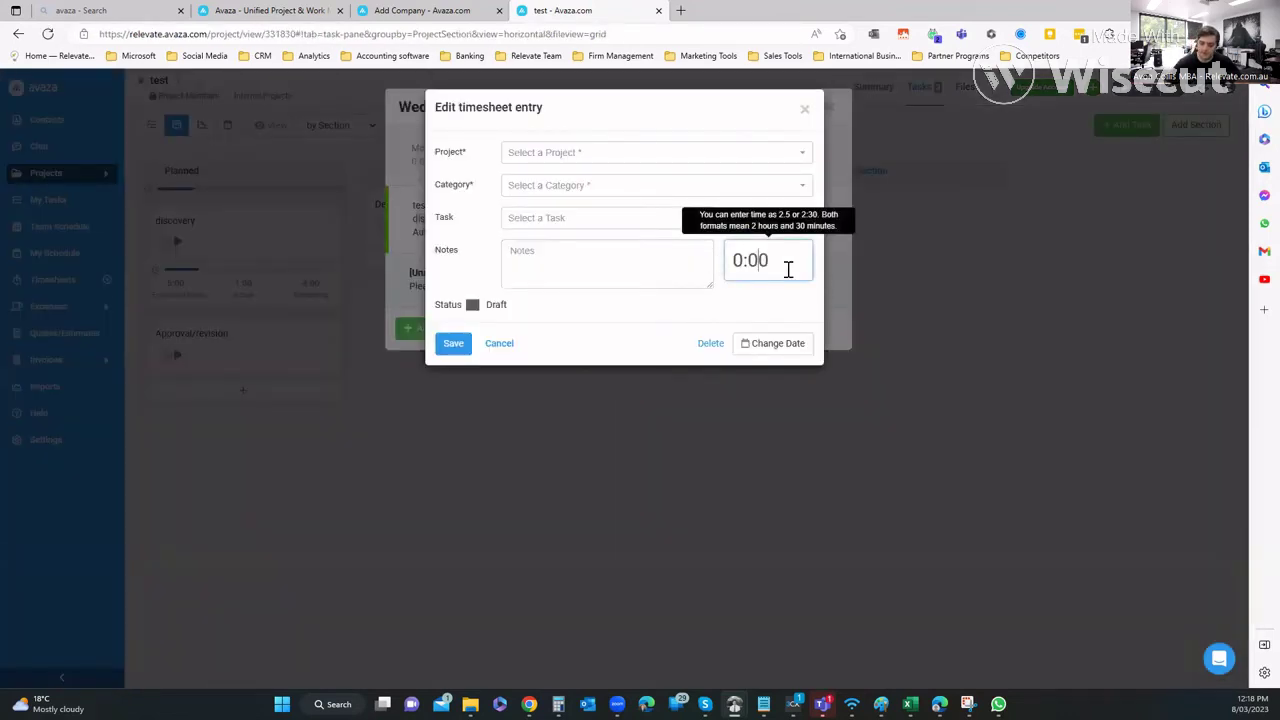
text(.25)
key(BackSpace)
key(BackSpace)
key(BackSpace)
key(BackSpace)
key(BackSpace)
text(.)
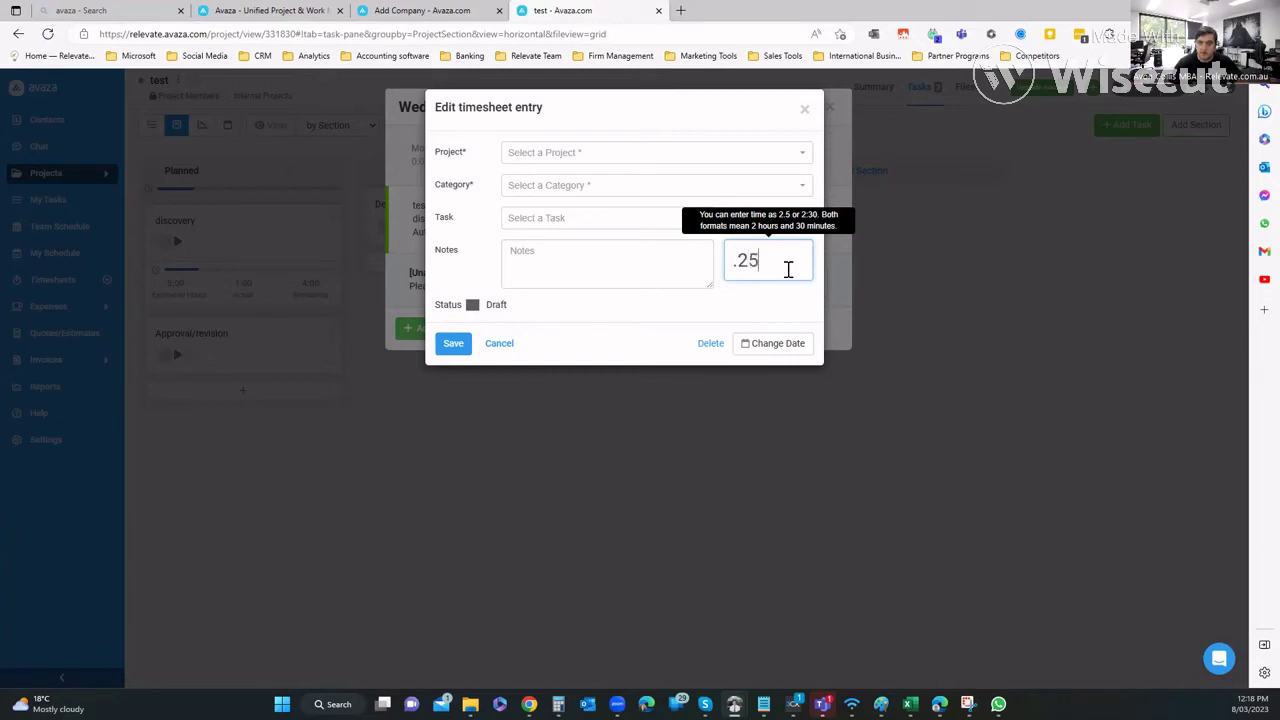
text(25)
key(Return)
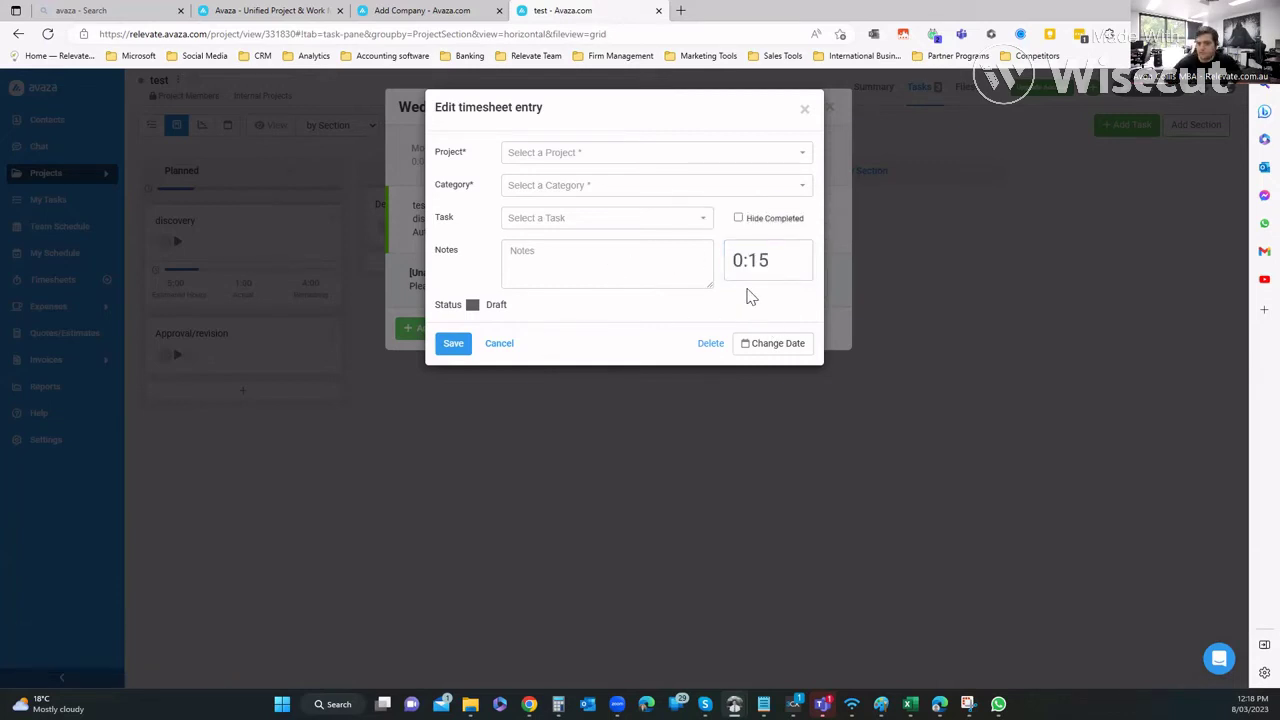
click(453, 344)
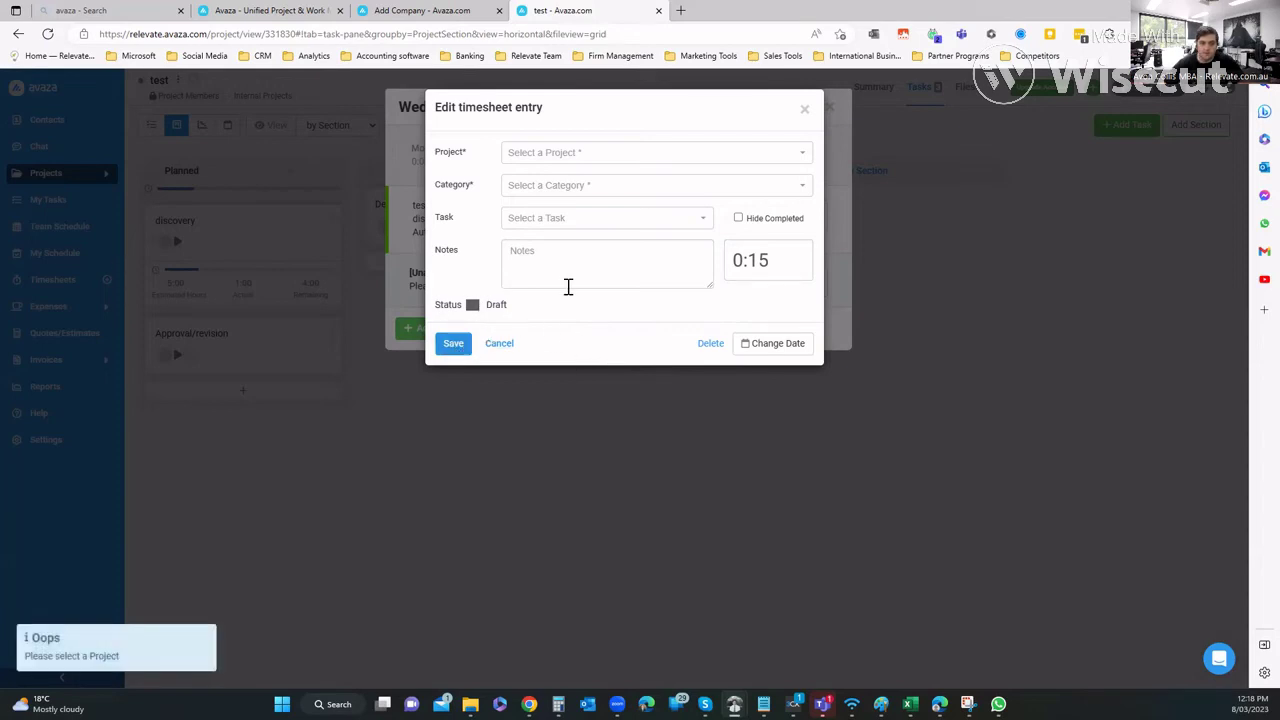
Assign the timesheet entry to project test, category Consulting and task discovery, add the note "ser", and save it
click(592, 152)
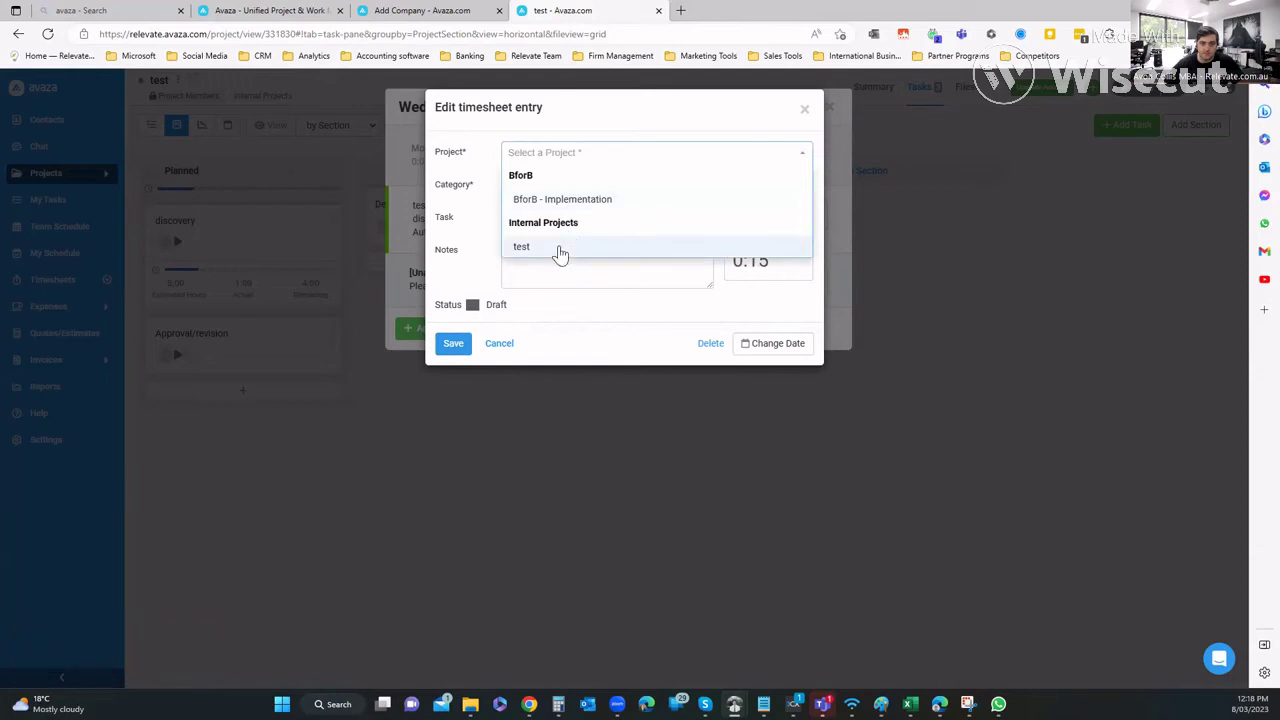
click(560, 247)
click(570, 190)
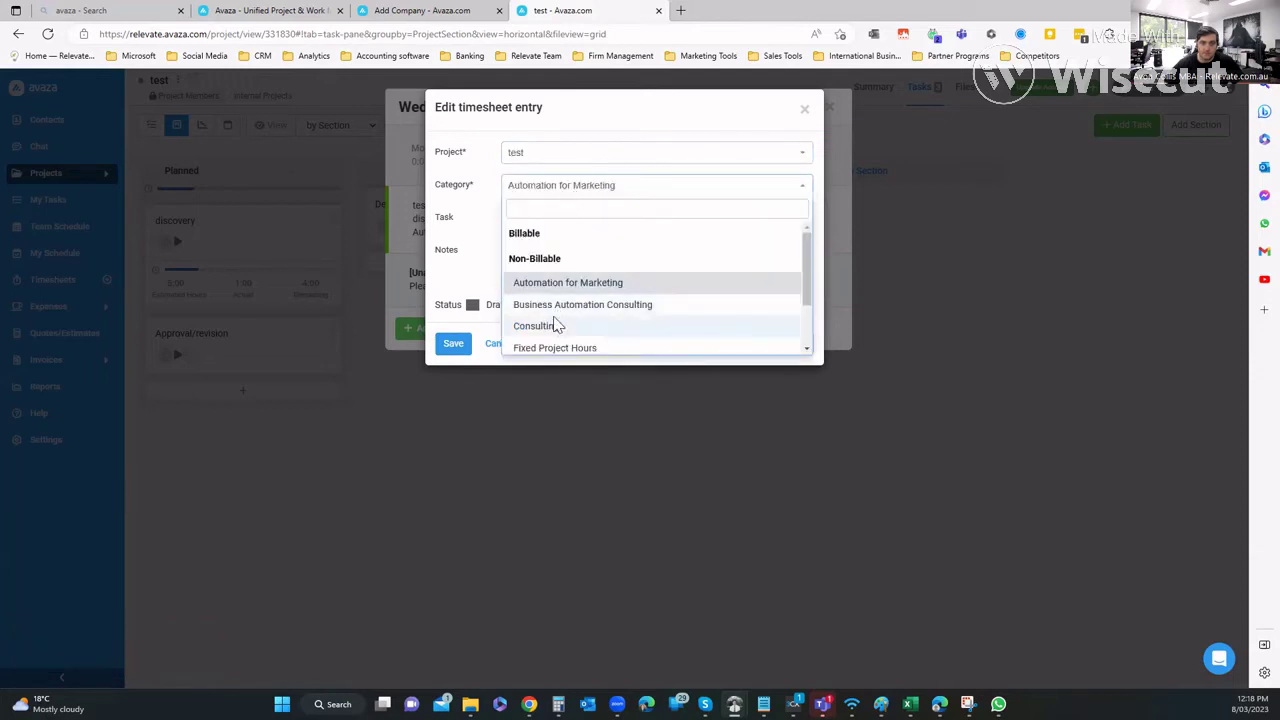
click(555, 326)
click(571, 220)
click(560, 260)
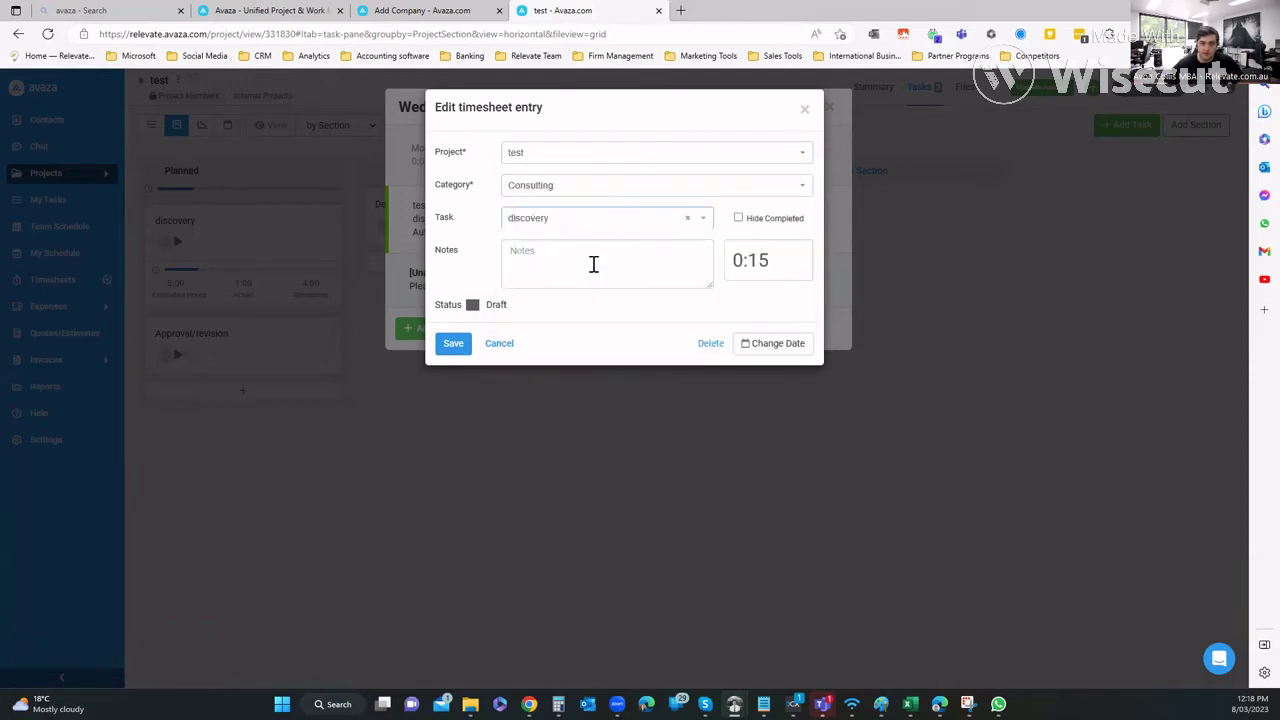
click(580, 265)
text(ser)
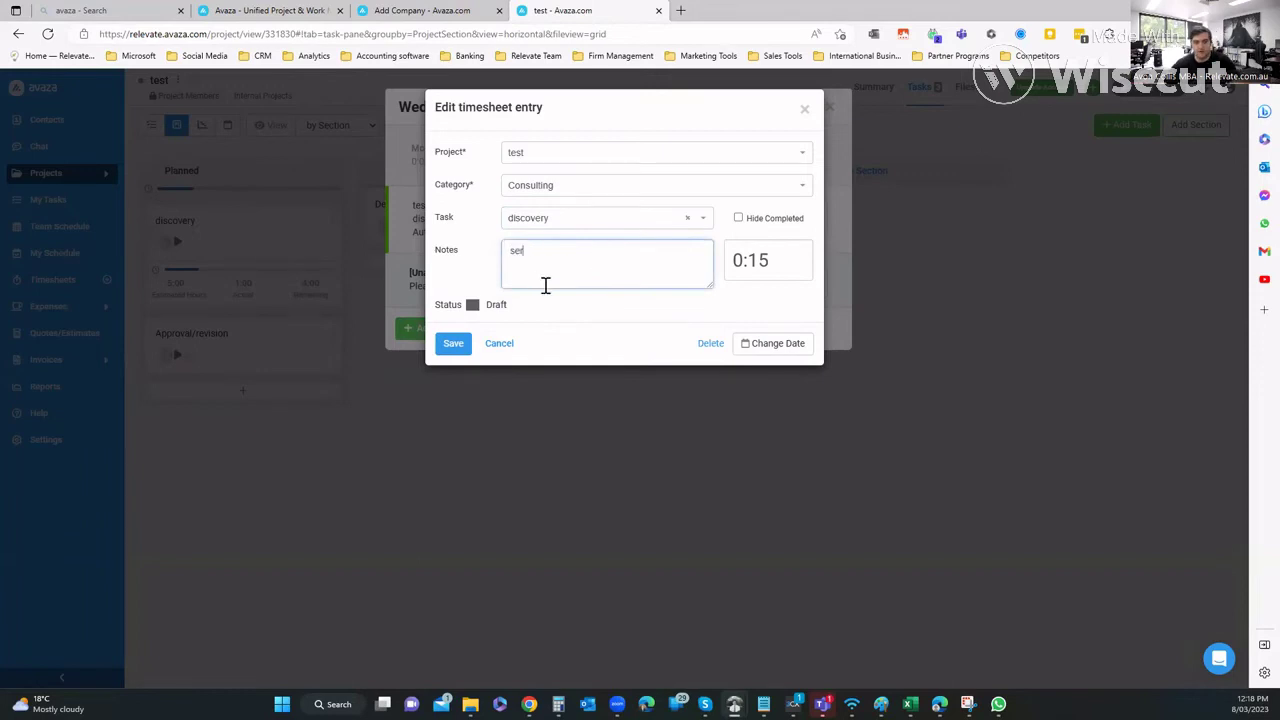
click(453, 343)
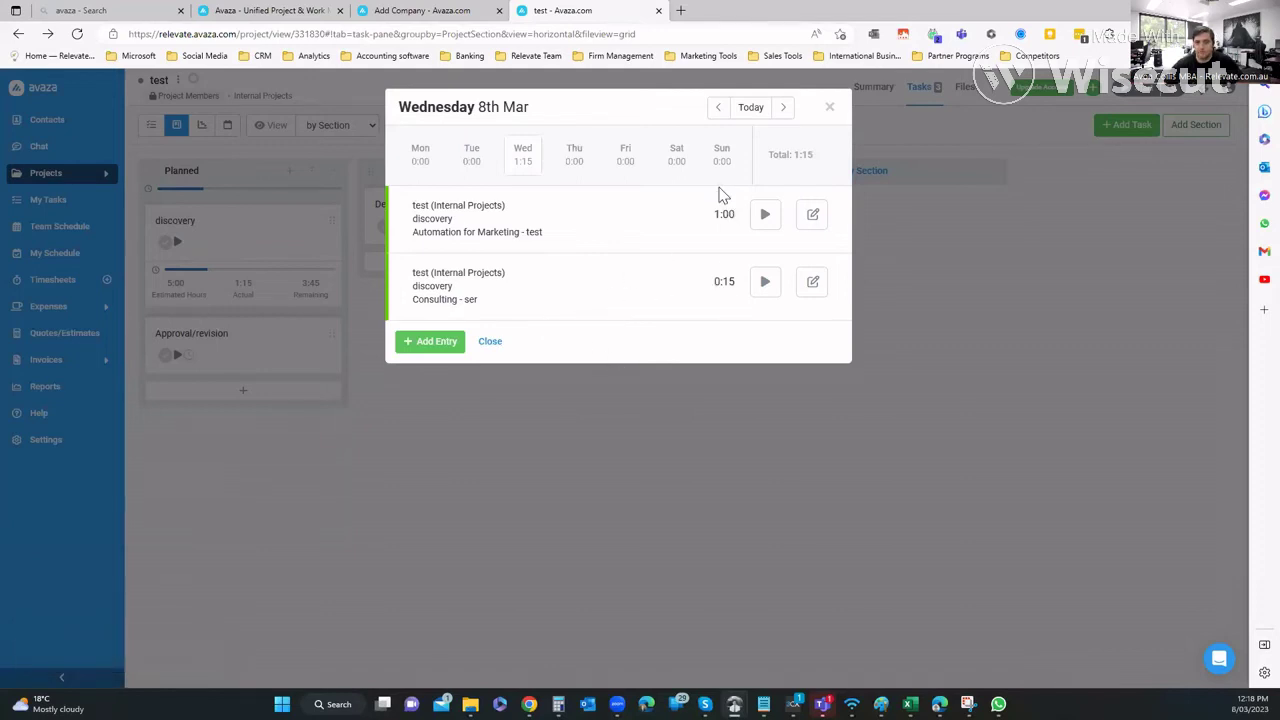
Look through the timesheets of the days around Wednesday 8th Mar, and close the timesheet list
click(784, 109)
click(720, 108)
click(720, 108)
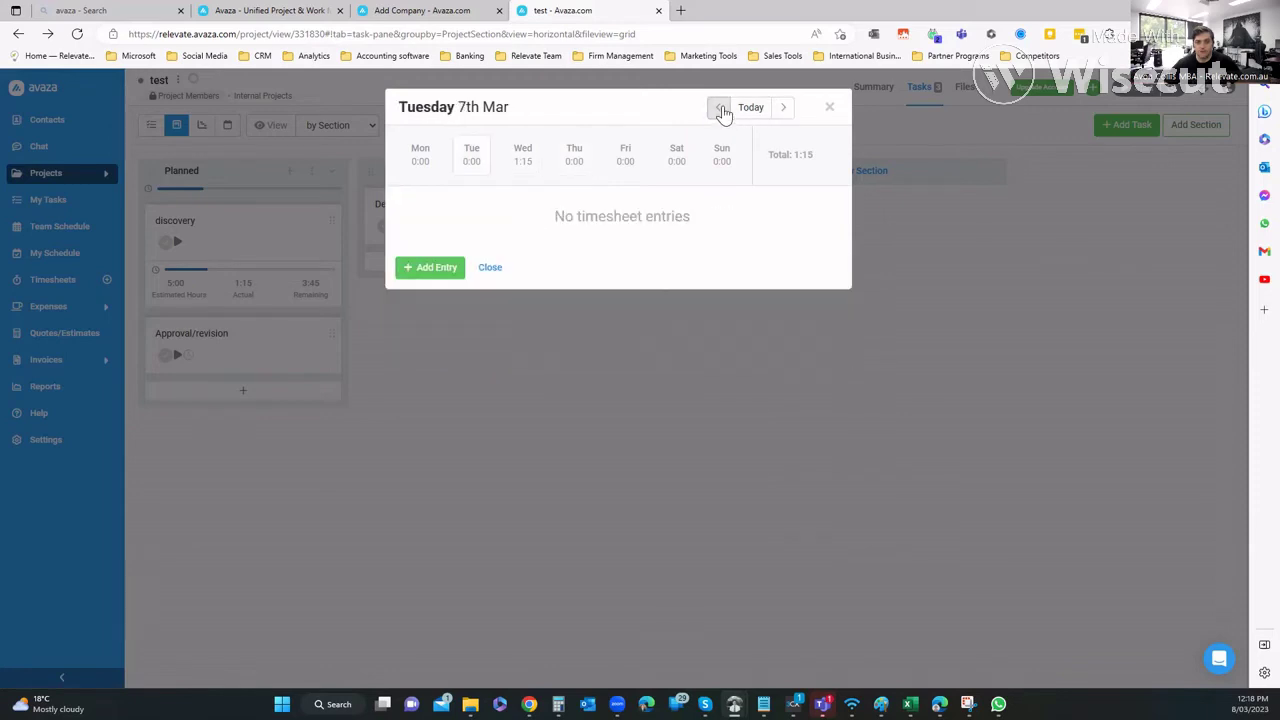
click(782, 108)
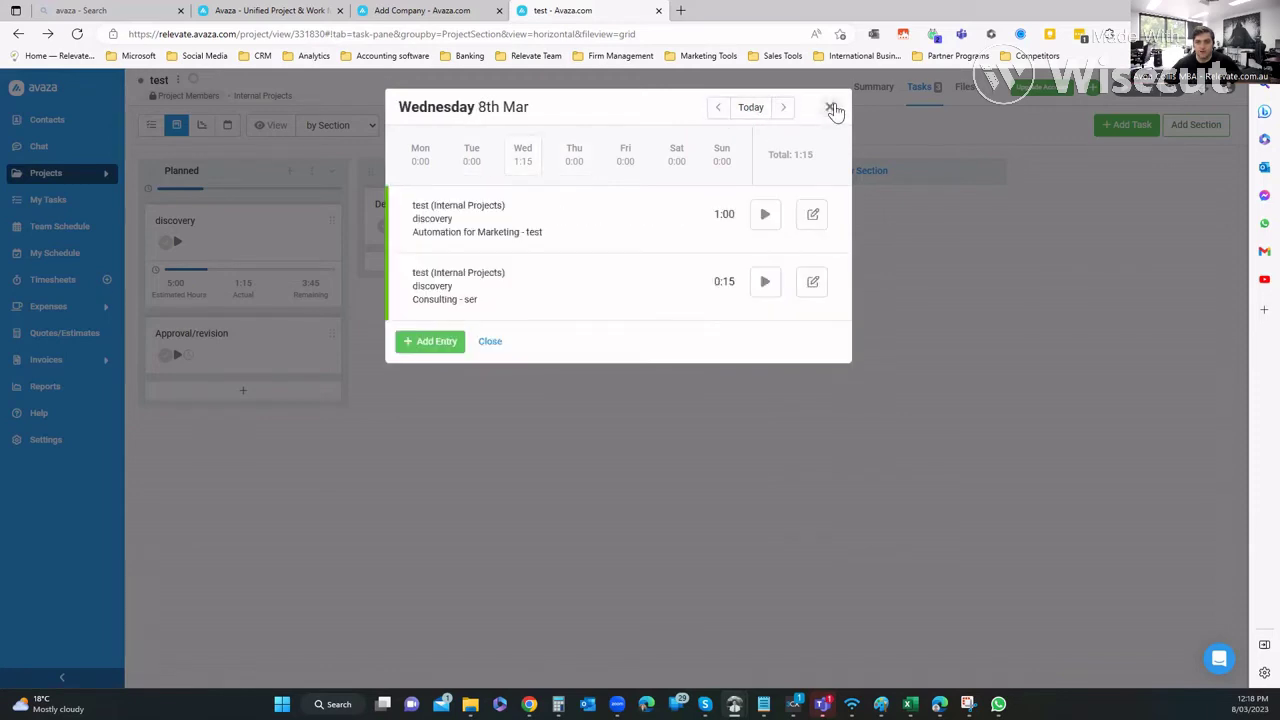
click(831, 108)
View the test project's tasks as a Gantt chart, and look at the task creation form without creating a task
click(201, 126)
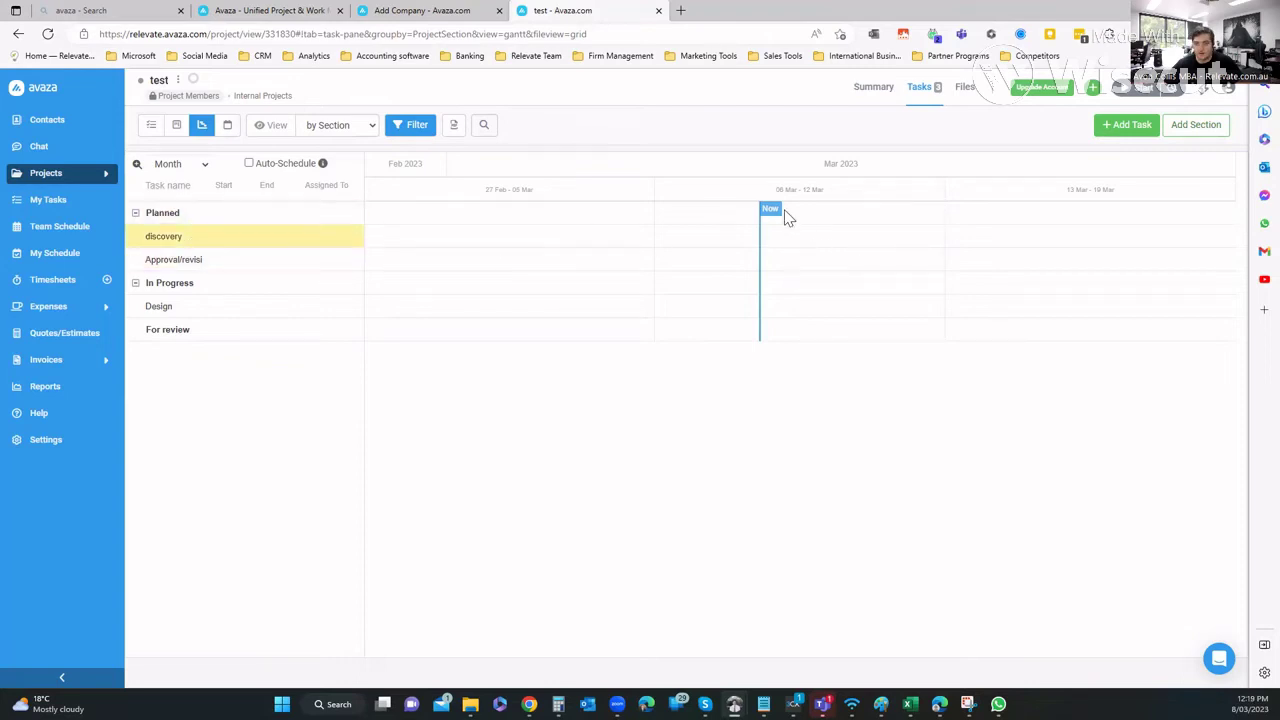
click(1132, 125)
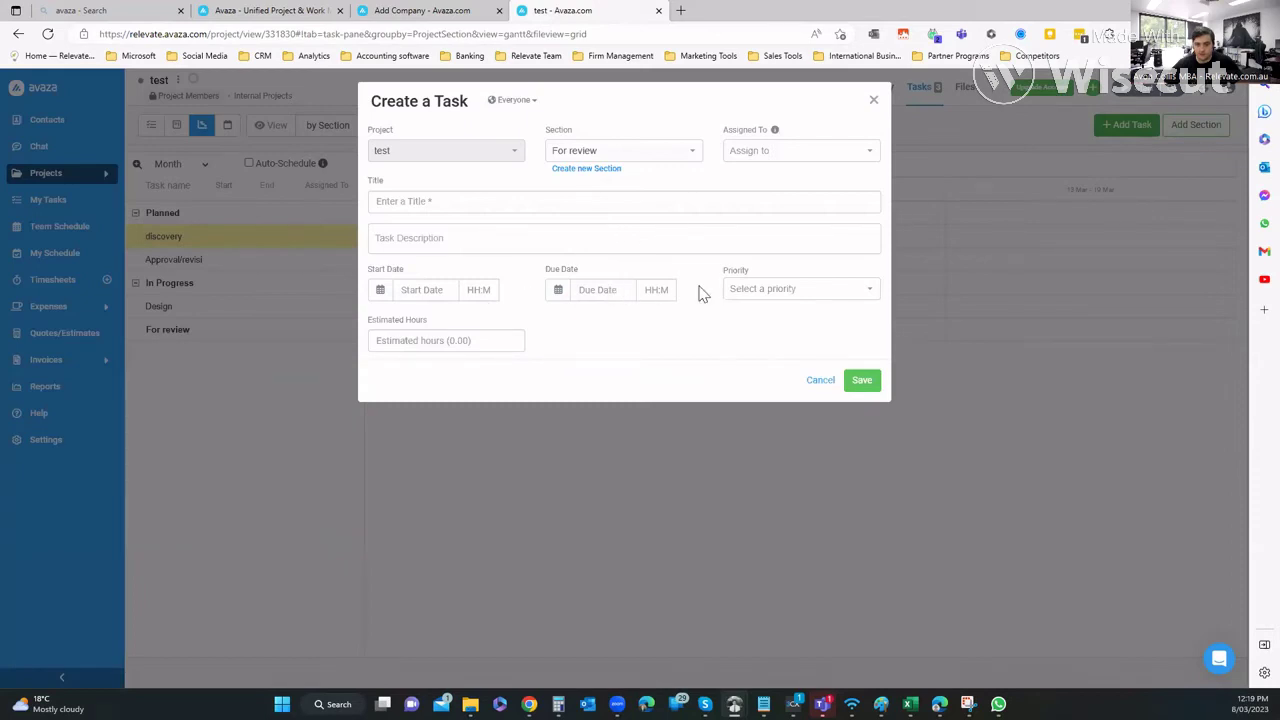
click(874, 100)
Give the discovery task a start date of 08 Mar 2023 and a due date of 15 Mar 2023, and close it
click(160, 242)
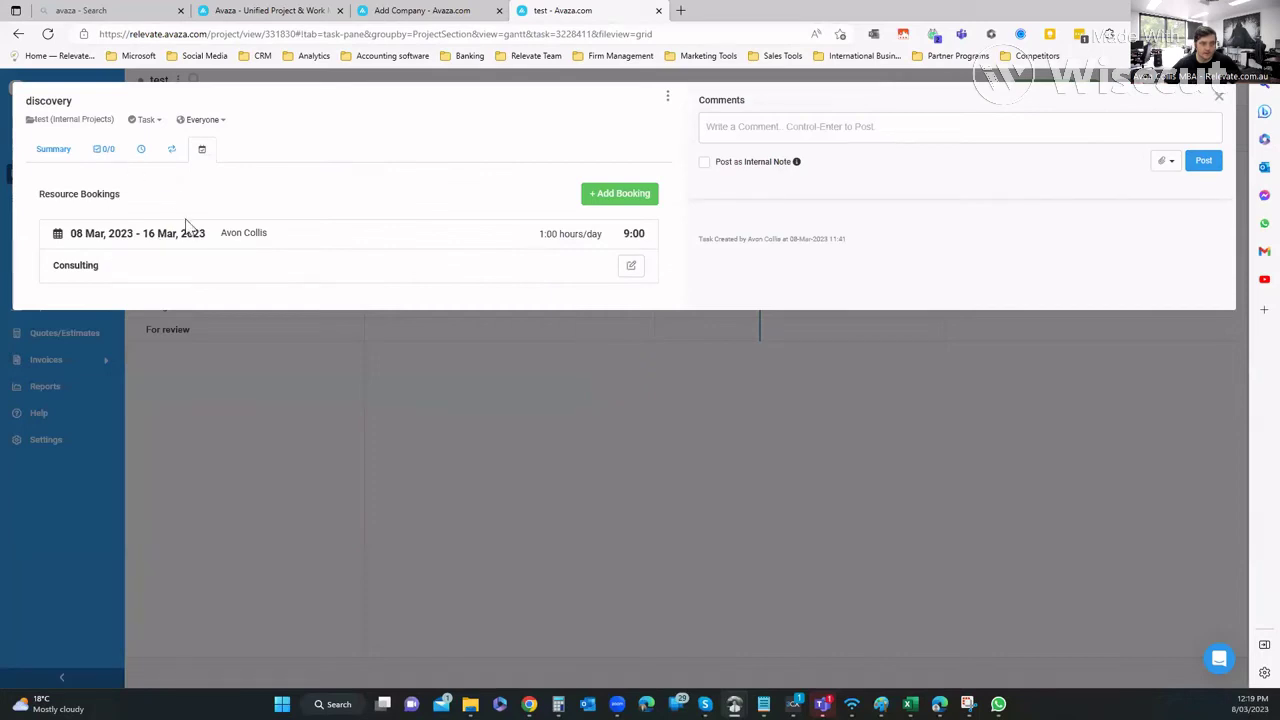
click(55, 152)
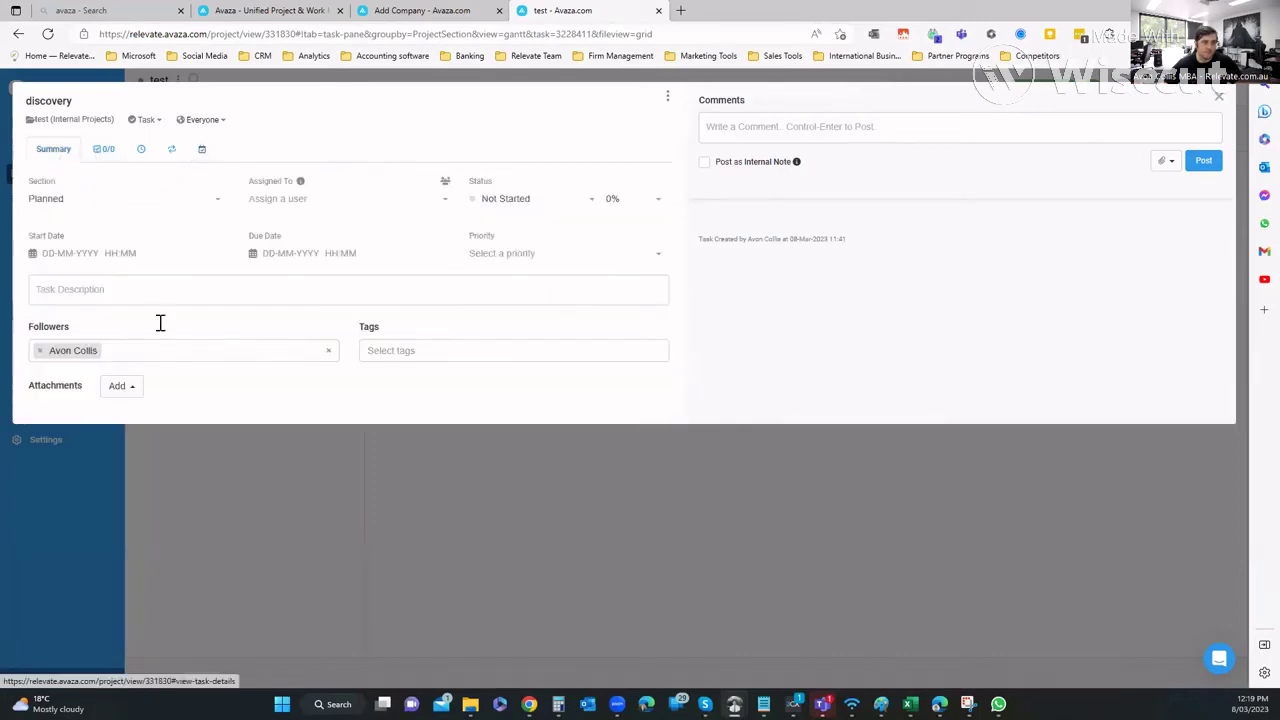
click(80, 257)
click(560, 413)
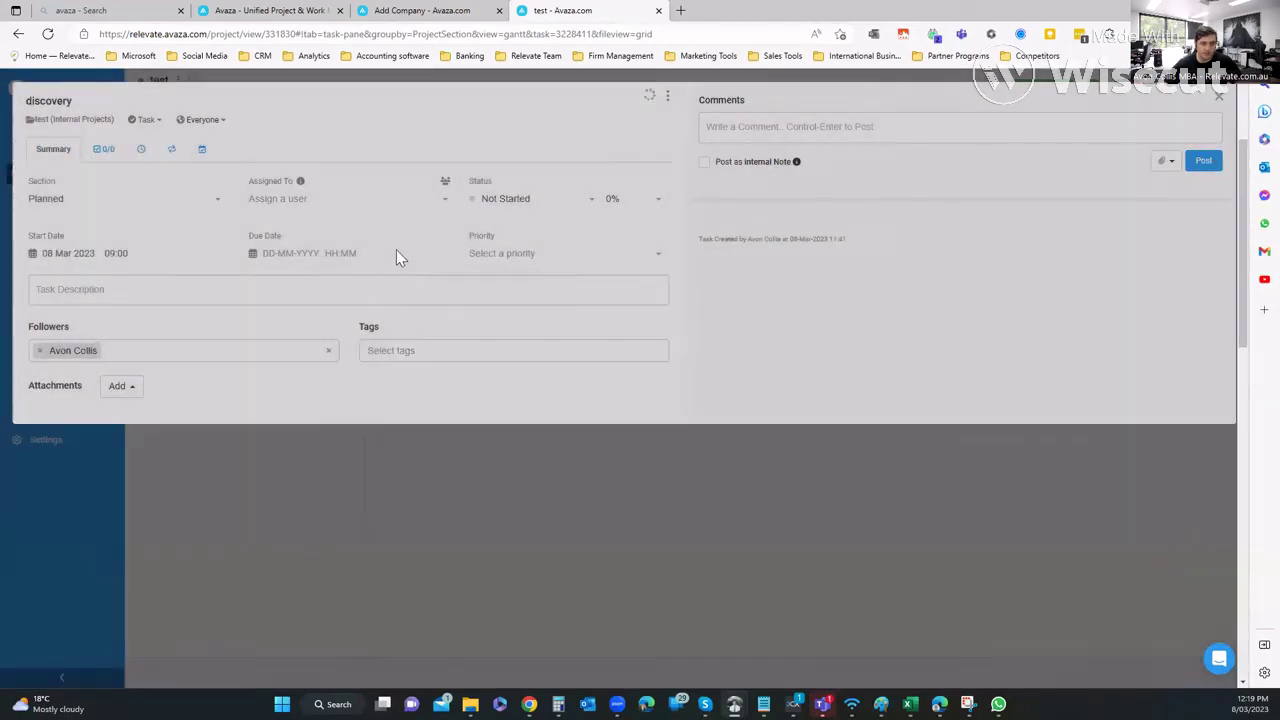
click(326, 259)
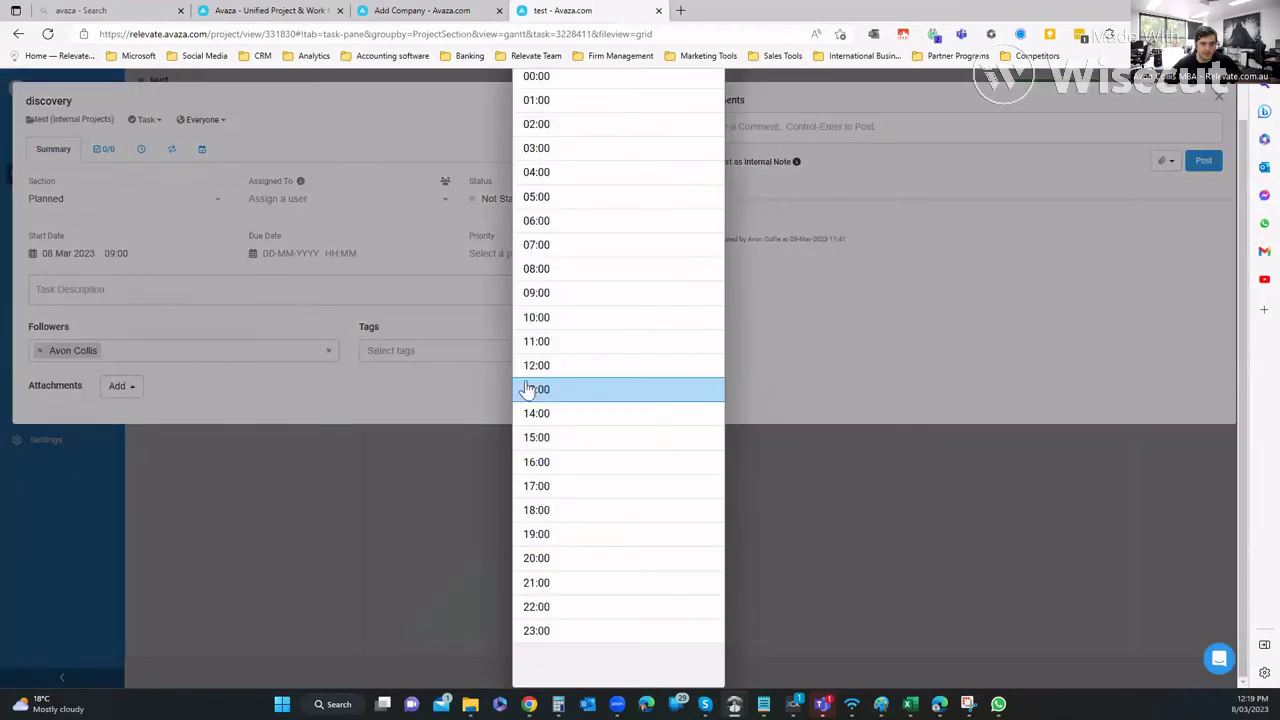
click(536, 462)
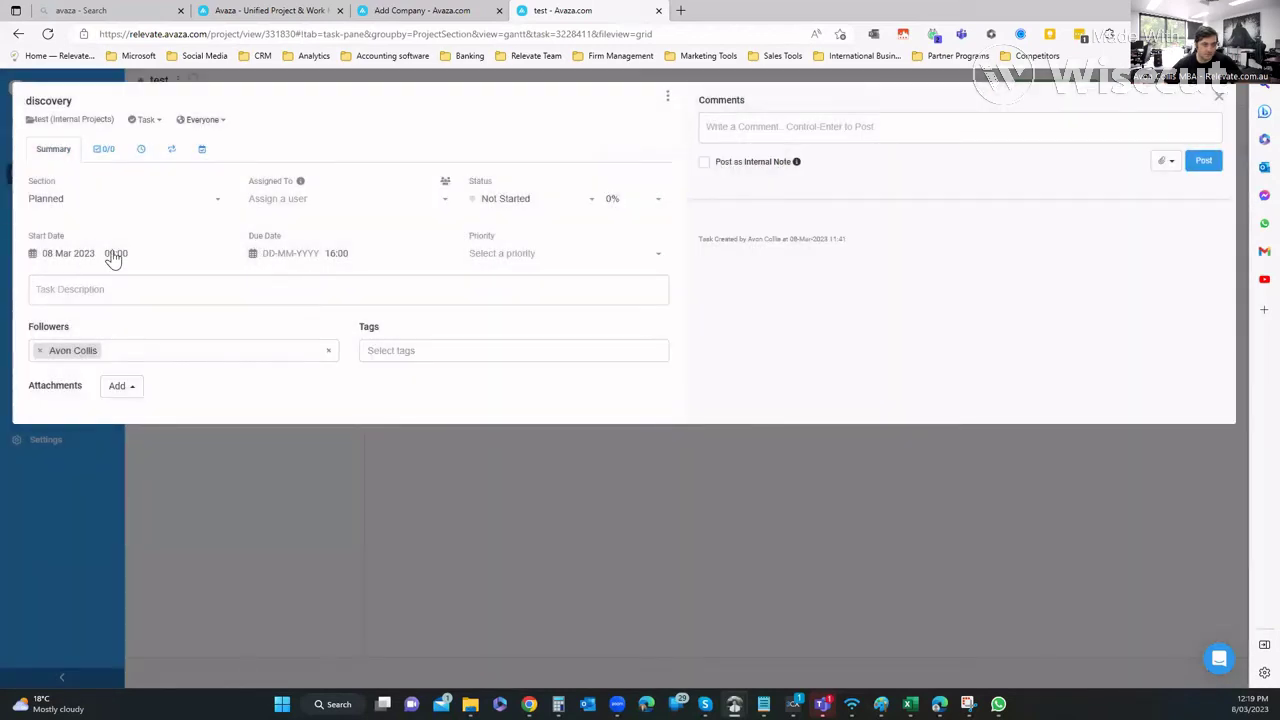
click(275, 257)
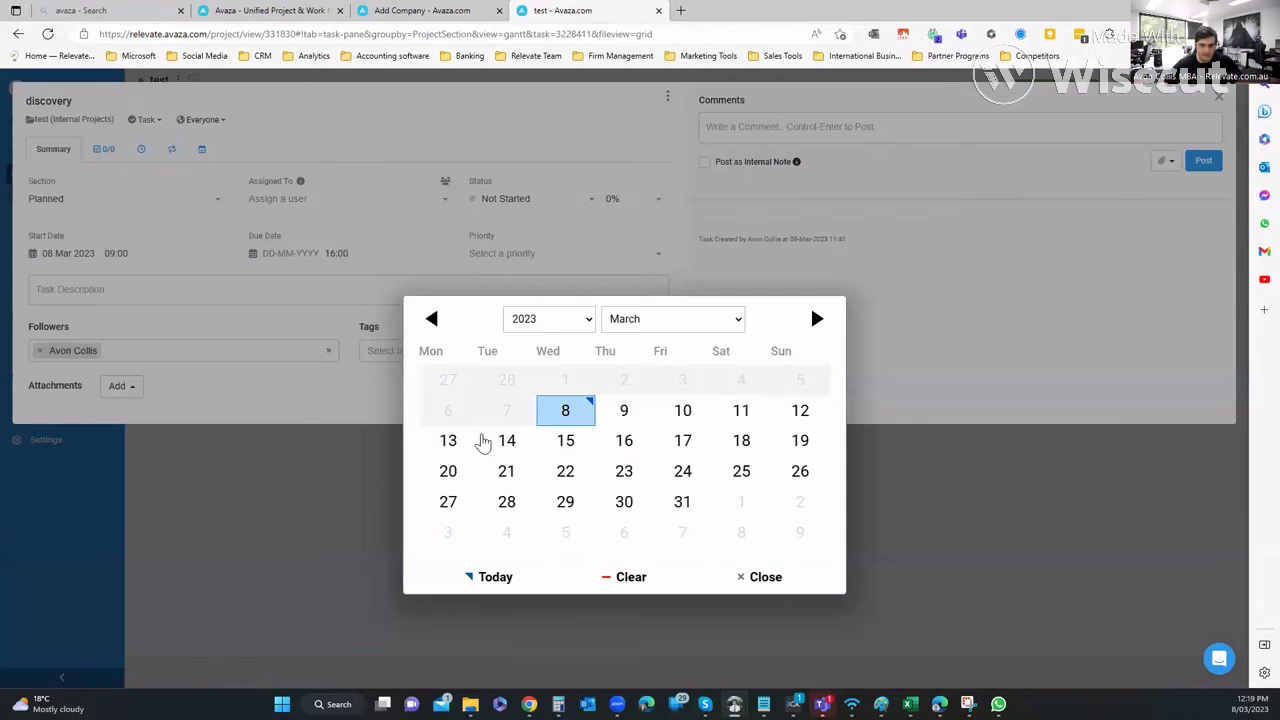
click(565, 442)
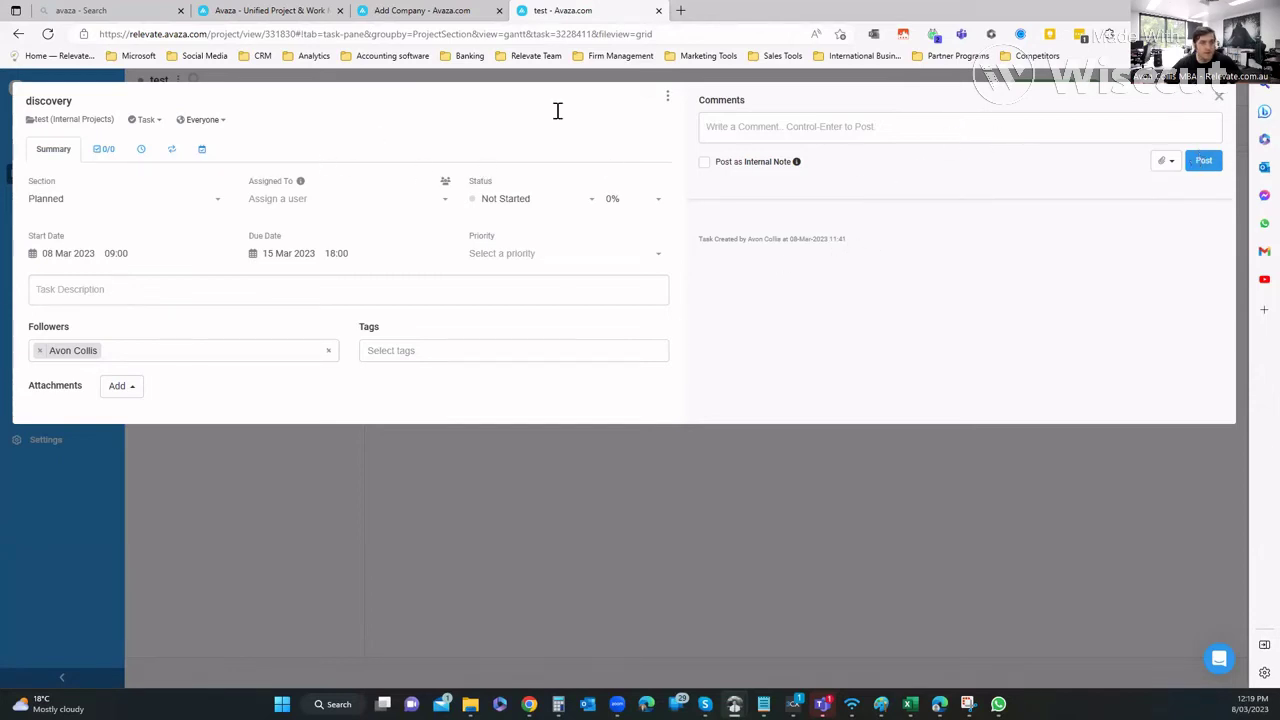
click(1217, 97)
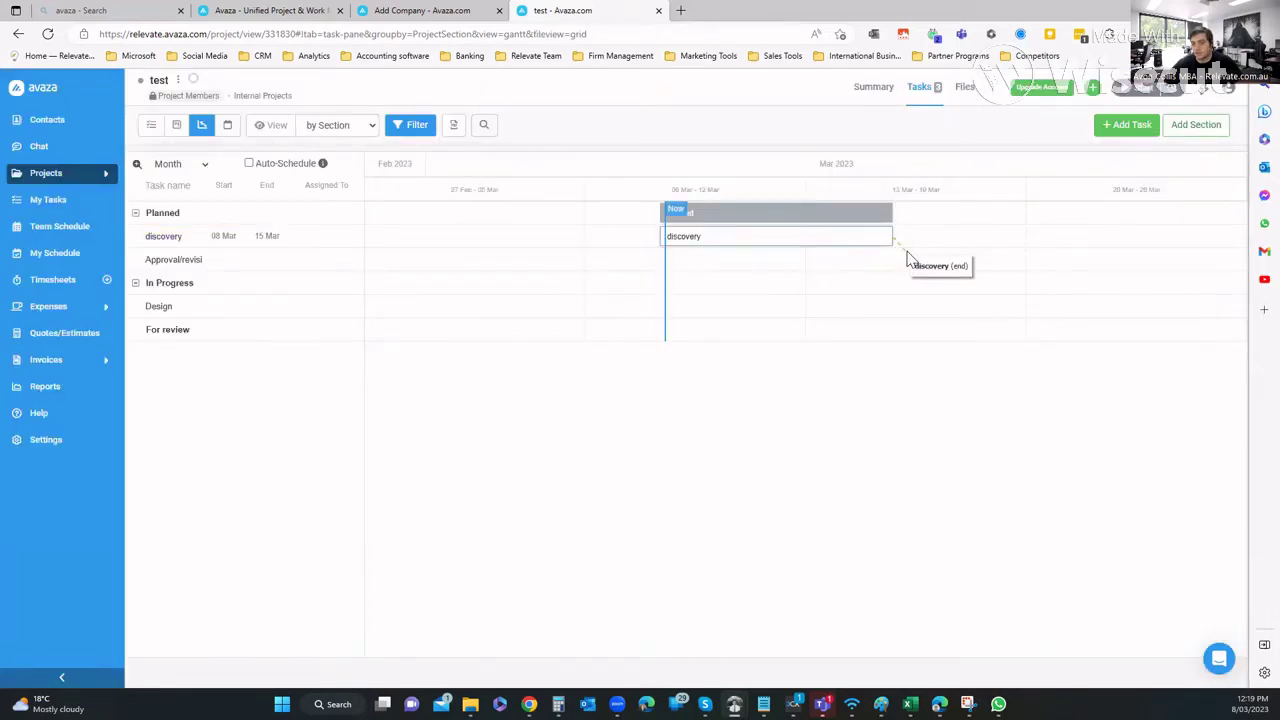
Schedule the Approval/revision task from 16 Mar to 23 Mar 2023, and link it on the Gantt chart as dependent on the end of discovery
click(181, 263)
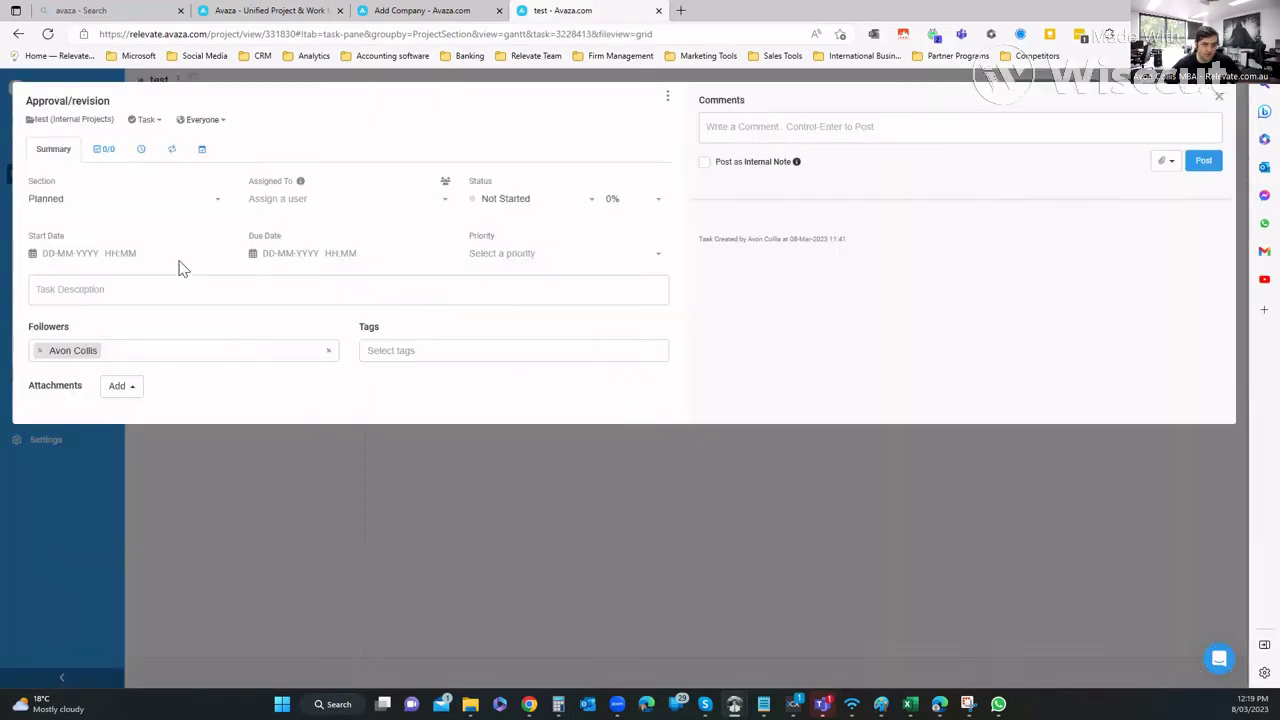
click(88, 256)
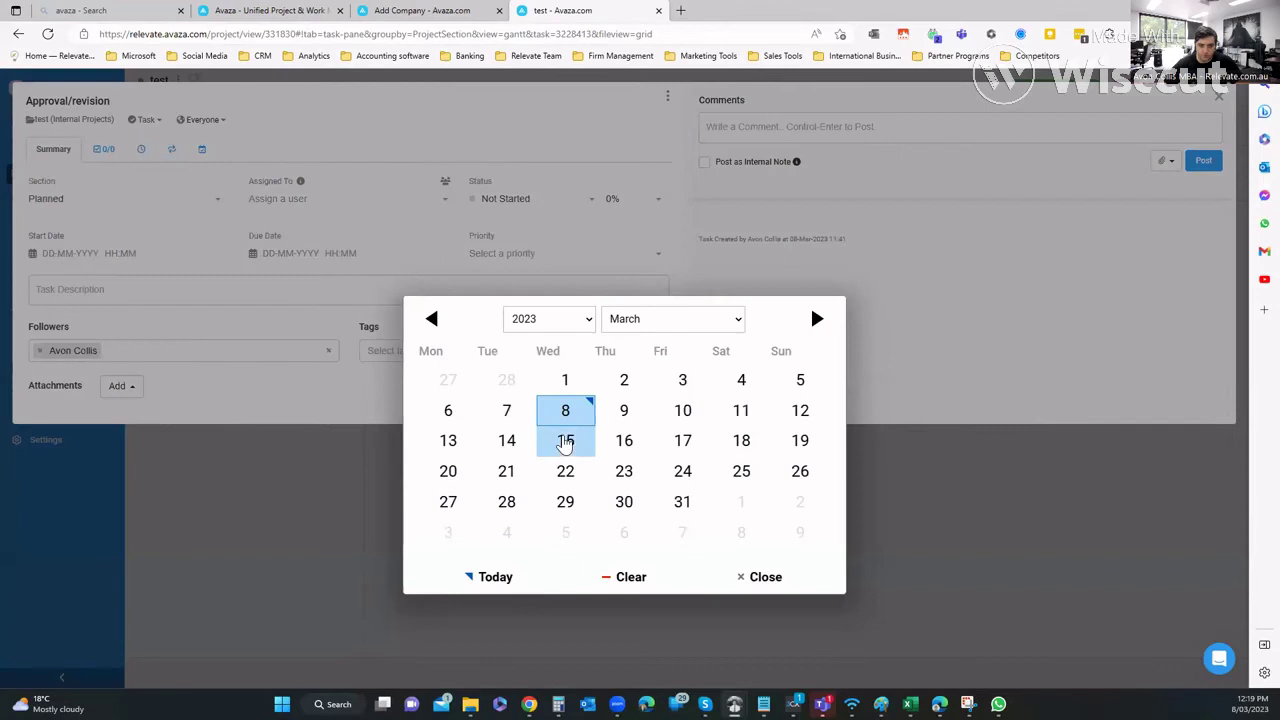
click(621, 438)
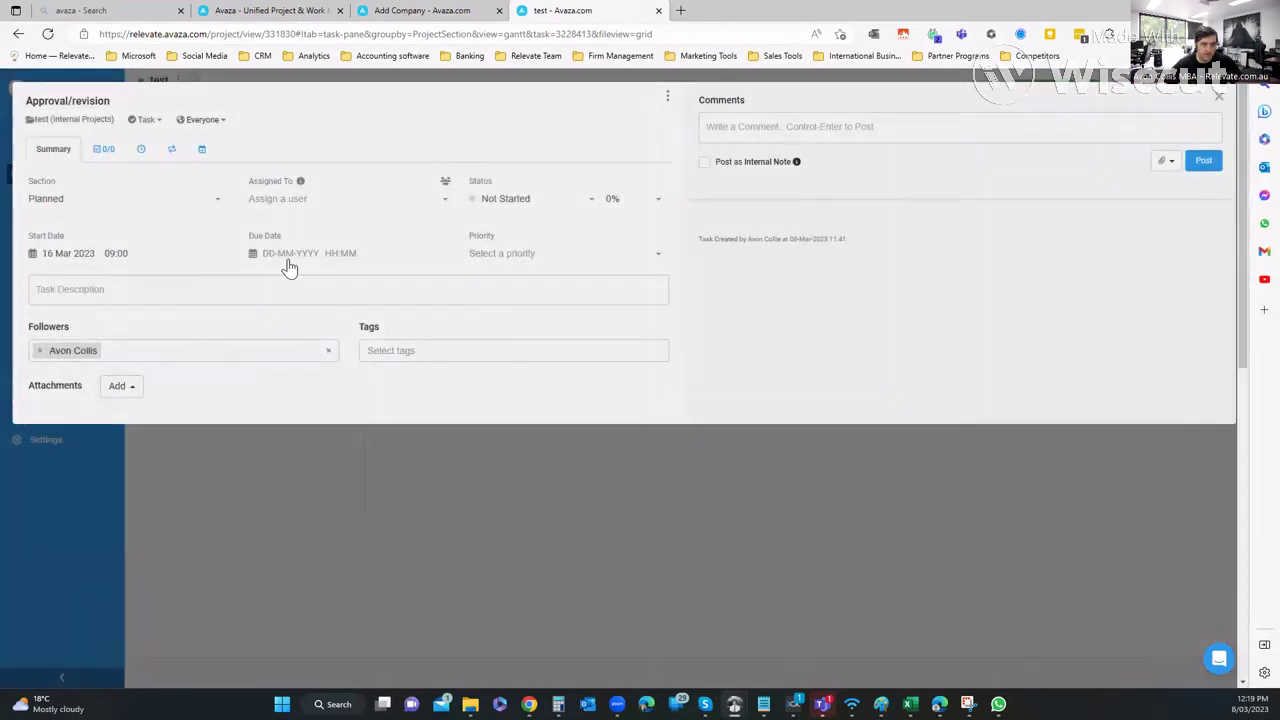
click(288, 258)
click(626, 484)
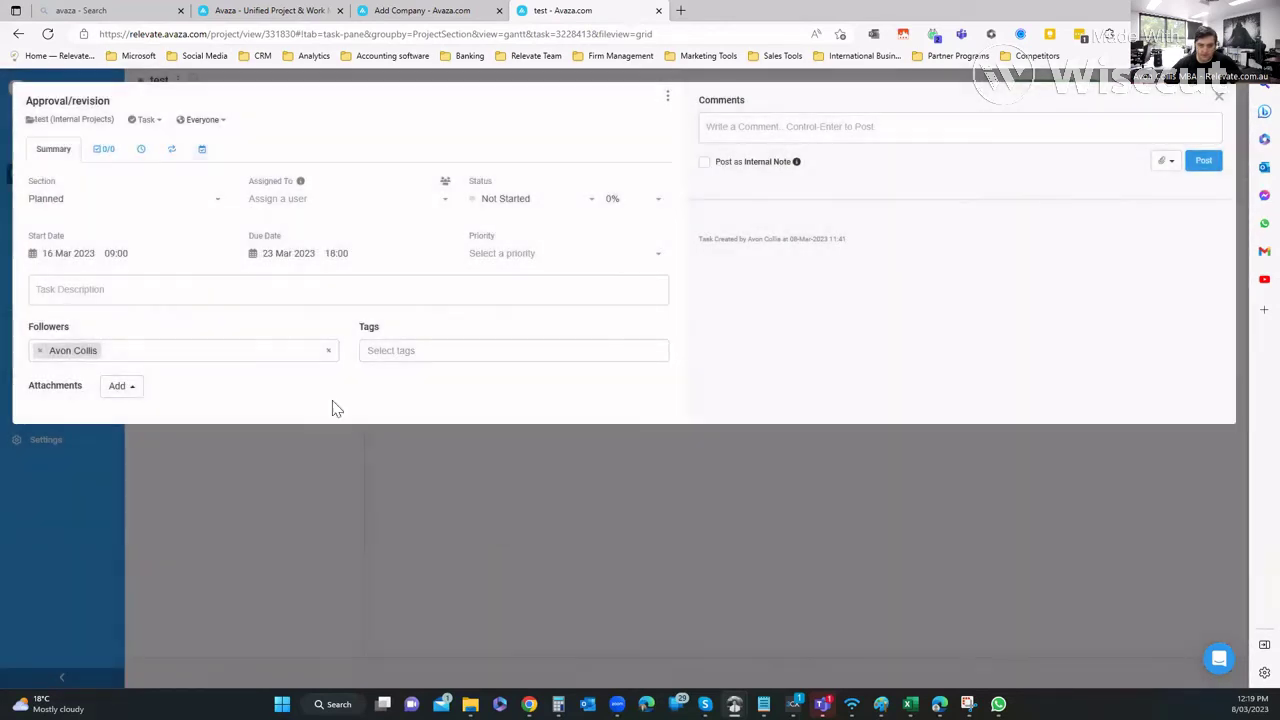
click(915, 515)
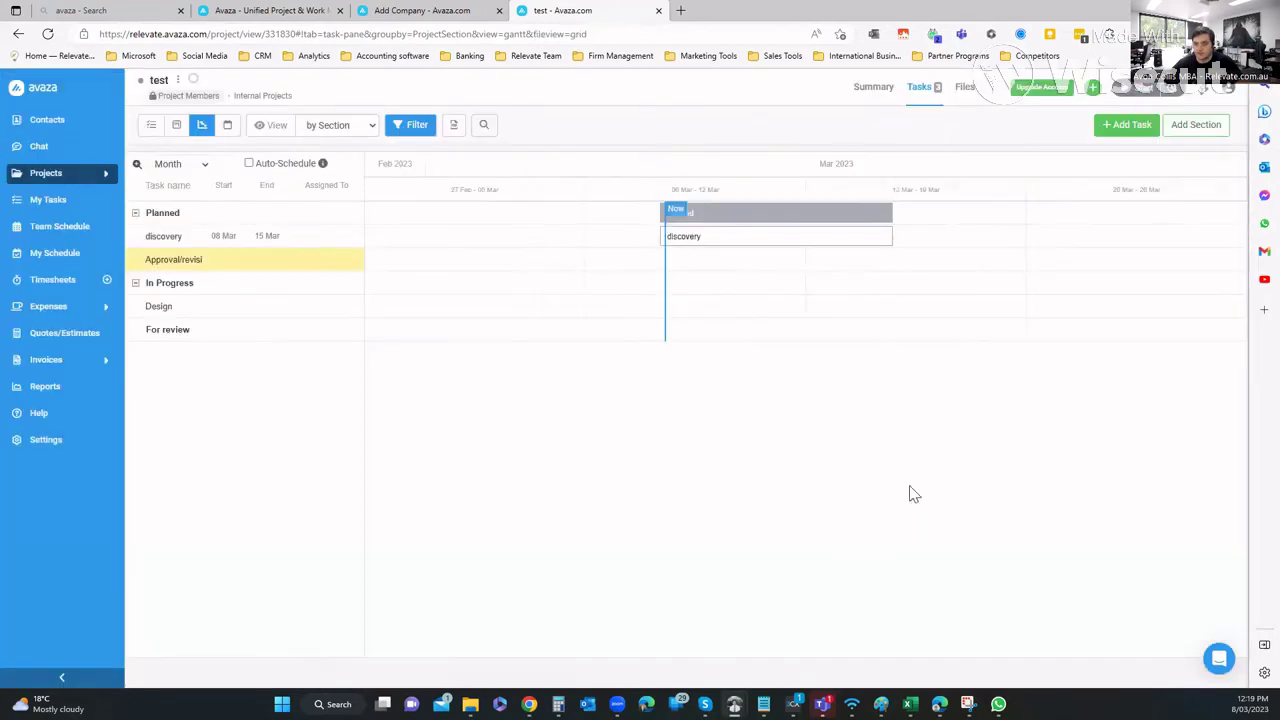
drag(788, 228, 806, 262)
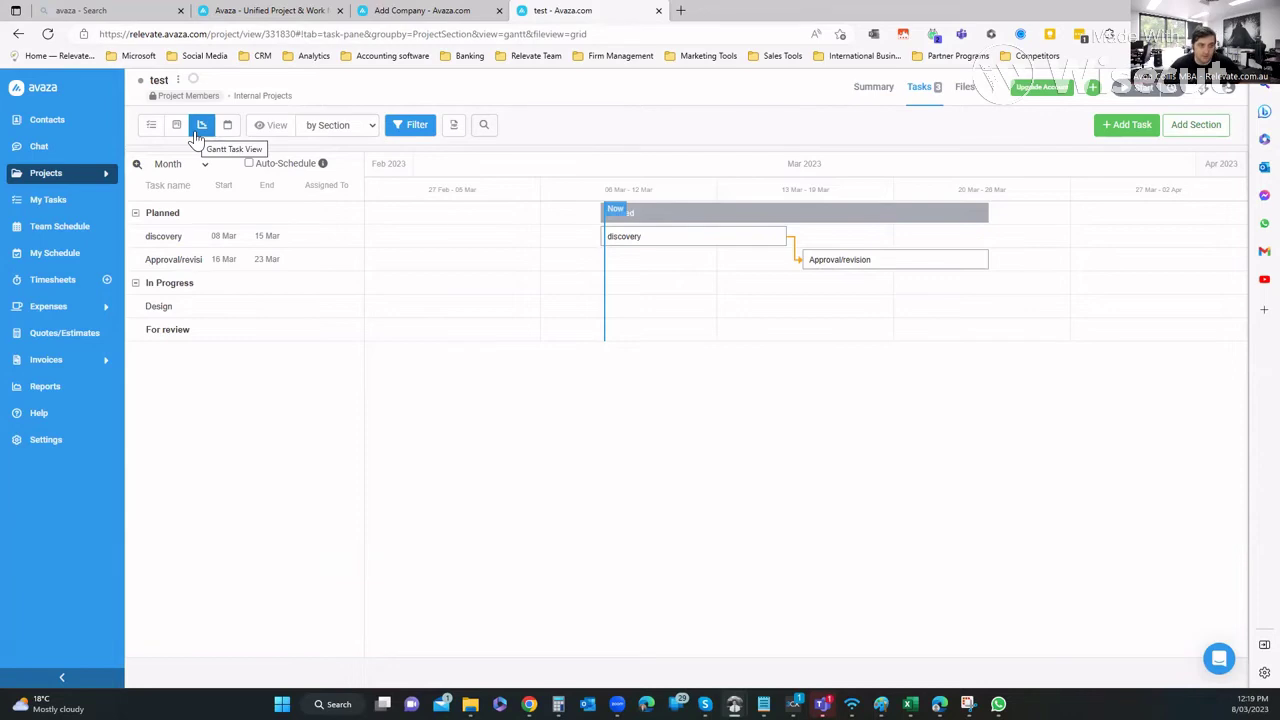
Look through the discovery task's subtasks, timesheets, recurring settings and summary, and close the task
click(695, 245)
double_click(695, 245)
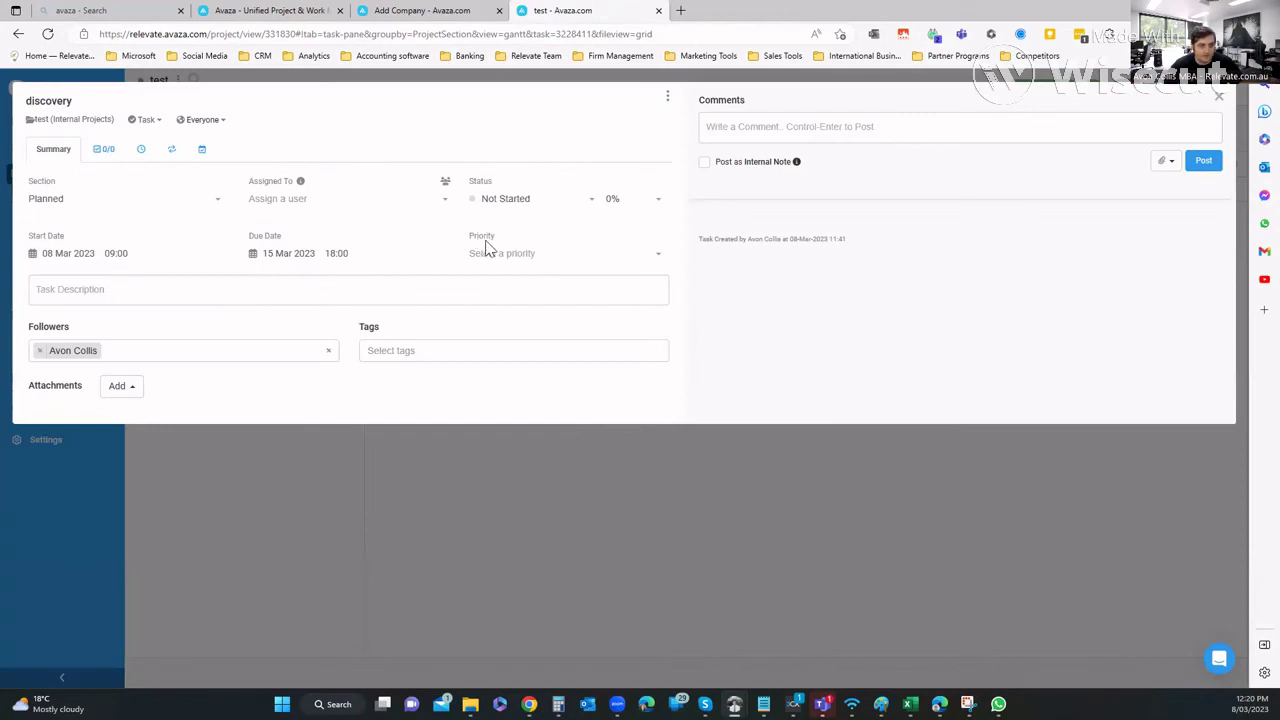
click(97, 150)
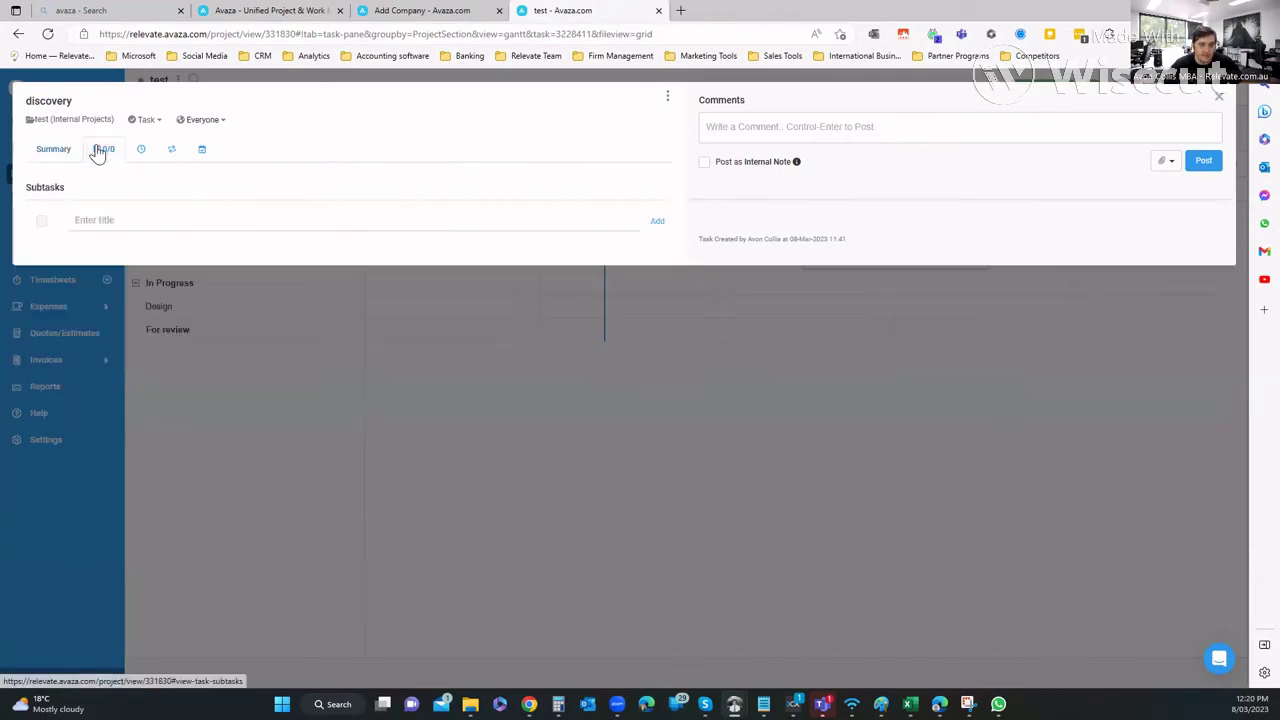
click(141, 149)
click(171, 149)
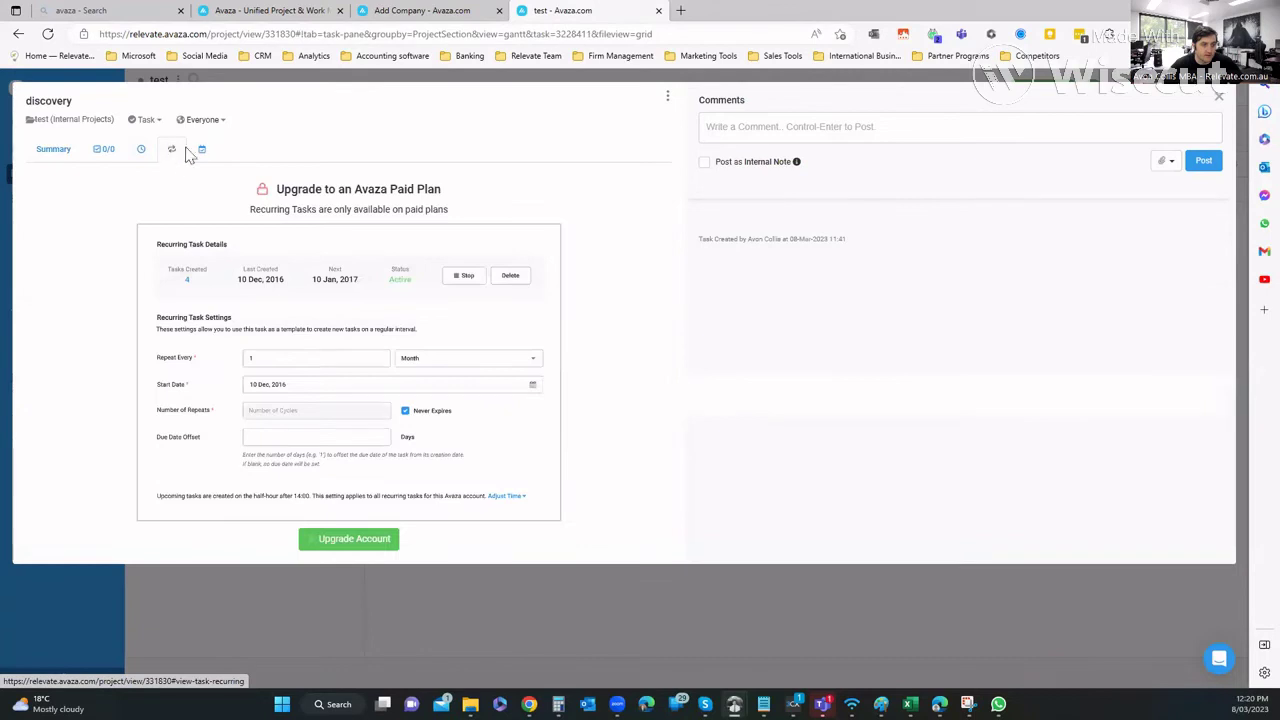
click(58, 151)
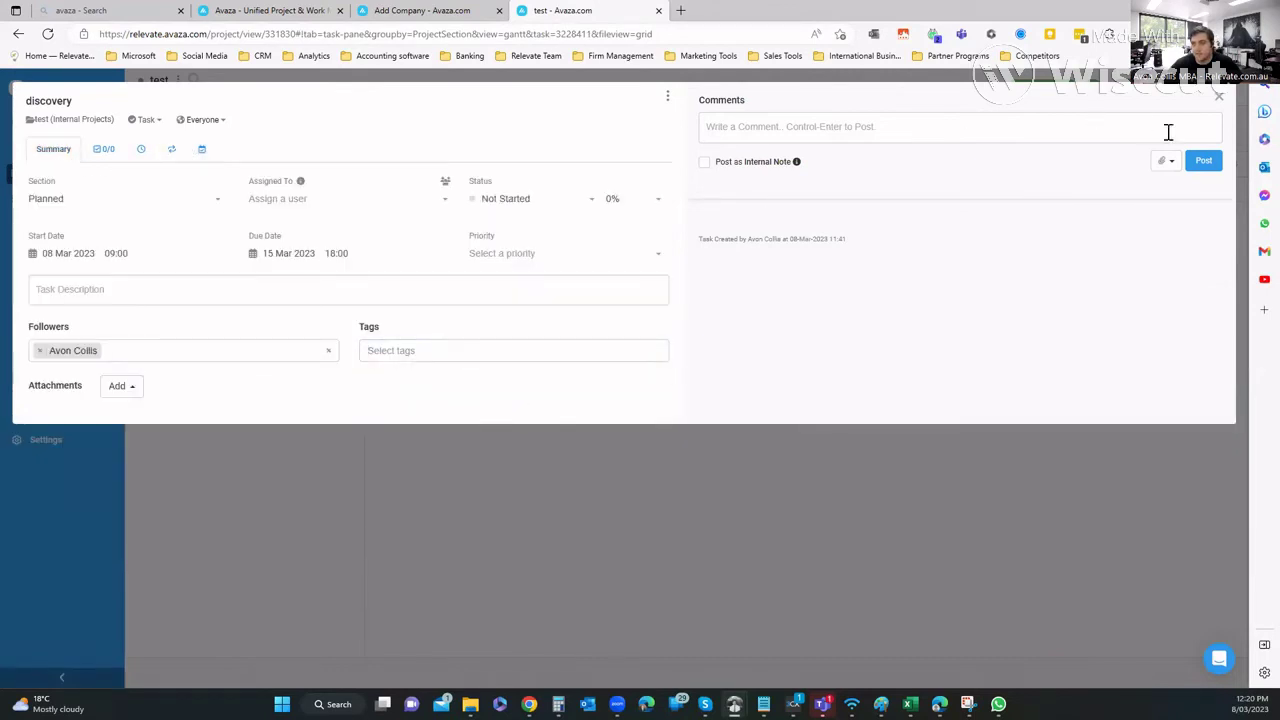
click(1220, 104)
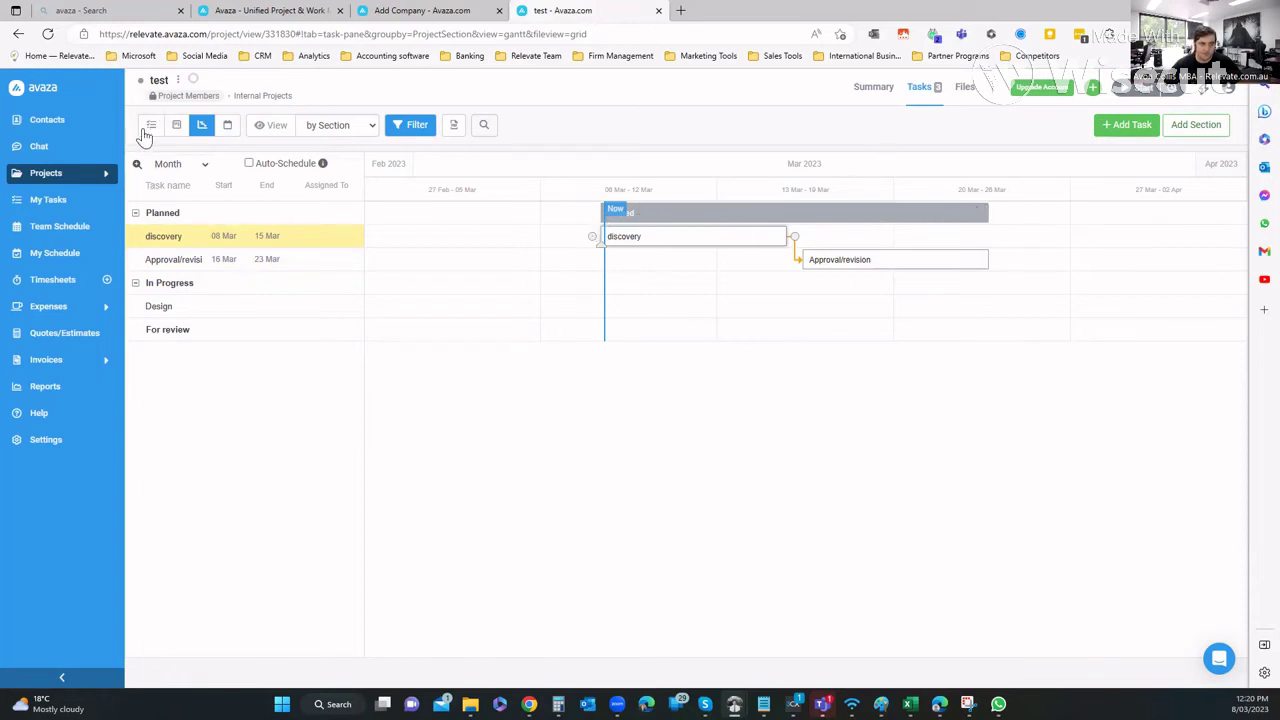
Compare the Gantt chart at the Year, Week and Day scales, and return it to Month
click(193, 168)
click(190, 186)
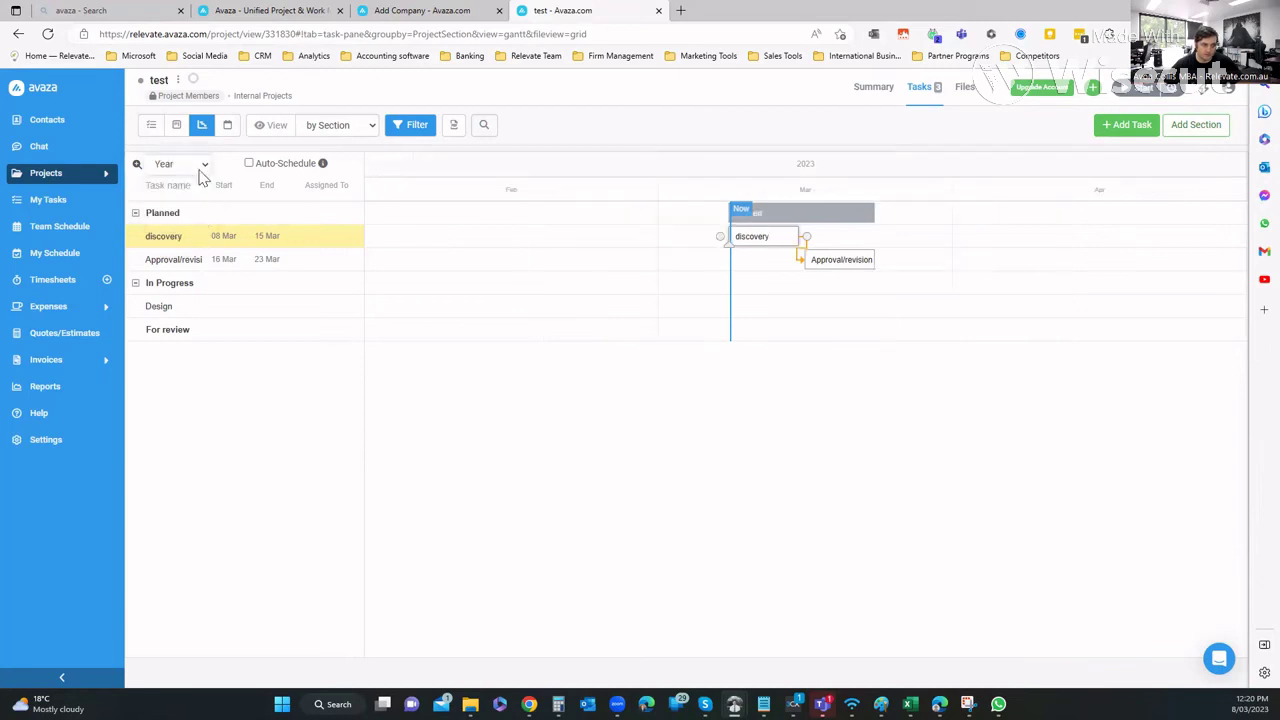
click(203, 168)
click(185, 213)
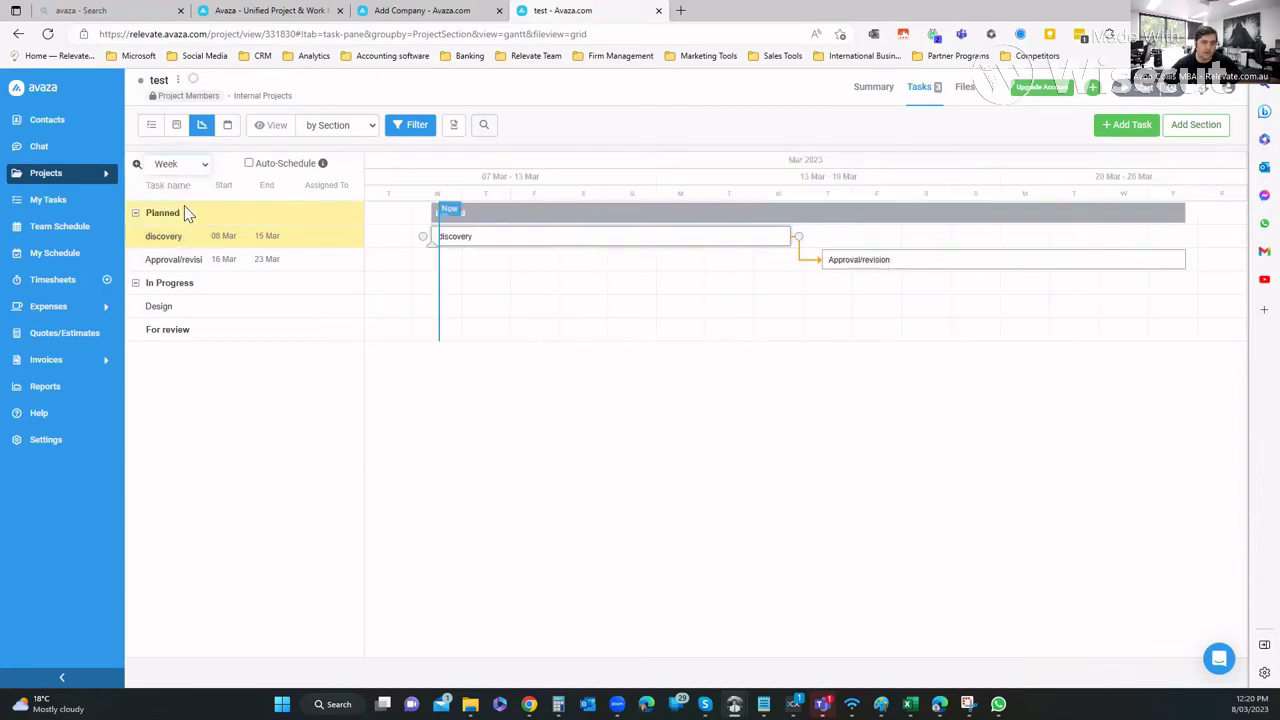
click(195, 167)
click(190, 220)
click(195, 167)
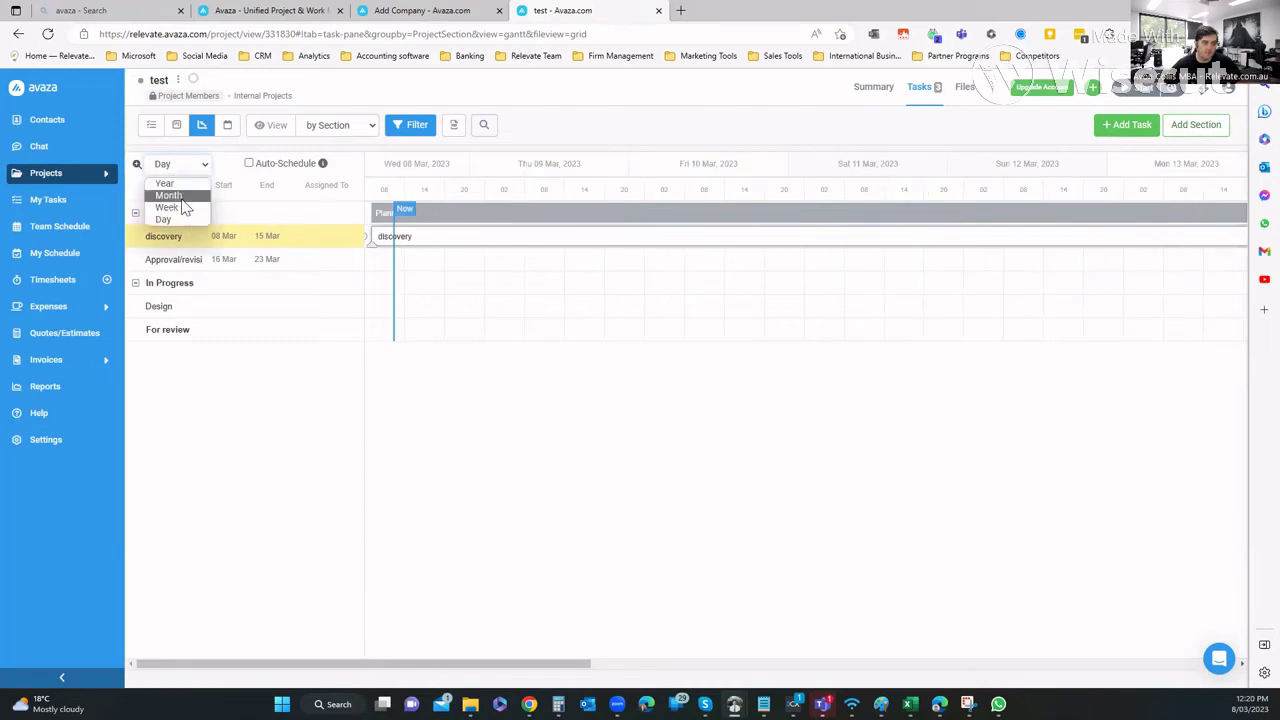
click(184, 197)
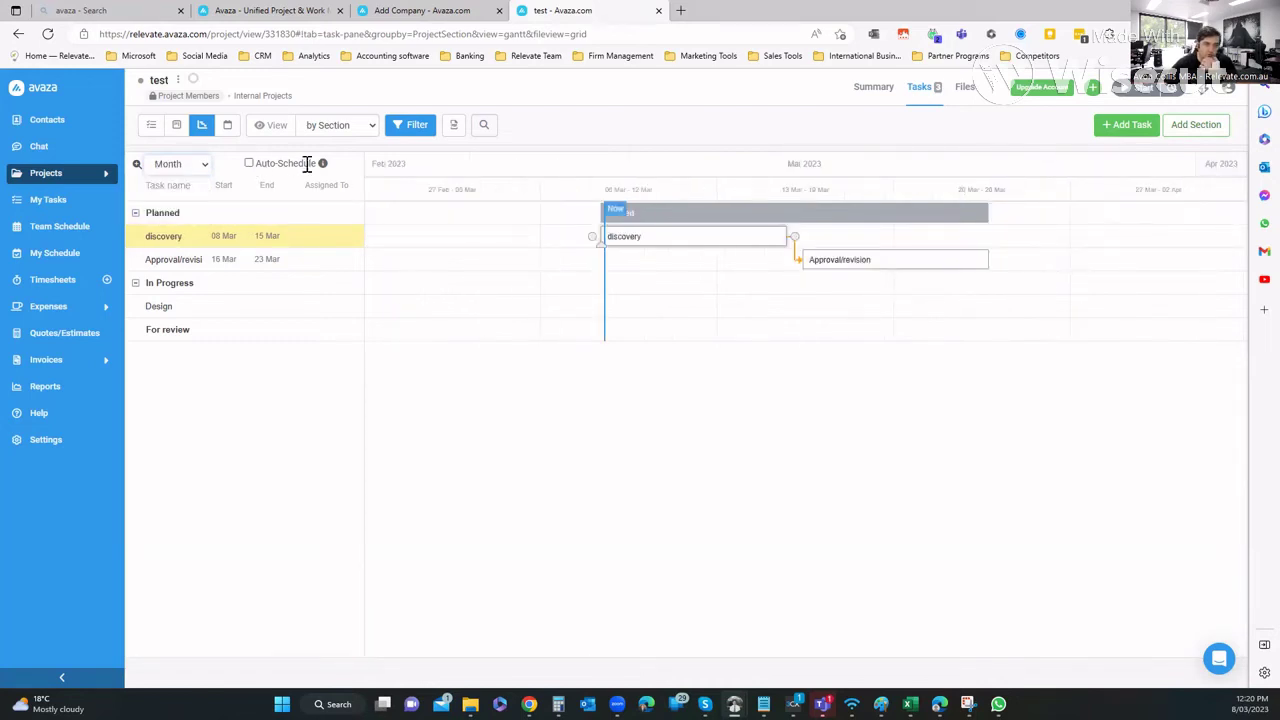
Read the Auto-Schedule explanation, and try moving the Approval/revision task to 19–26 Mar on the Gantt chart
mouse_move(323, 166)
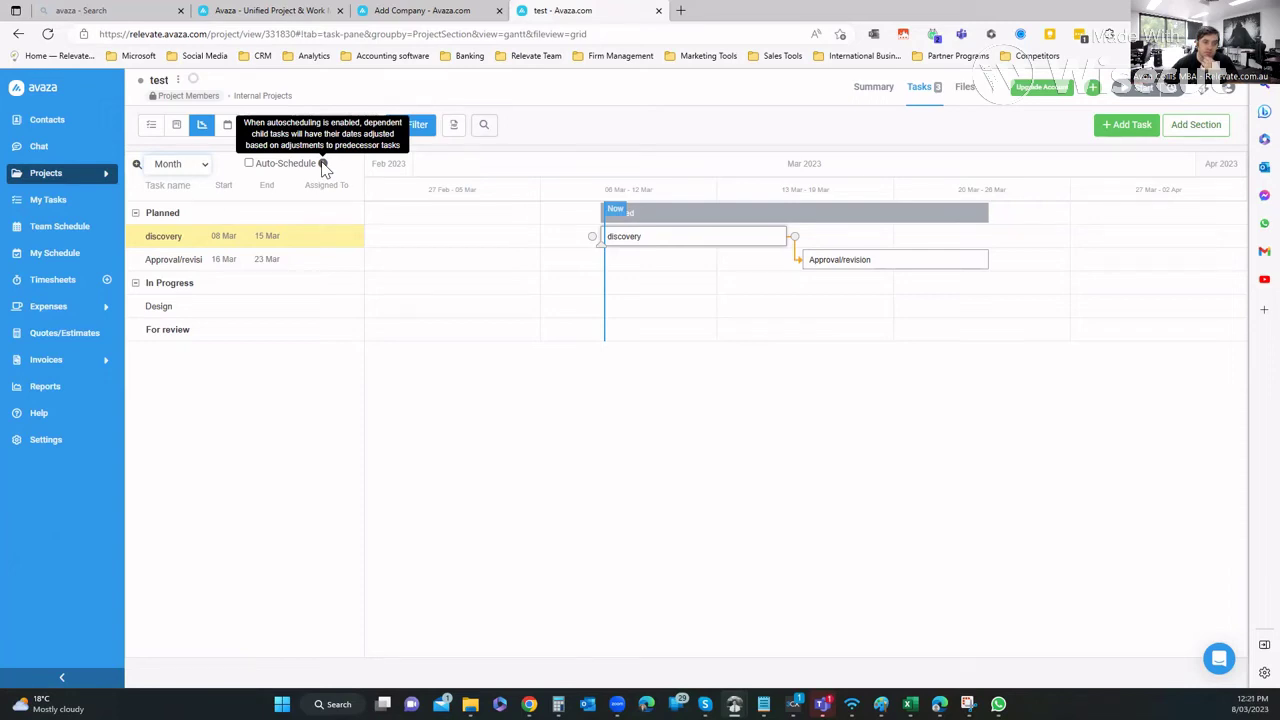
drag(879, 265, 955, 265)
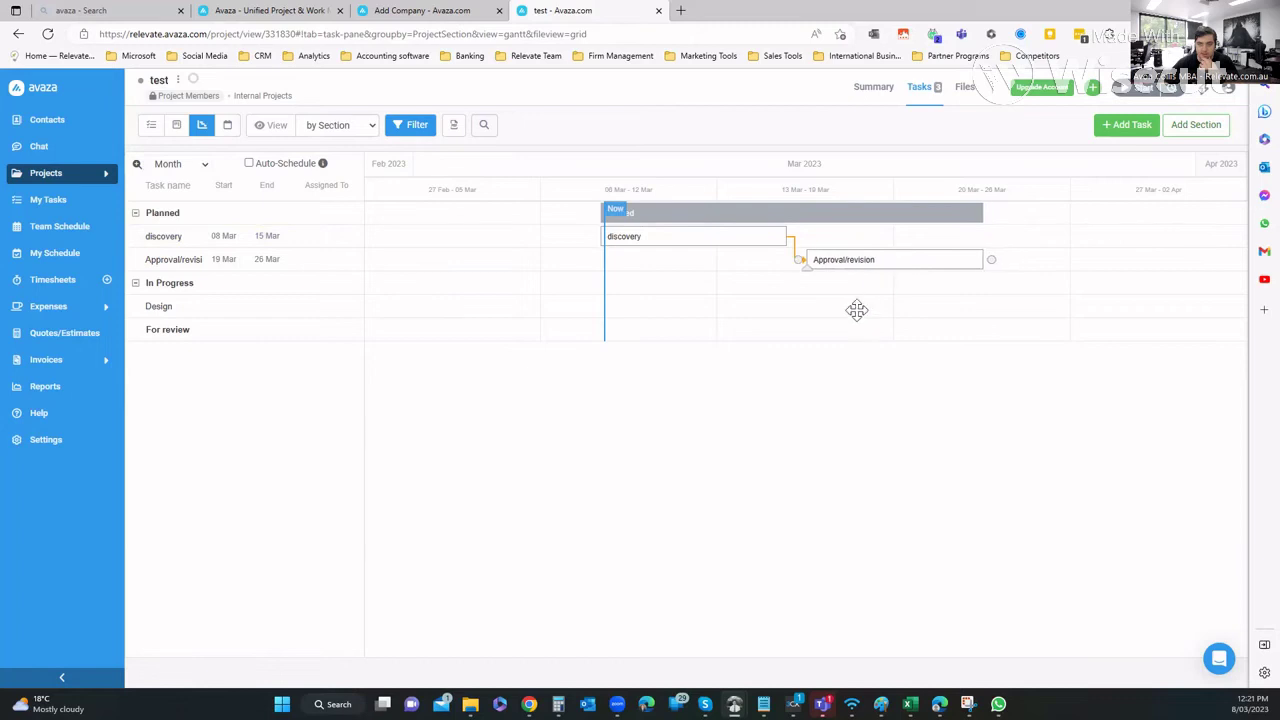
View the test project's tasks in the calendar, try its week and day ranges, and examine the task filter options without applying any
click(228, 127)
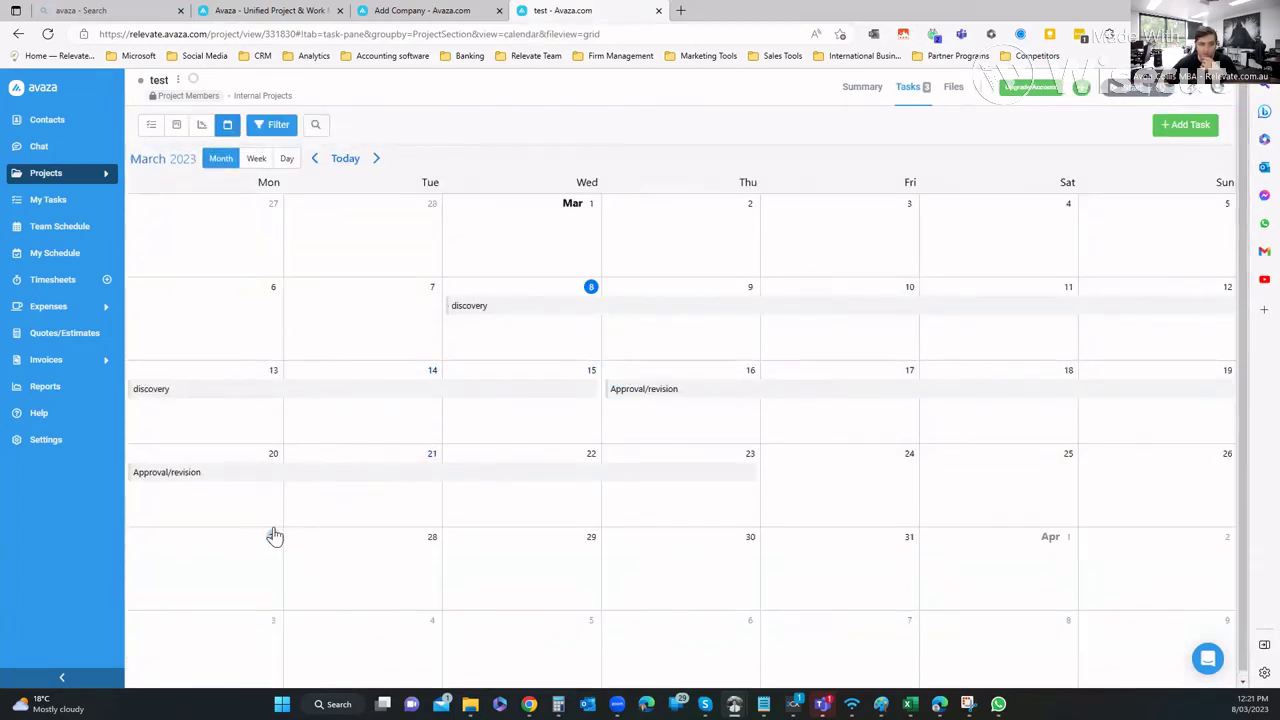
click(257, 160)
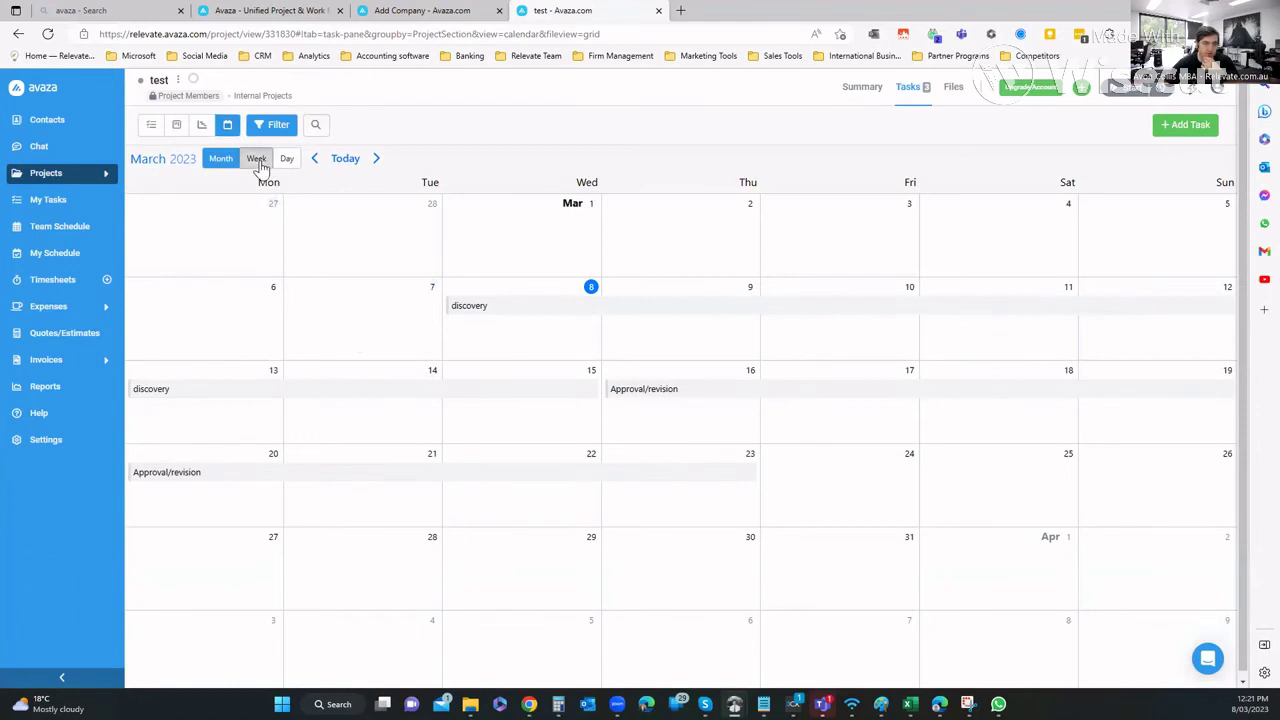
click(287, 162)
click(216, 159)
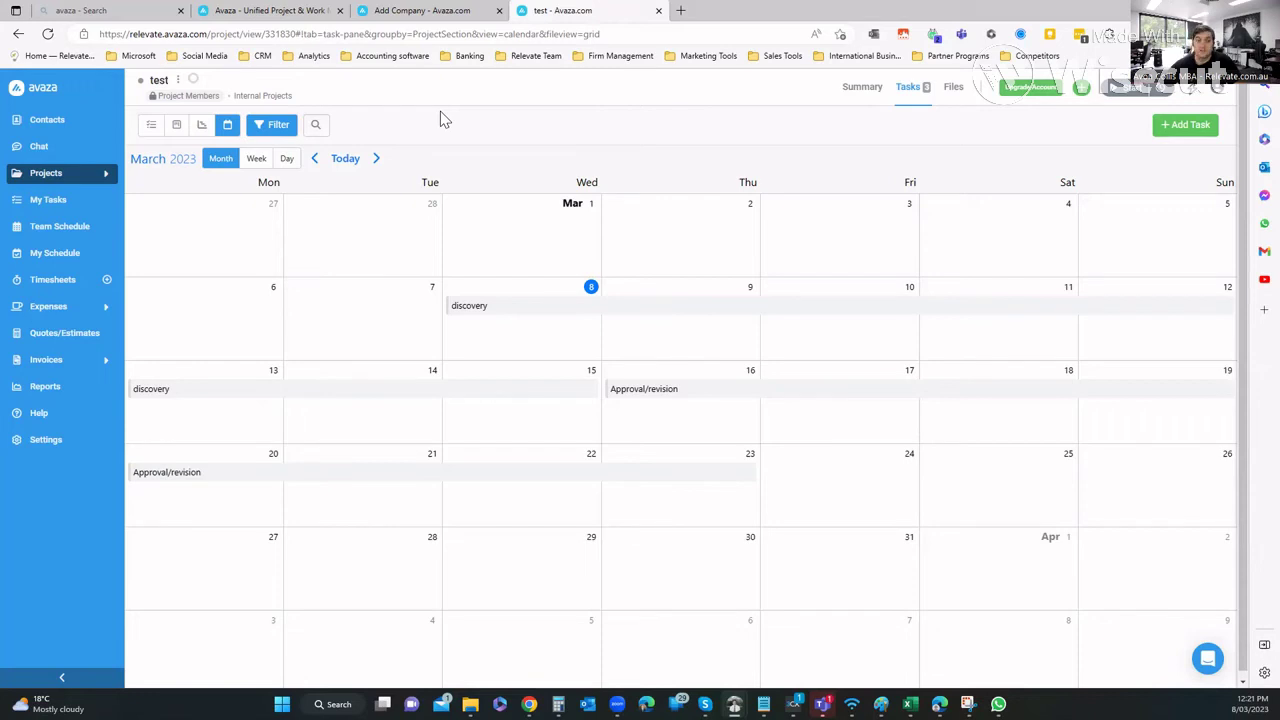
click(272, 128)
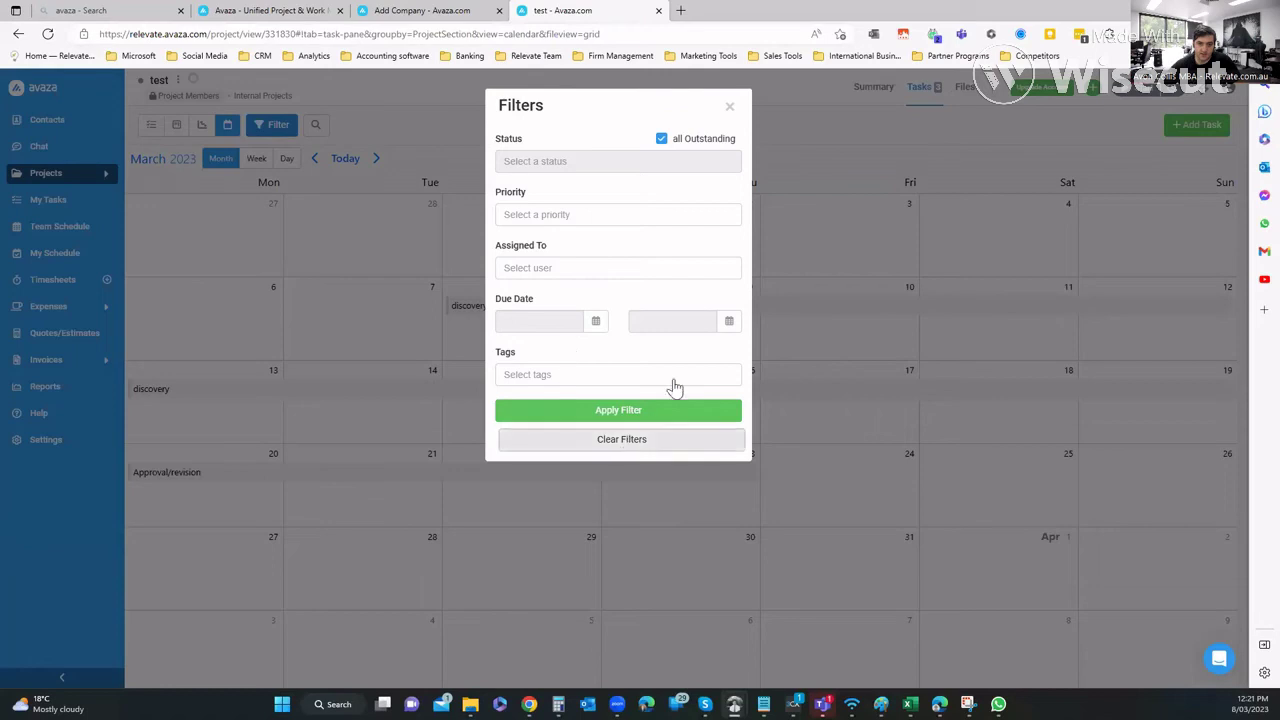
click(215, 150)
Return to the Gantt view and move the Approval/revision task to 18–25 Mar
click(201, 125)
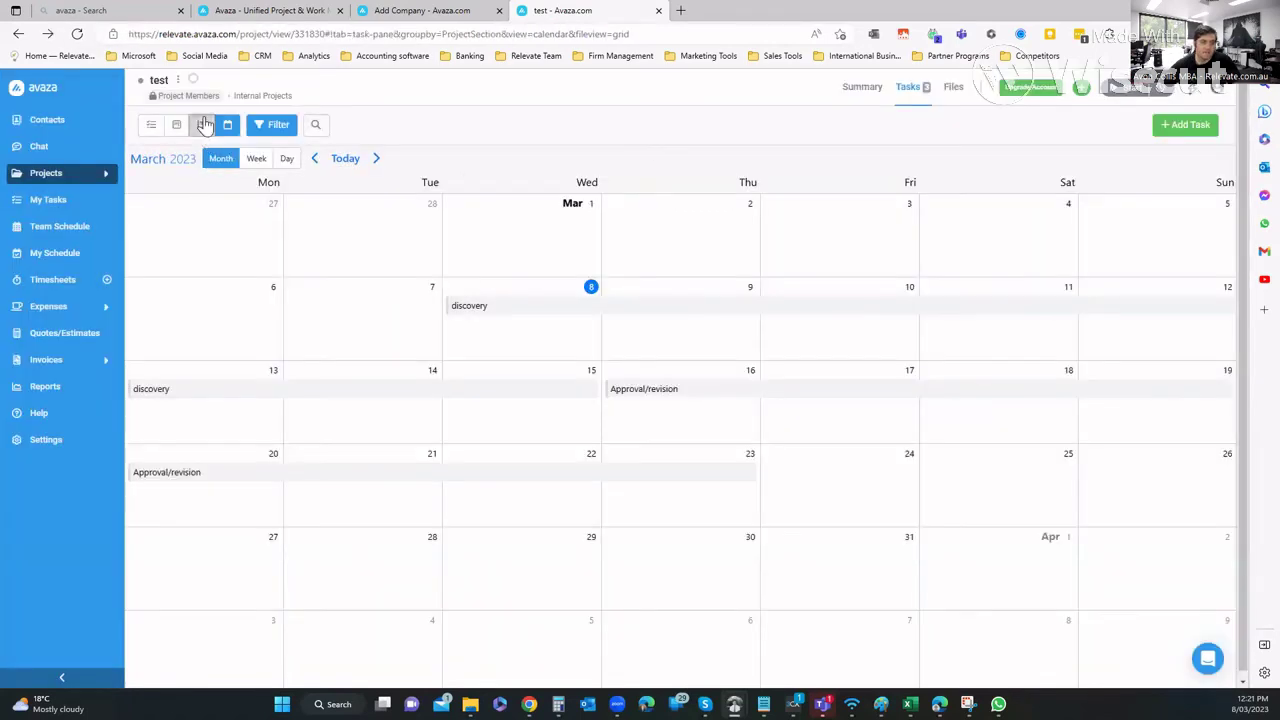
drag(816, 271, 943, 272)
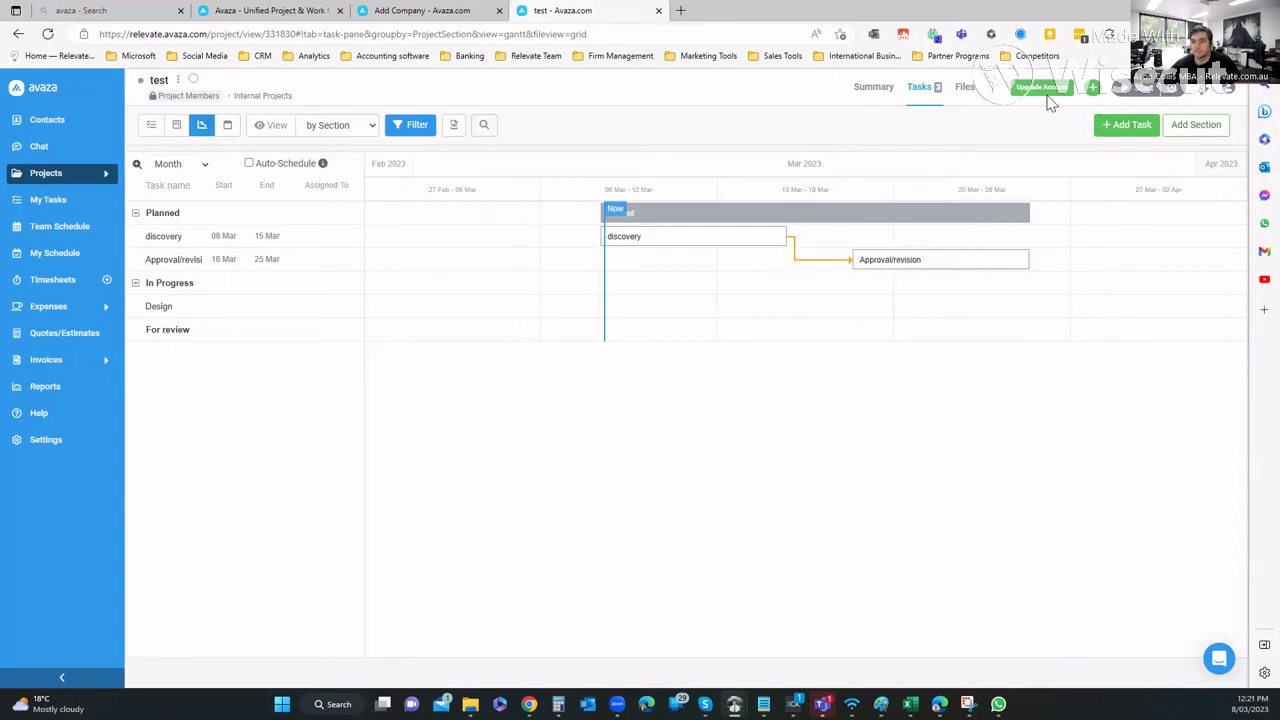
Look at the new expense form without saving an expense, and view the My Tasks list
click(1094, 90)
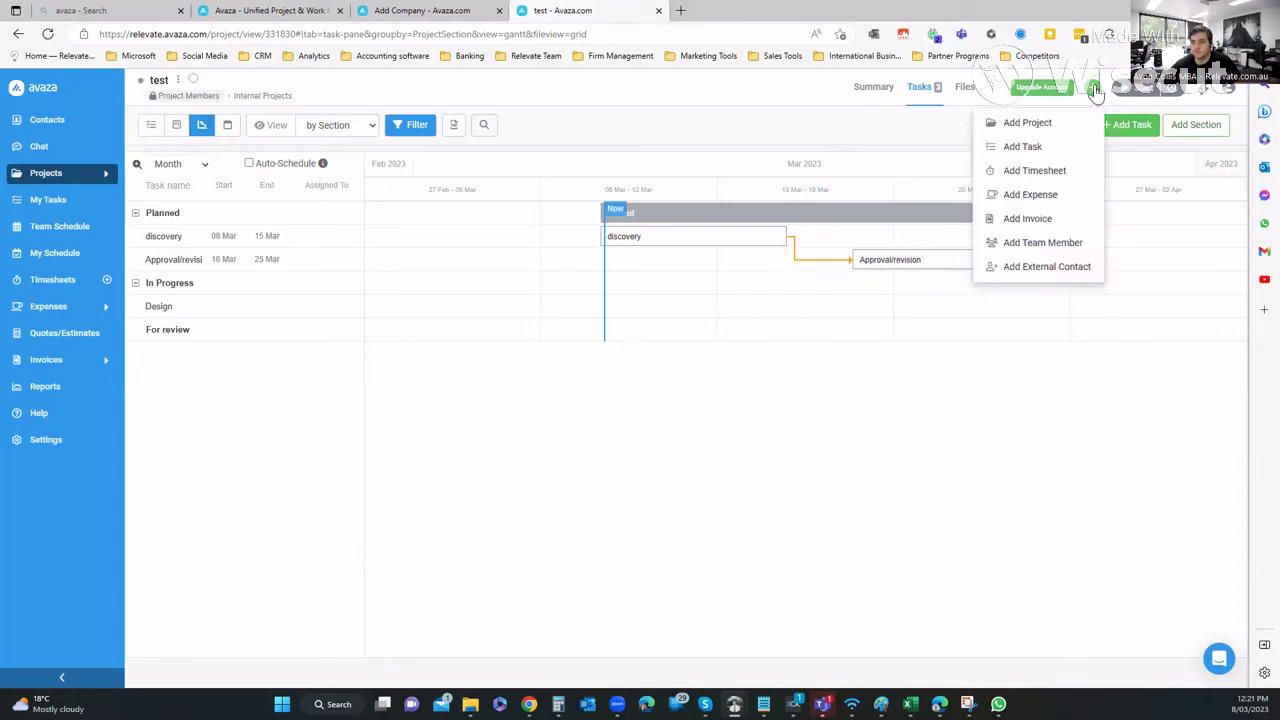
click(1030, 196)
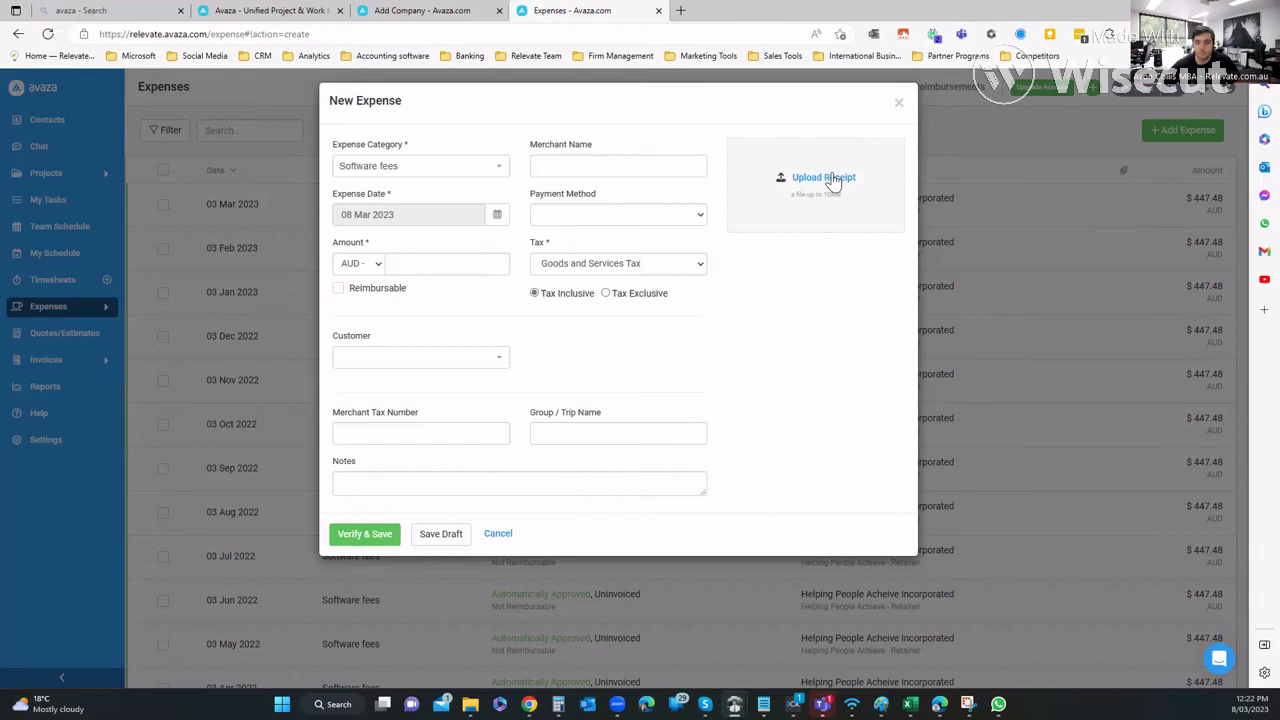
click(899, 105)
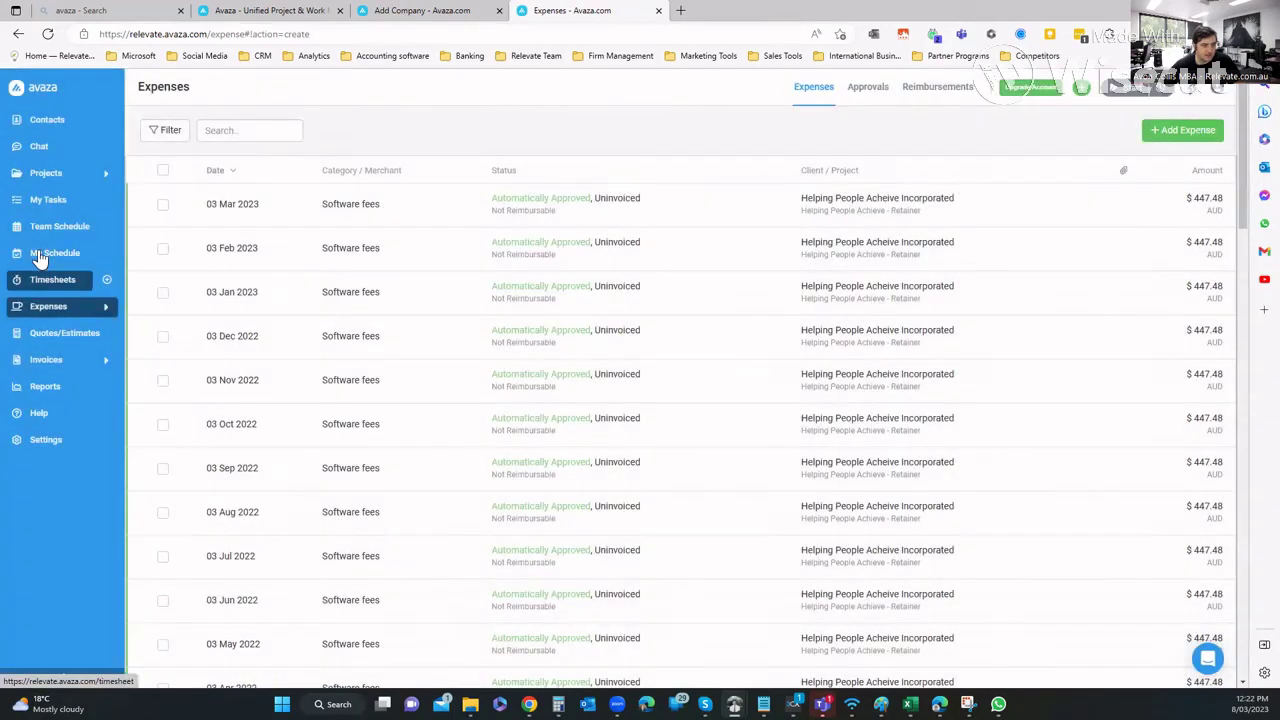
click(50, 201)
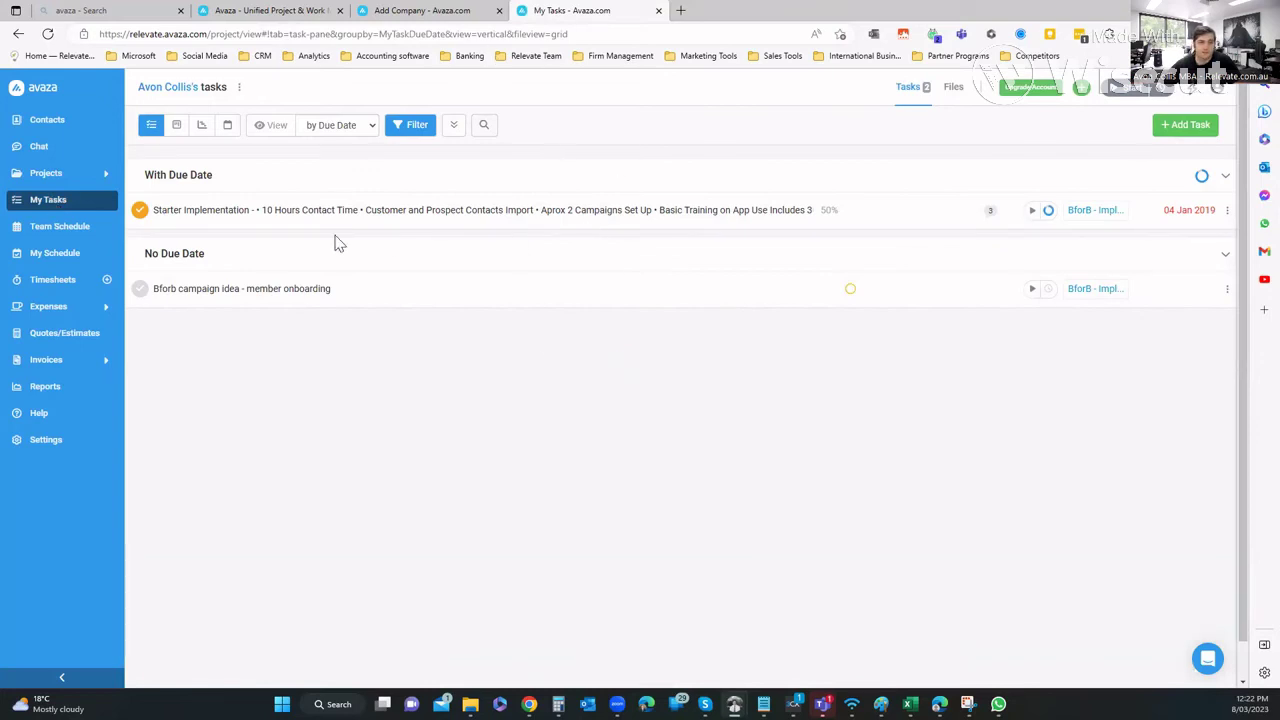
Check the grouping options of the My Tasks list without changing the due-date grouping, and try its collapse and expand control
click(330, 127)
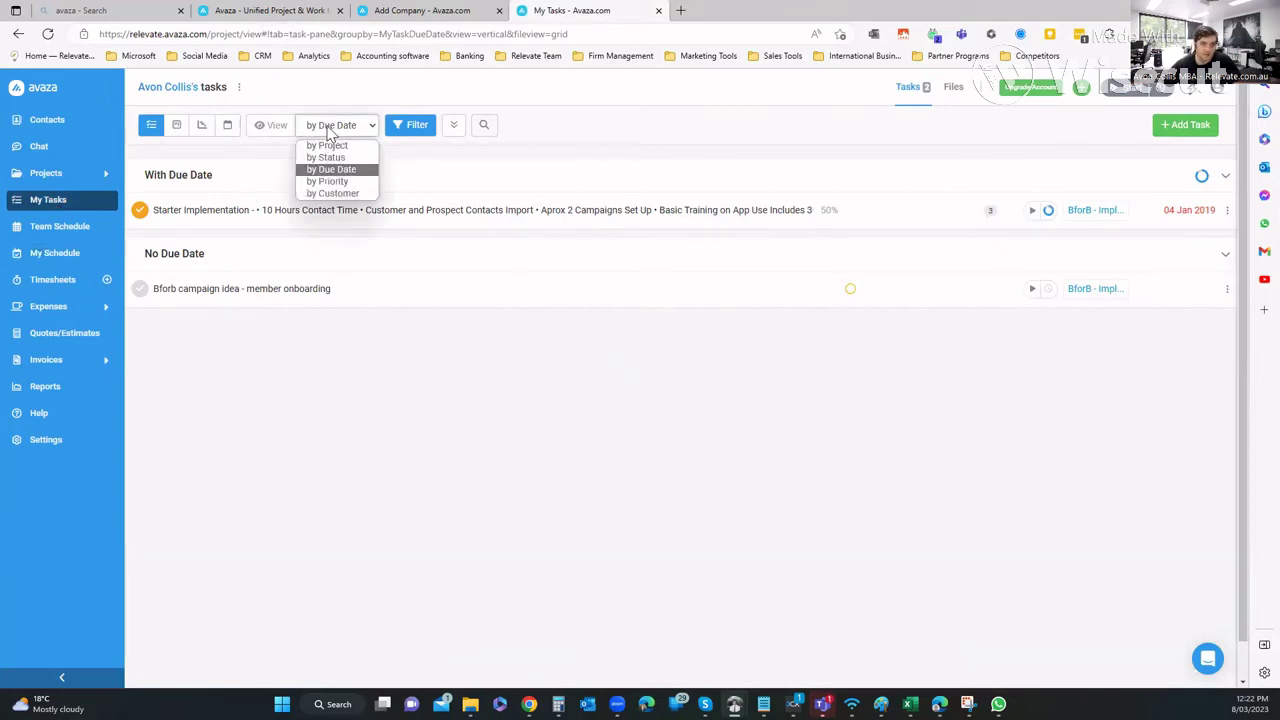
click(330, 133)
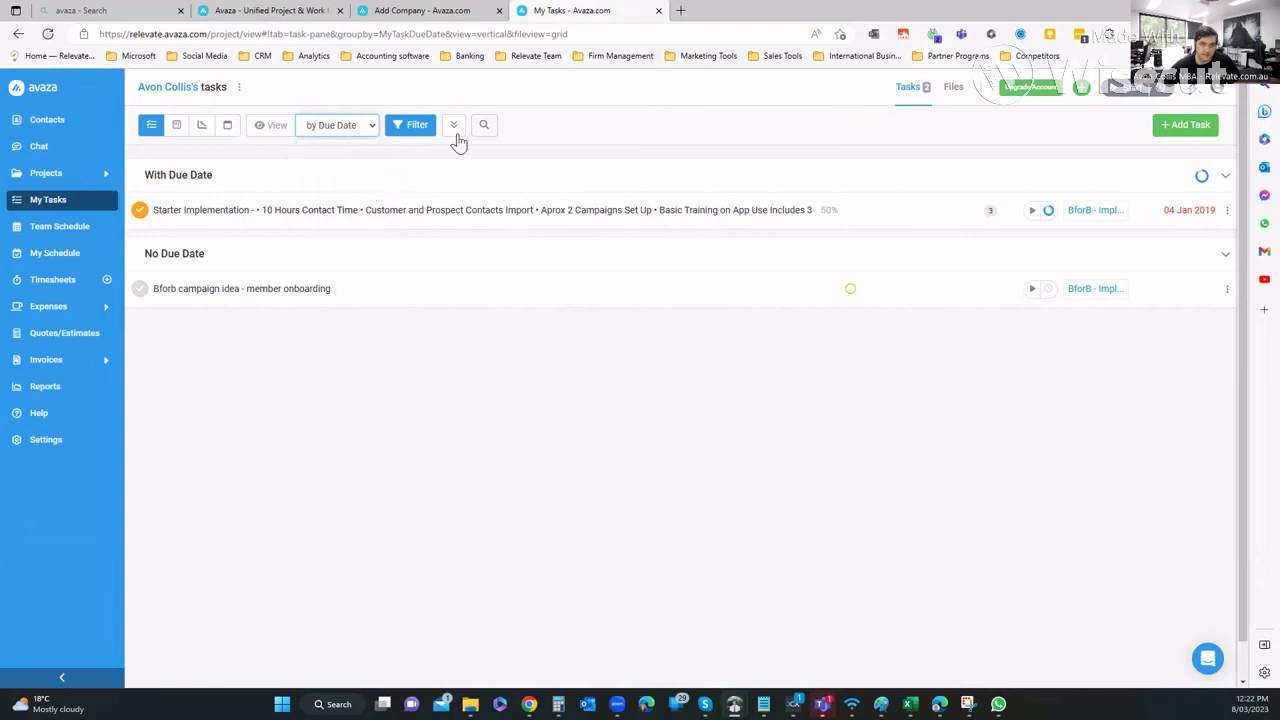
click(456, 135)
click(456, 135)
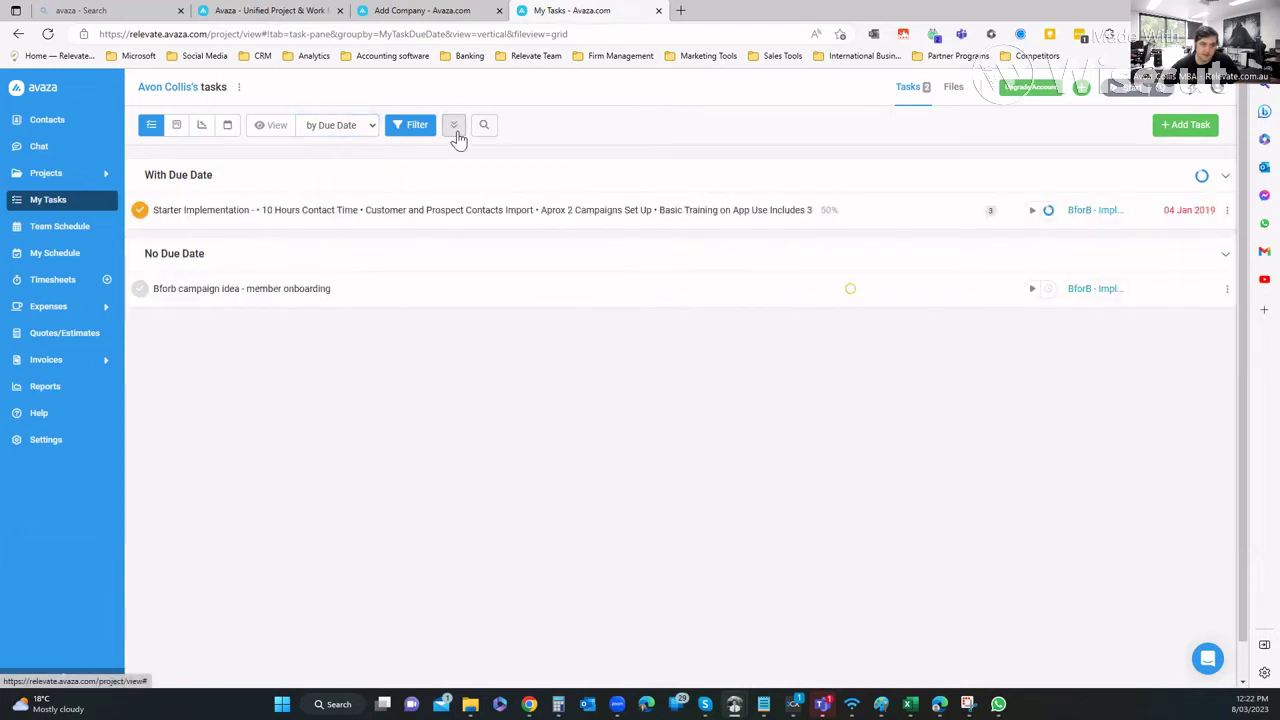
View the team schedule, and read about Project Resource Scheduling among the features on the Avaza website
click(50, 228)
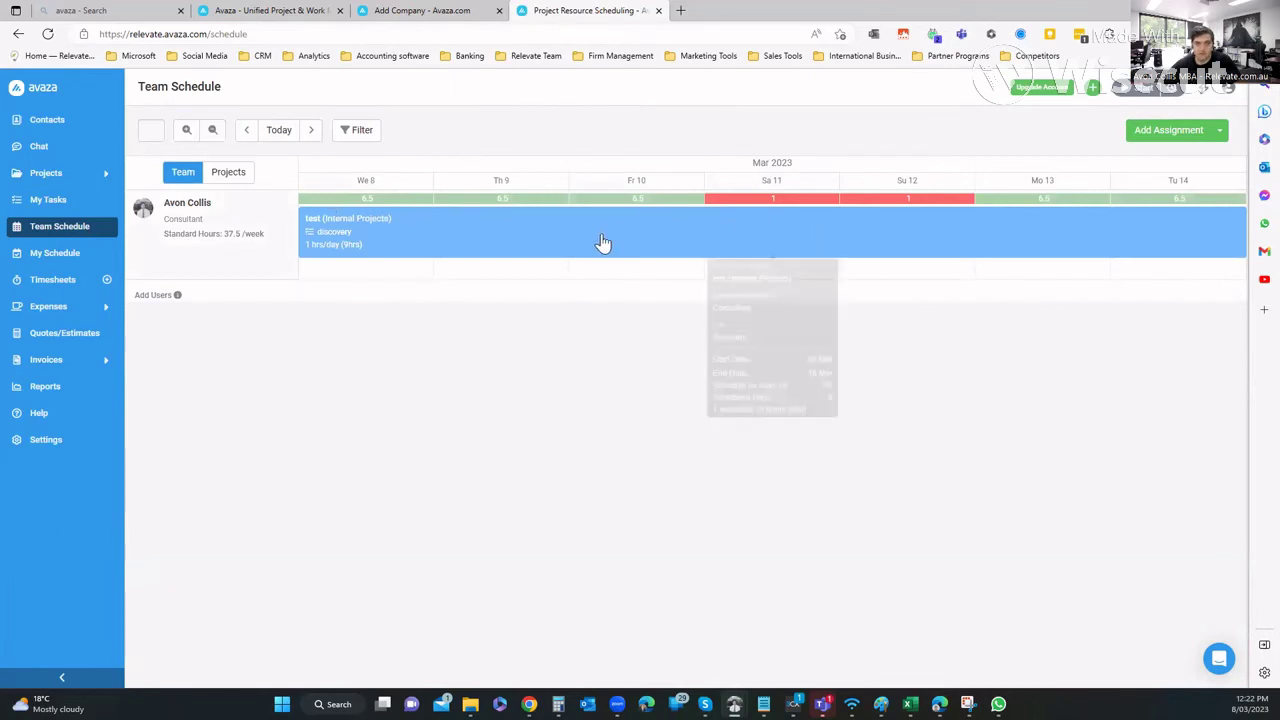
click(265, 10)
scroll(841, 180, down, 10)
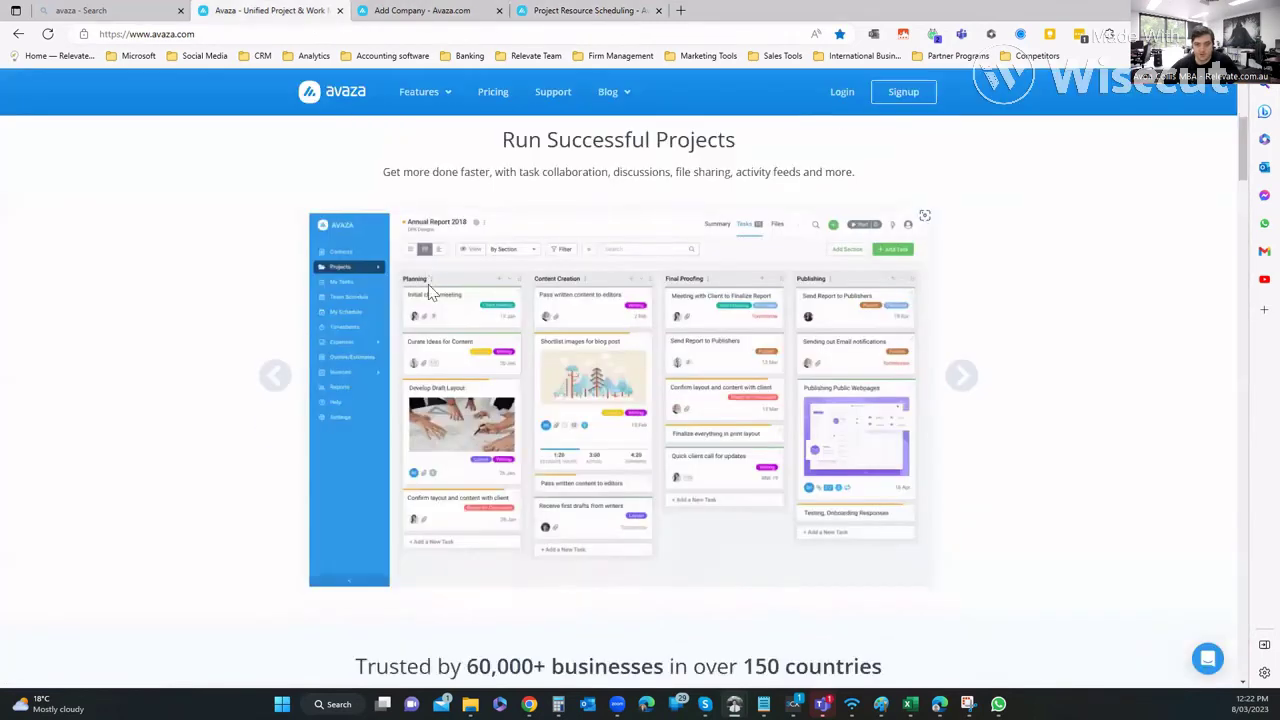
click(420, 99)
mouse_move(420, 97)
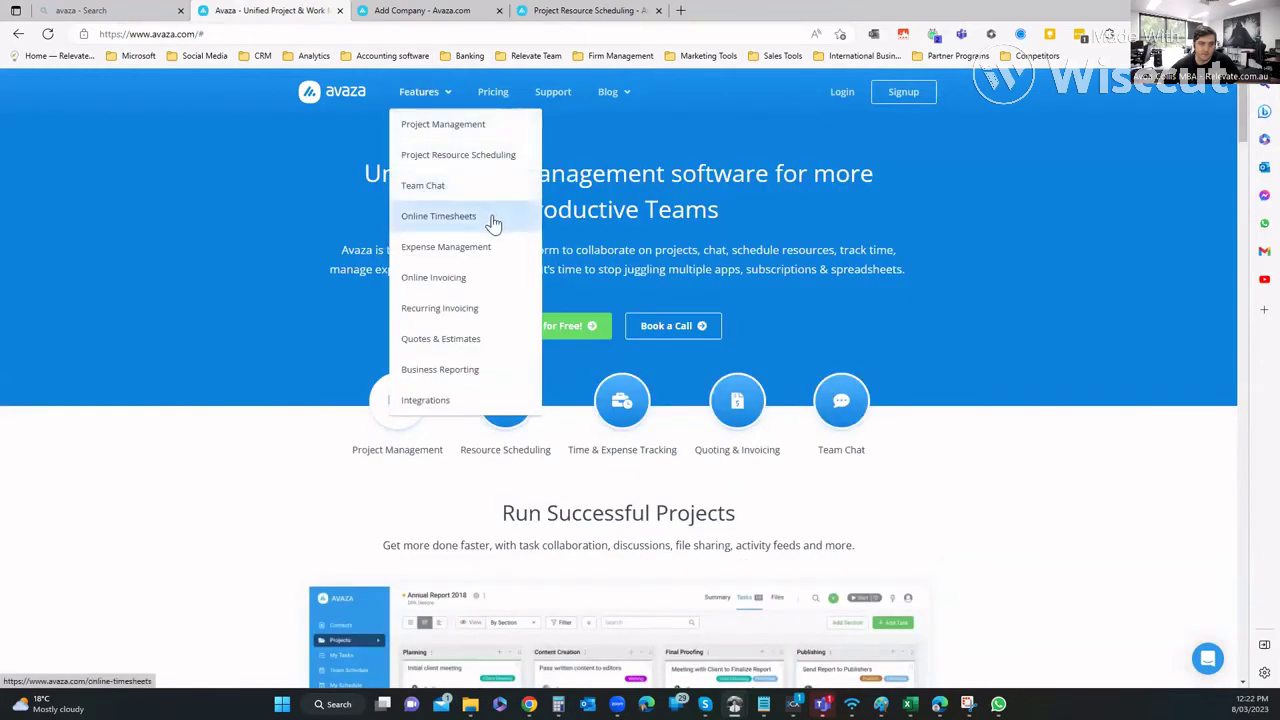
click(492, 158)
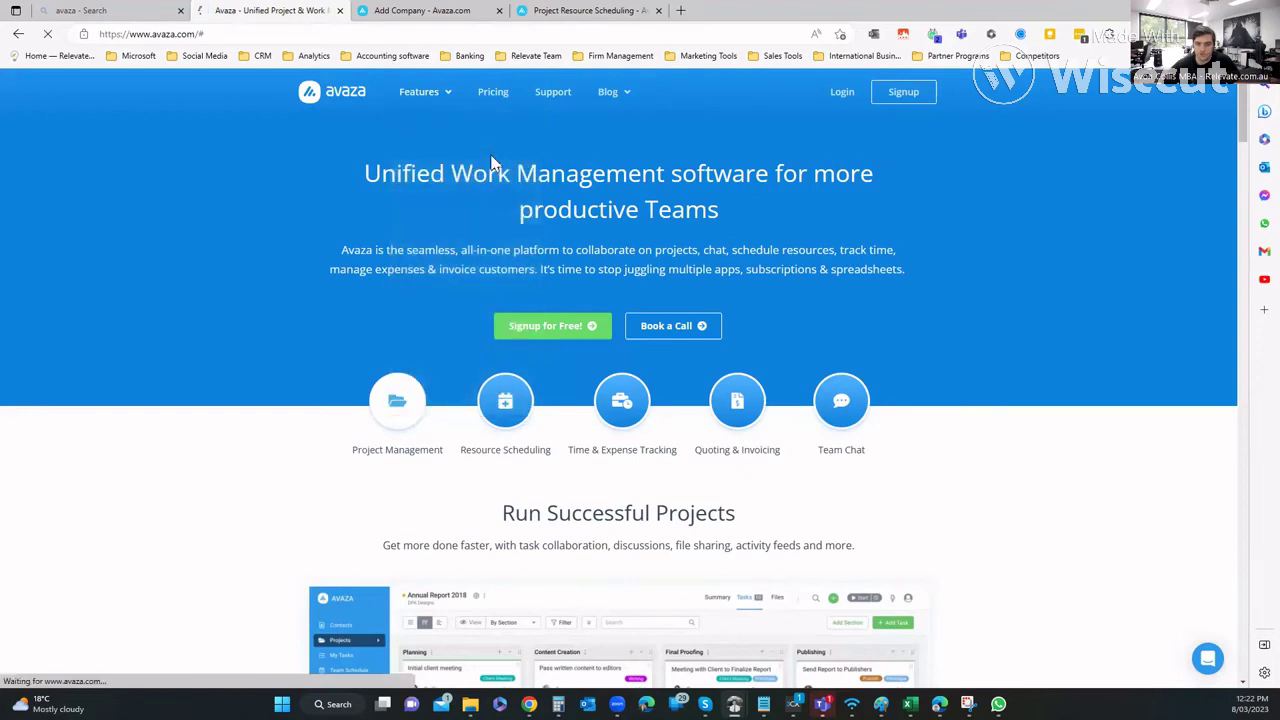
scroll(297, 392, down, 1)
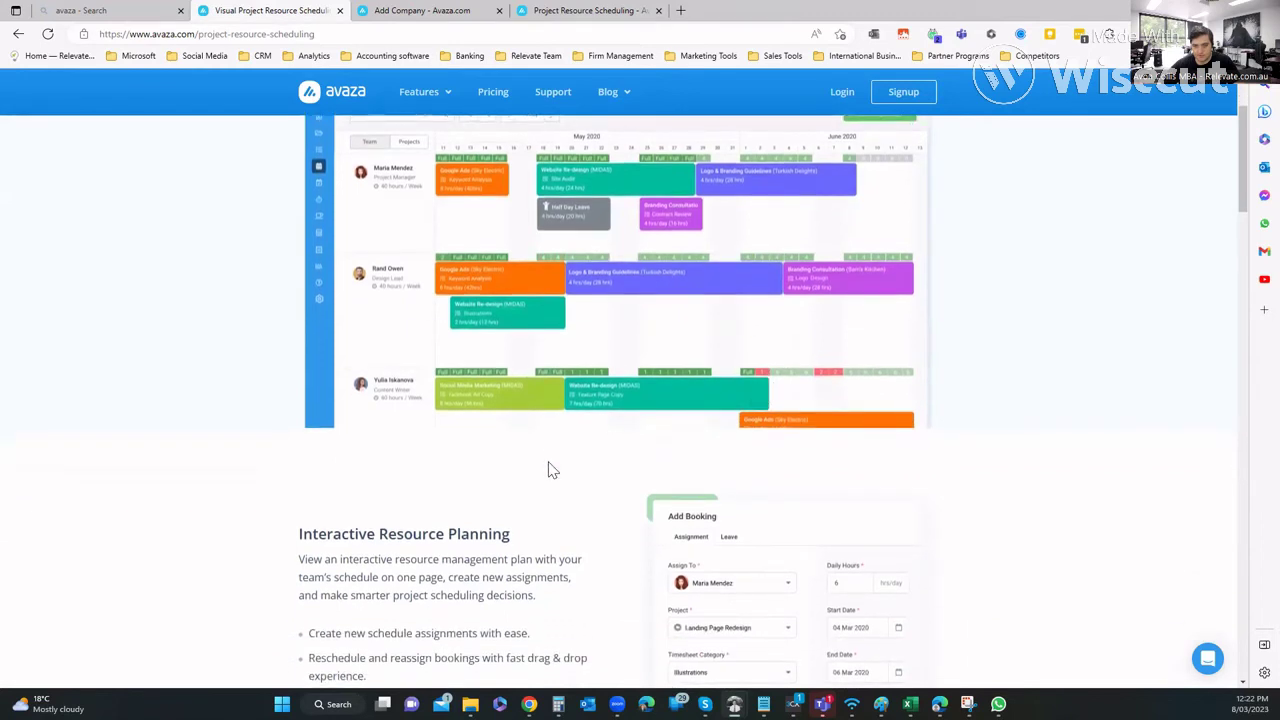
Return to the team schedule, examine the test project's booking, and look at the assignment booking form without saving one
key(ctrl+4)
mouse_move(803, 240)
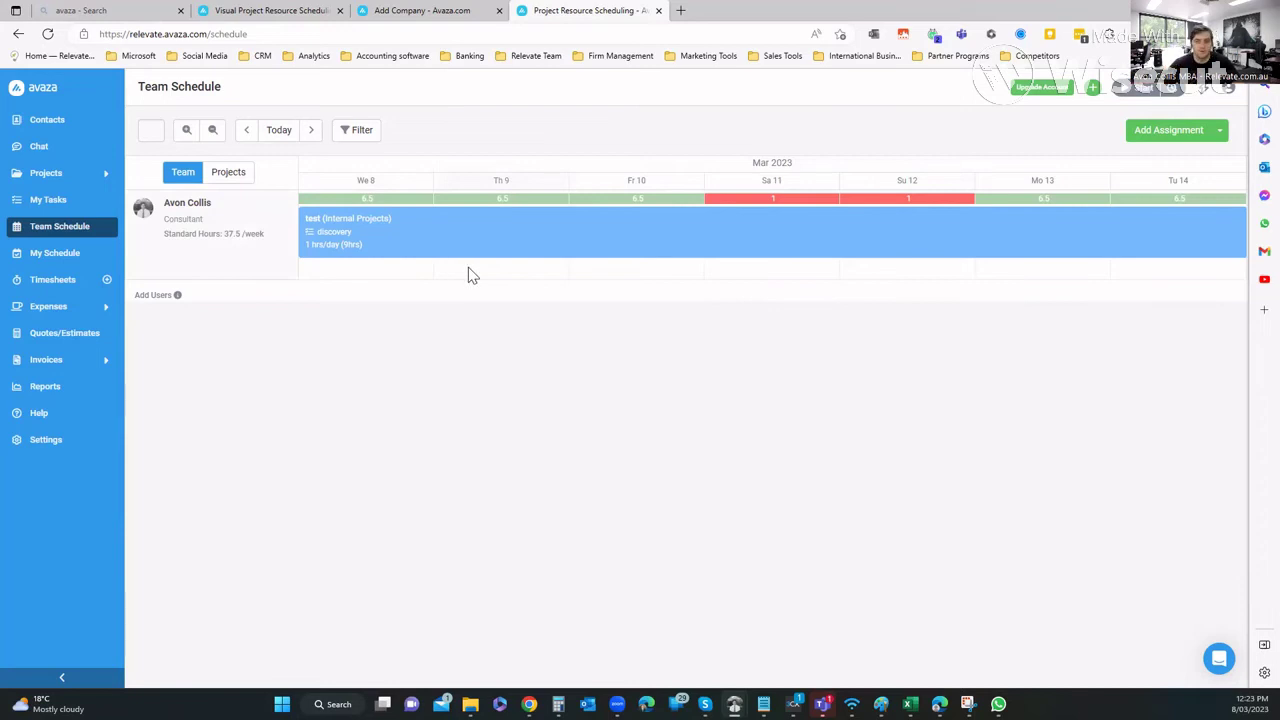
mouse_move(514, 229)
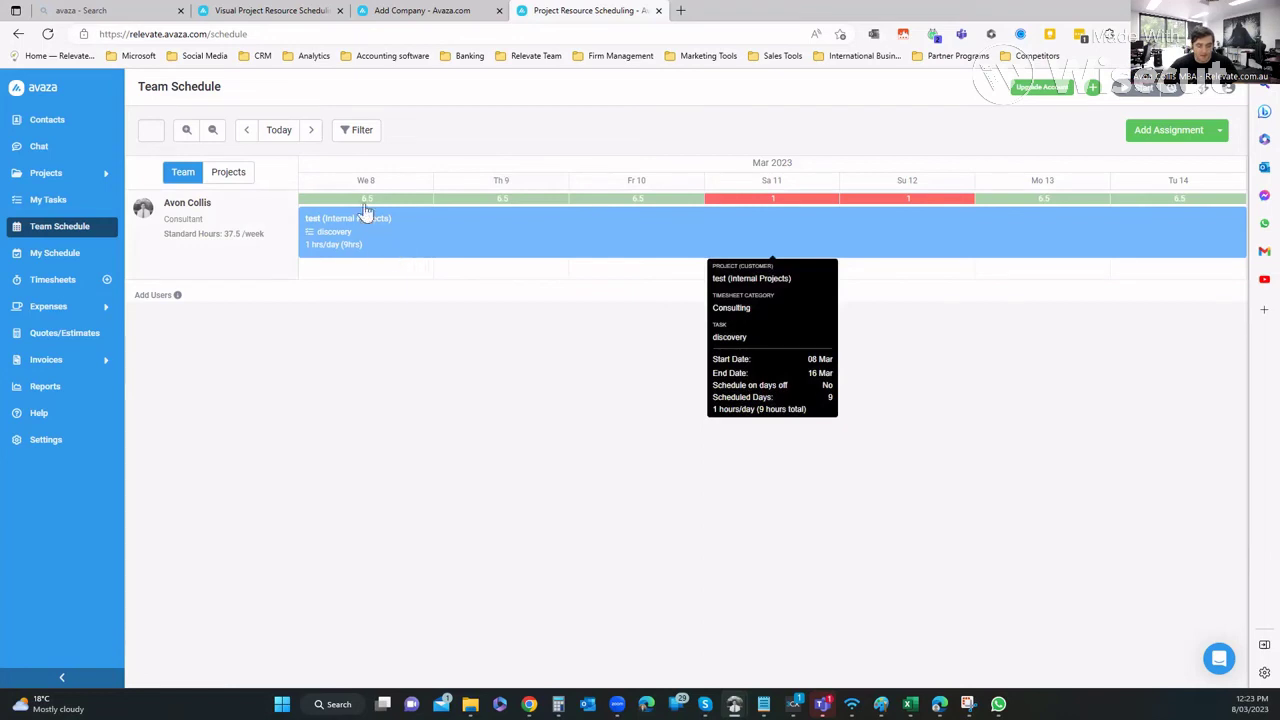
click(1219, 130)
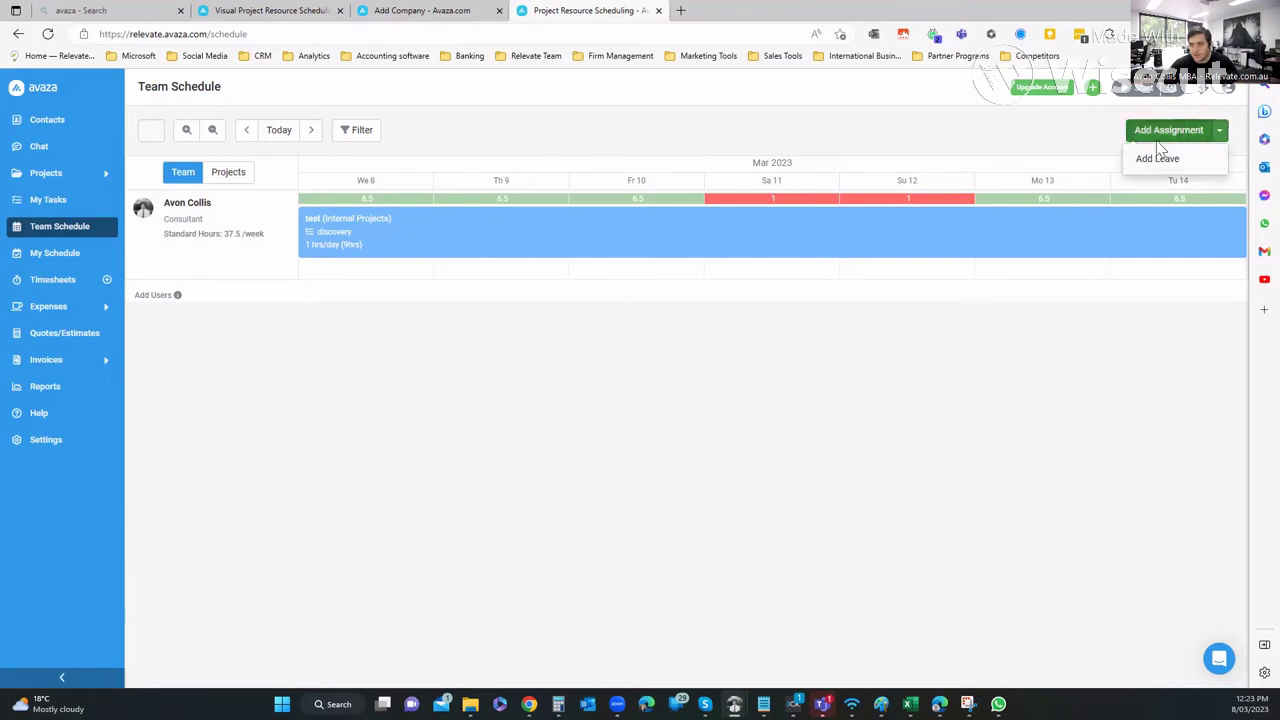
click(1168, 130)
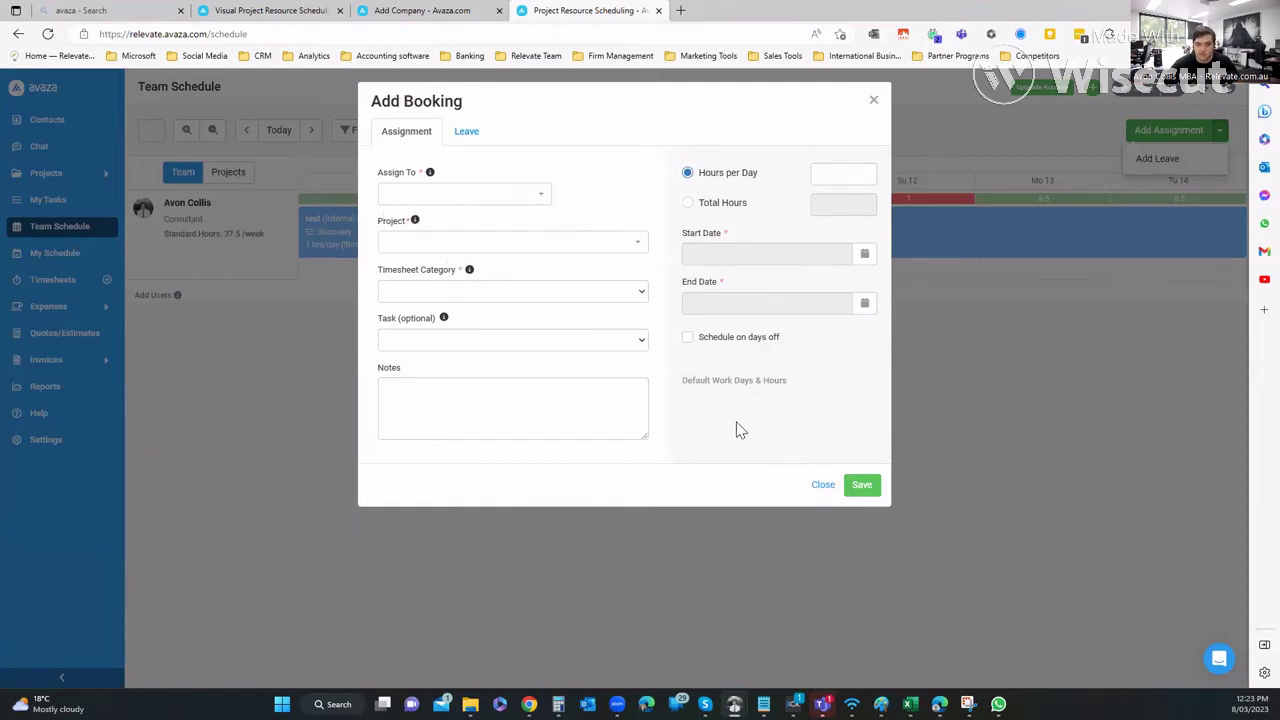
click(874, 103)
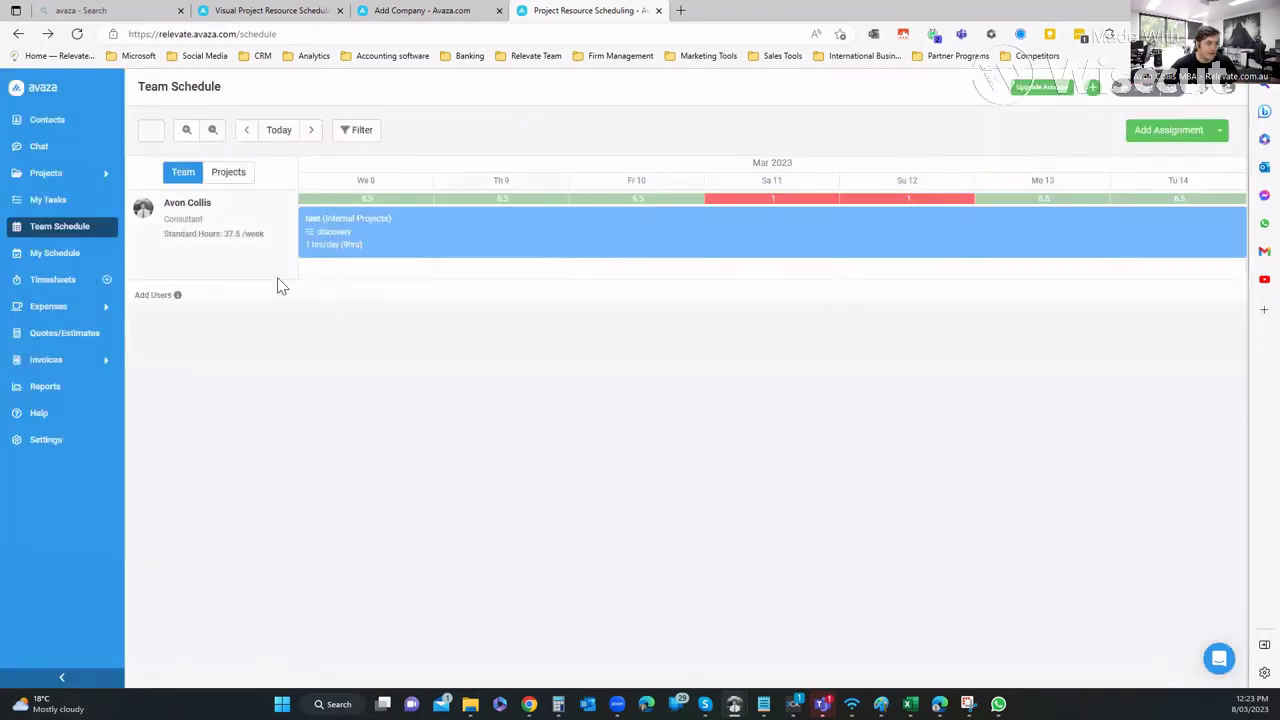
Examine Wednesday 8 March's assignment in My Schedule, and review the time entry, pending approval and approved timesheets
click(60, 258)
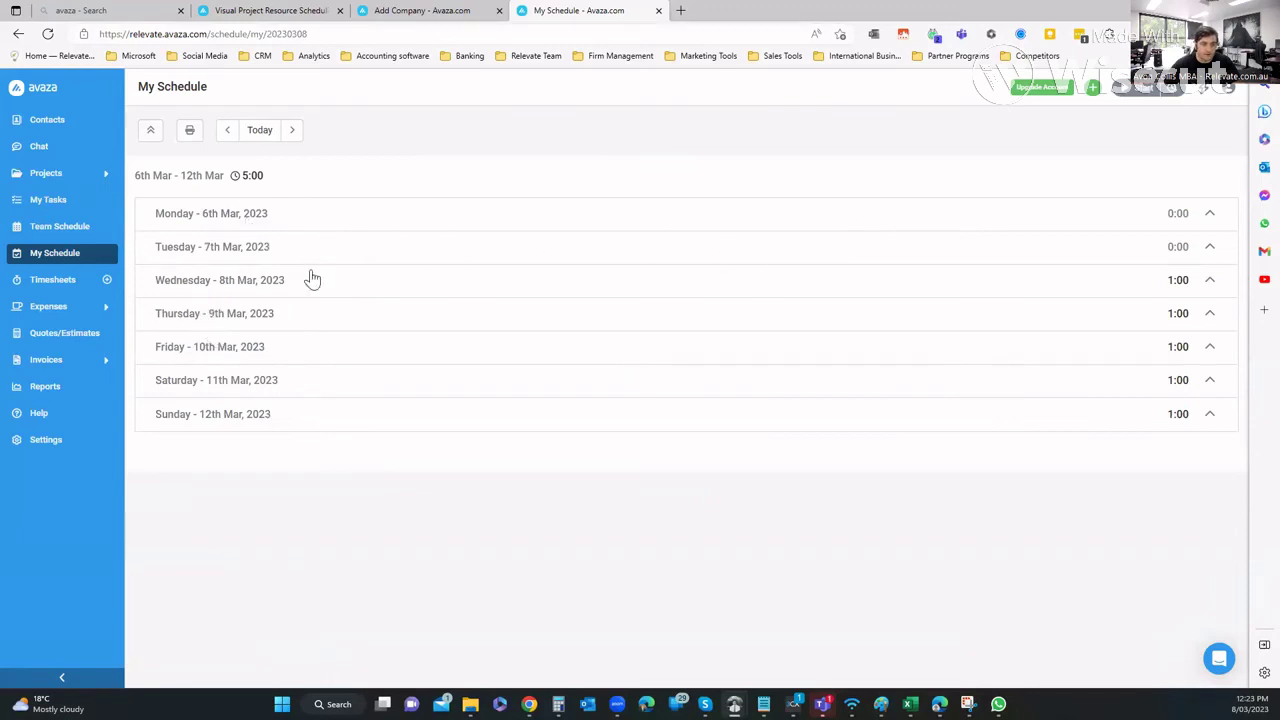
click(1210, 283)
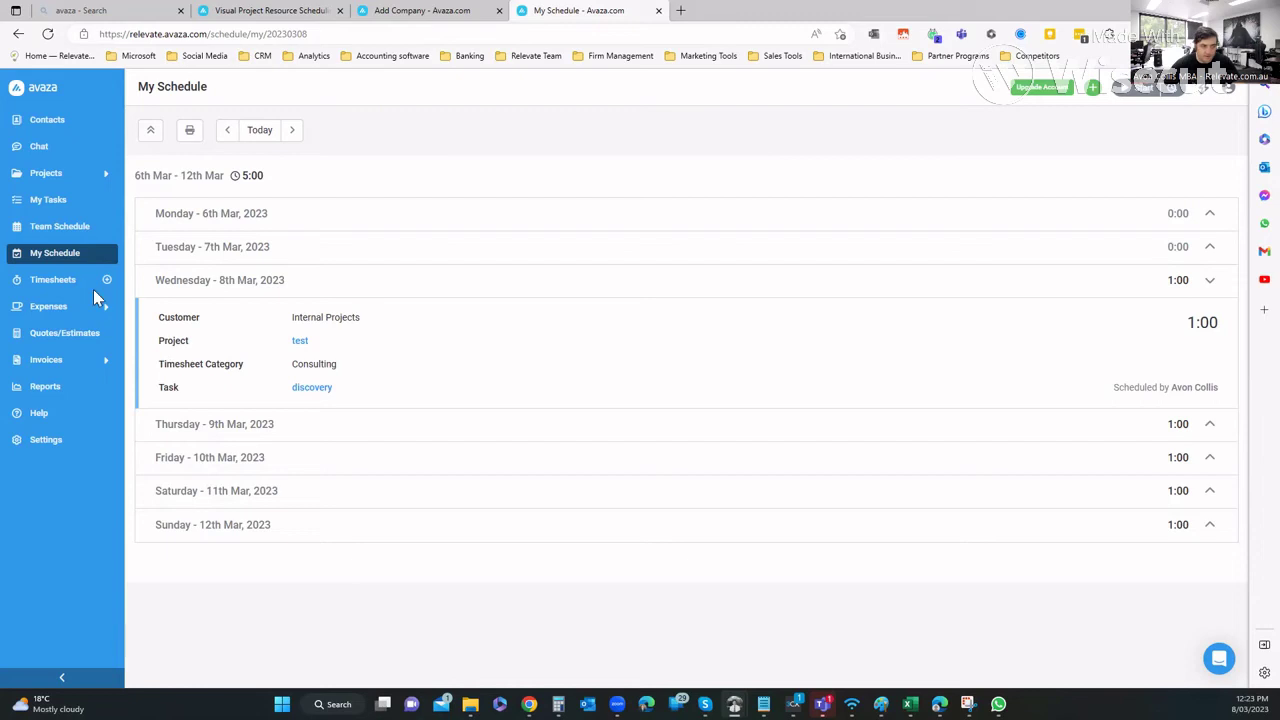
click(55, 281)
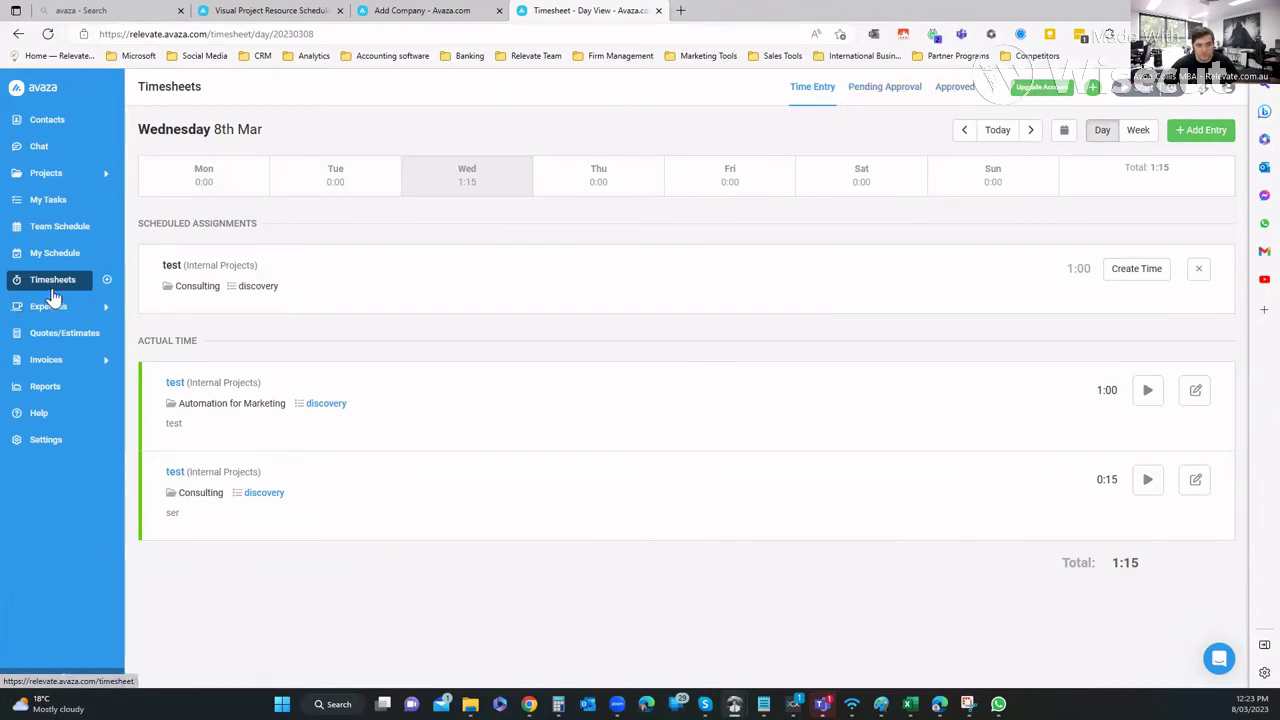
click(873, 97)
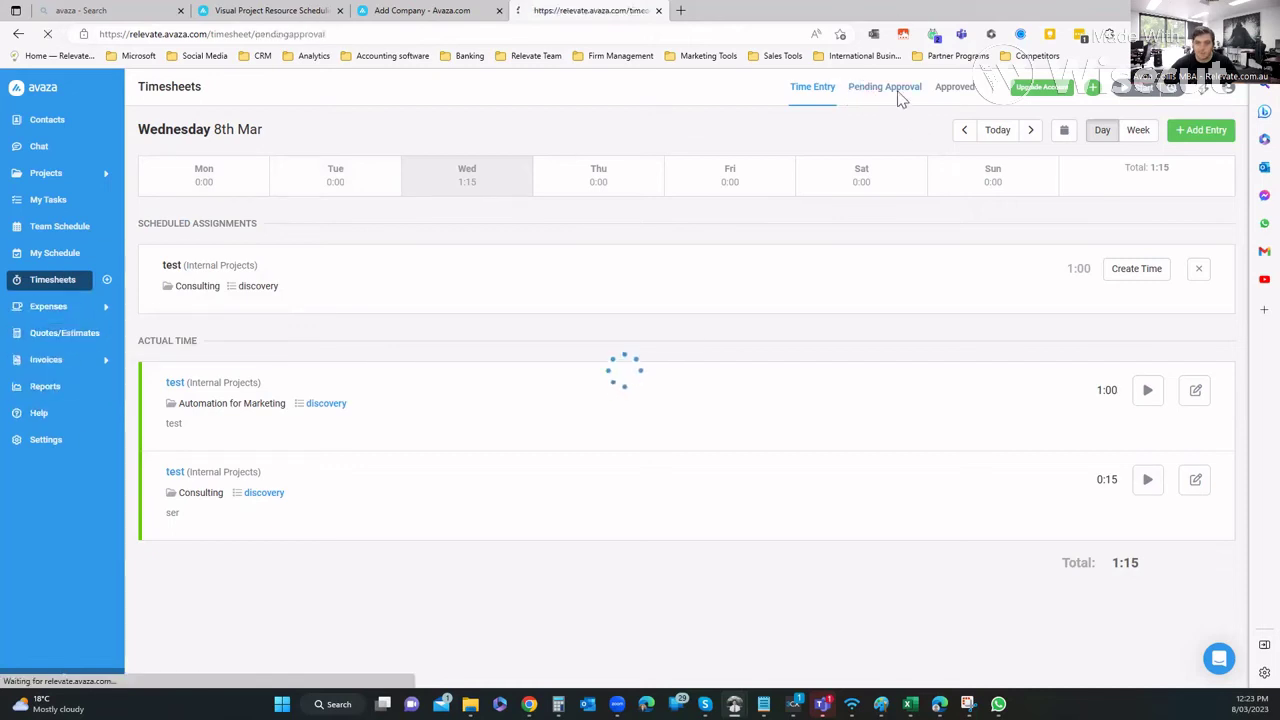
click(955, 90)
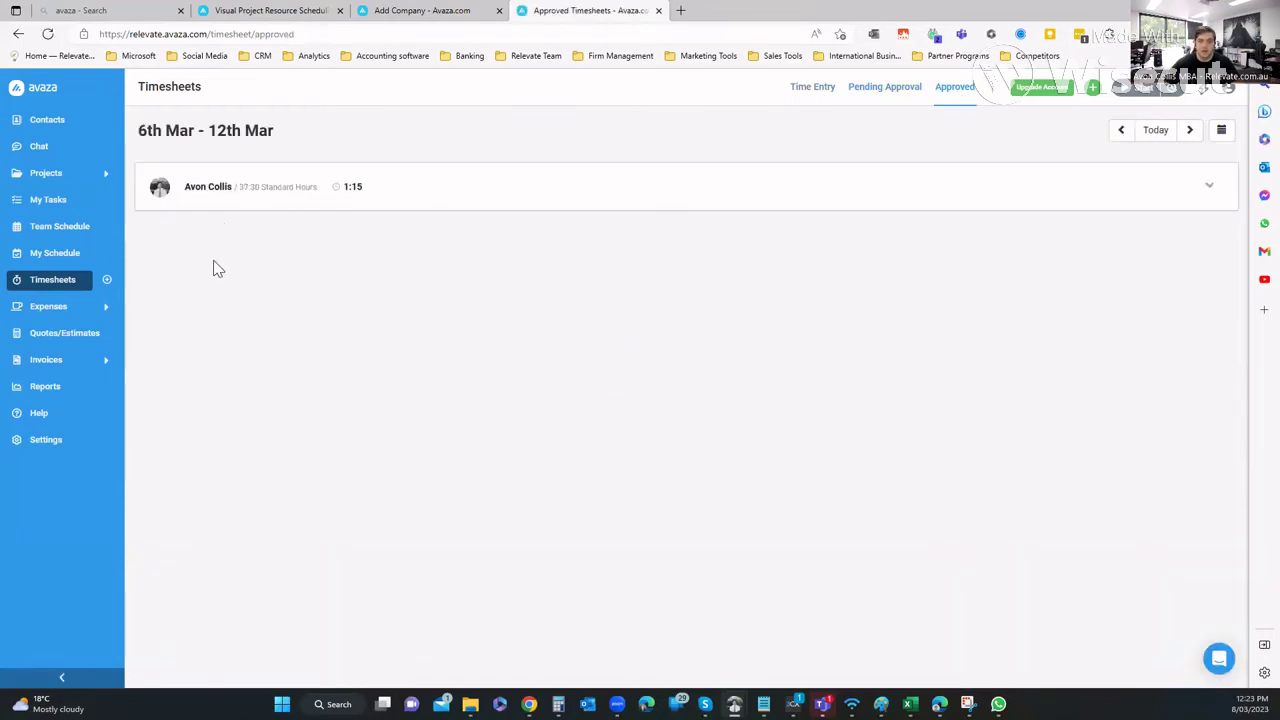
click(810, 96)
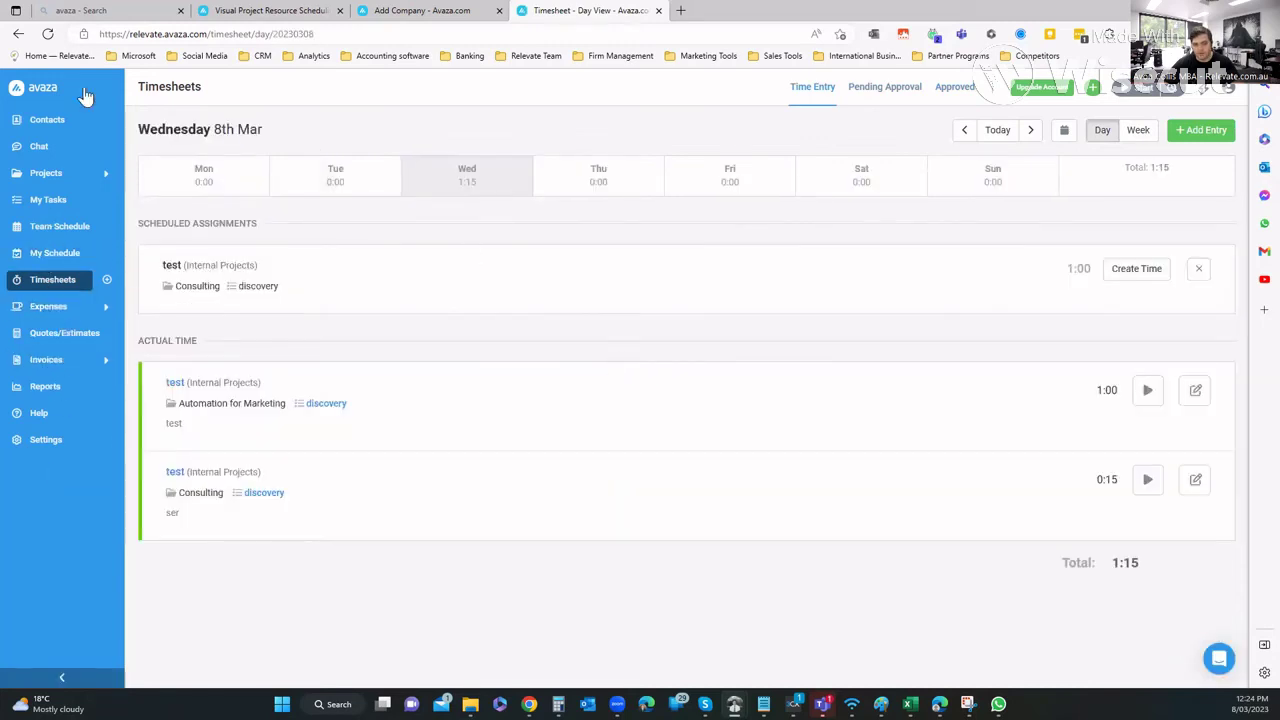
Look at the new timesheet entry form without saving an entry, and view the Infusionsoft fees recurring expense
mouse_move(45, 320)
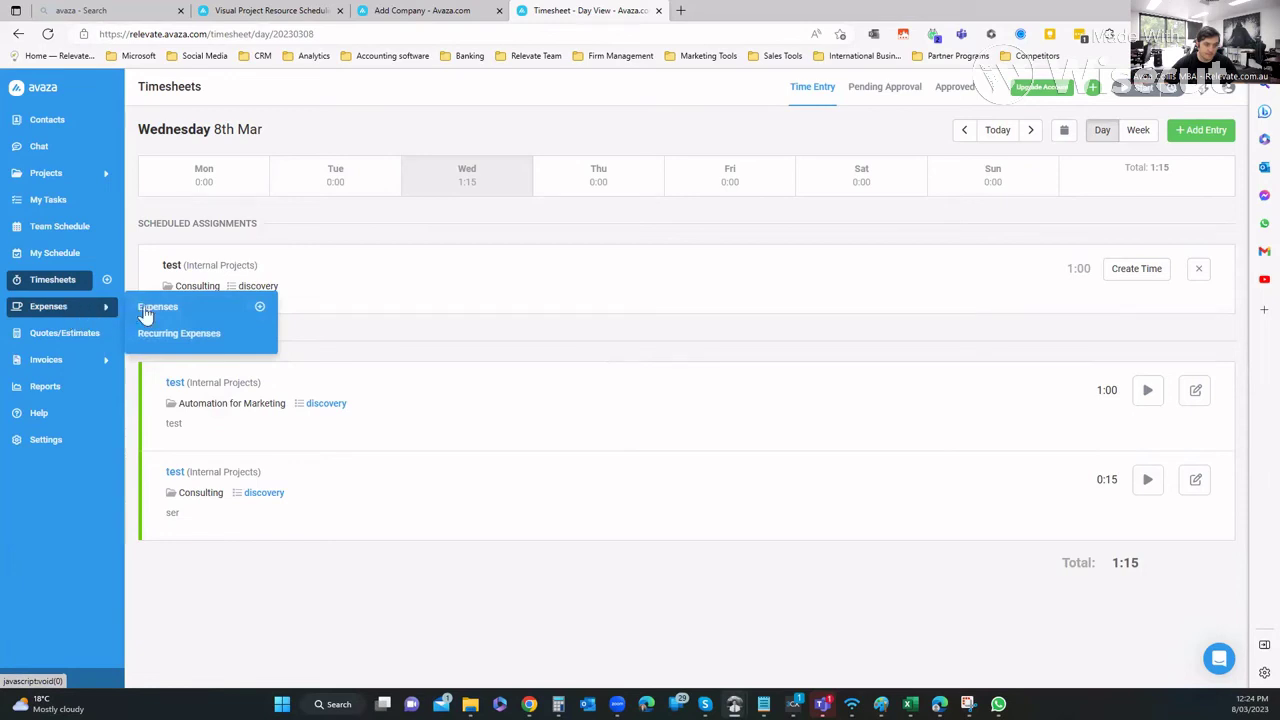
click(107, 284)
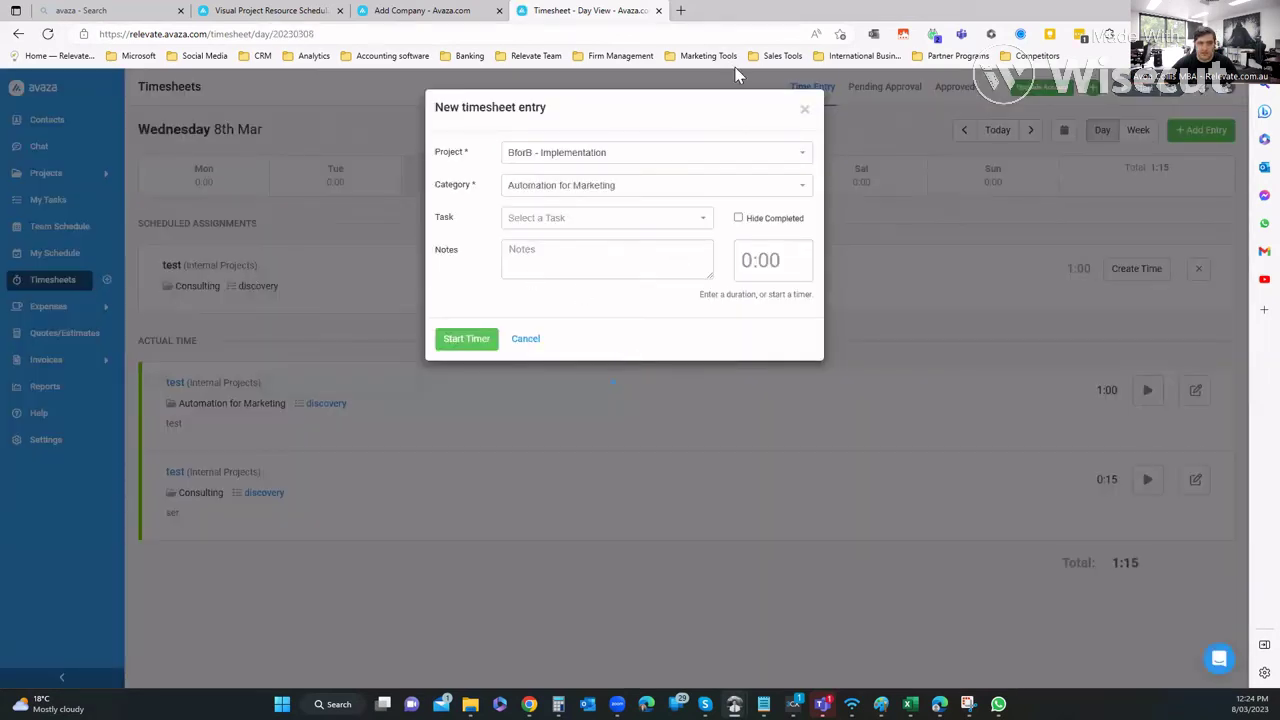
click(805, 110)
mouse_move(34, 314)
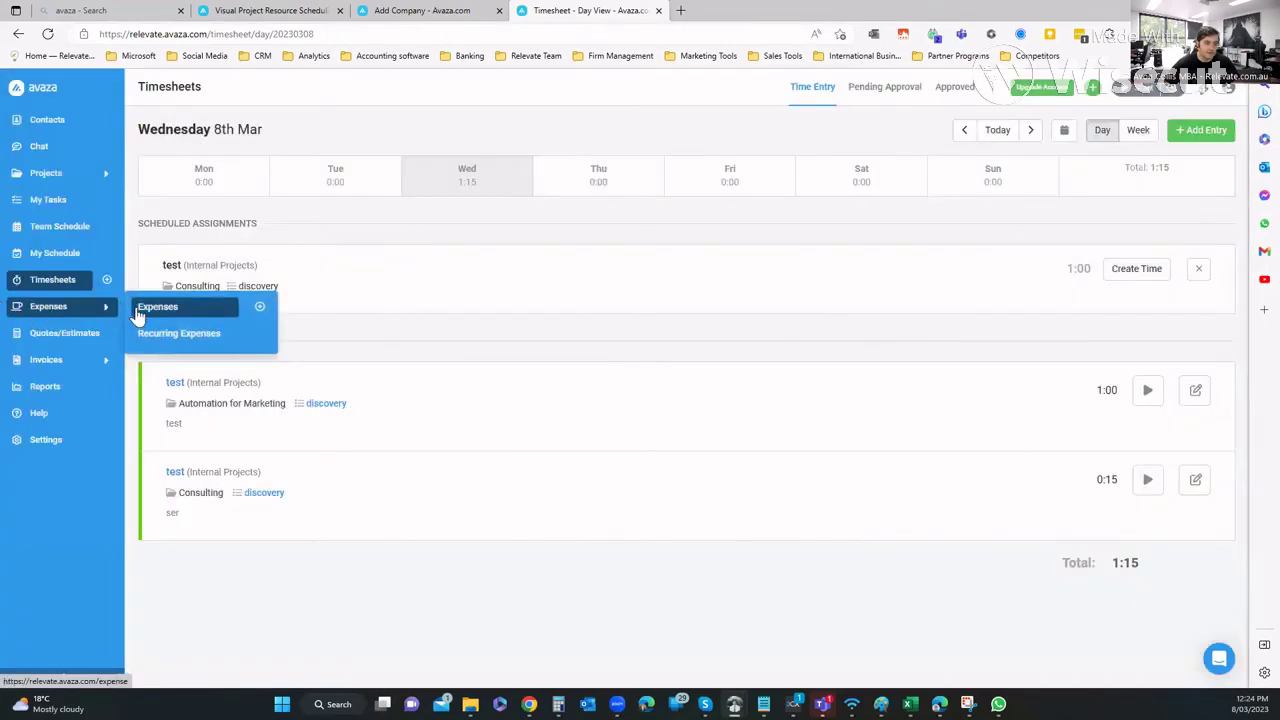
click(161, 340)
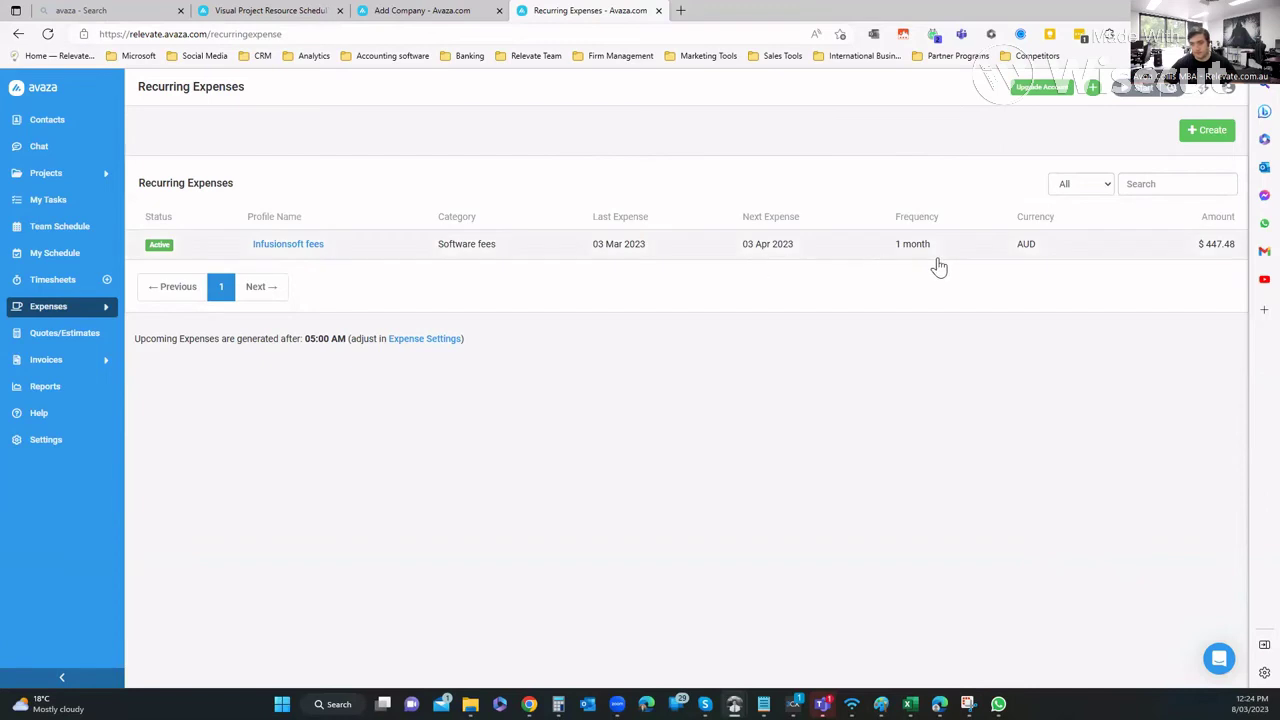
click(312, 247)
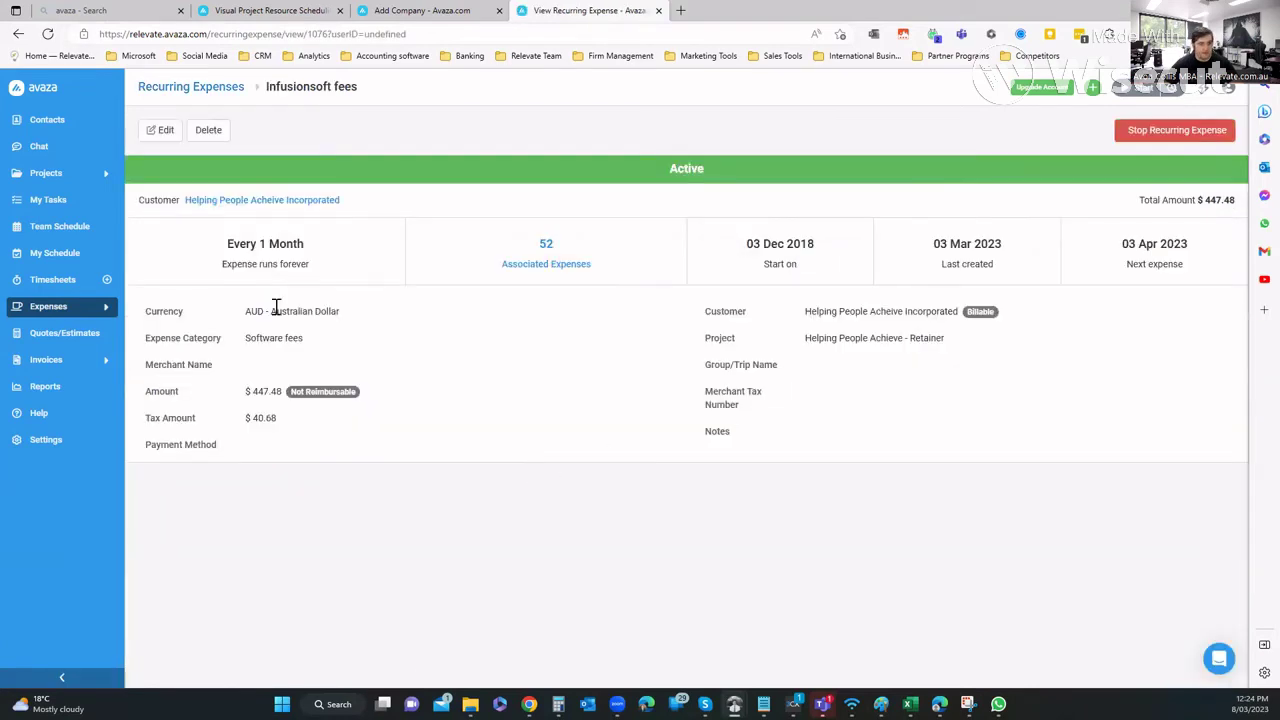
Review the existing quotes and estimates, and start a new one with Relevate as the customer
click(80, 342)
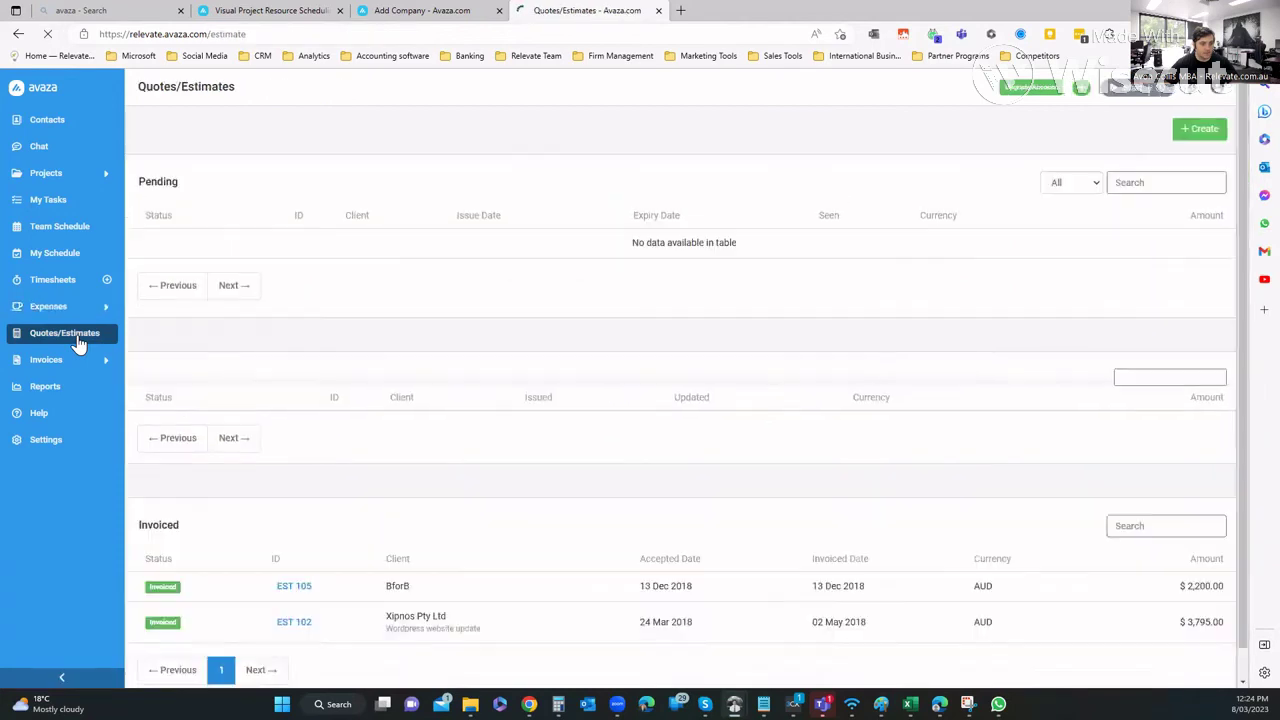
scroll(508, 415, down, 1)
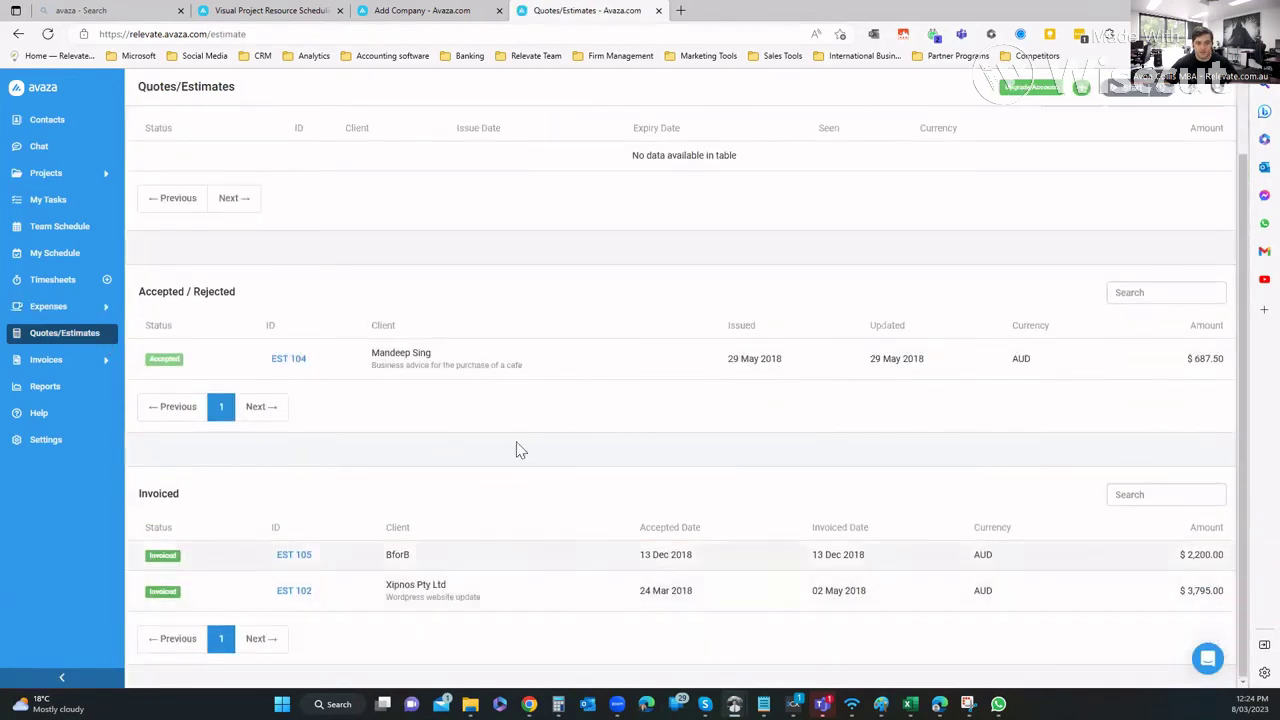
scroll(517, 449, up, 1)
click(1200, 128)
click(234, 198)
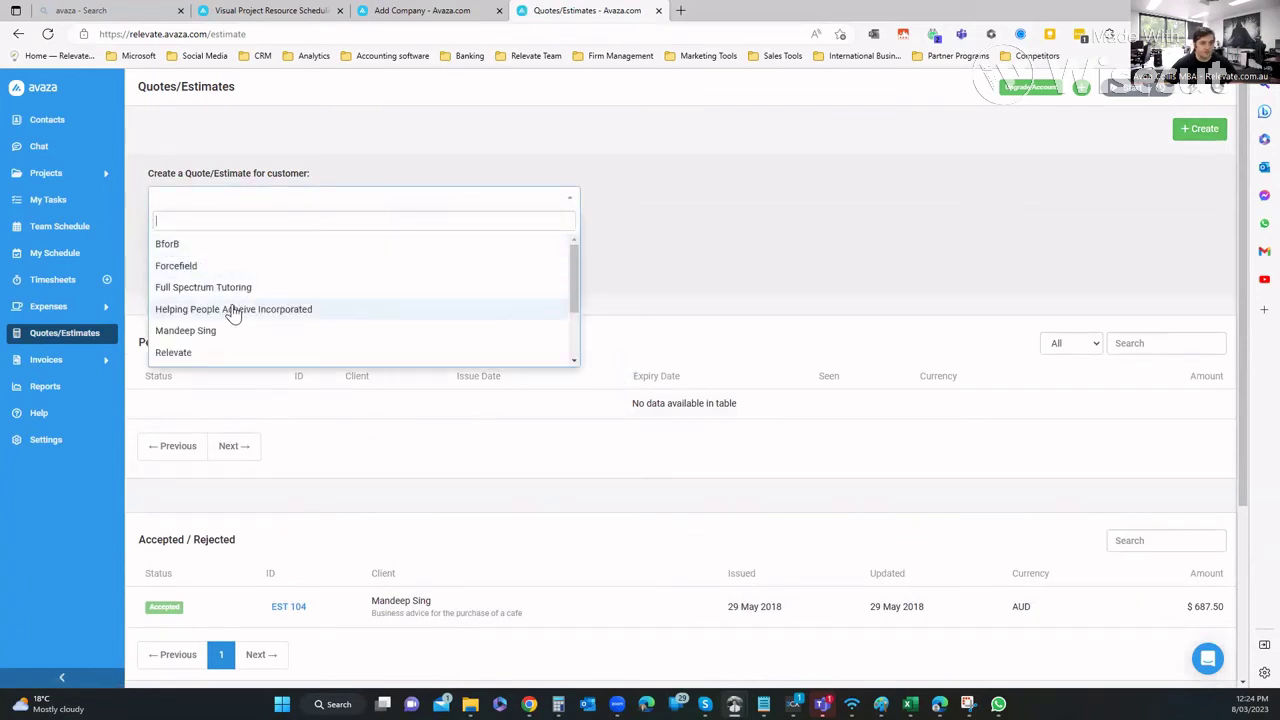
scroll(214, 326, down, 2)
scroll(190, 350, up, 2)
click(173, 353)
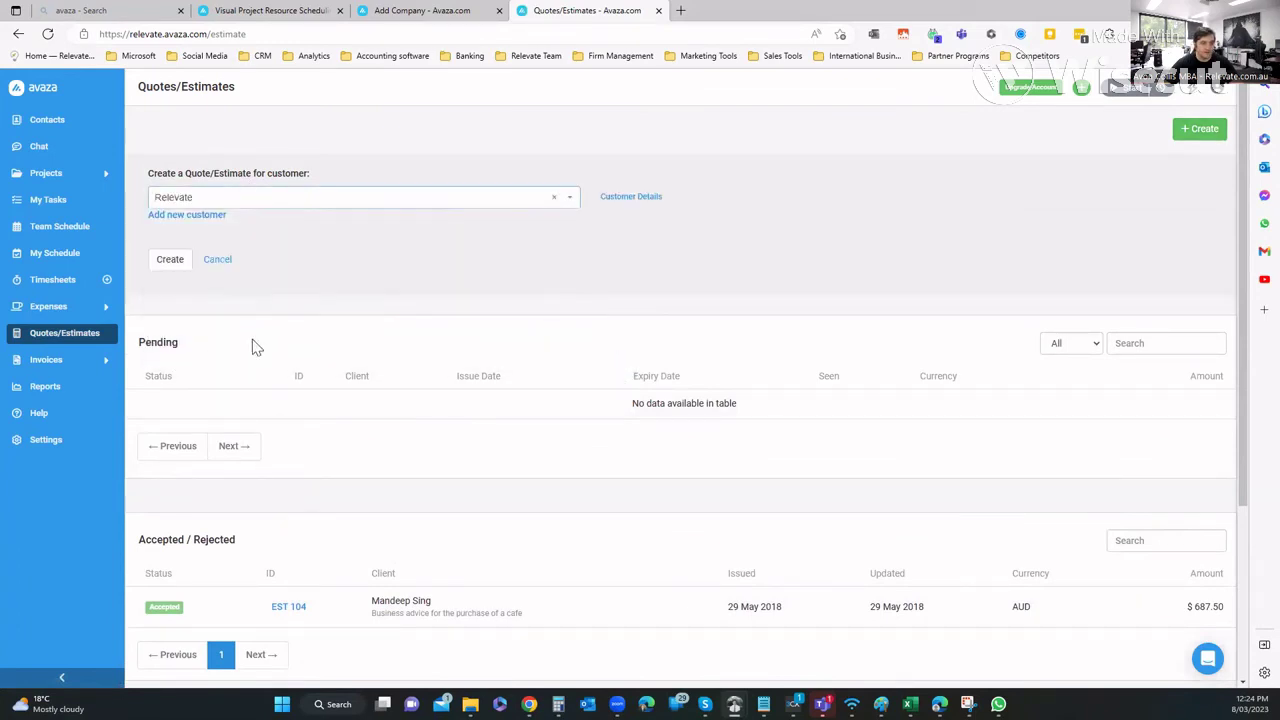
View Relevate's customer details in a separate tab, and look at the new customer fields for the quote
click(645, 201)
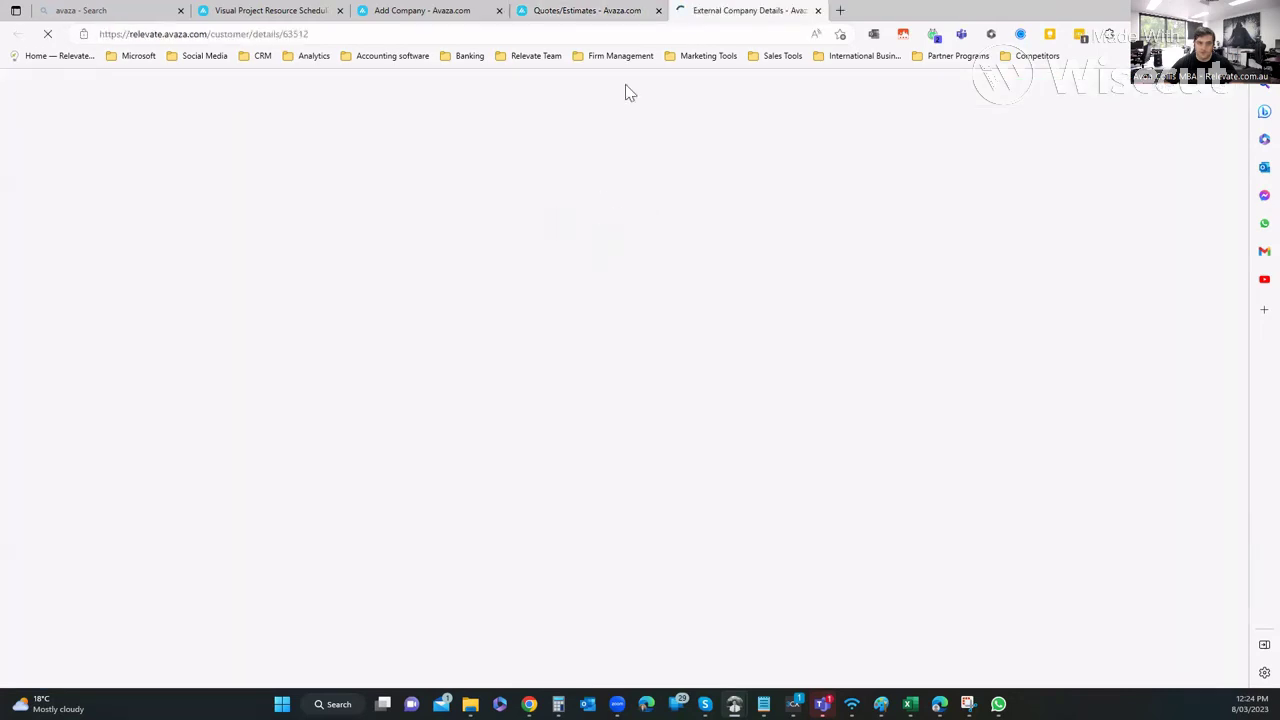
scroll(555, 191, down, 5)
click(587, 14)
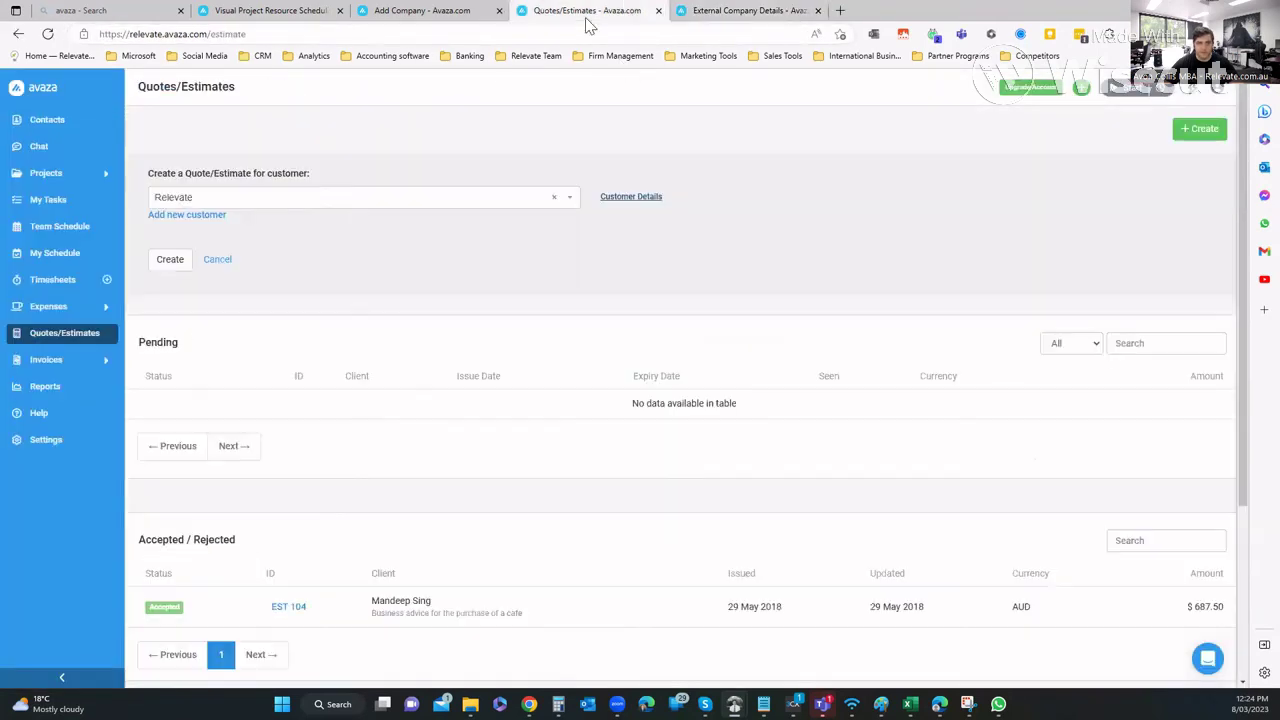
click(190, 215)
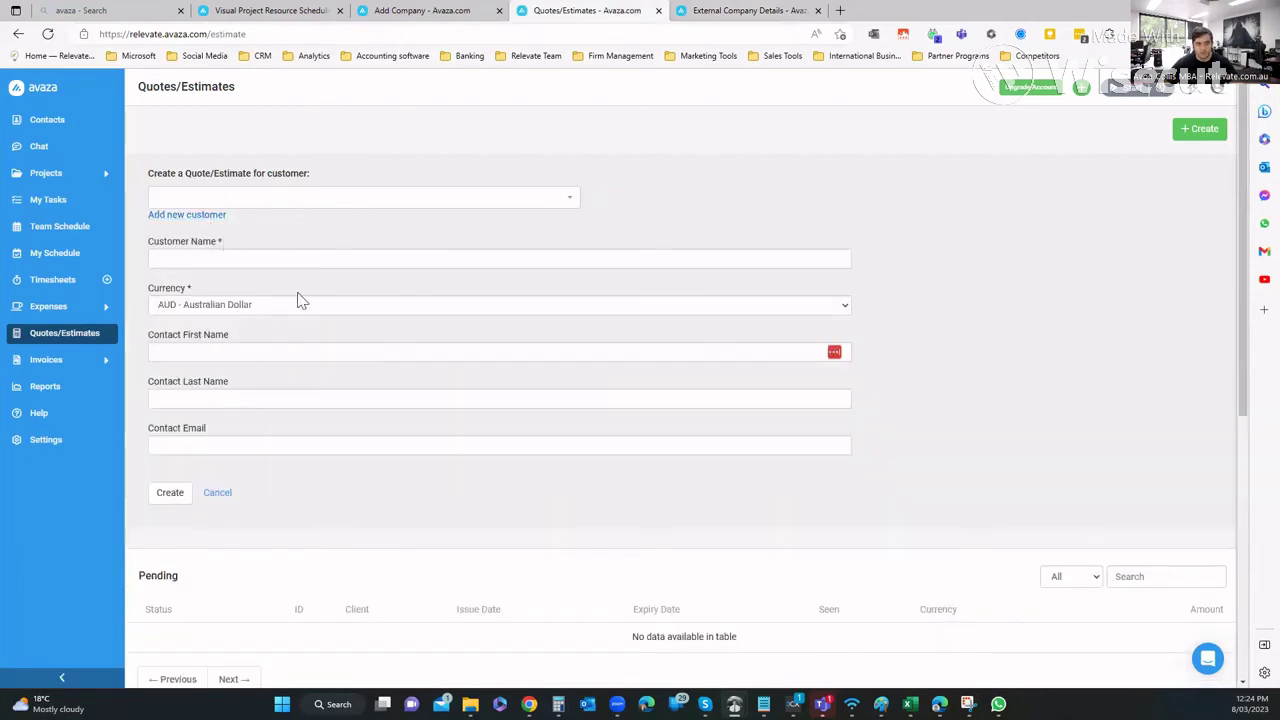
Create a quote/estimate for the existing customer Relevate, using the Relevate estimate template
click(308, 200)
scroll(243, 291, down, 1)
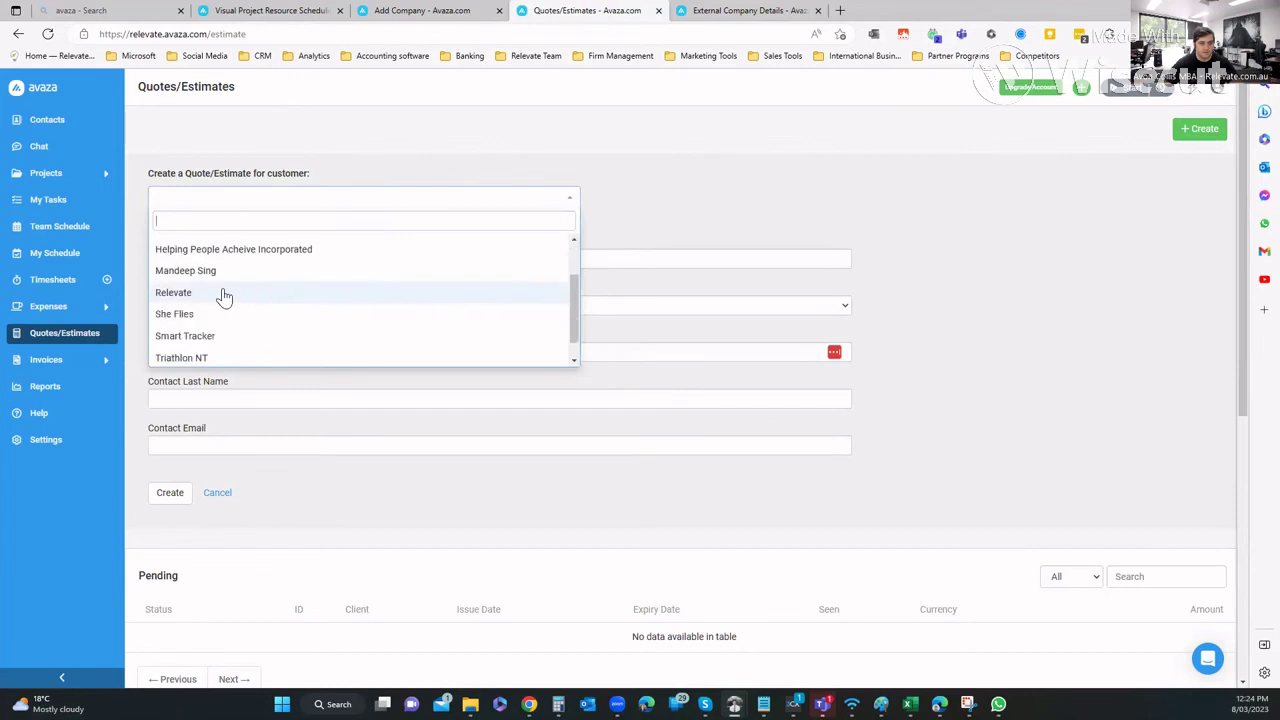
click(223, 294)
scroll(358, 285, down, 2)
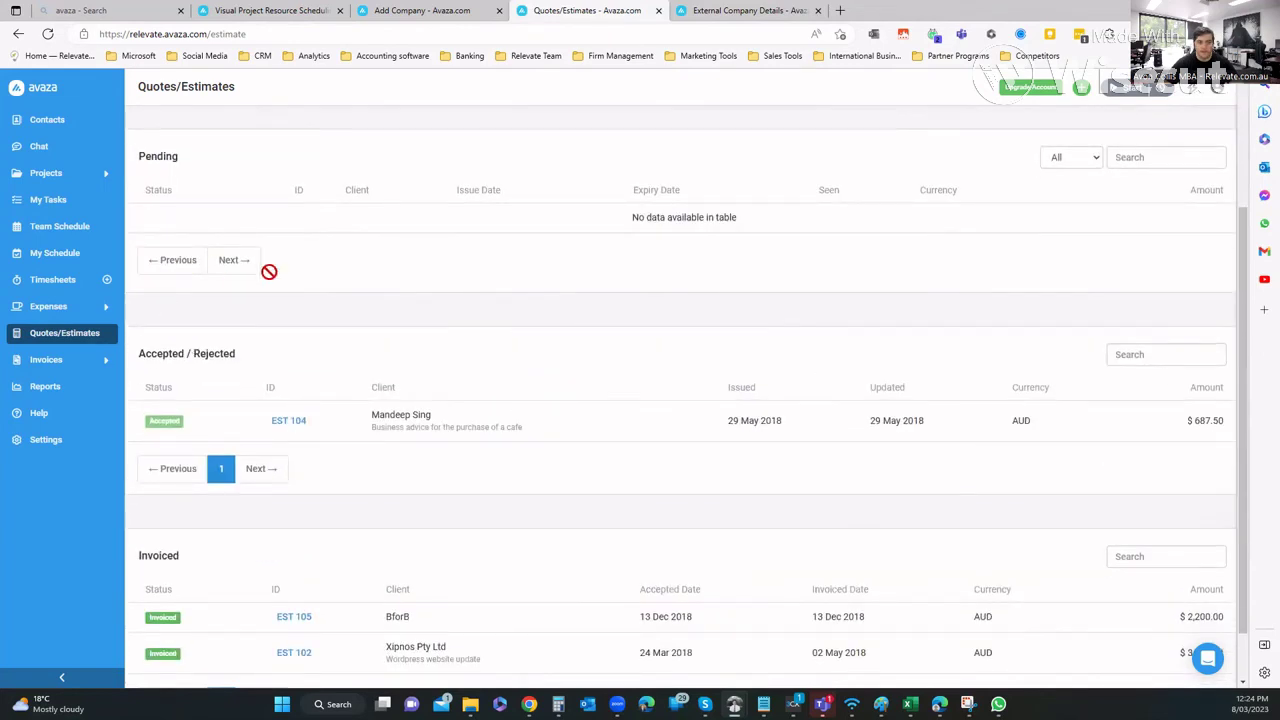
scroll(923, 224, up, 2)
click(172, 264)
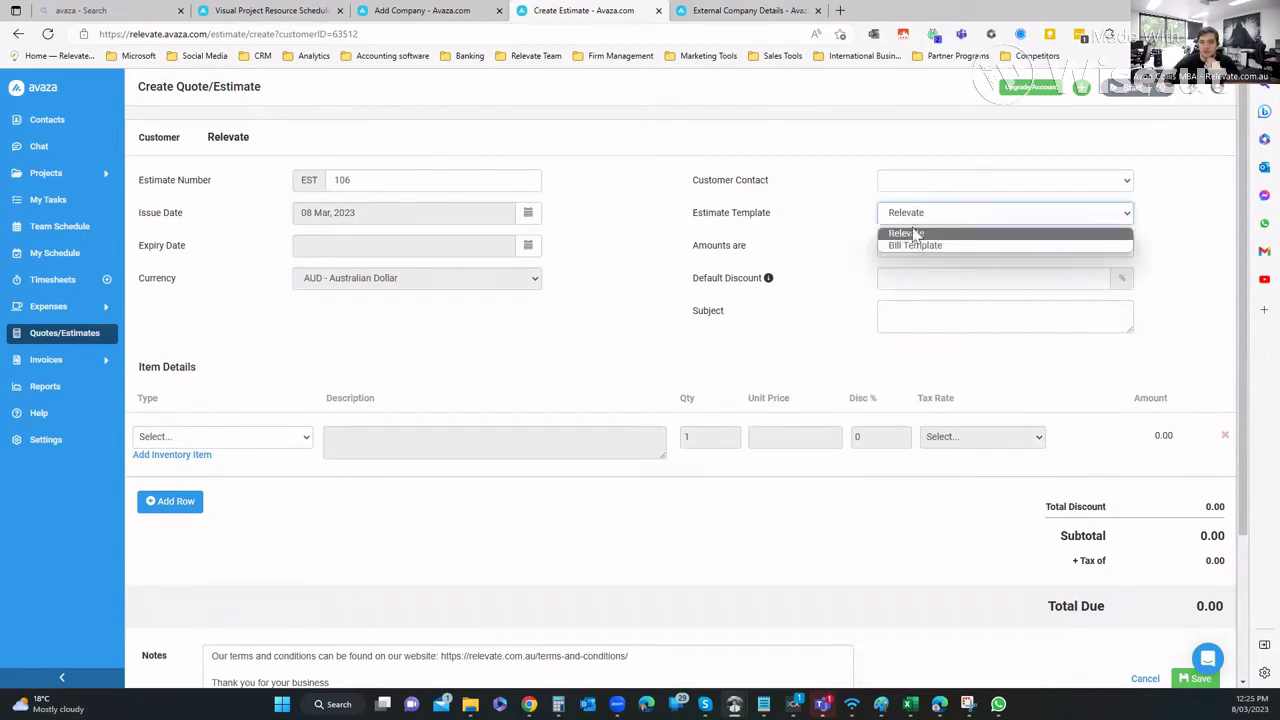
click(914, 234)
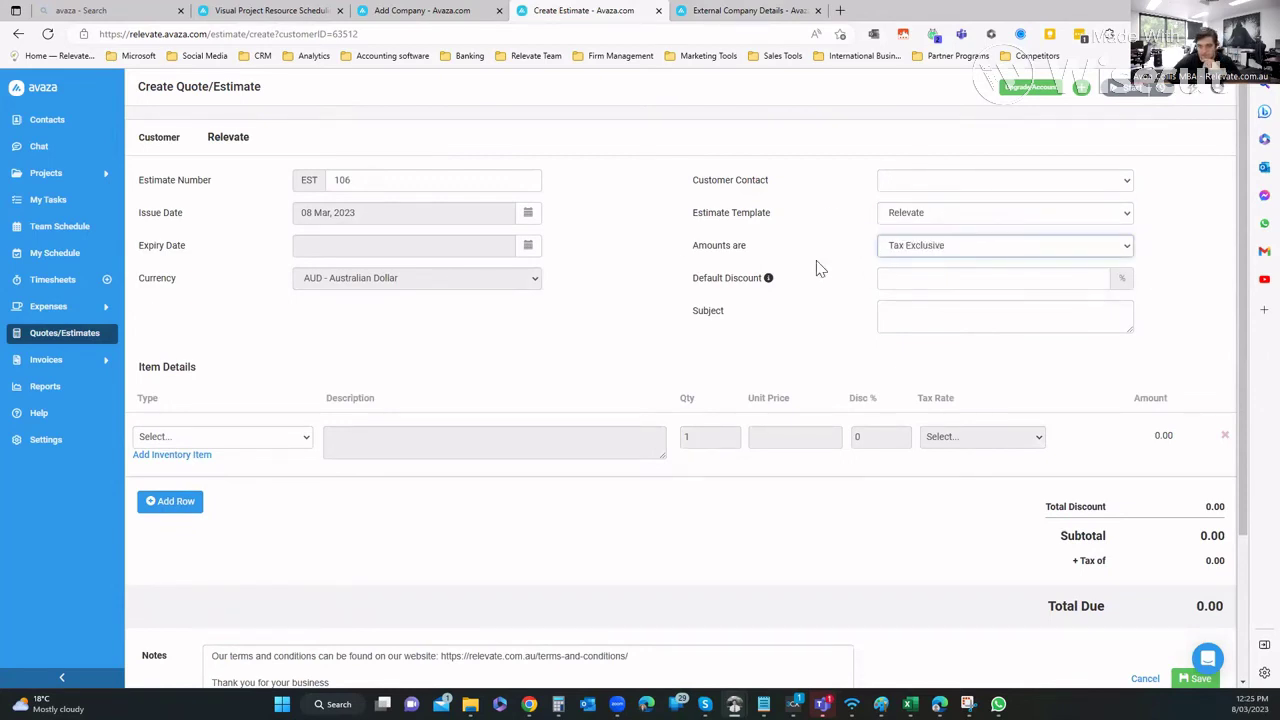
Add a Consulting item with quantity 5 and Goods and Services Tax to the Relevate estimate, and save it
scroll(969, 321, down, 2)
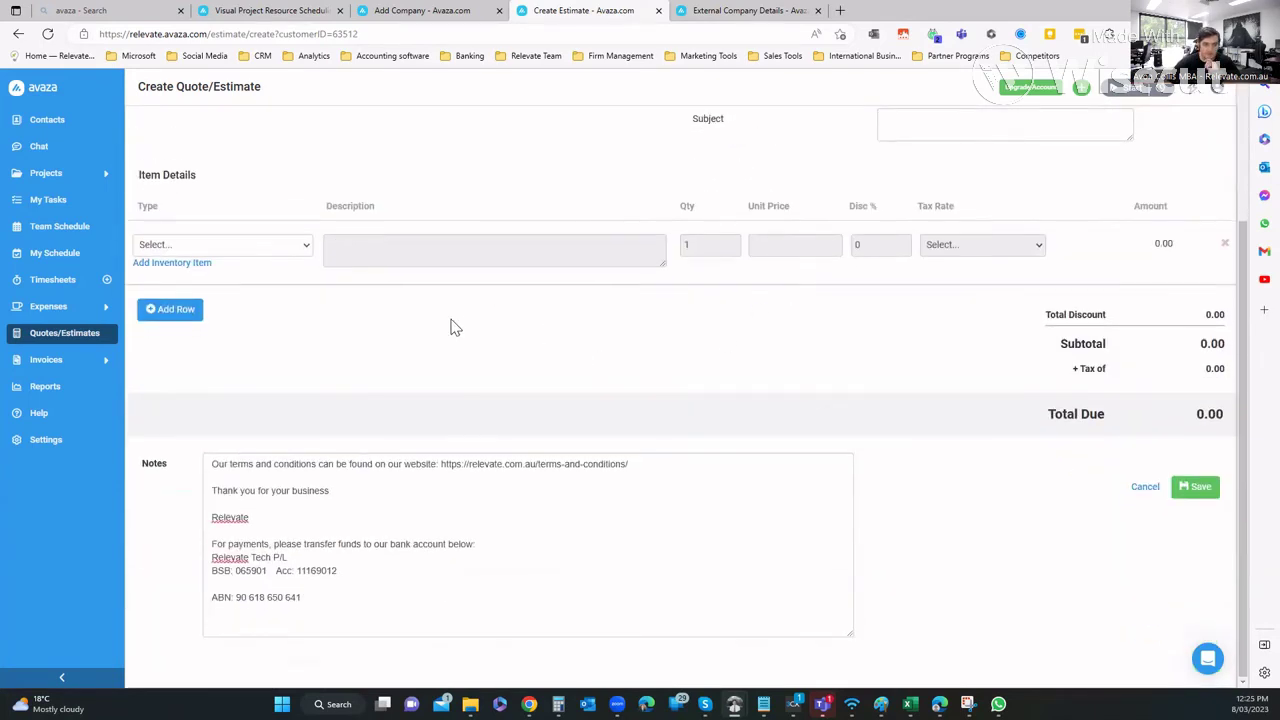
scroll(563, 365, up, 2)
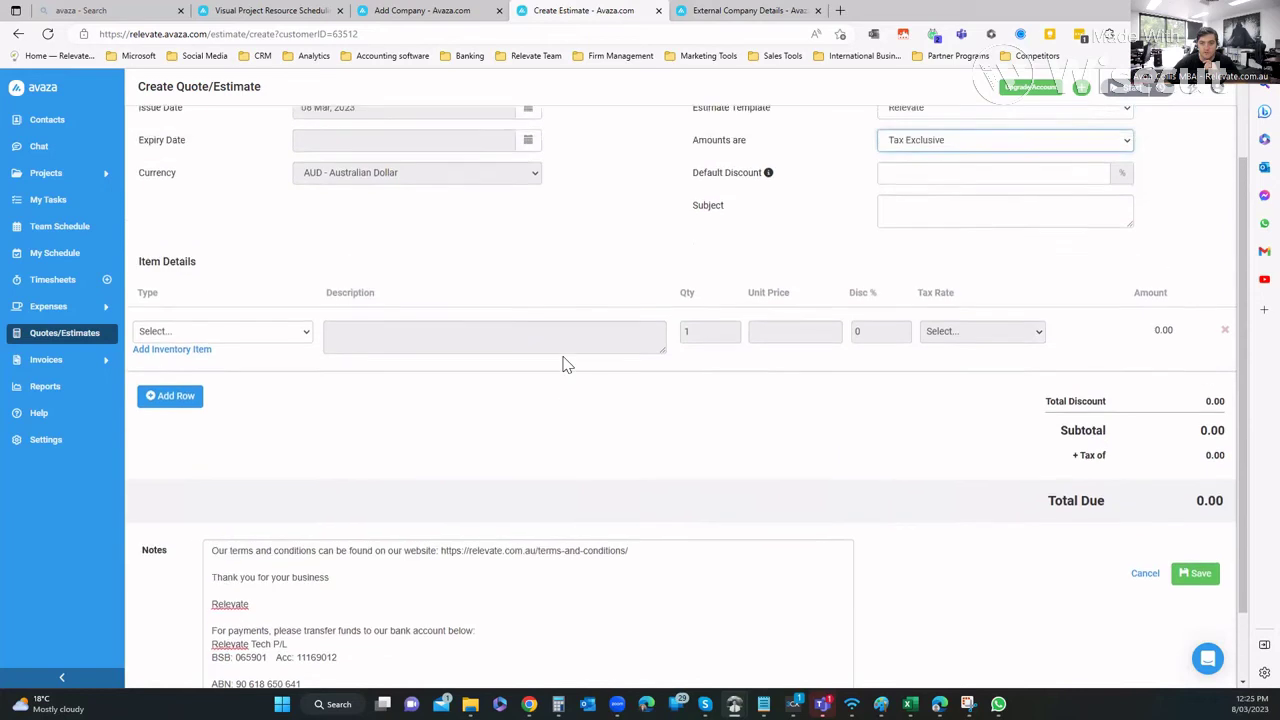
click(221, 400)
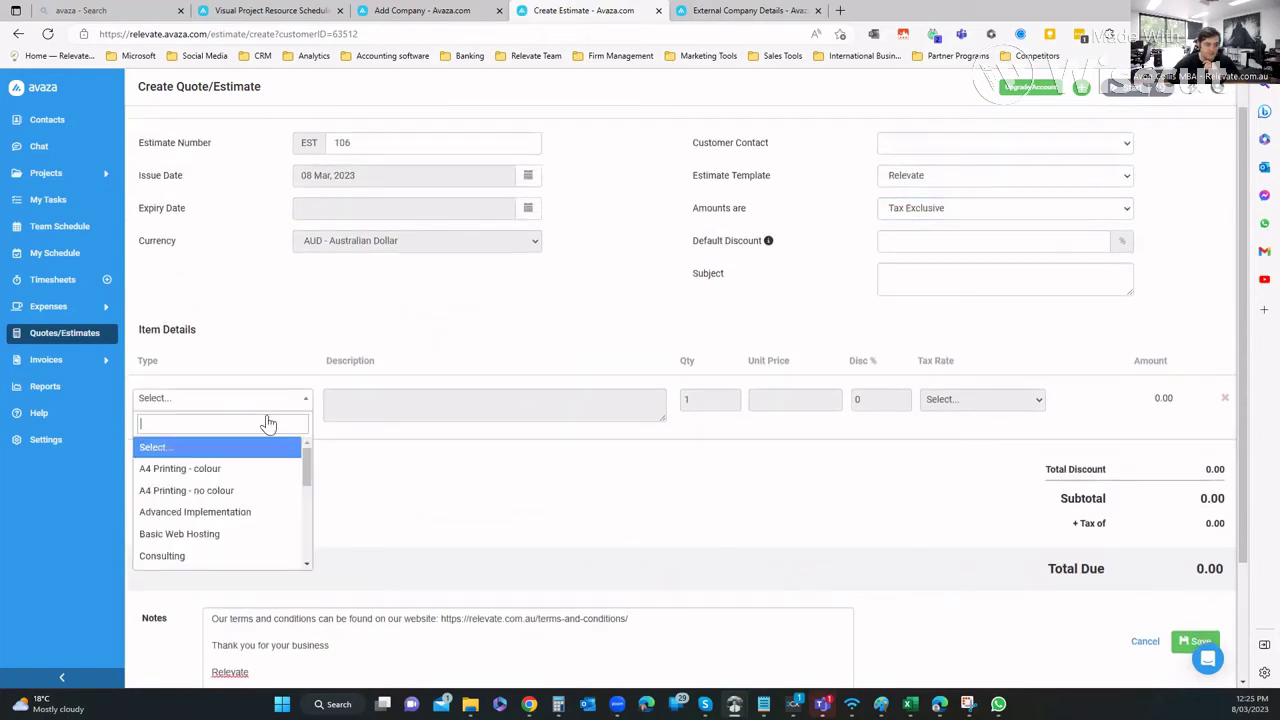
scroll(228, 480, down, 1)
click(200, 524)
click(685, 401)
text(56)
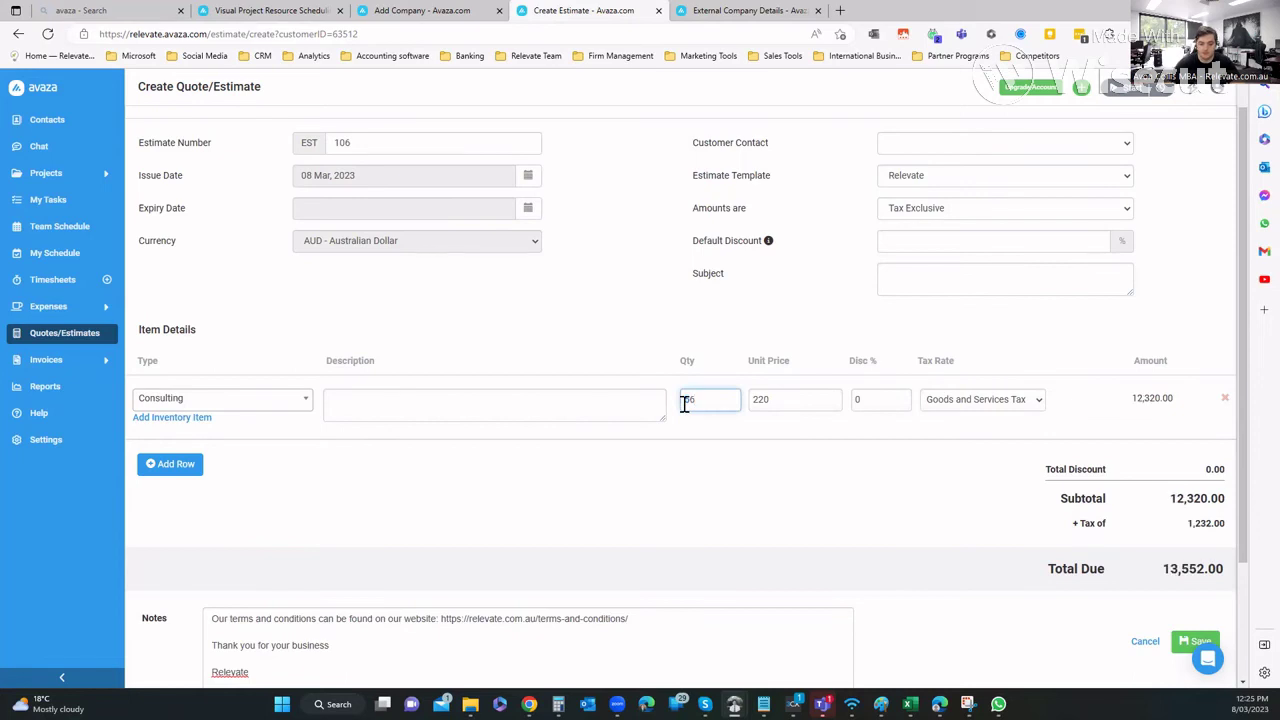
key(BackSpace)
click(958, 405)
click(960, 407)
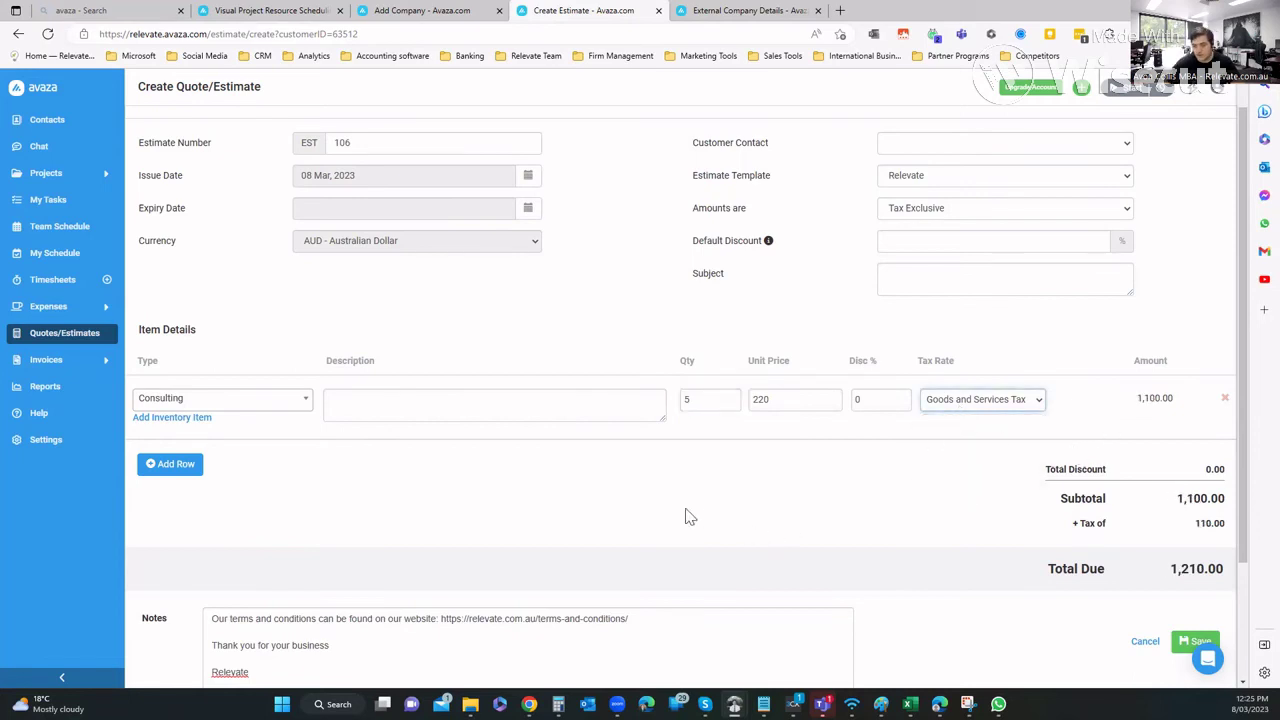
scroll(1124, 519, down, 1)
click(1192, 549)
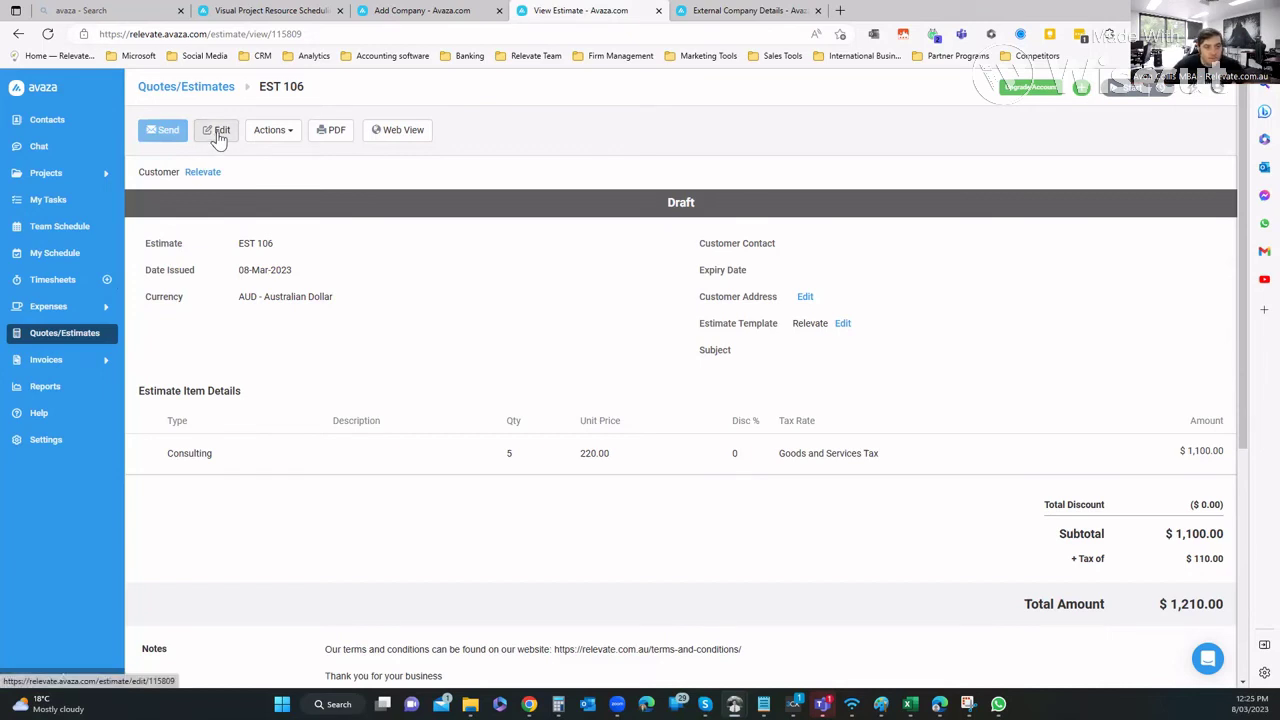
Look at the actions available for the saved estimate without applying one, and review its details
click(275, 134)
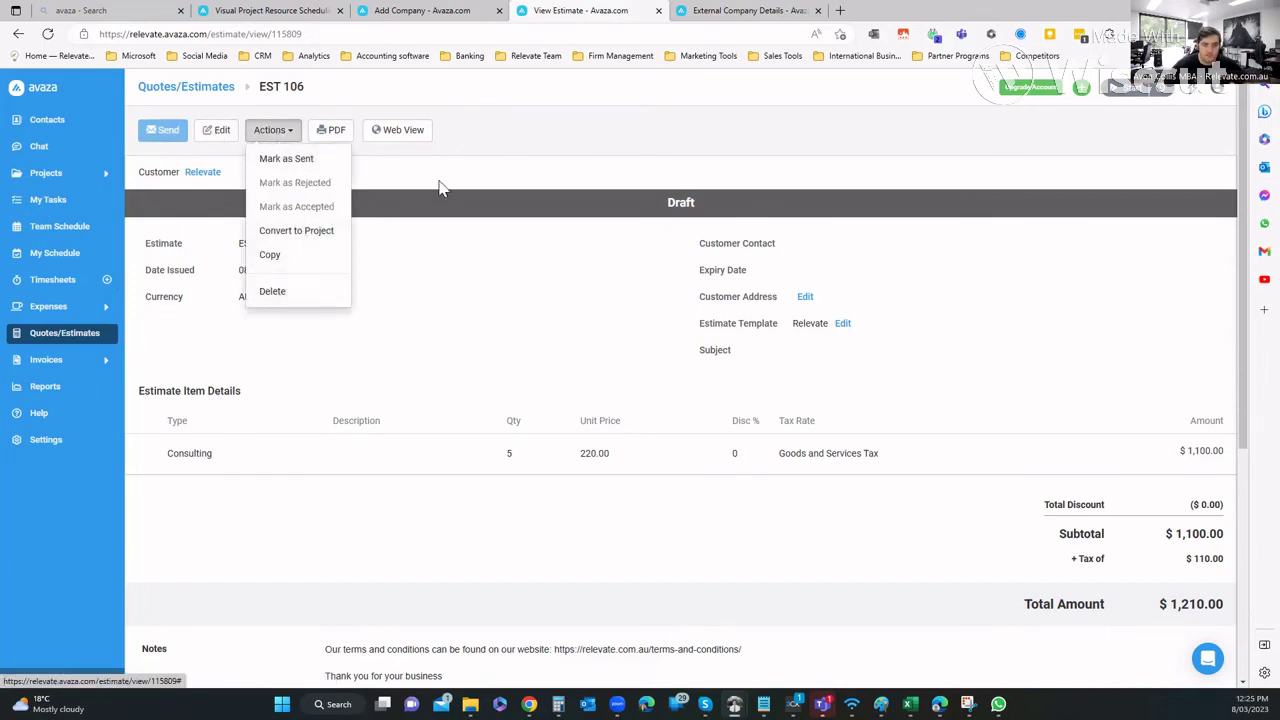
click(271, 136)
scroll(400, 420, down, 1)
scroll(408, 417, down, 1)
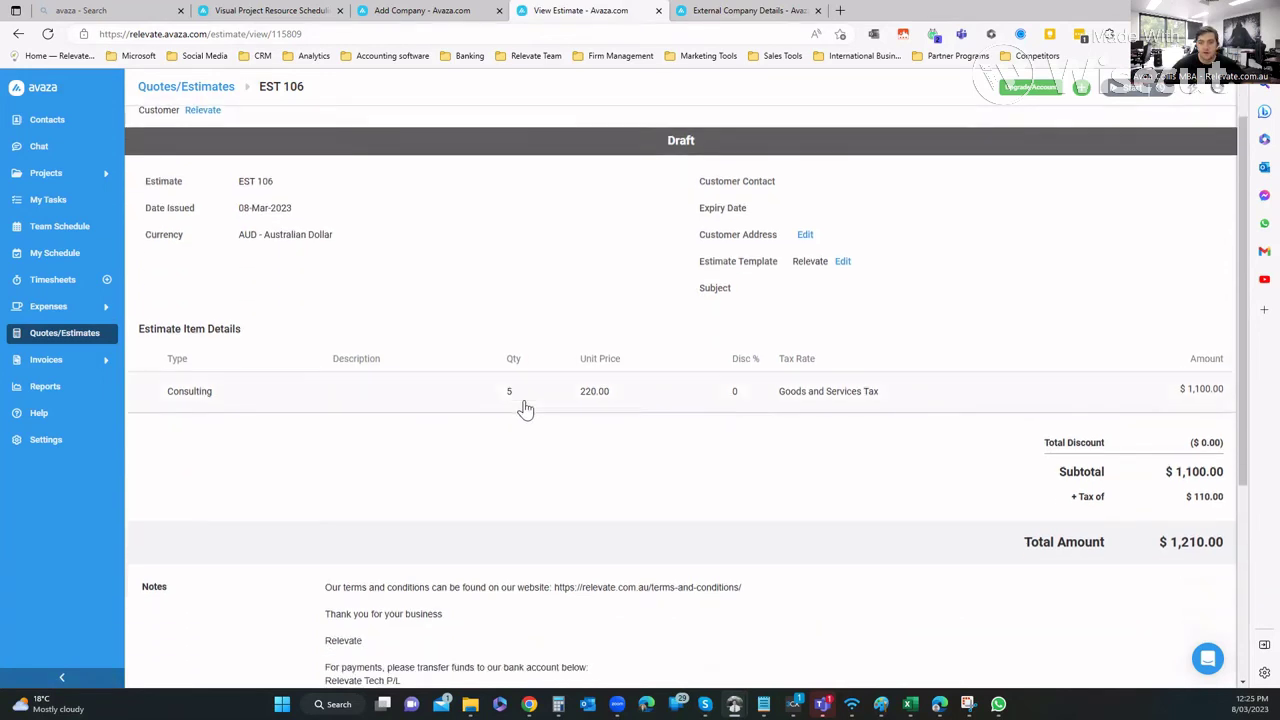
scroll(520, 461, up, 1)
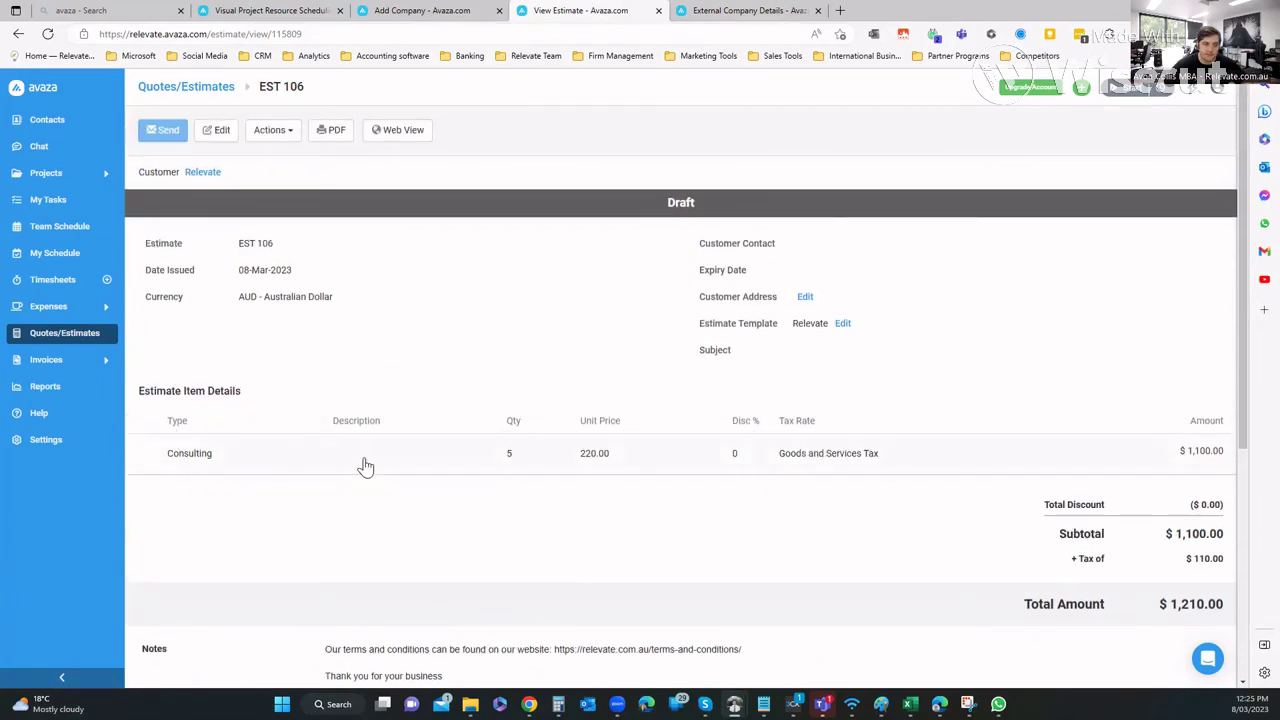
View the web version of the estimate from start to end, and return to the estimate record
click(417, 140)
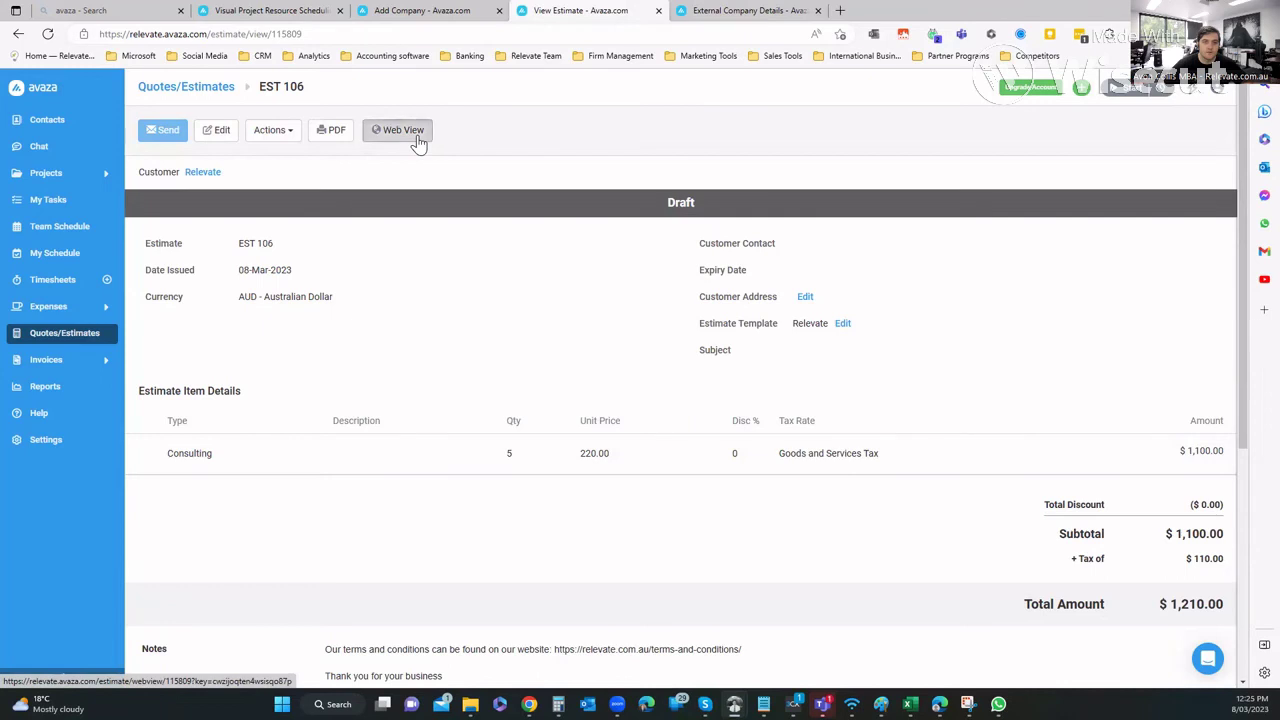
scroll(590, 280, down, 1)
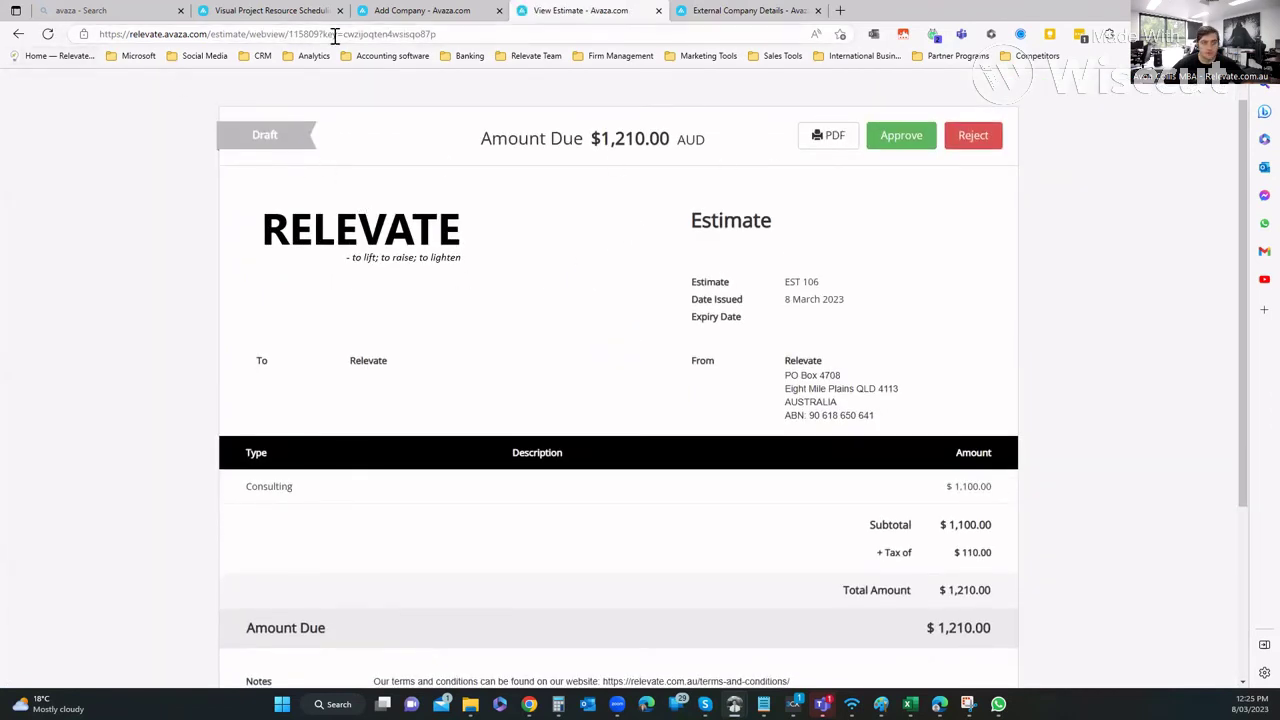
scroll(845, 197, up, 1)
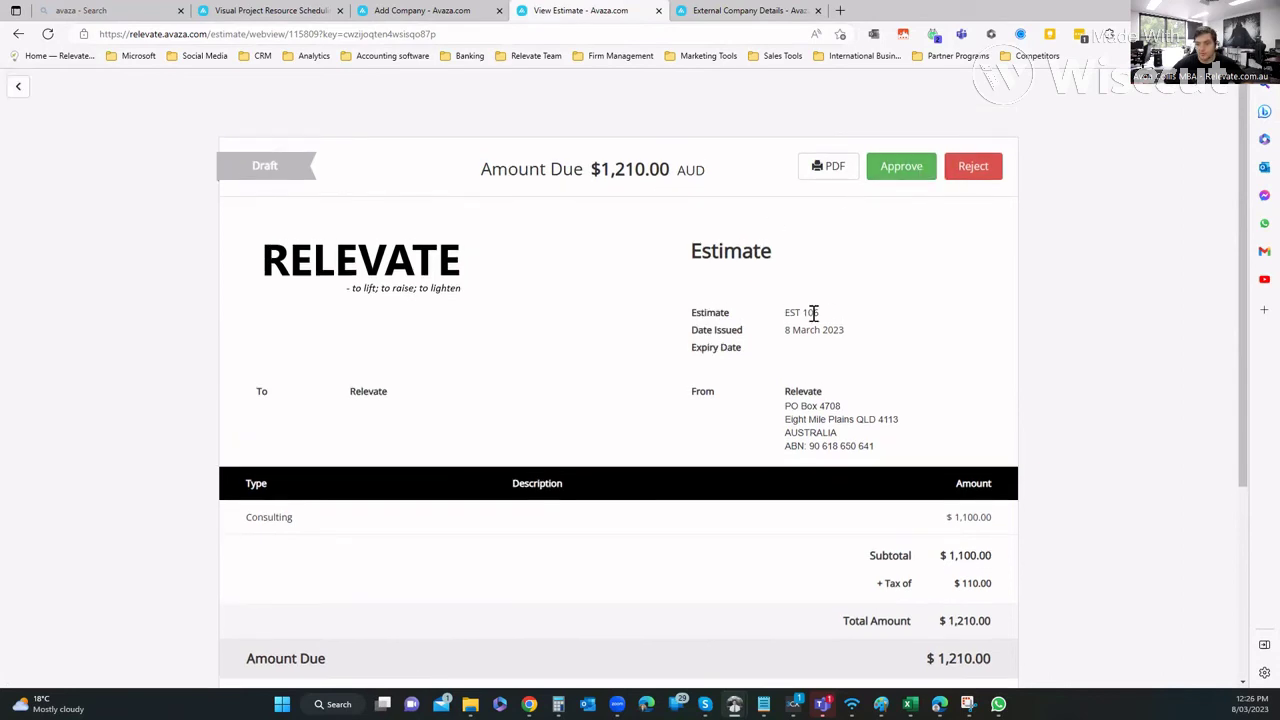
scroll(790, 330, down, 2)
scroll(588, 343, up, 2)
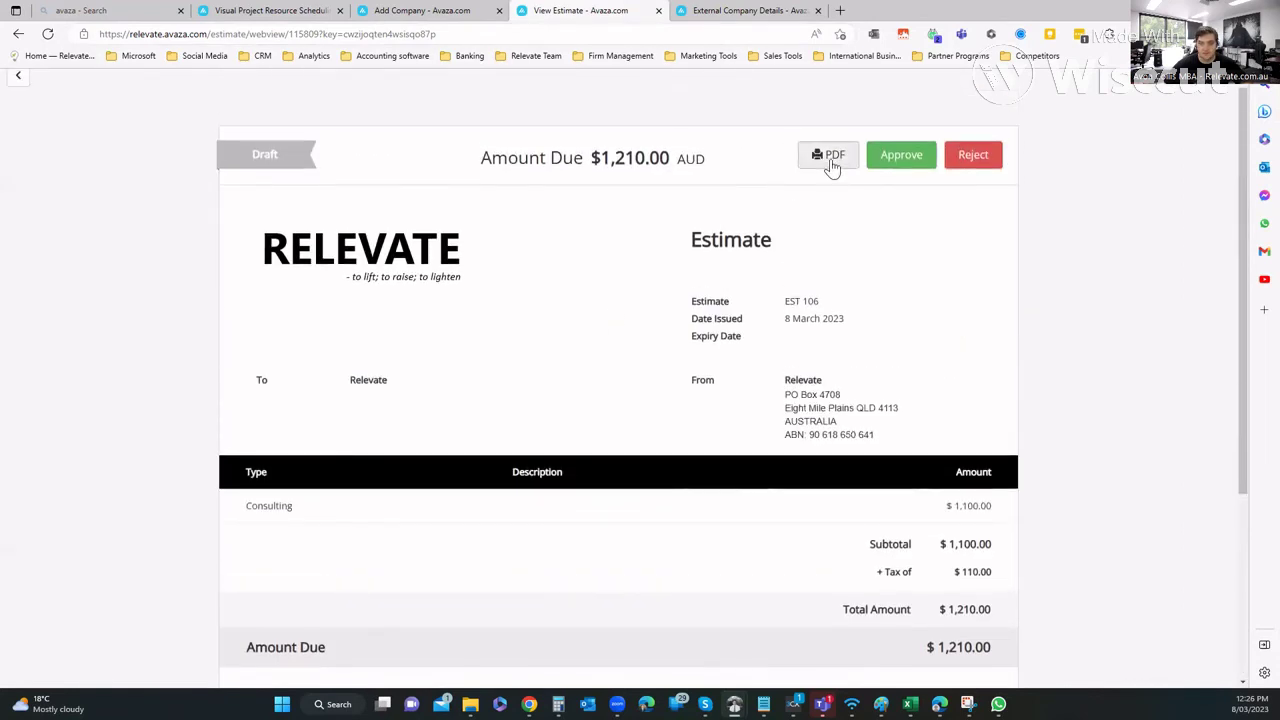
click(20, 36)
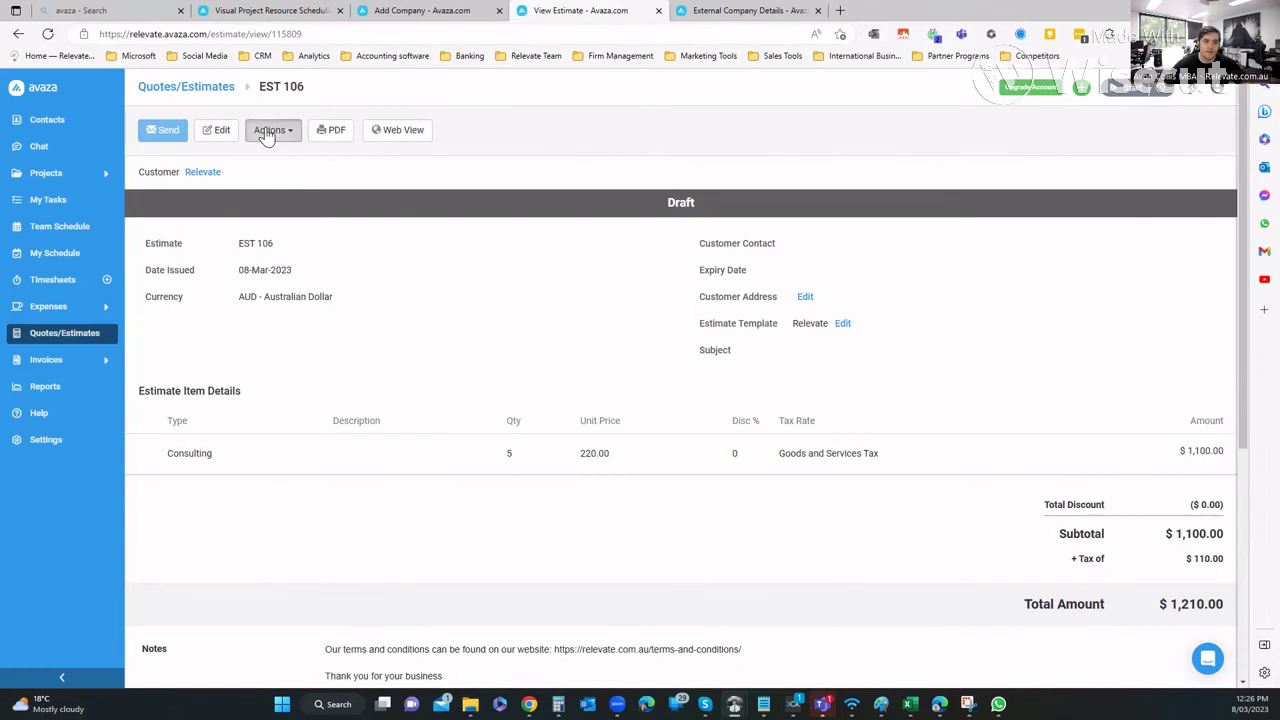
Check the estimate's available actions again, and open it for editing to look over its fields
click(270, 130)
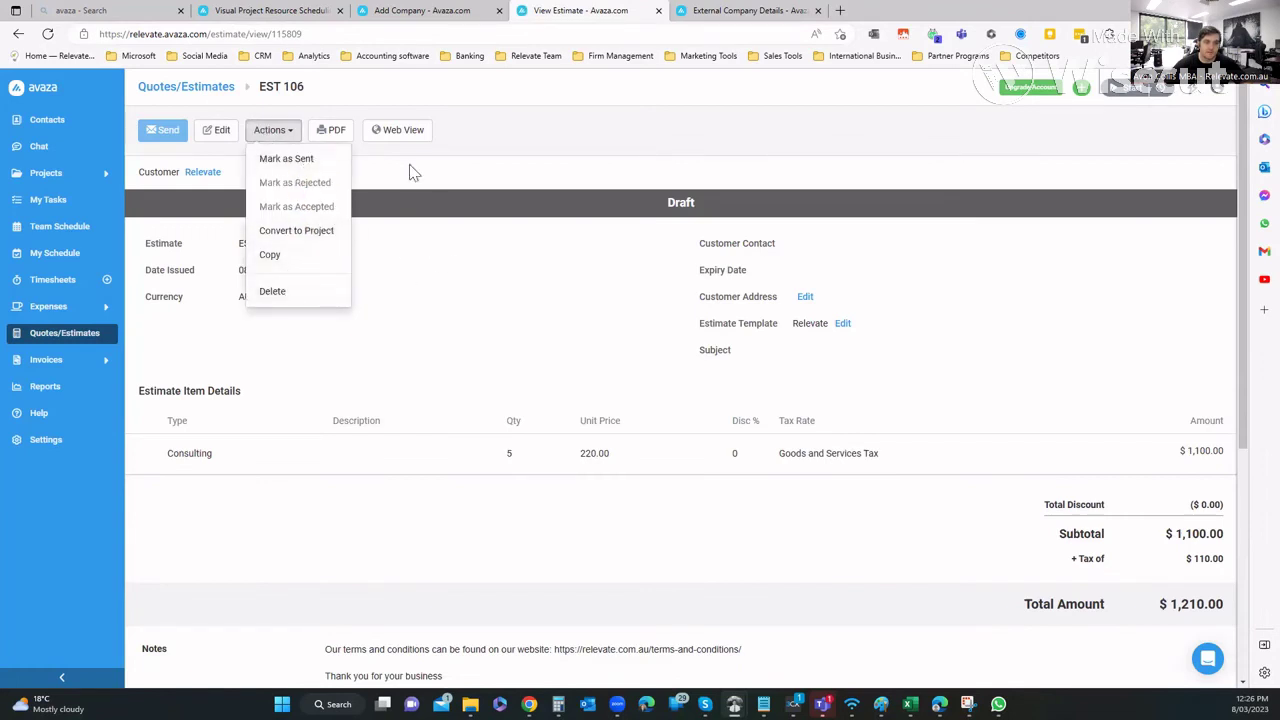
click(224, 136)
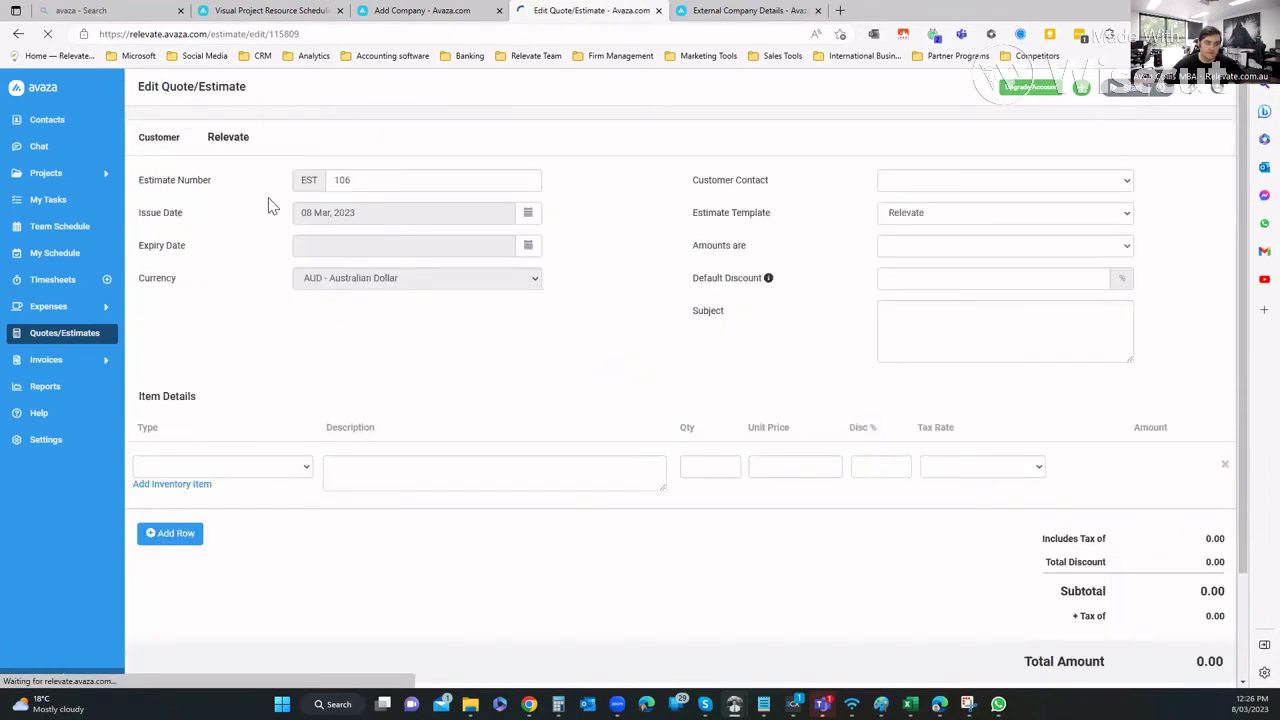
scroll(368, 290, down, 2)
scroll(368, 290, up, 2)
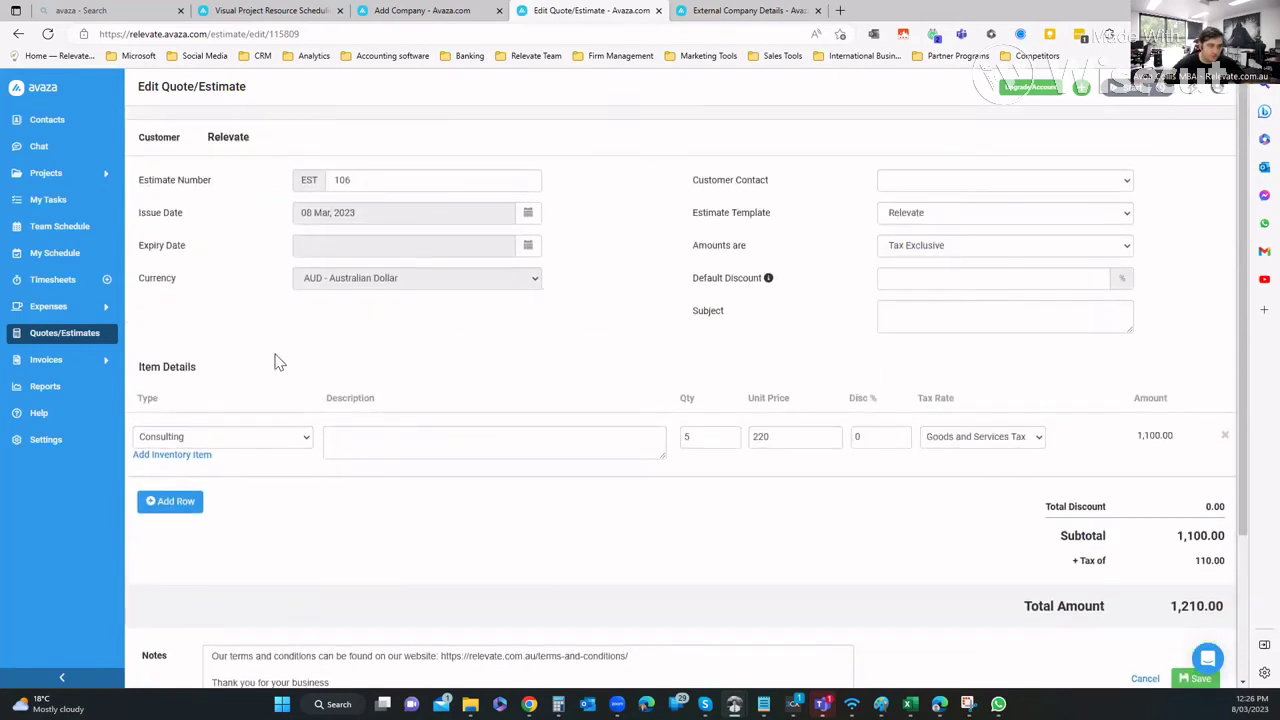
View the list of payments received and the list of open invoices
mouse_move(50, 368)
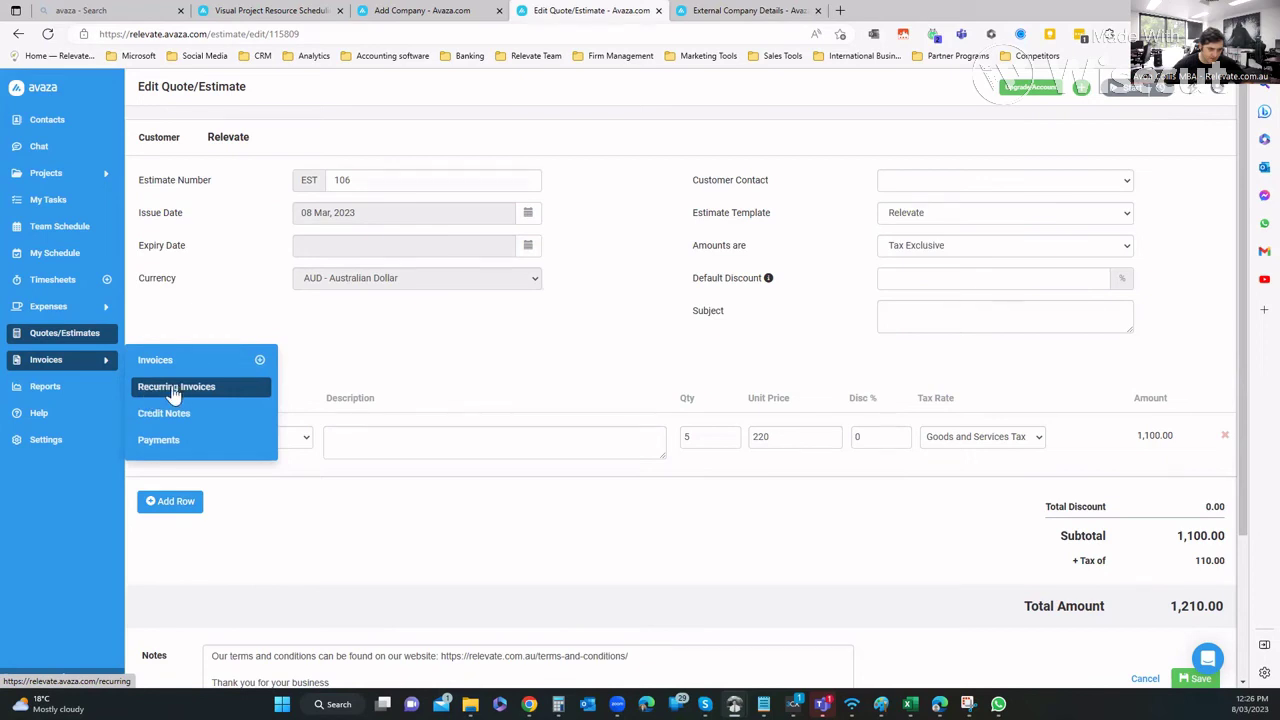
click(162, 452)
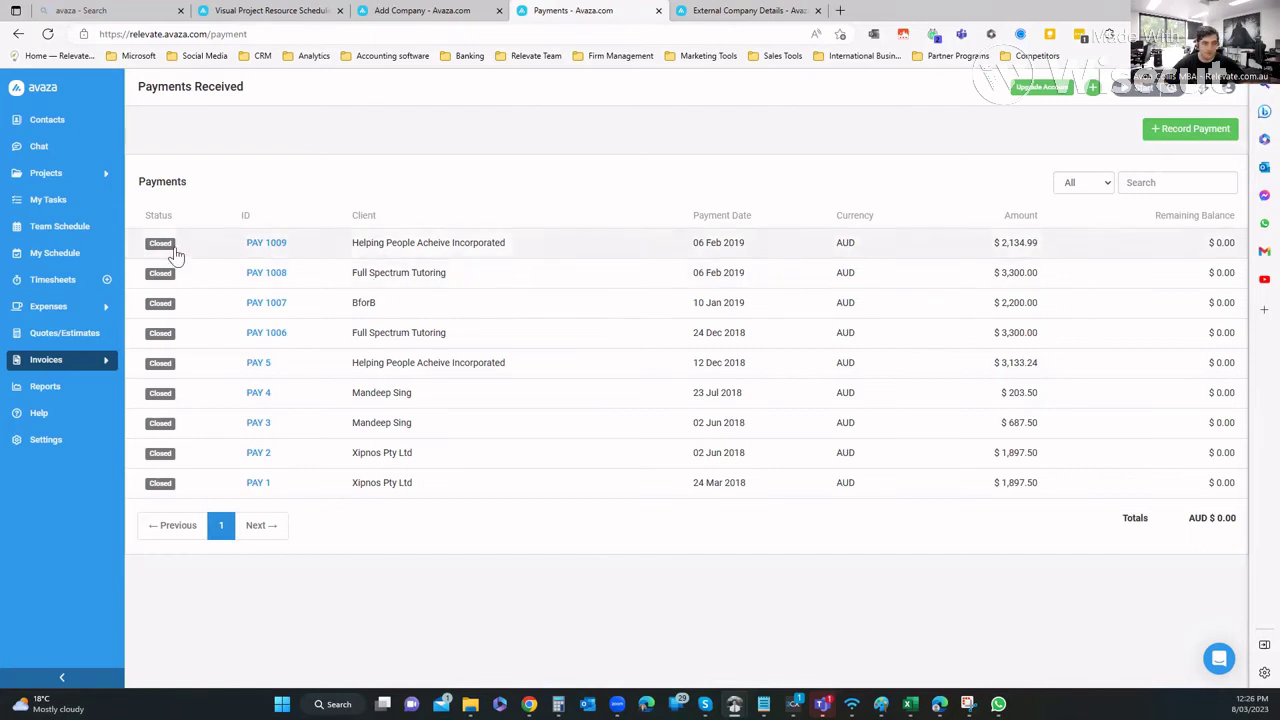
mouse_move(71, 365)
click(153, 363)
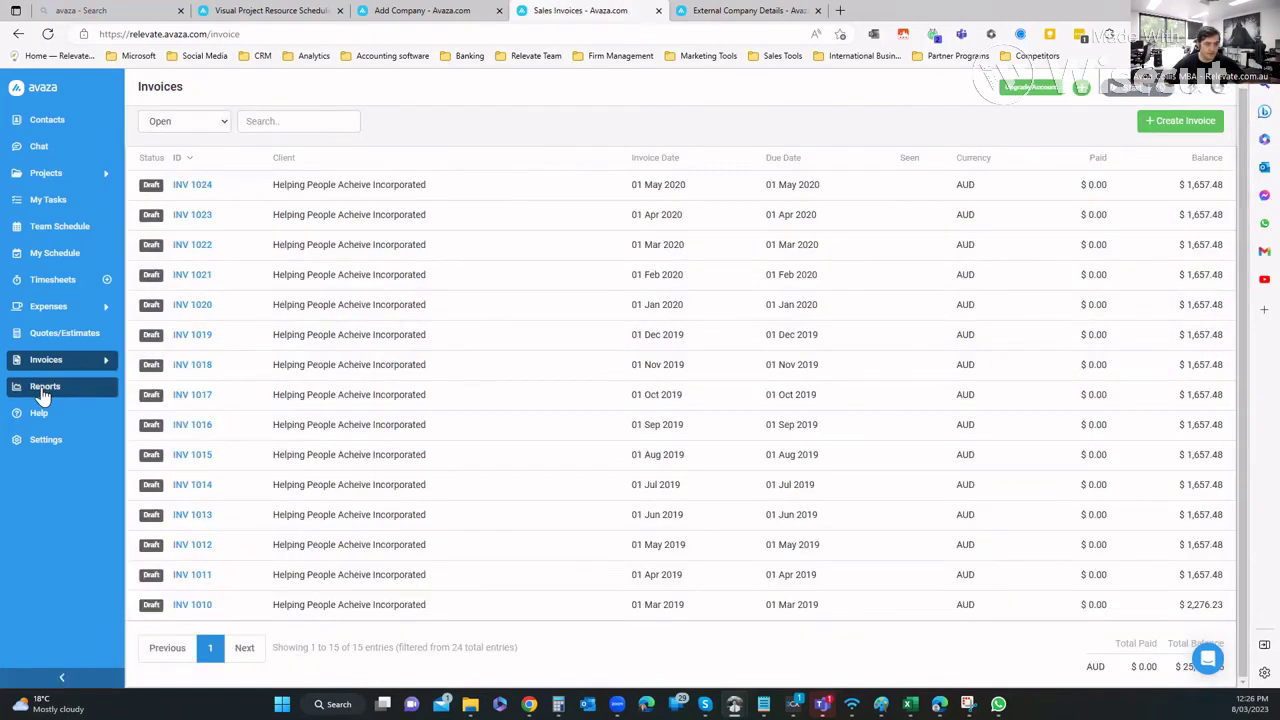
Browse the standard reports from the Project Management group through to the Exports group
click(44, 386)
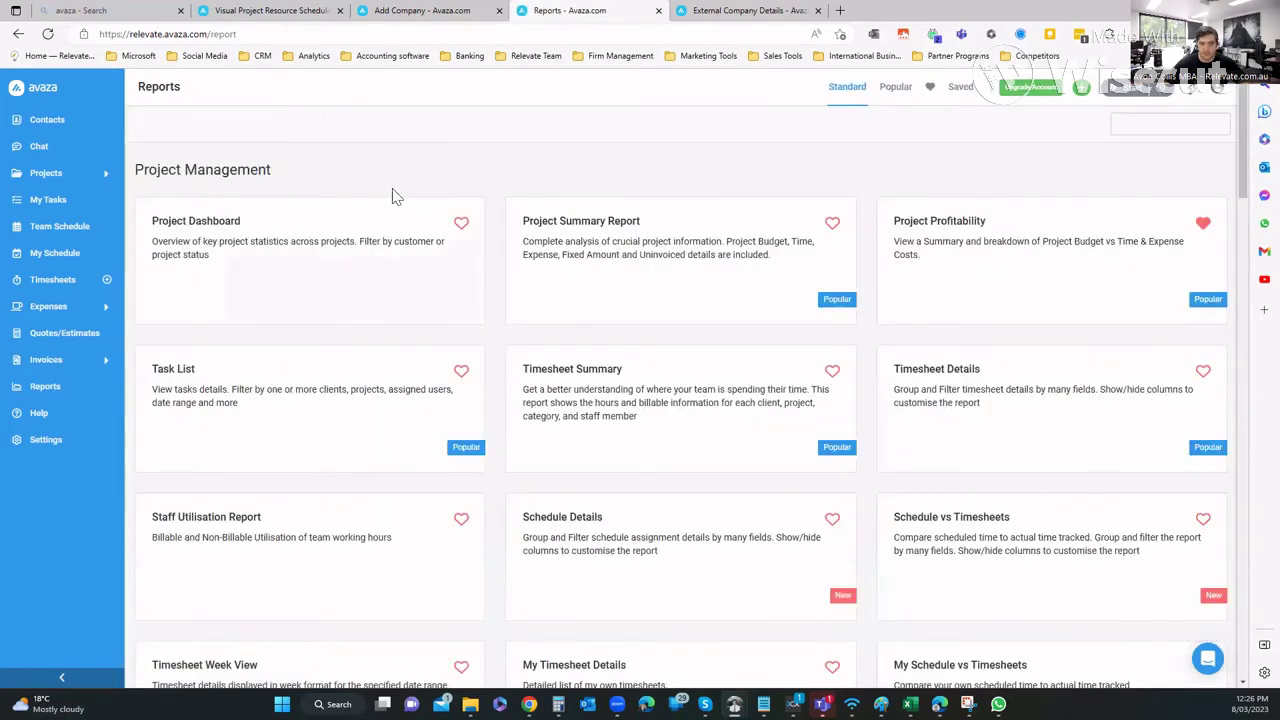
scroll(714, 223, down, 2)
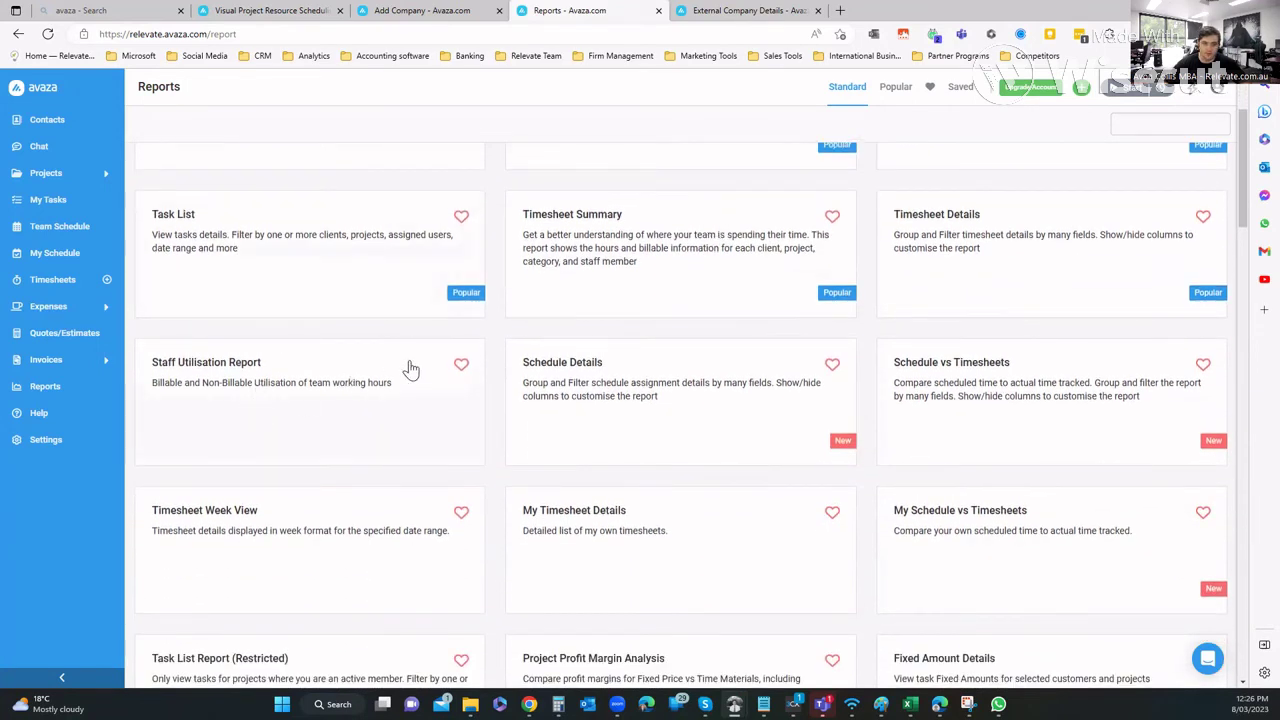
scroll(640, 343, down, 3)
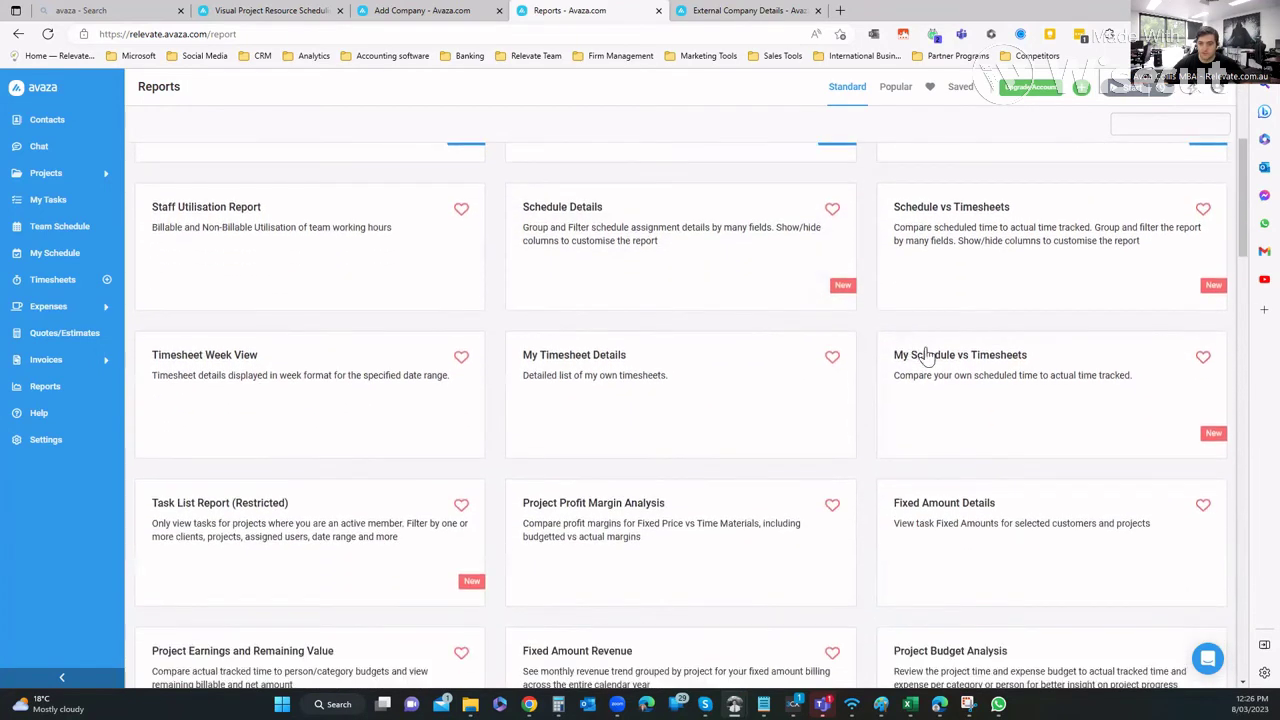
scroll(303, 344, down, 3)
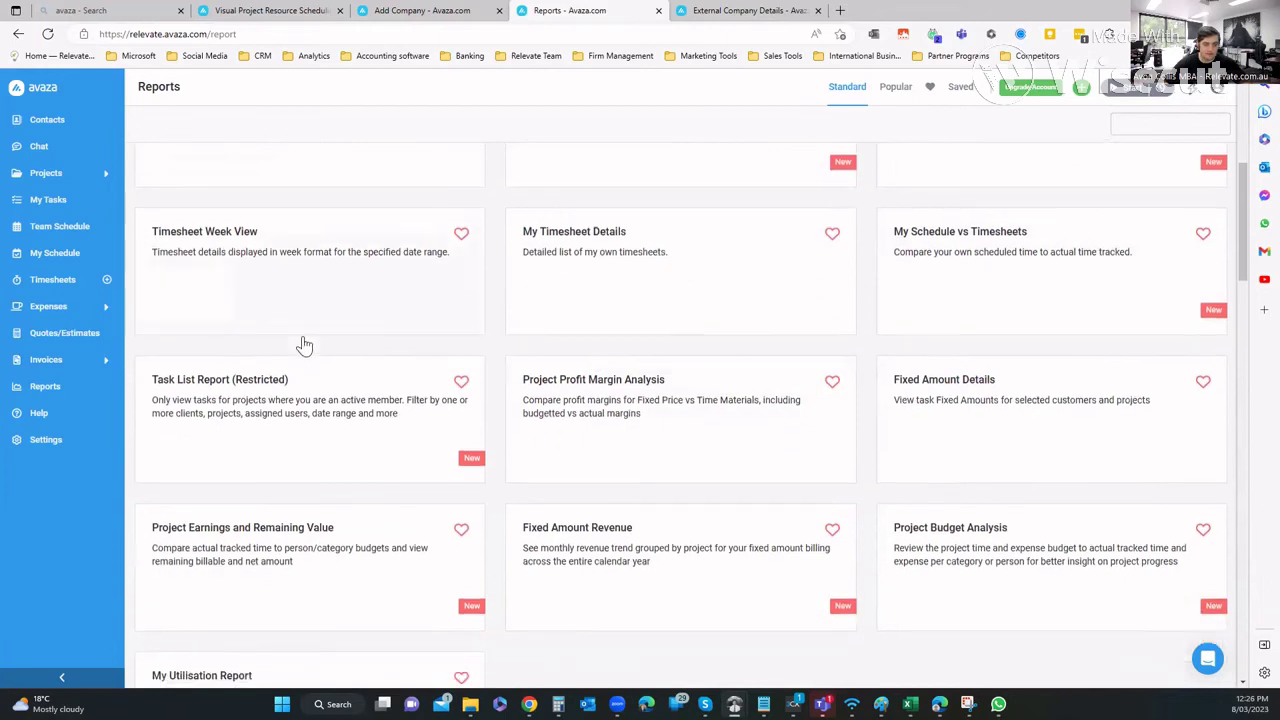
scroll(290, 340, down, 7)
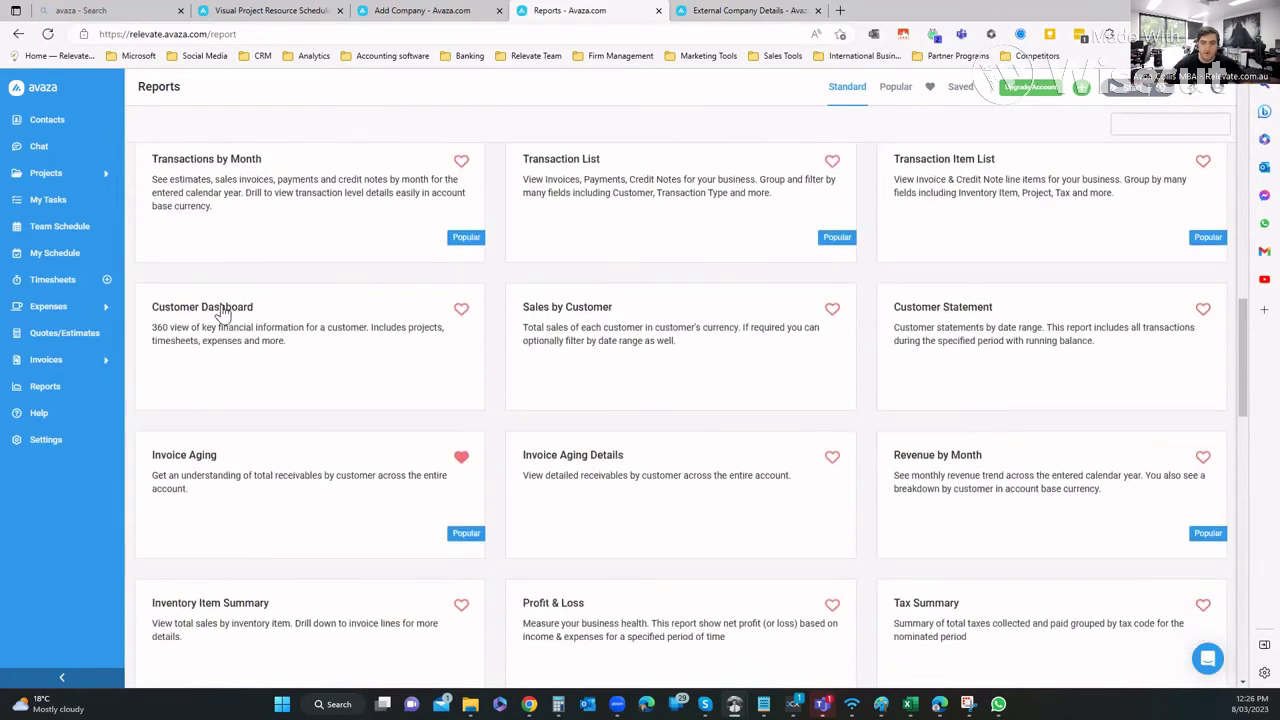
scroll(220, 318, down, 7)
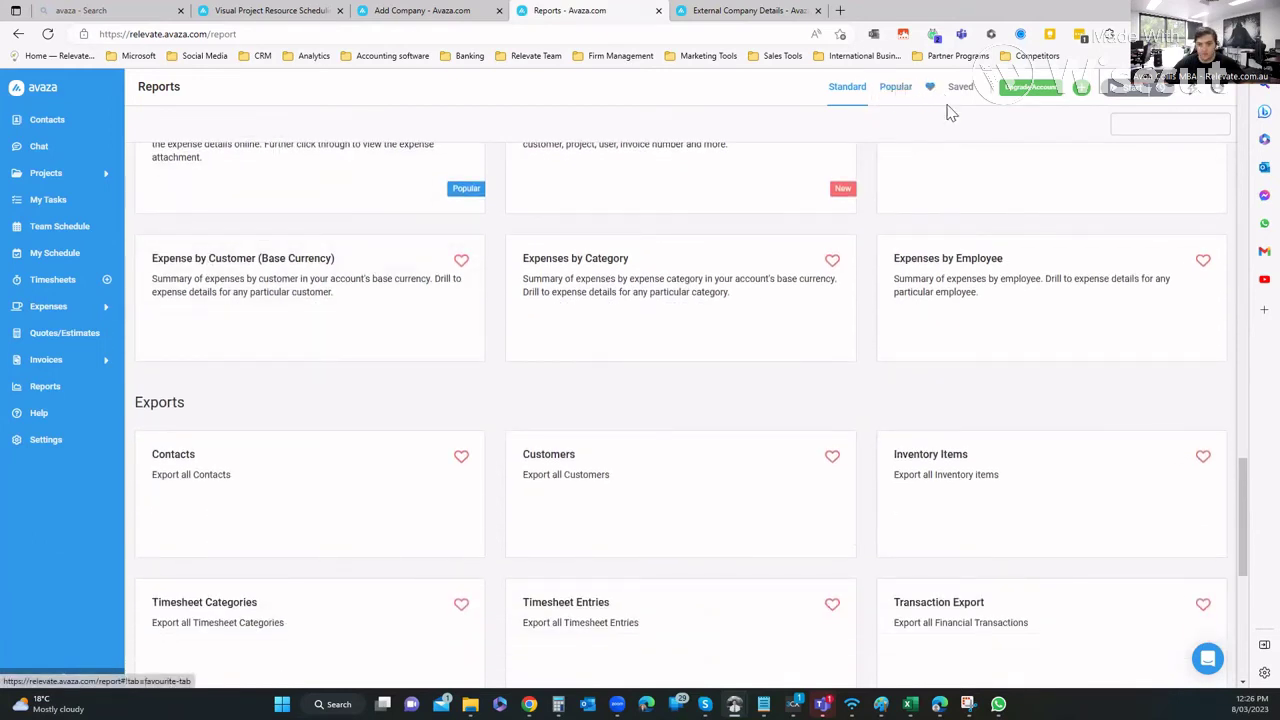
scroll(671, 277, down, 3)
scroll(656, 275, down, 2)
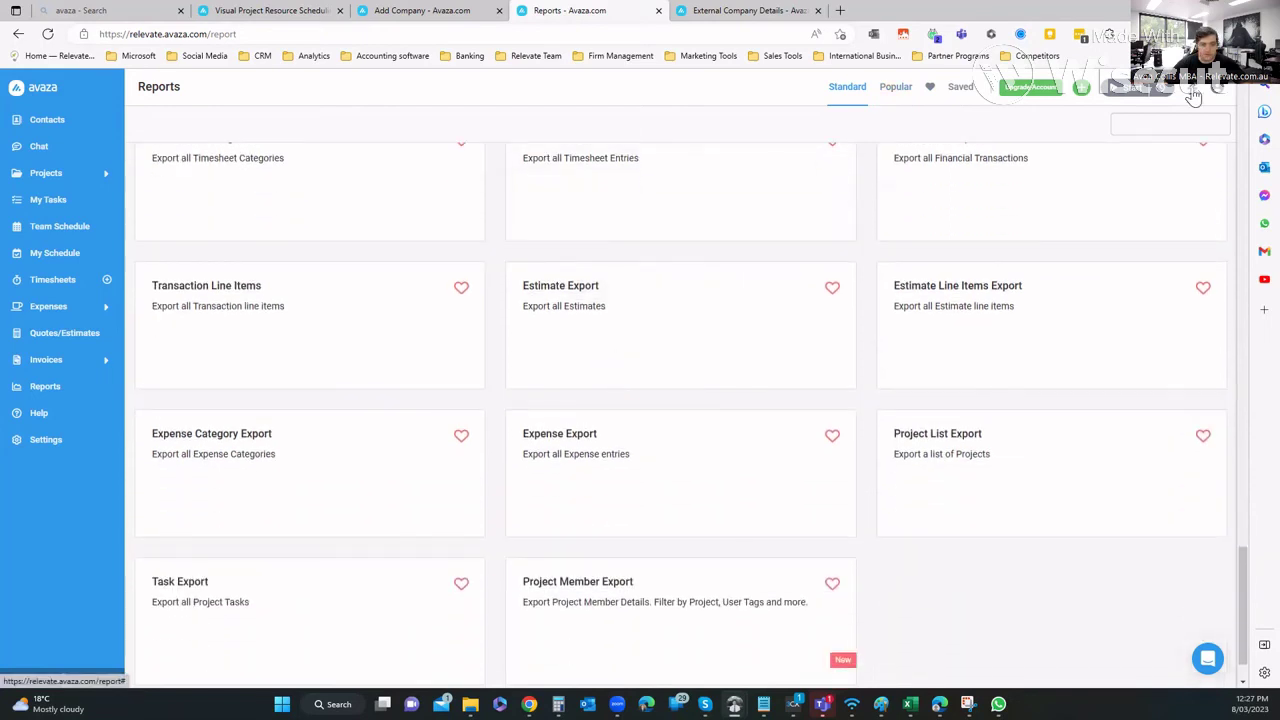
Look at the user account options without choosing one, and view the end of the reports list
click(1192, 90)
scroll(1031, 334, down, 2)
click(1219, 88)
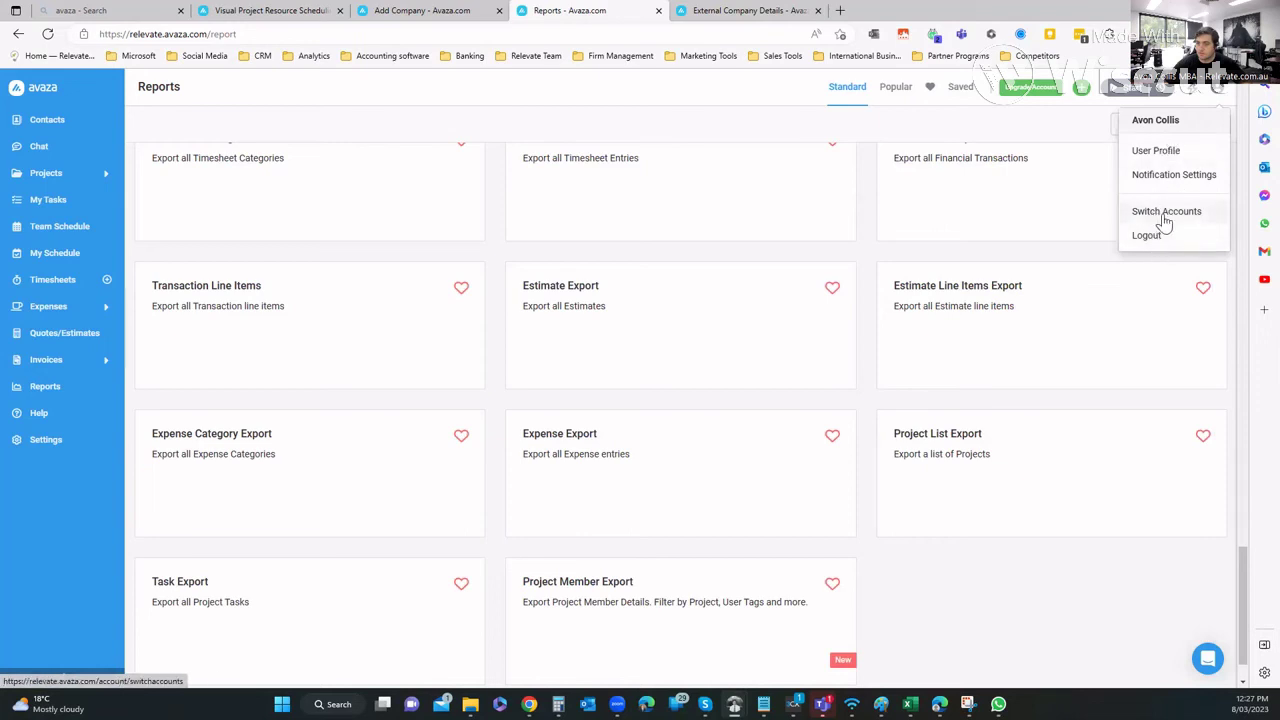
click(615, 145)
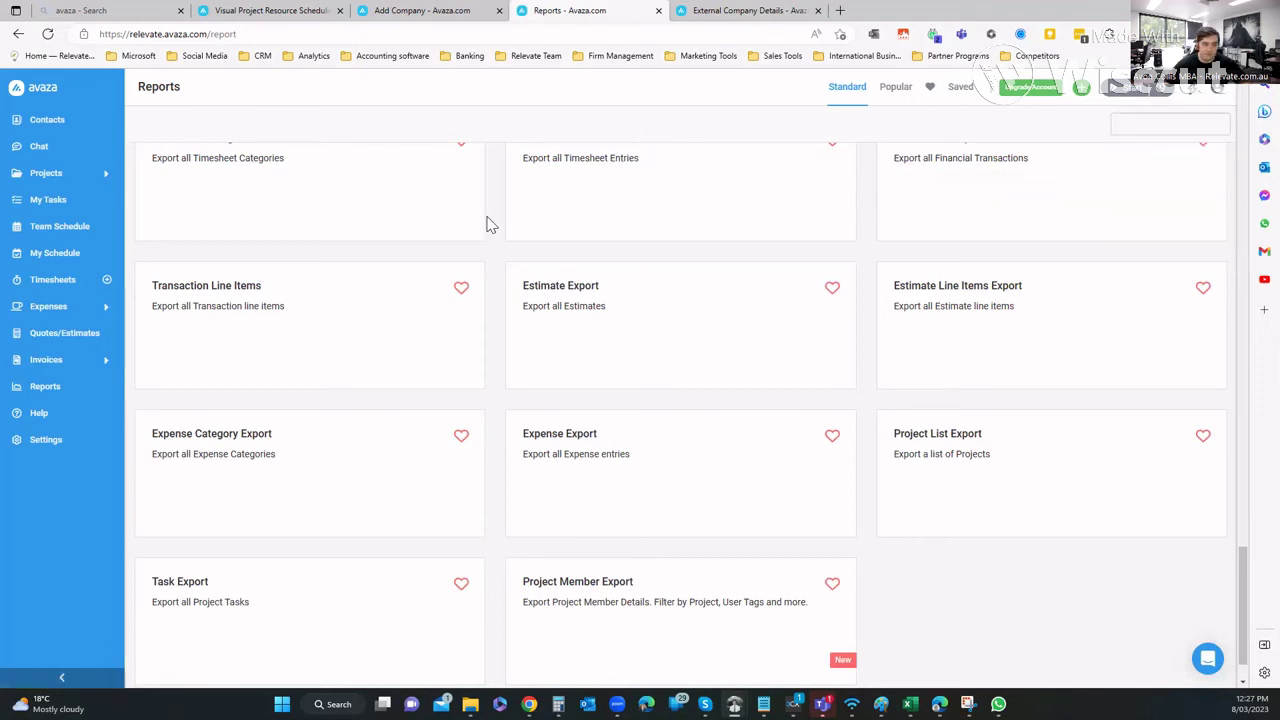
scroll(455, 302, down, 1)
Browse the help centre's article topics from Chat through to General, and return to the suggested articles
click(40, 414)
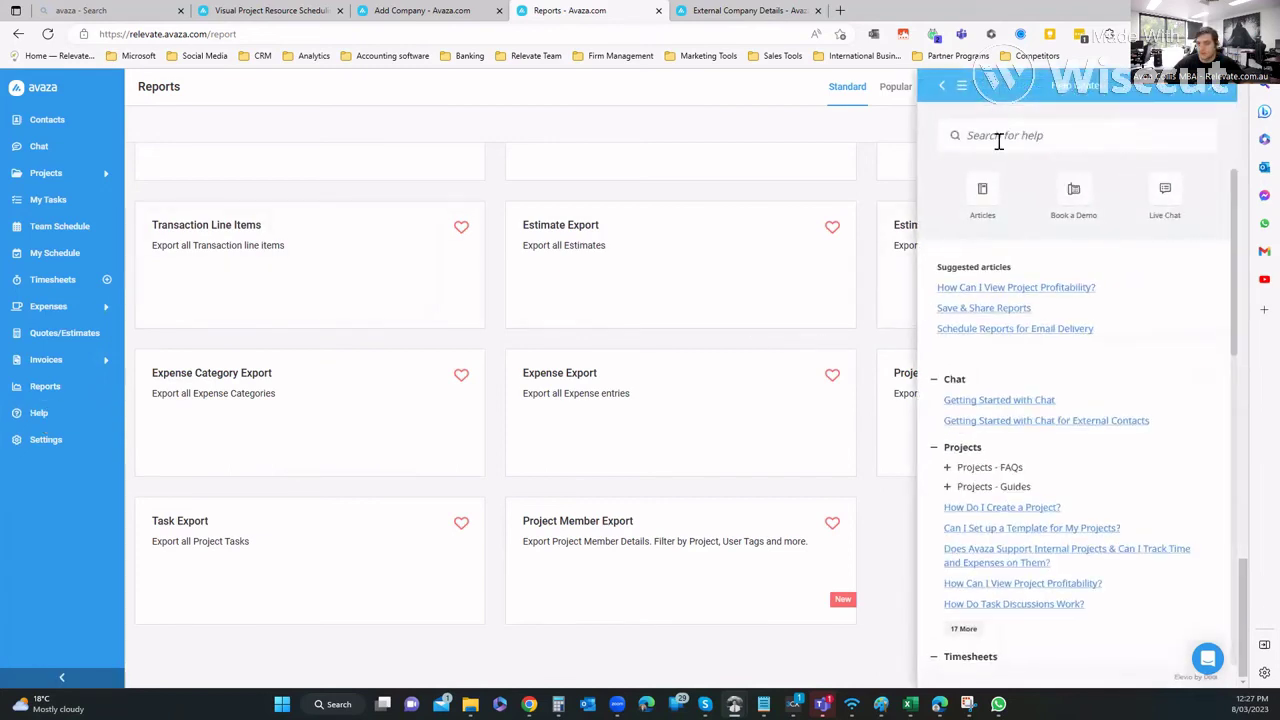
scroll(991, 360, down, 2)
scroll(1075, 383, down, 2)
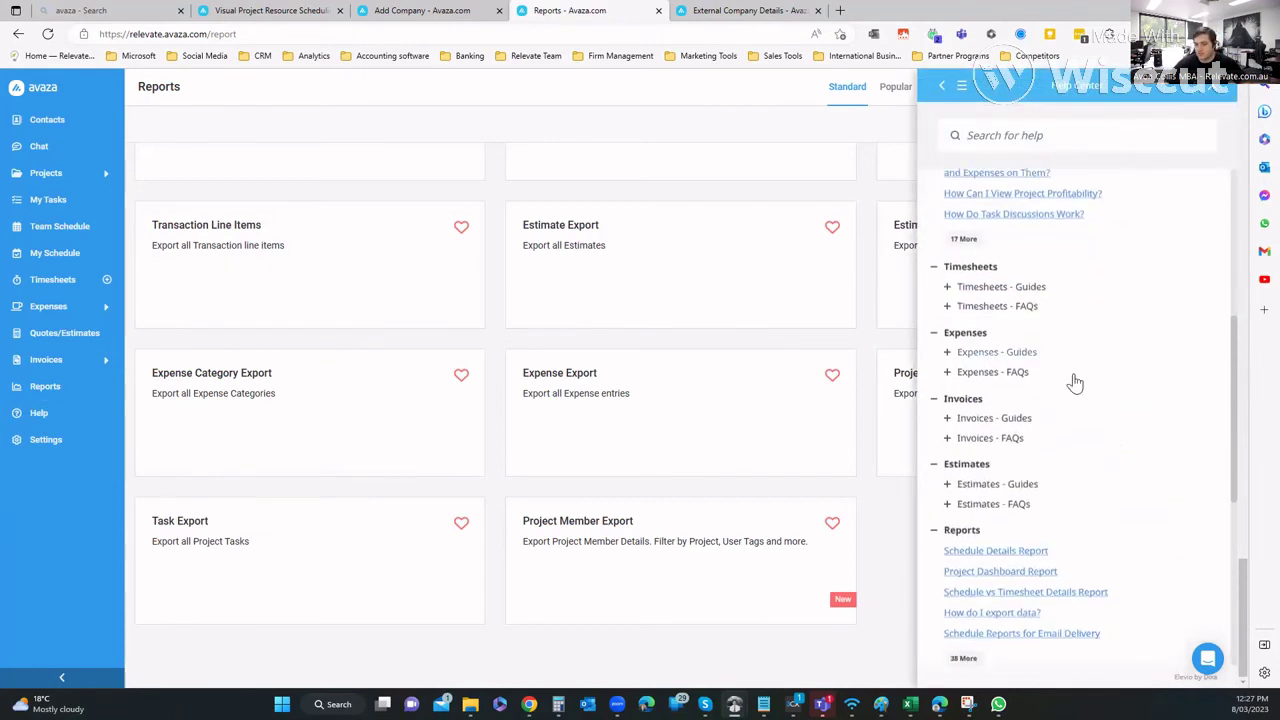
scroll(1015, 430, down, 4)
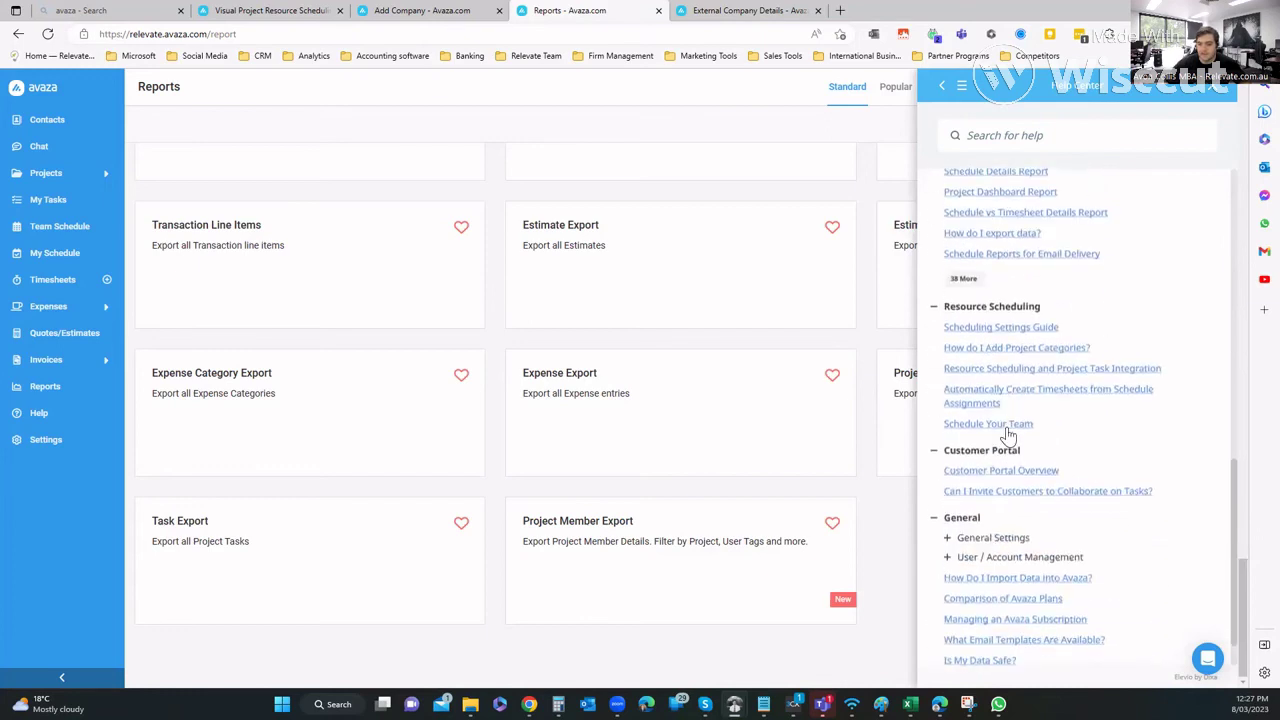
scroll(1008, 435, up, 6)
scroll(1008, 435, up, 3)
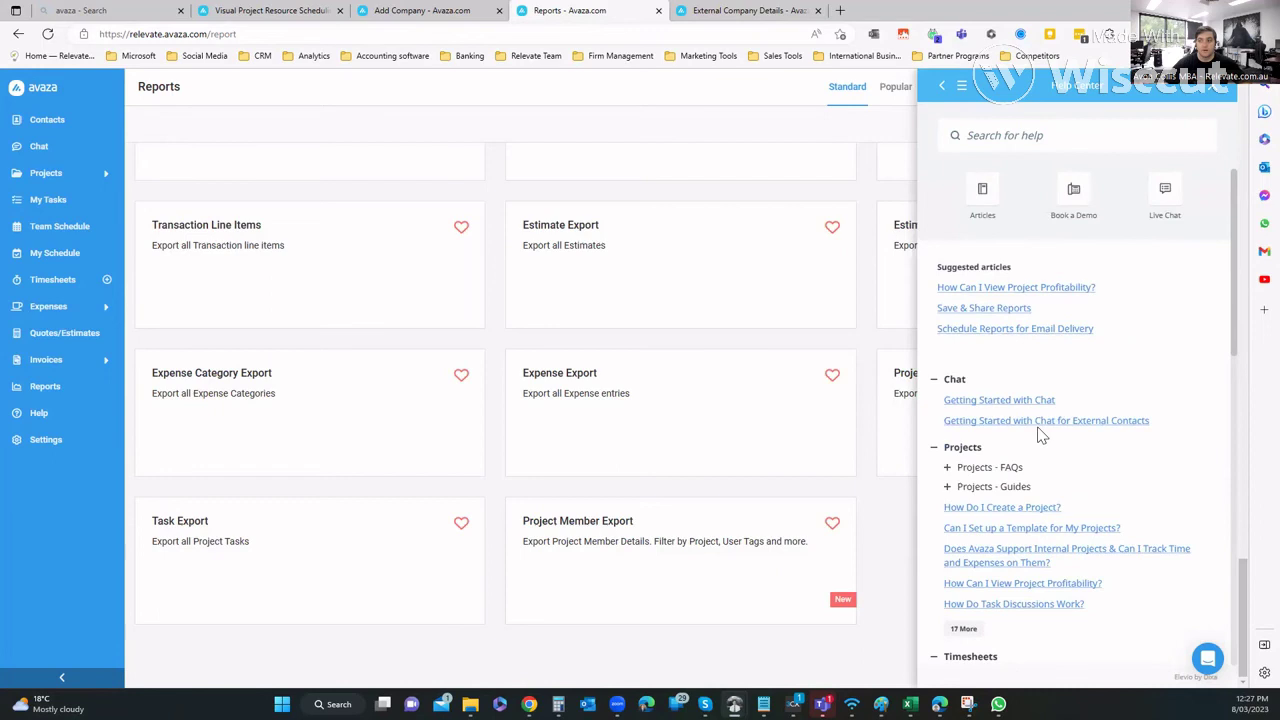
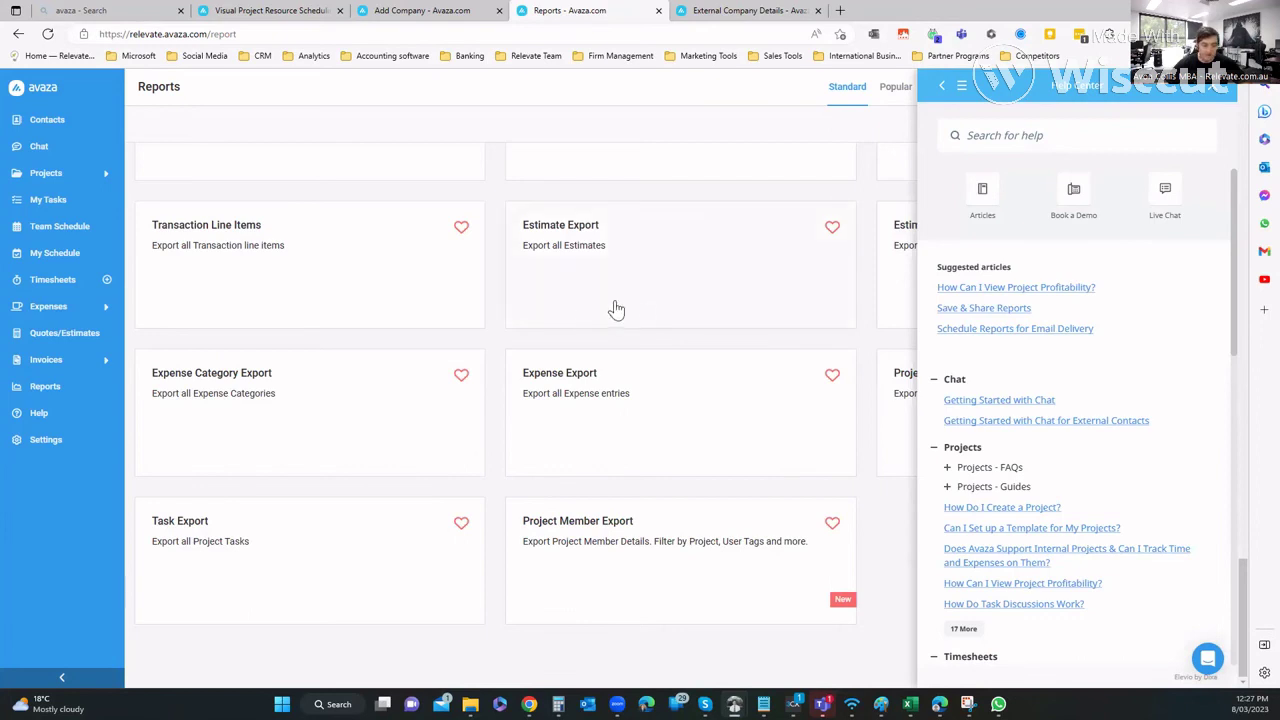
Open the account settings and view the inventory items, online payment providers and email templates
click(46, 441)
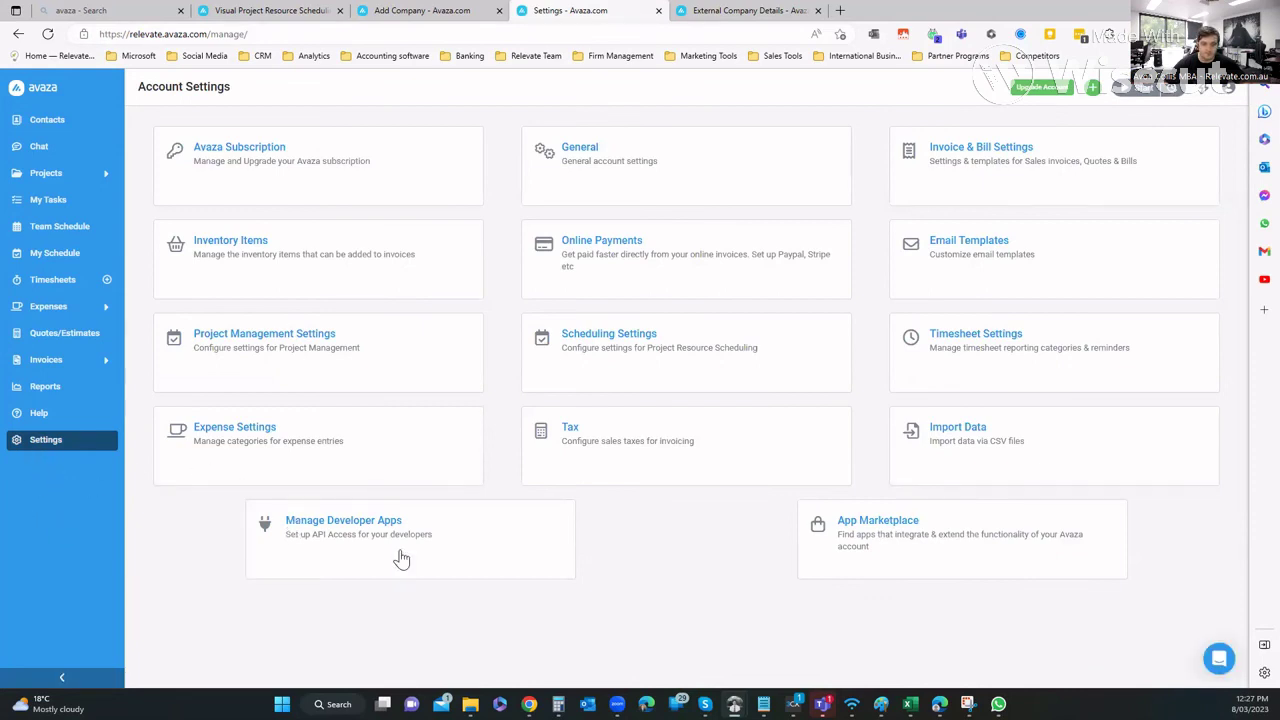
click(216, 246)
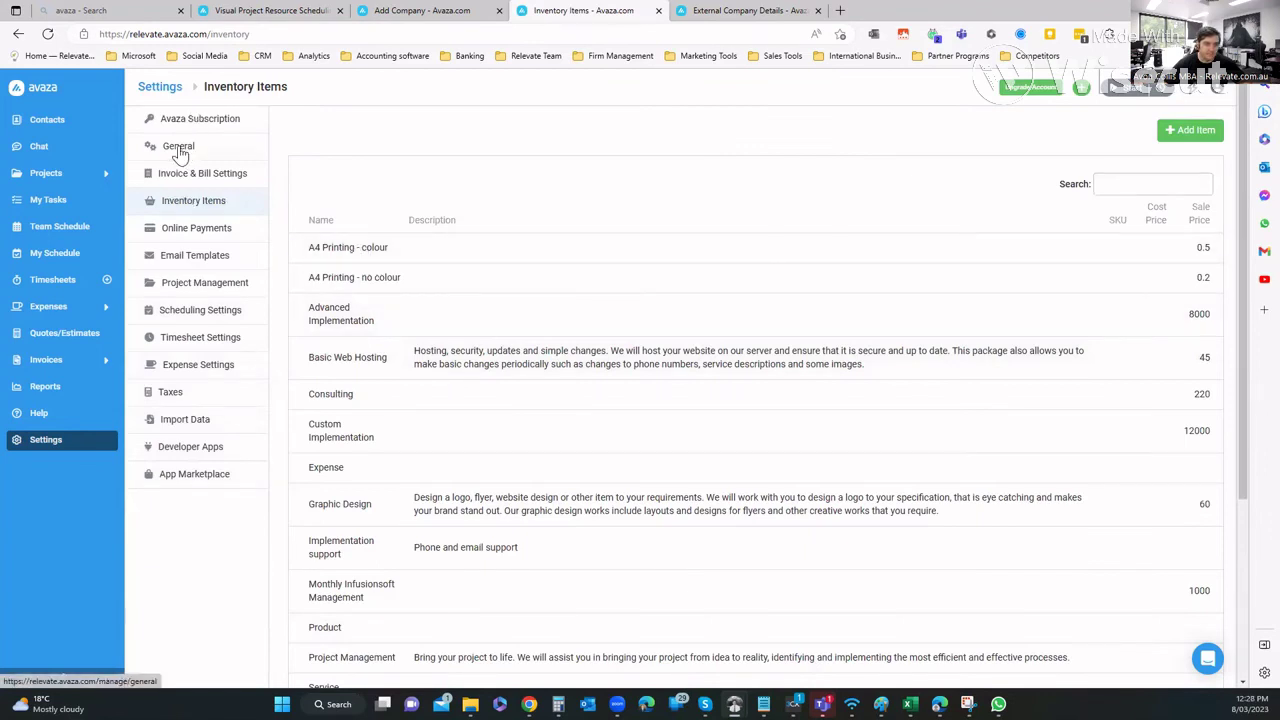
click(211, 233)
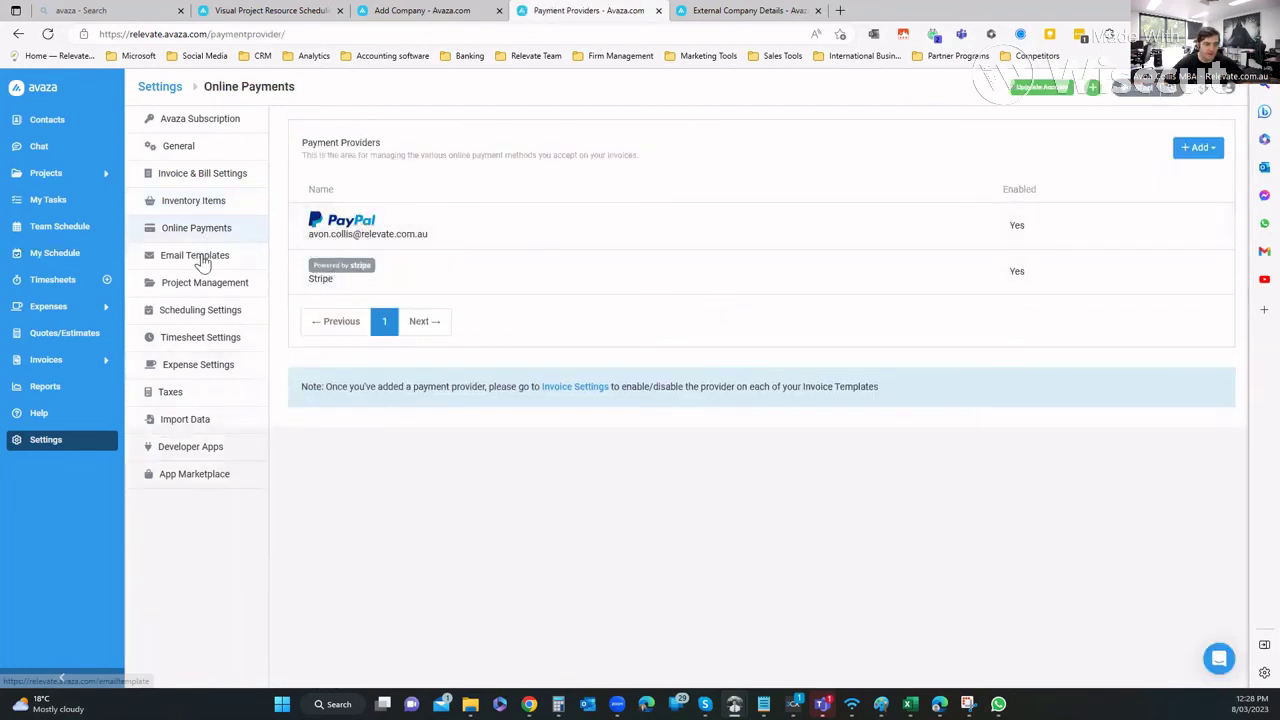
click(222, 260)
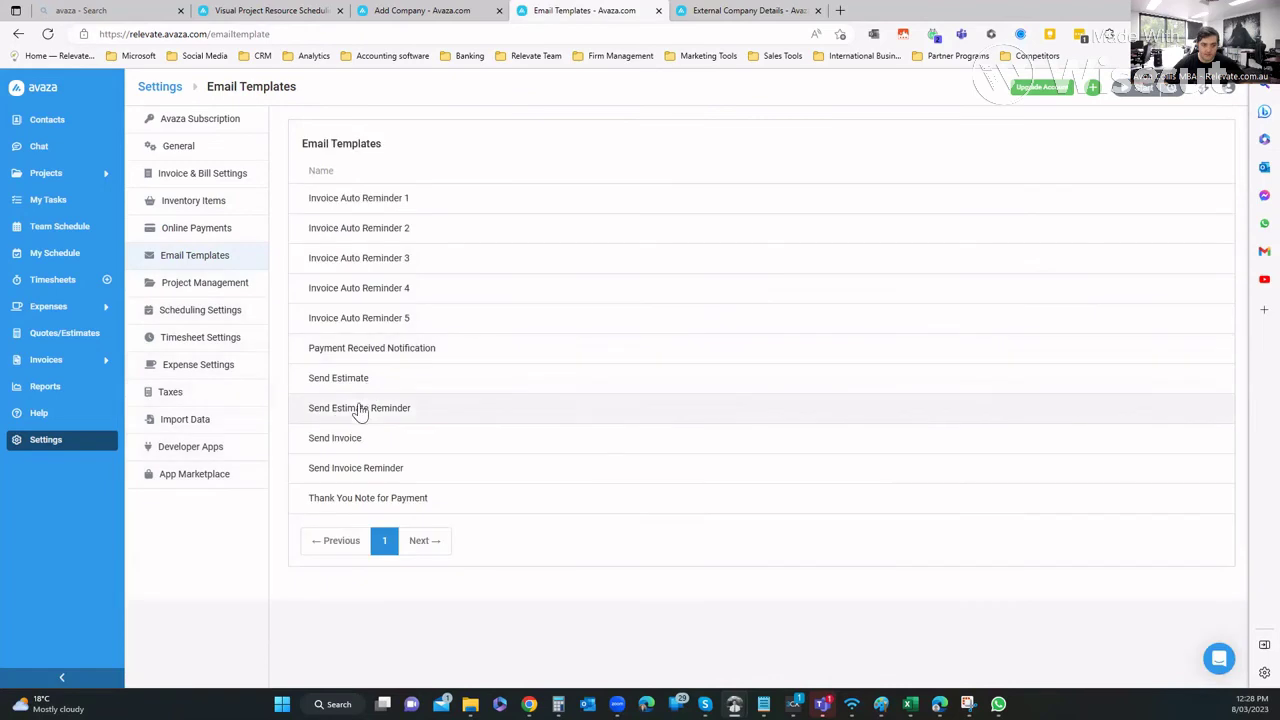
Review the project management settings, from billing and budget defaults through project categories and task priorities to task and project tags
click(203, 289)
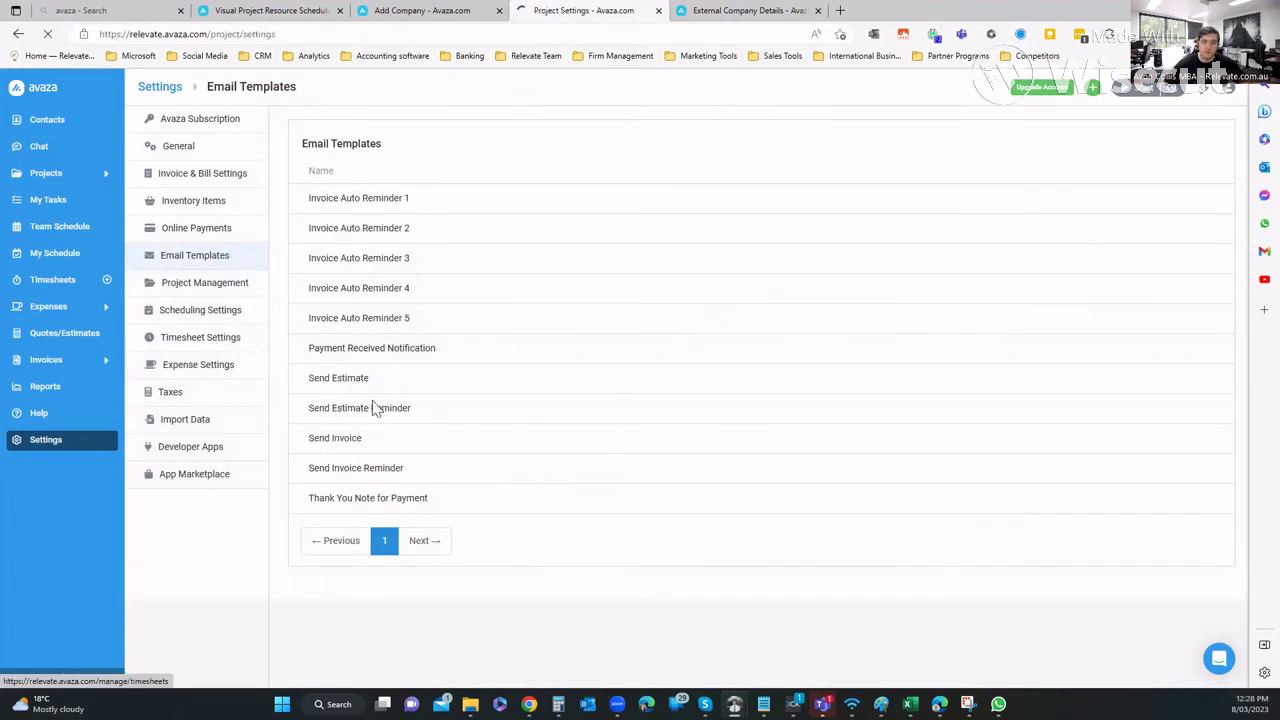
scroll(450, 260, down, 1)
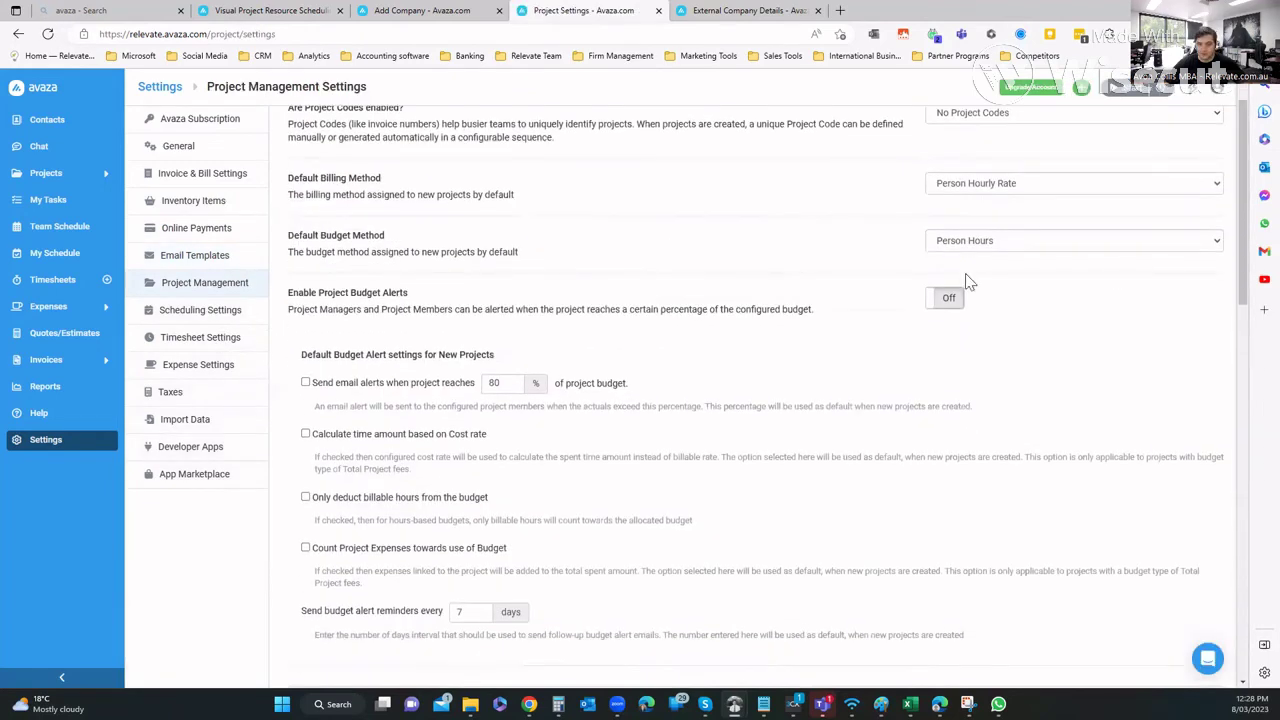
scroll(465, 305, down, 3)
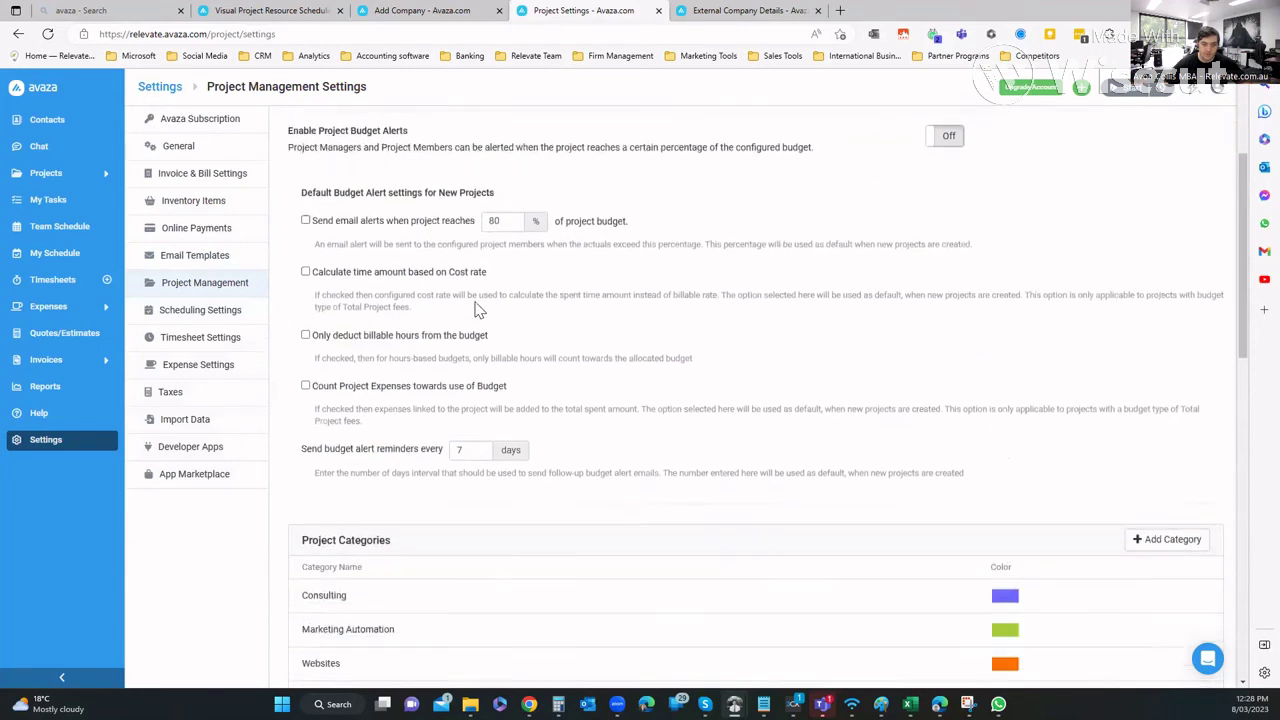
scroll(465, 325, down, 6)
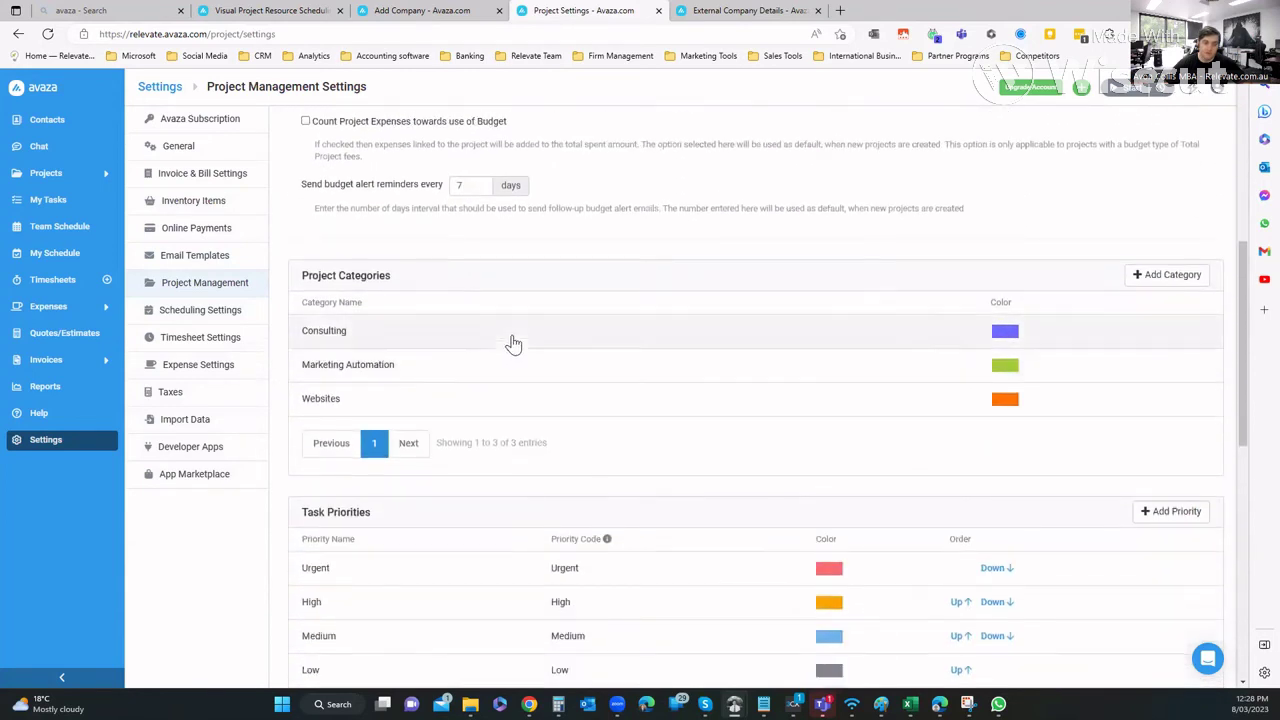
scroll(573, 389, down, 4)
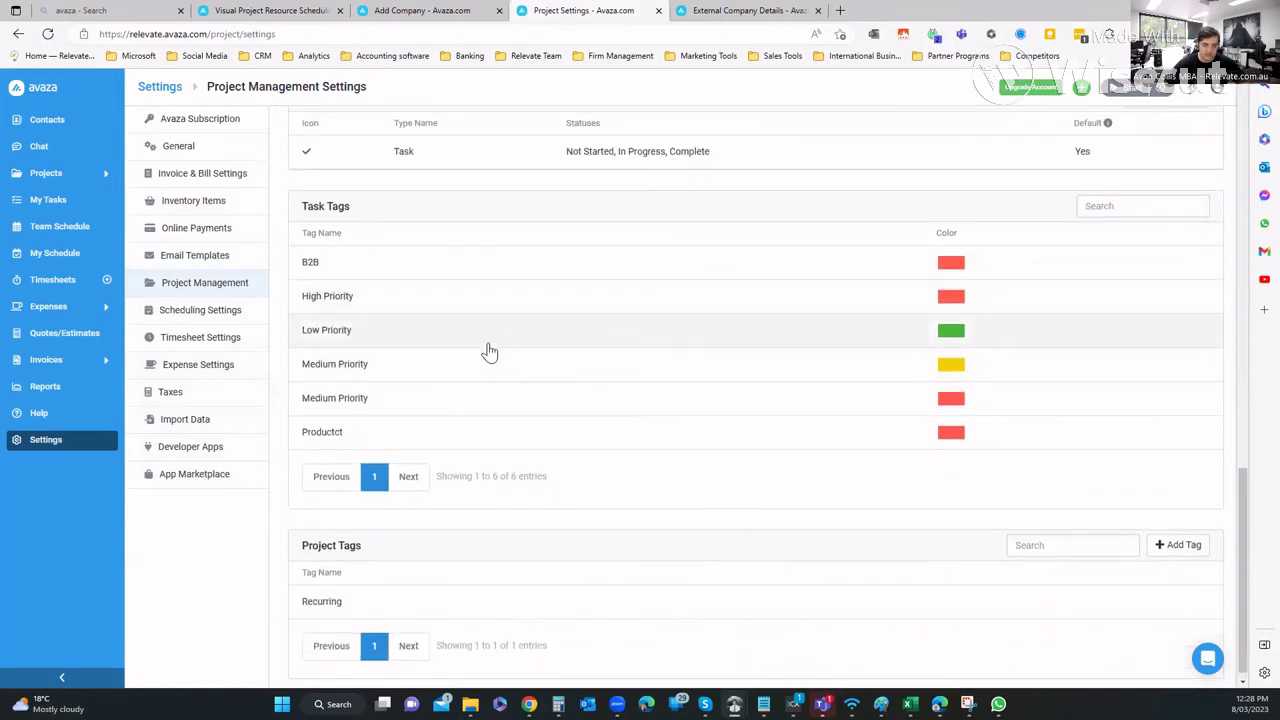
scroll(480, 350, up, 2)
Review the resource scheduling settings, covering default availability, user tags, leave types and holidays
click(201, 320)
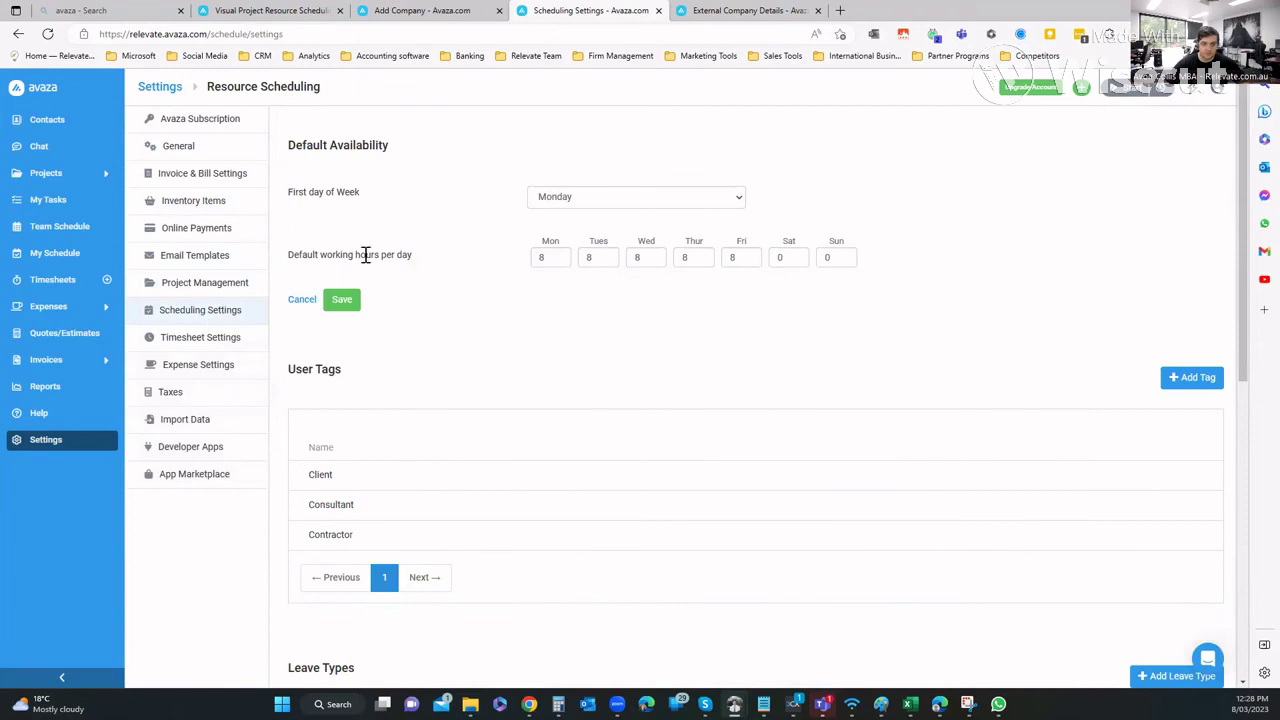
scroll(477, 297, down, 6)
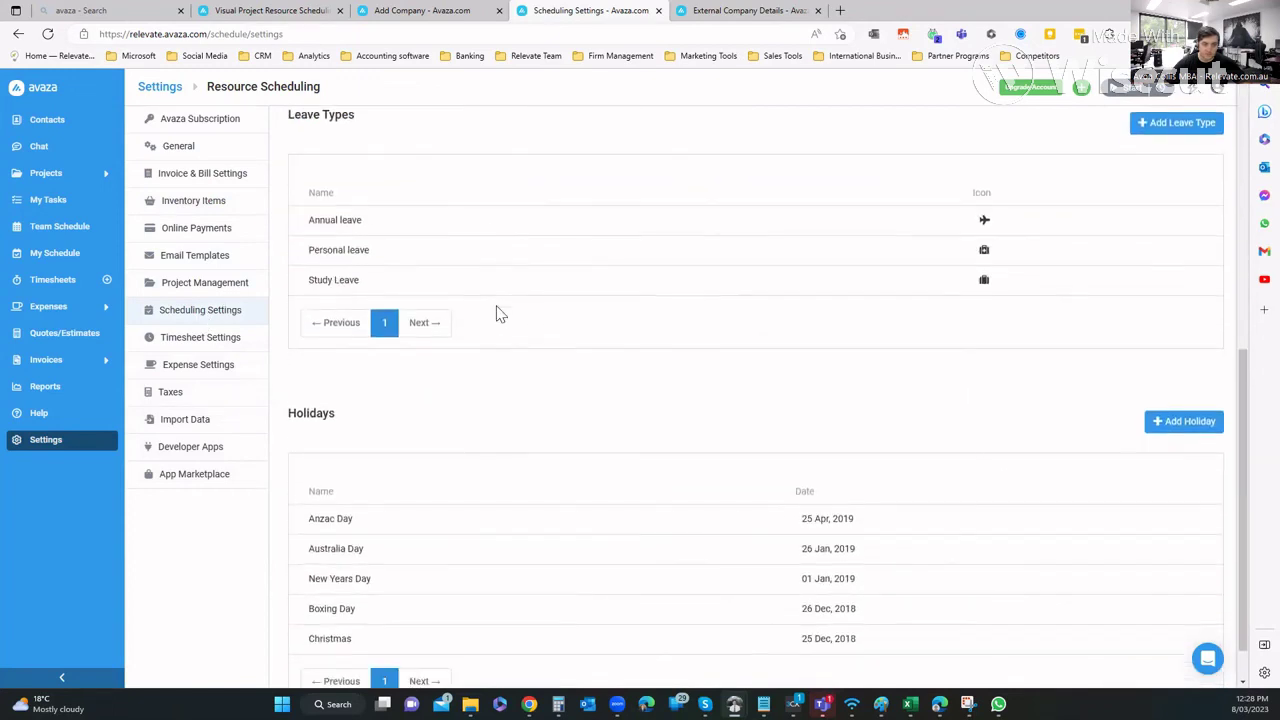
scroll(500, 314, down, 1)
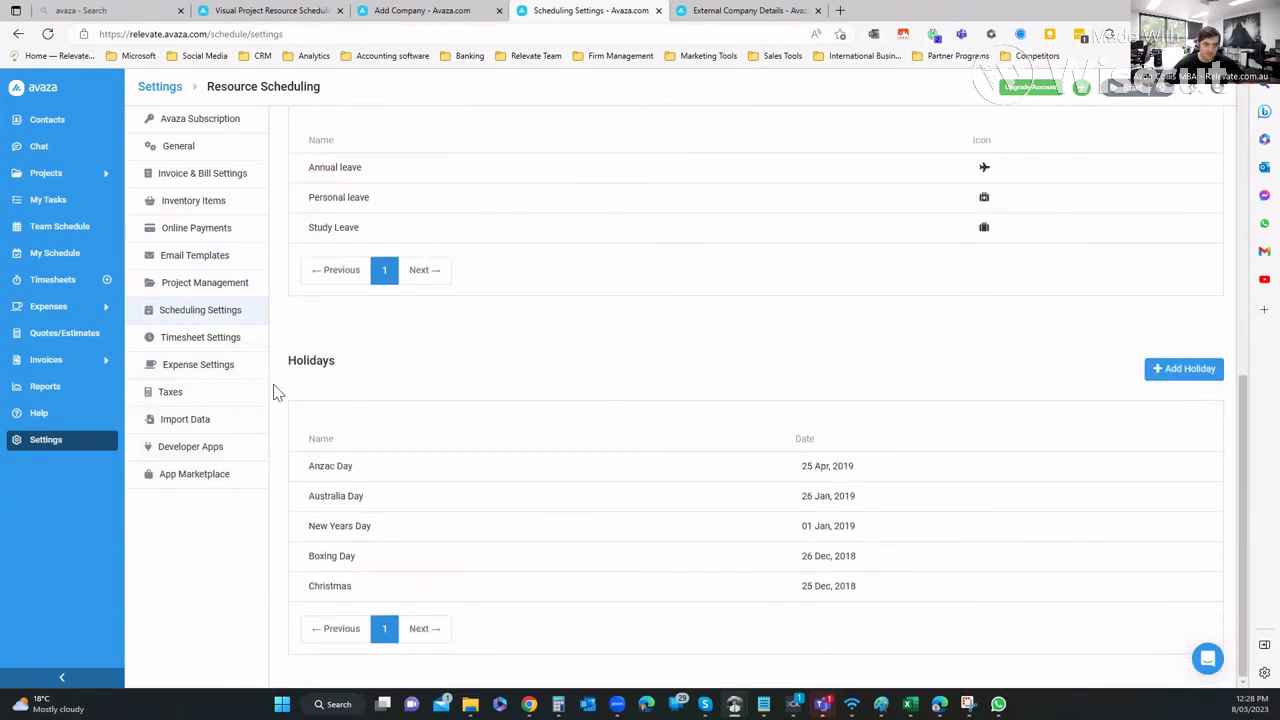
Review the timesheet settings, from the weekly reminder and rounding options down to the timesheet categories
click(176, 341)
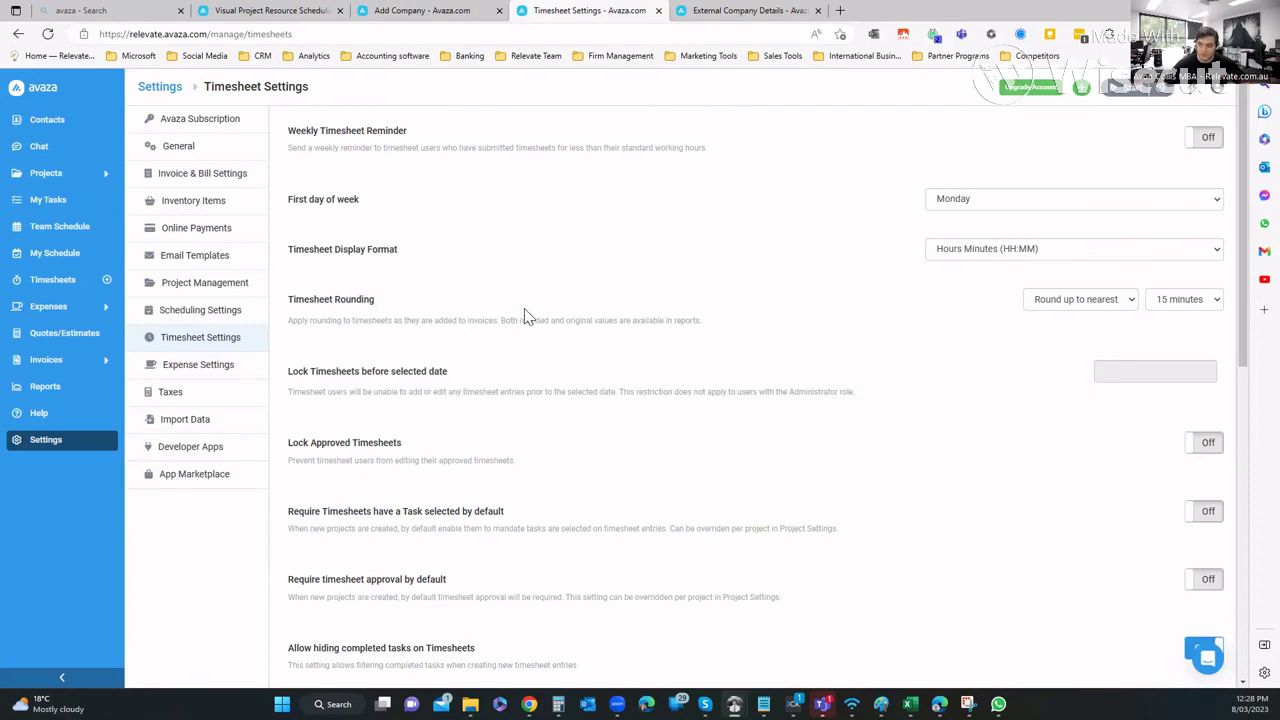
scroll(523, 357, down, 5)
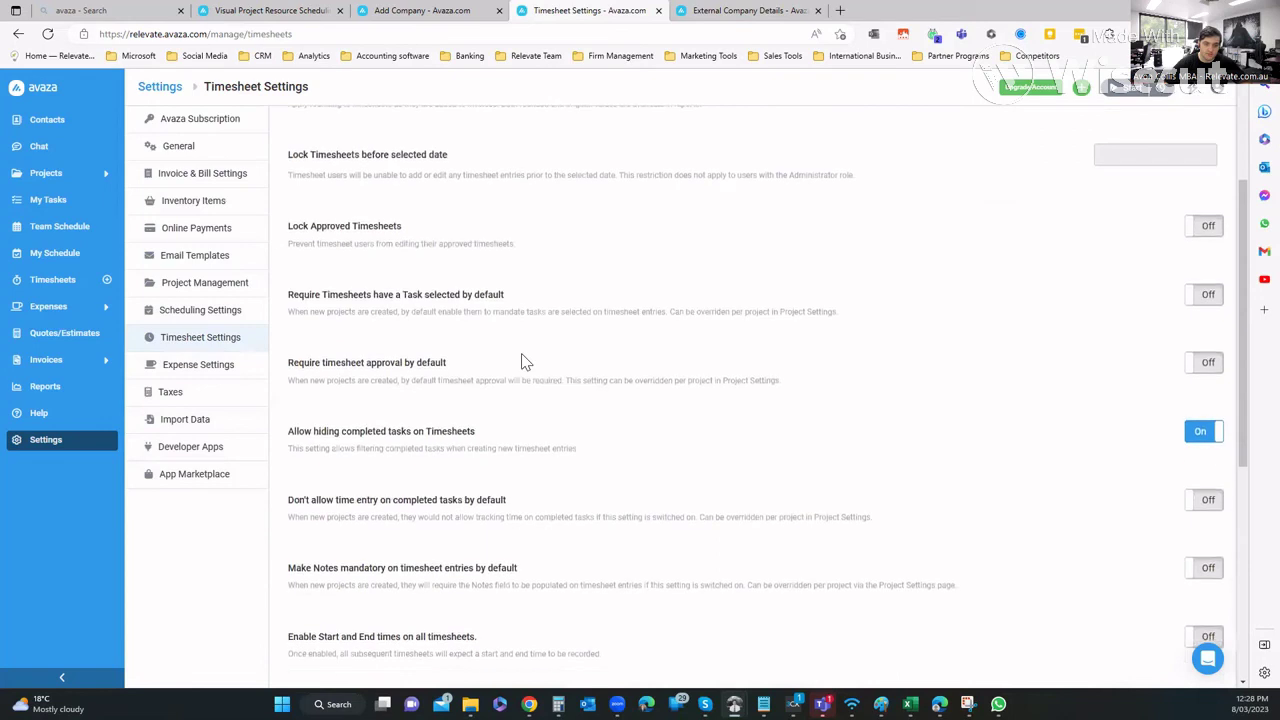
scroll(523, 363, down, 2)
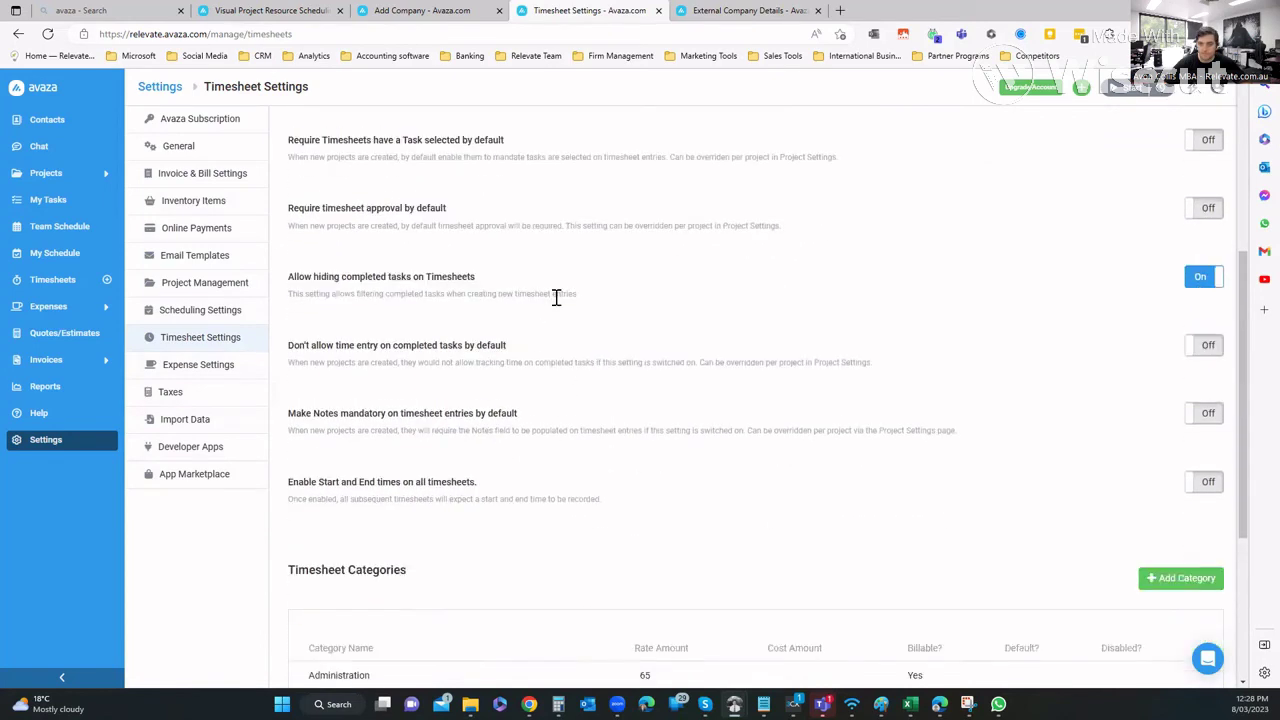
scroll(557, 297, up, 2)
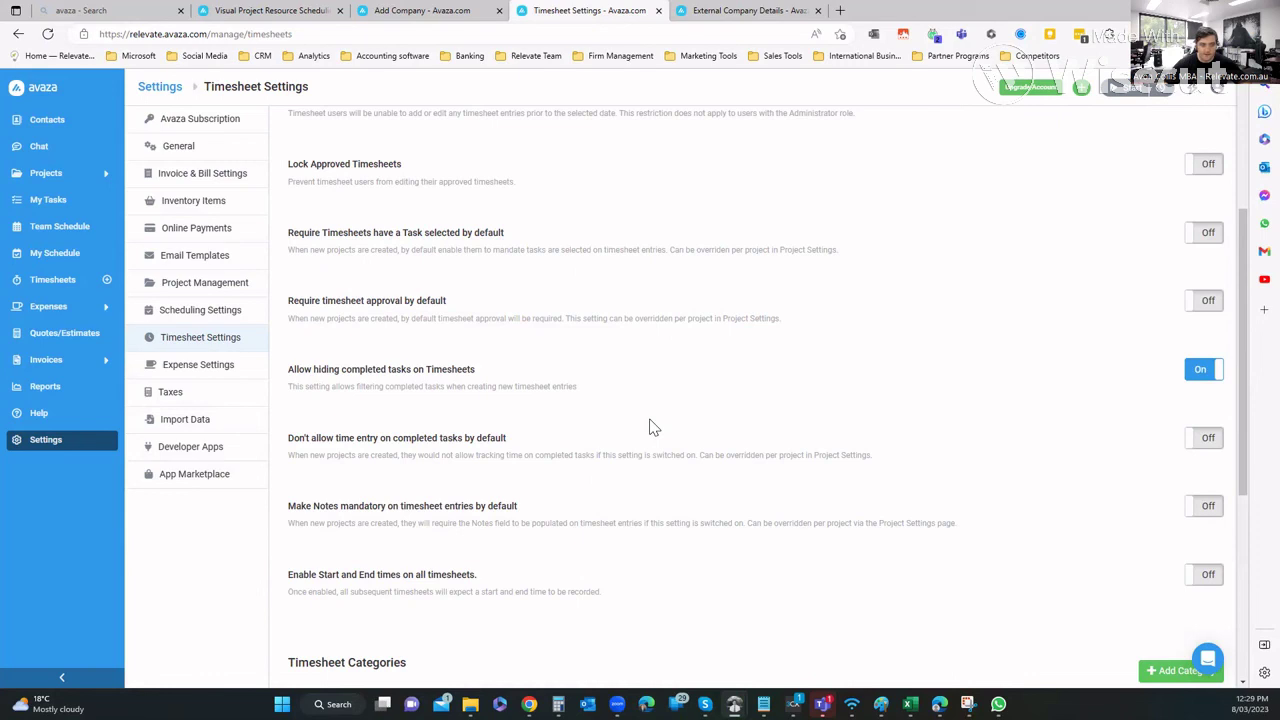
scroll(600, 420, down, 3)
Review the expense settings and expense categories, and view the tax, data import and developer apps settings
click(225, 366)
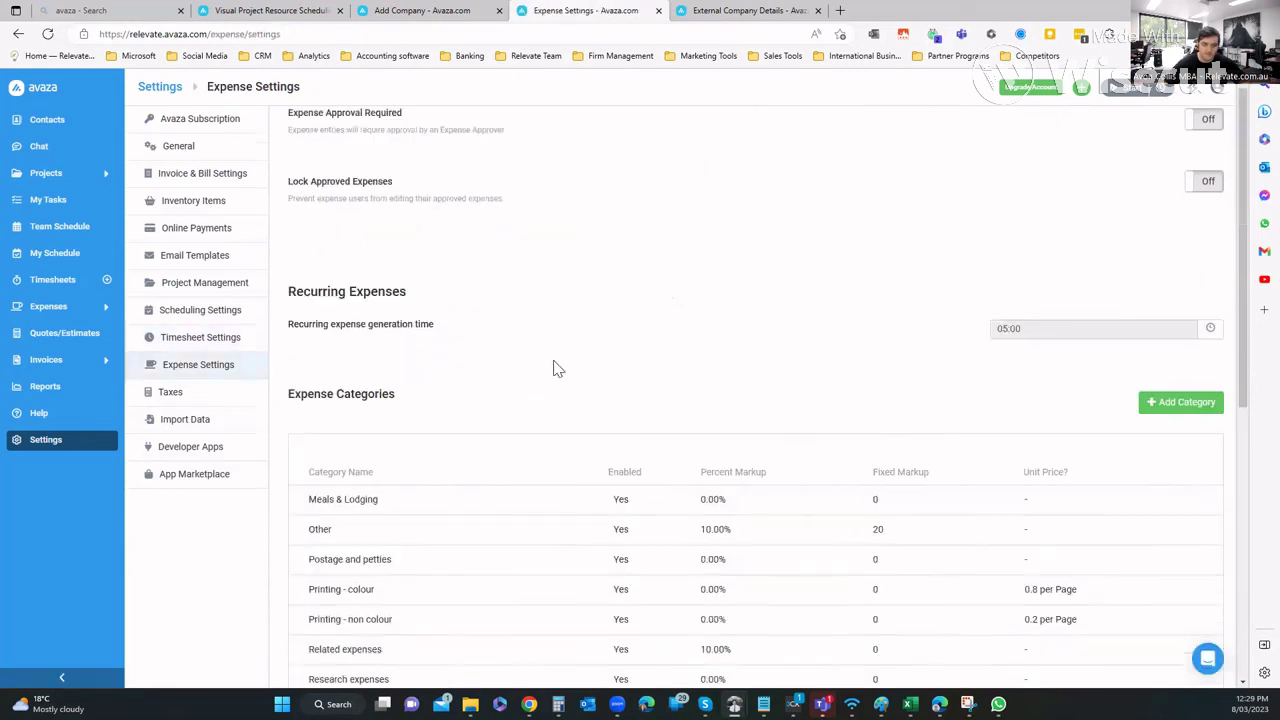
scroll(557, 369, down, 3)
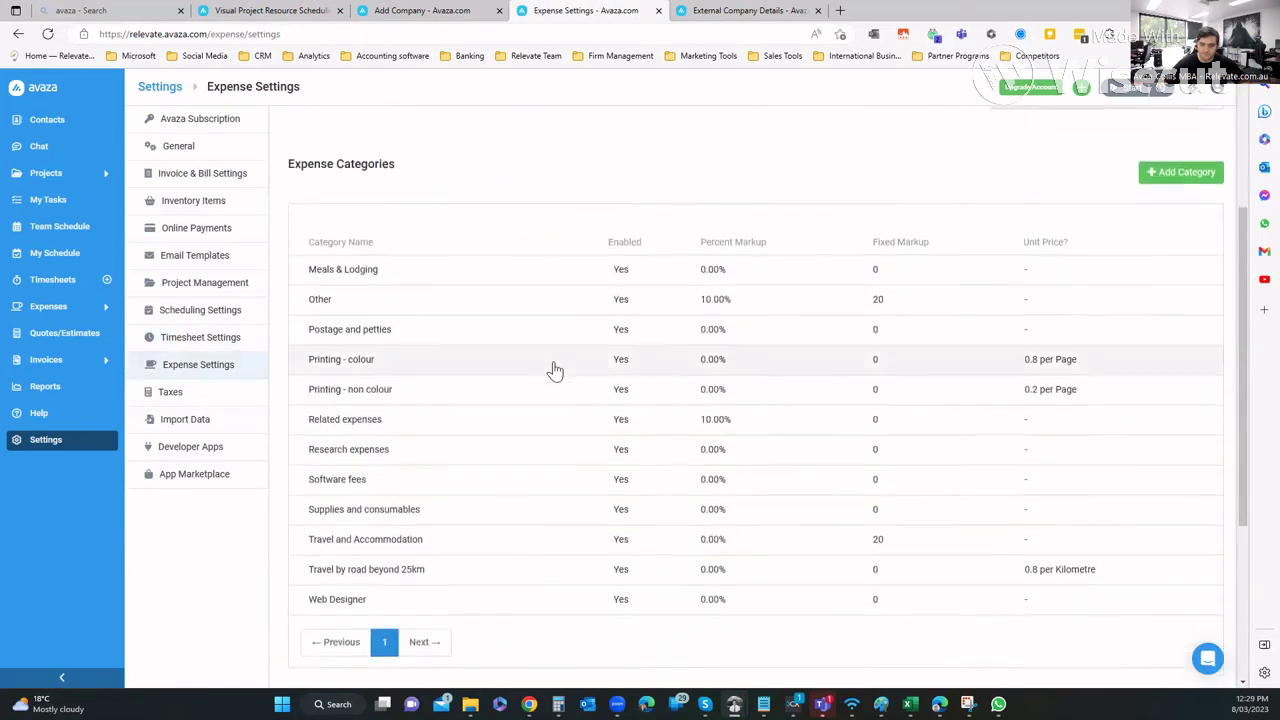
click(189, 397)
click(224, 420)
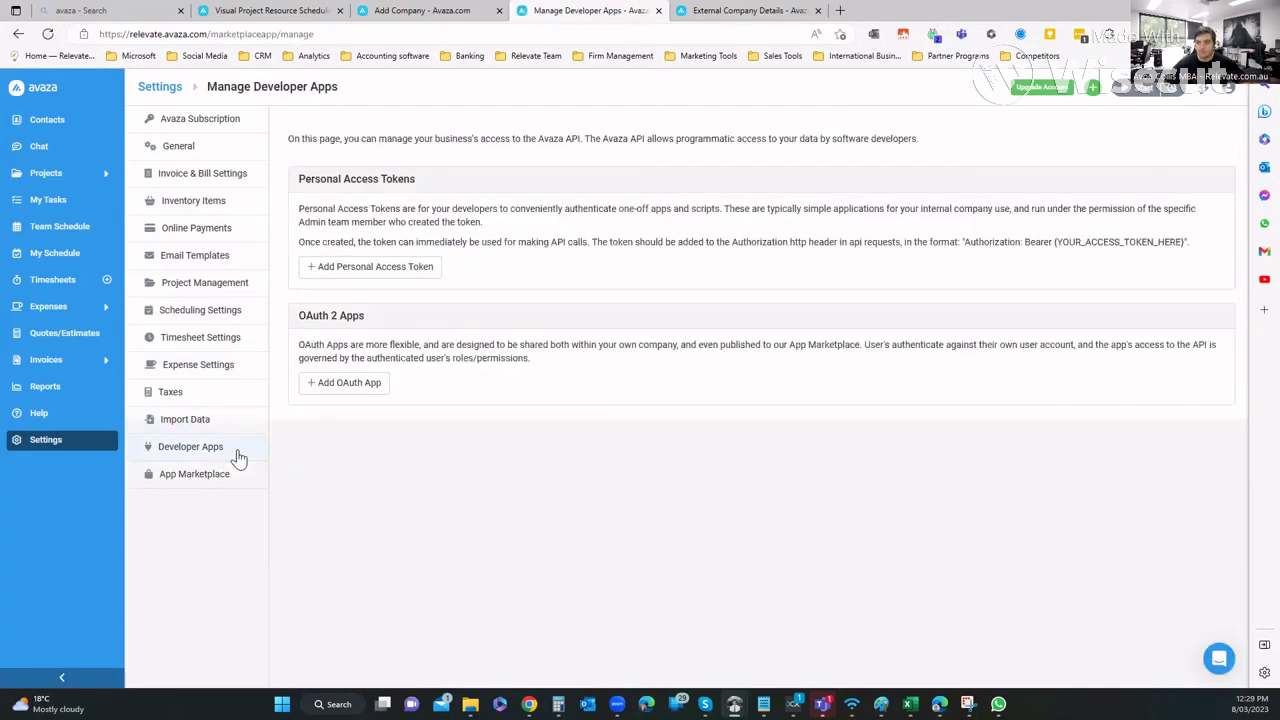
Browse the featured integrations in the App Marketplace, from the accounting apps through to the payment apps
click(240, 478)
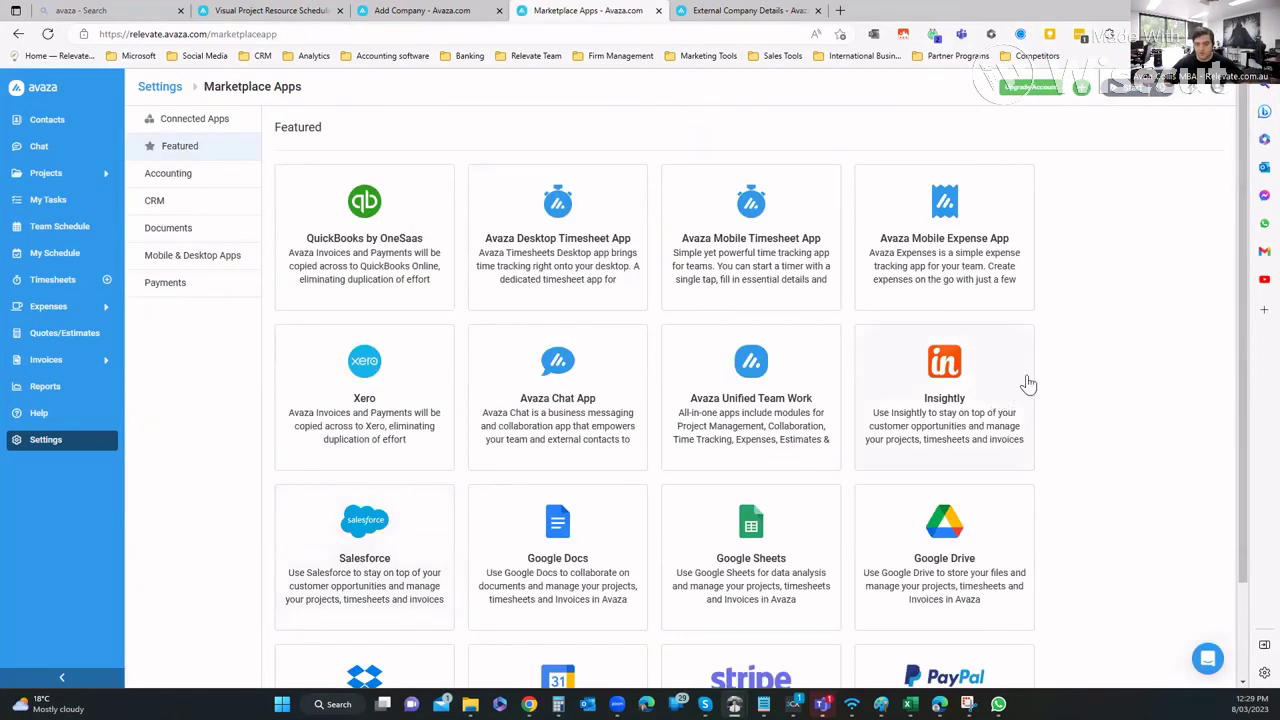
scroll(1030, 382, down, 2)
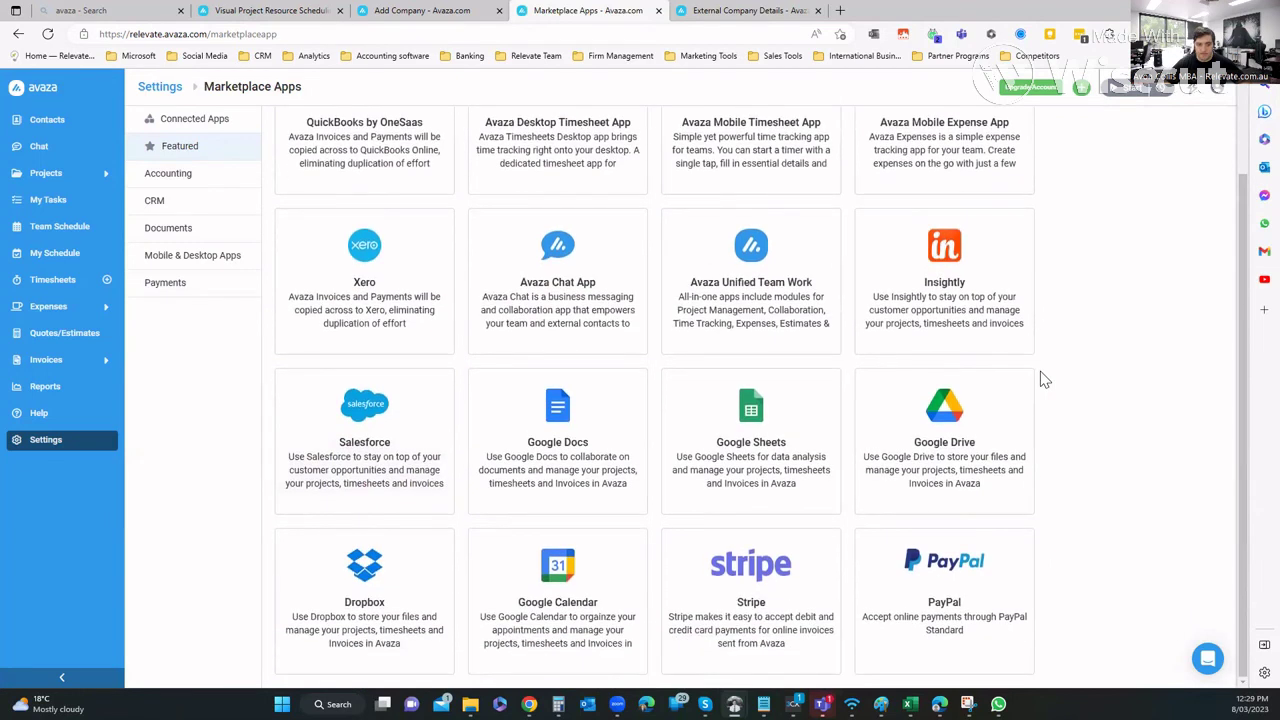
scroll(947, 450, up, 2)
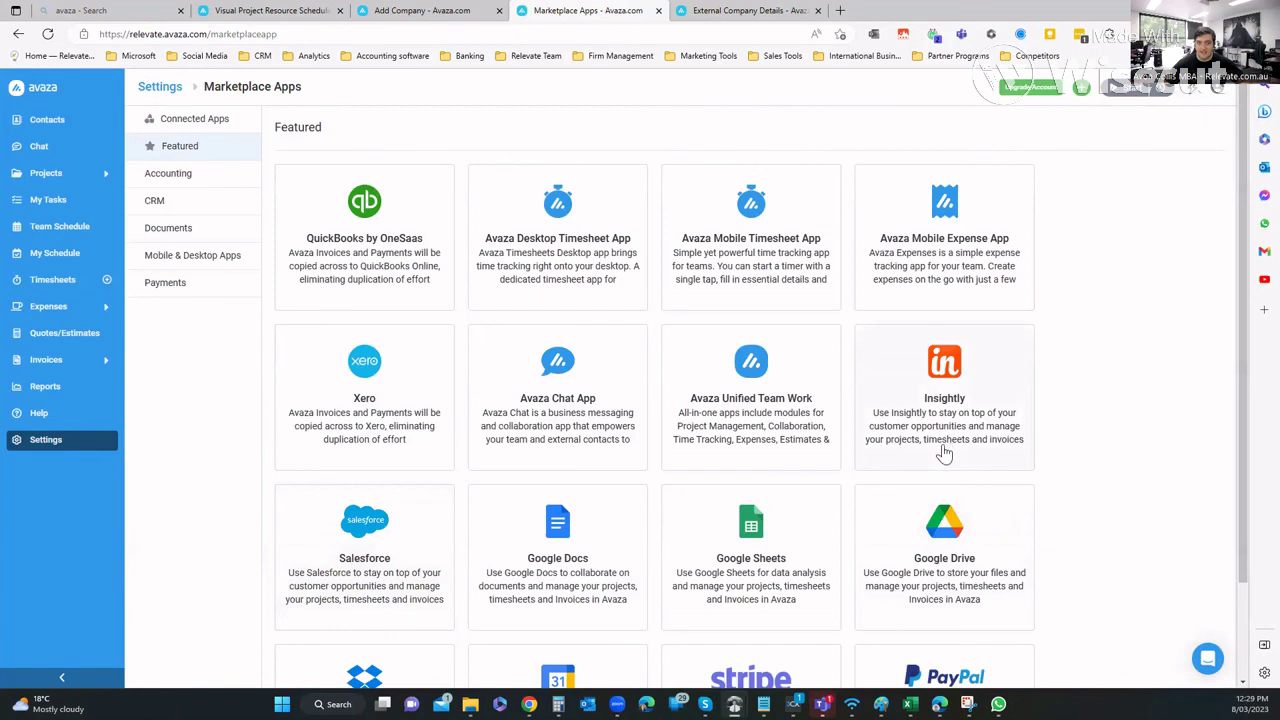
scroll(300, 310, down, 2)
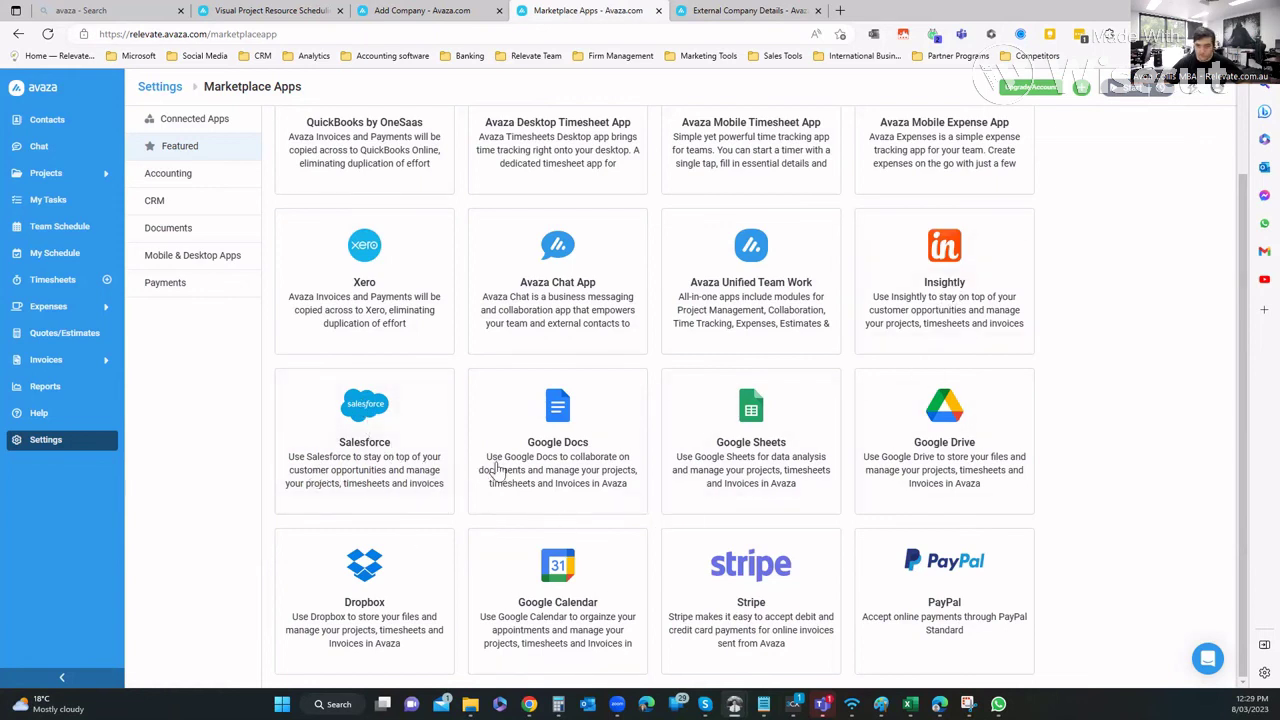
scroll(460, 449, up, 2)
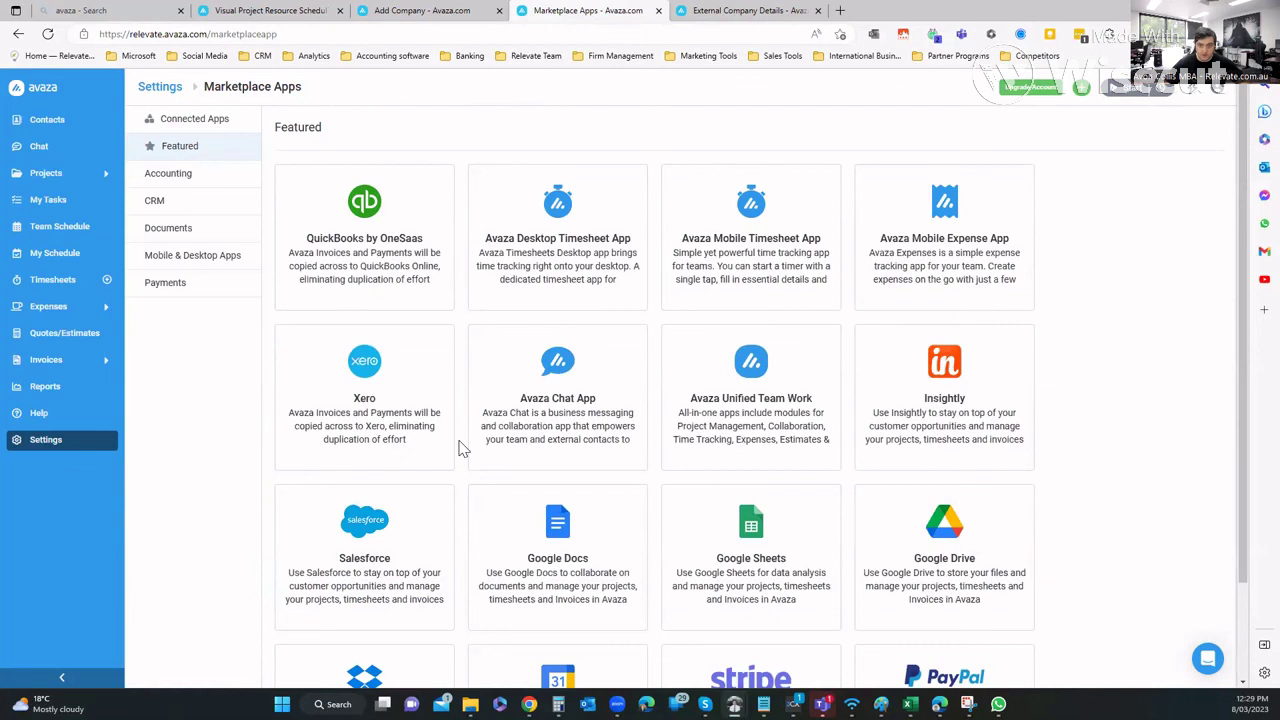
scroll(460, 449, down, 2)
scroll(443, 571, up, 2)
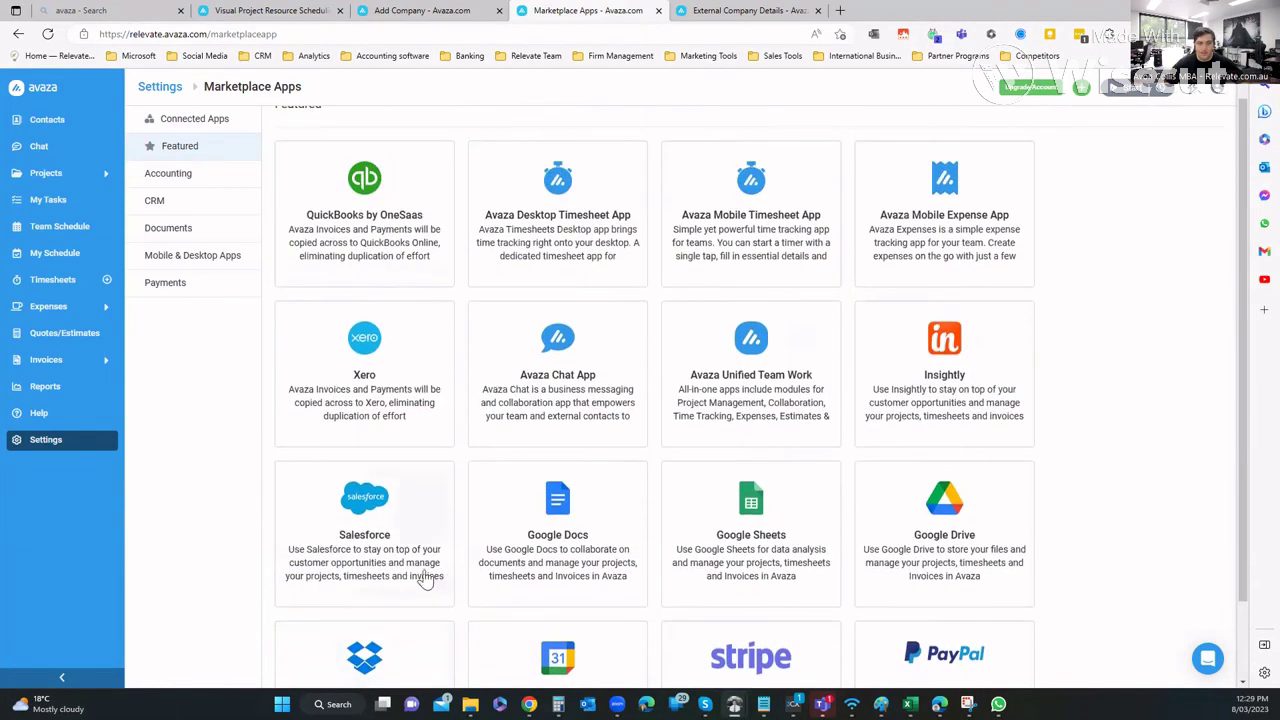
scroll(425, 580, up, 1)
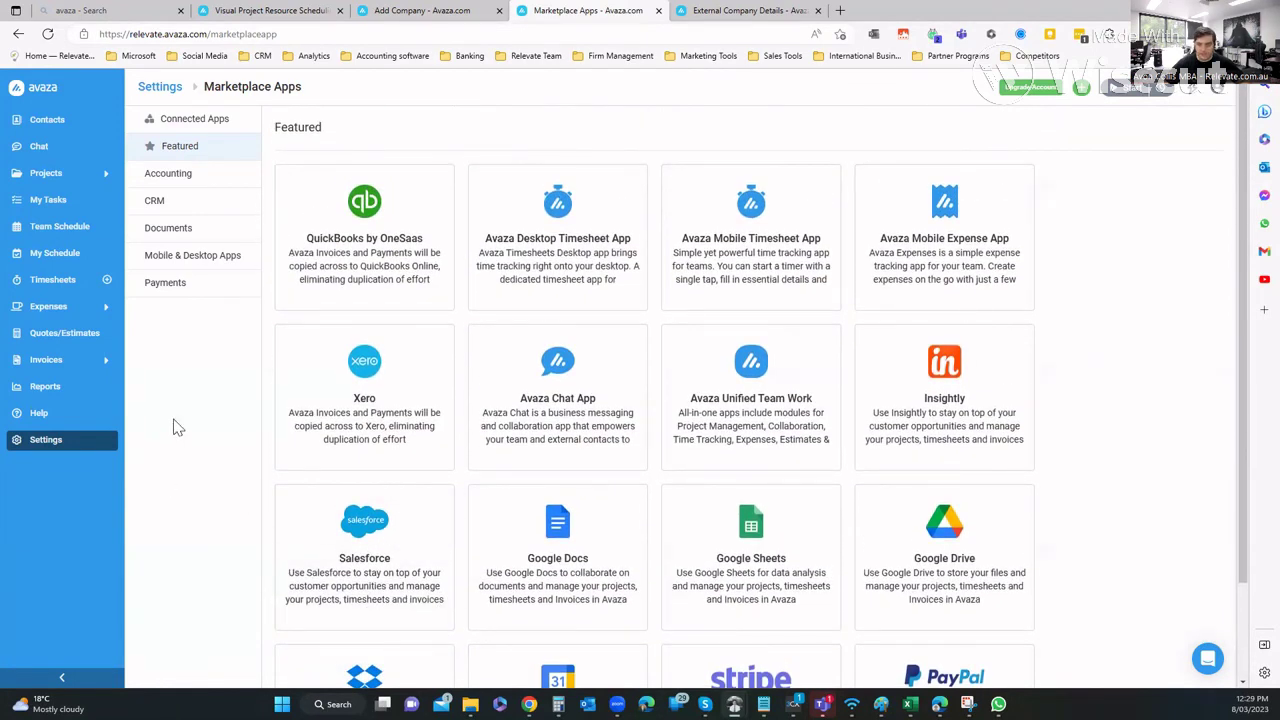